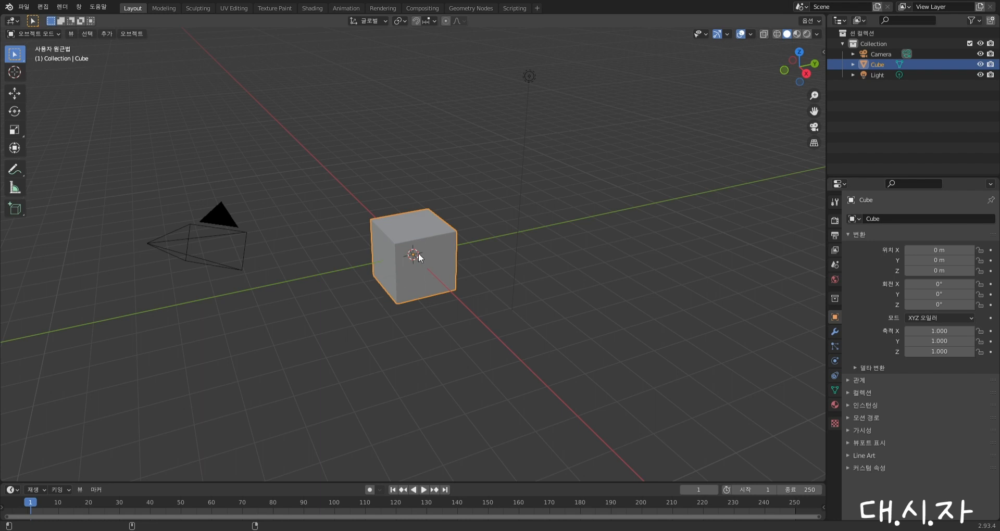
Delete all default scene objects and import the OTR52.fbx character file
key(a)
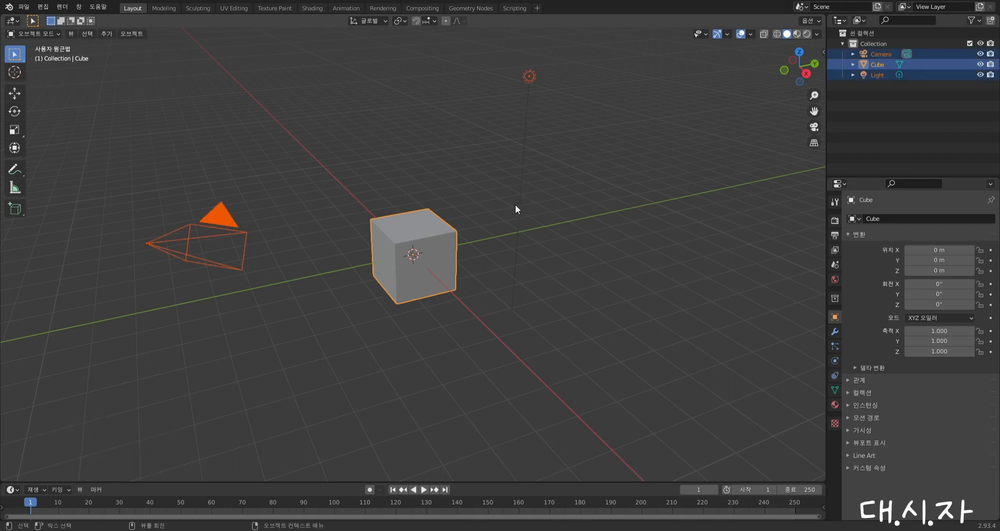
key(Delete)
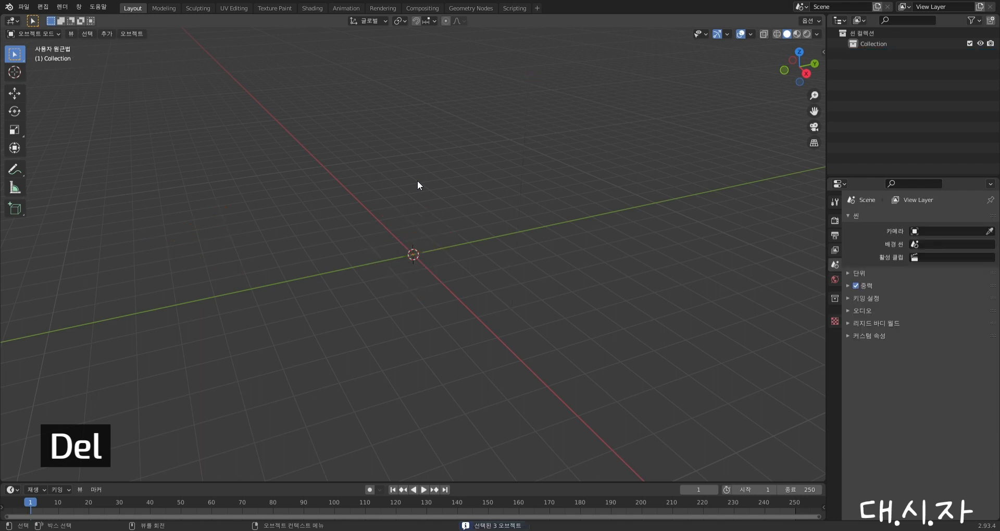
click(26, 7)
mouse_move(74, 147)
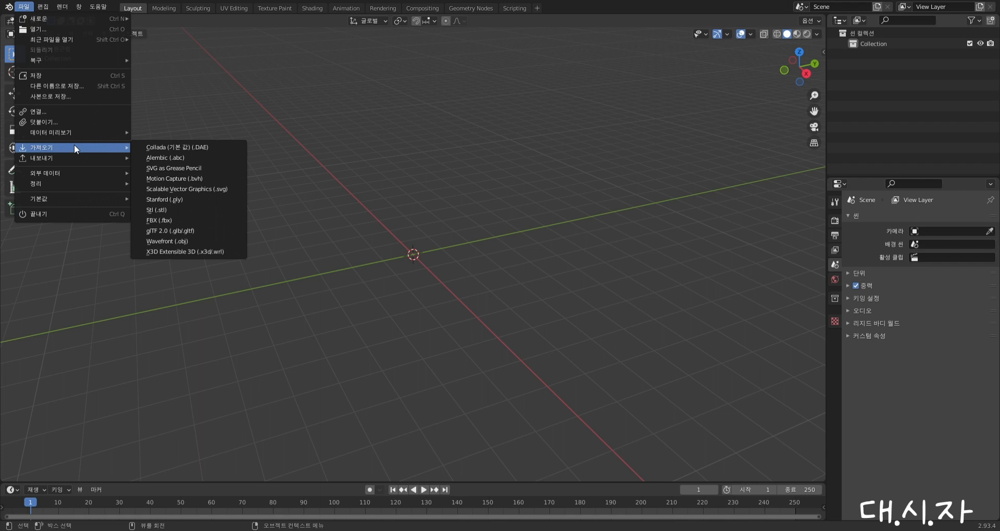
click(167, 223)
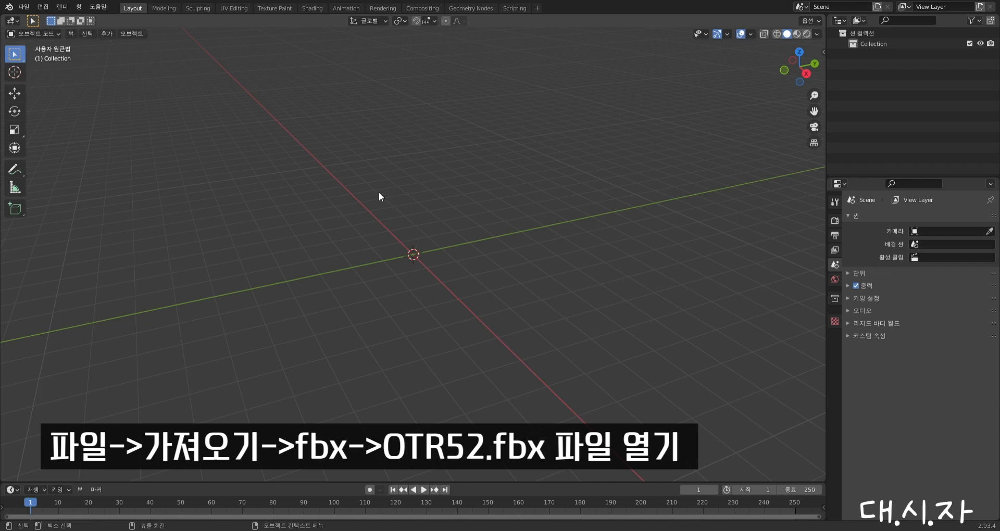
Examine the imported character from the front at several zoom levels, with nothing selected
middle_drag(364, 180, 431, 211)
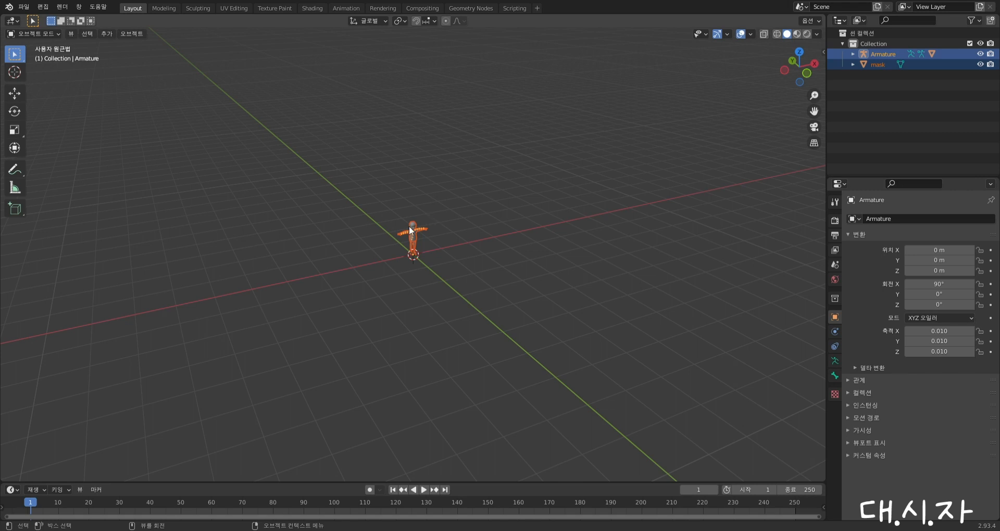
scroll(410, 229, up, 8)
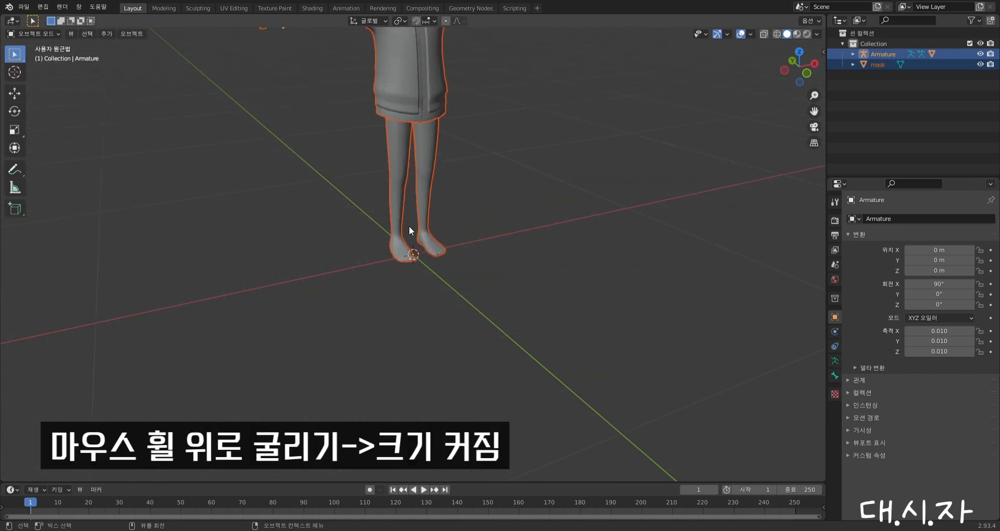
scroll(410, 230, down, 5)
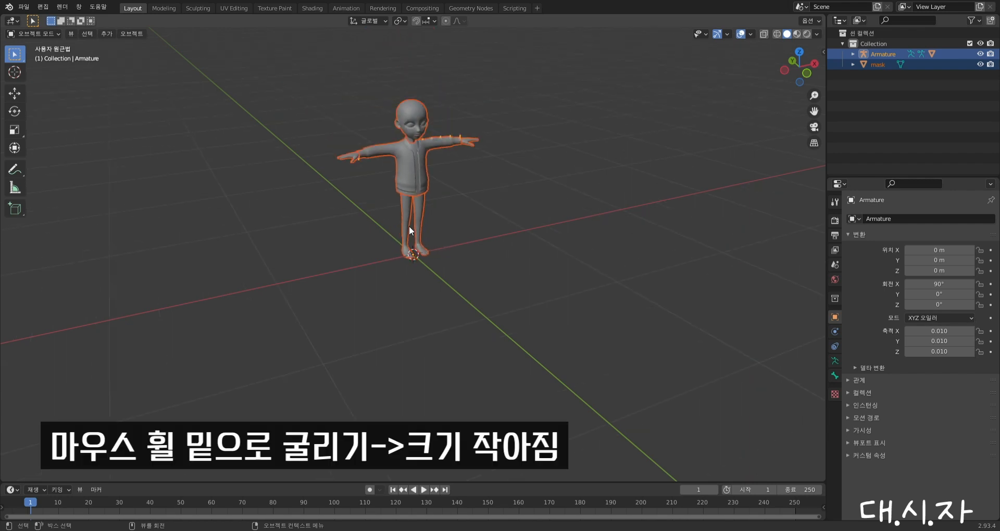
scroll(409, 229, down, 5)
scroll(409, 229, up, 6)
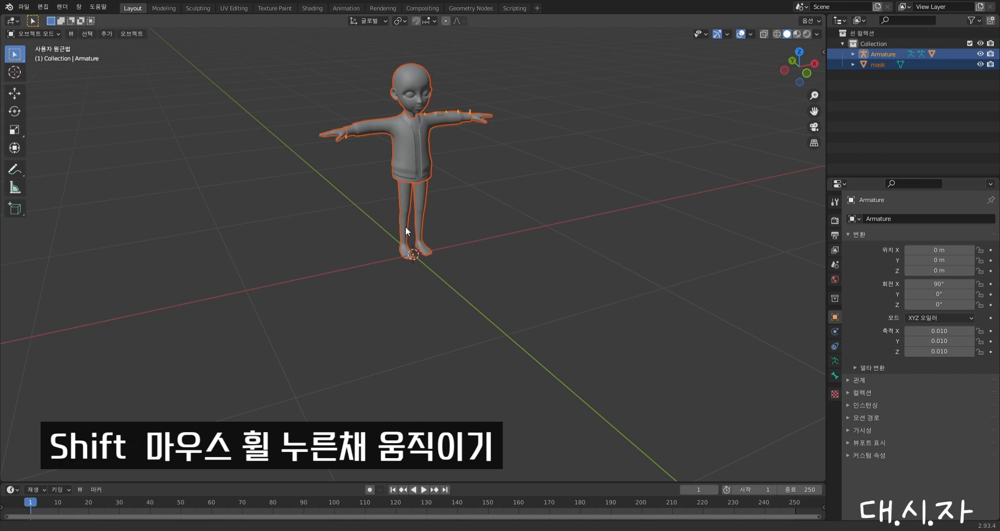
shift+middle_drag(405, 226, 467, 301)
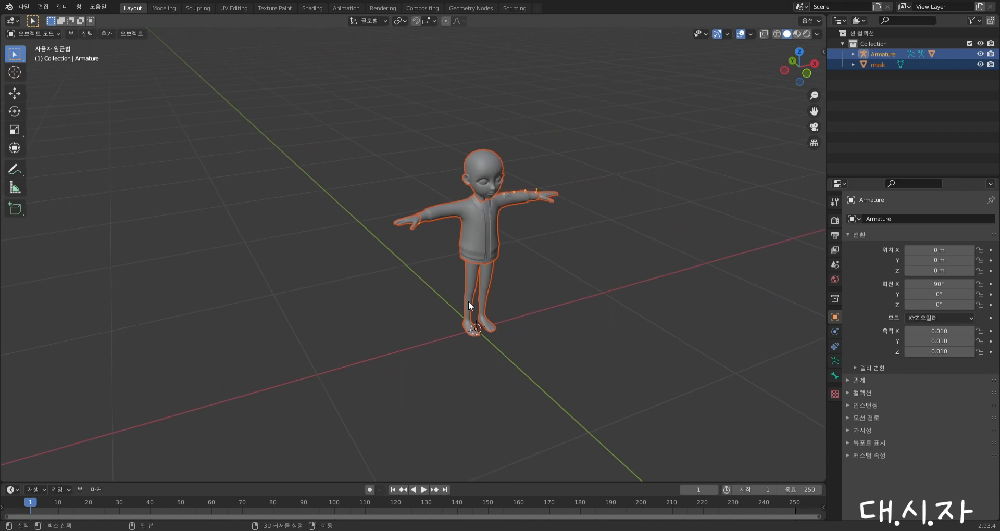
middle_drag(506, 232, 485, 225)
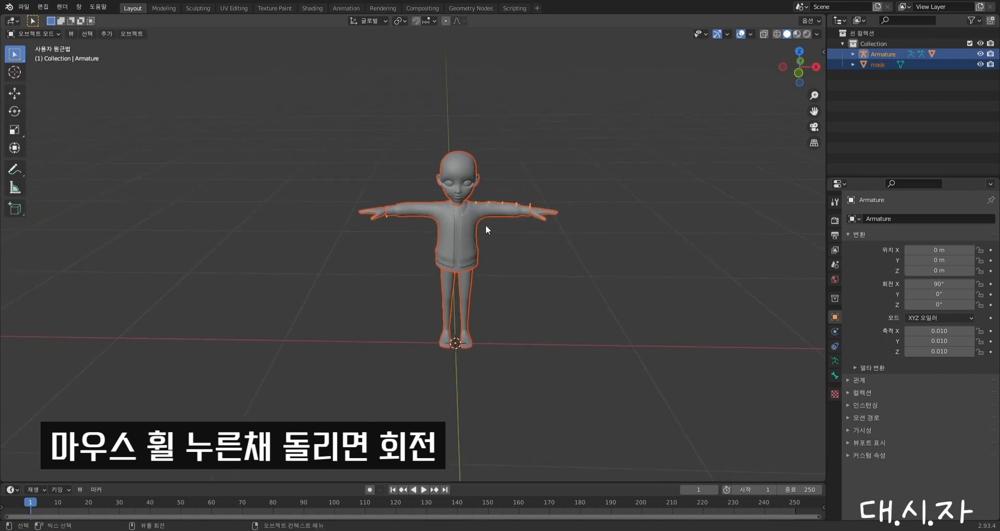
click(551, 274)
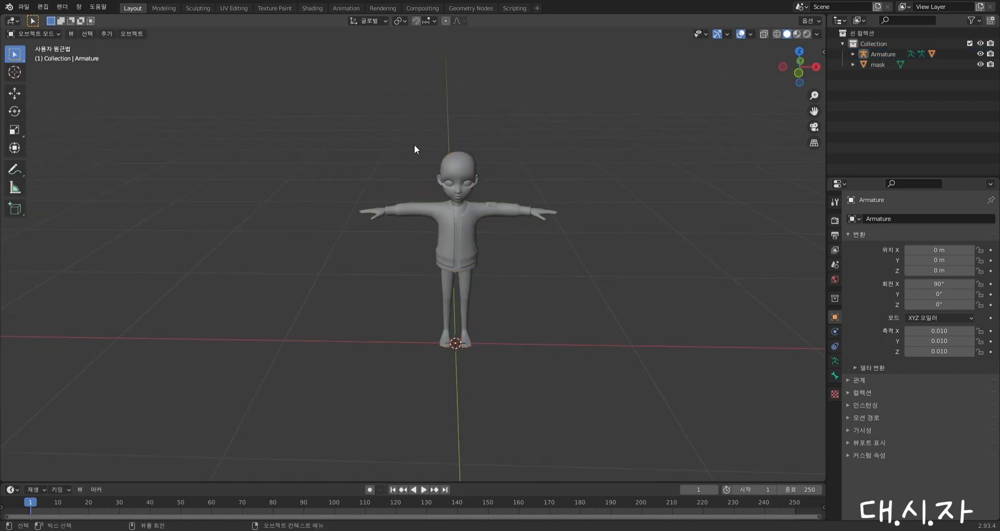
scroll(415, 145, up, 5)
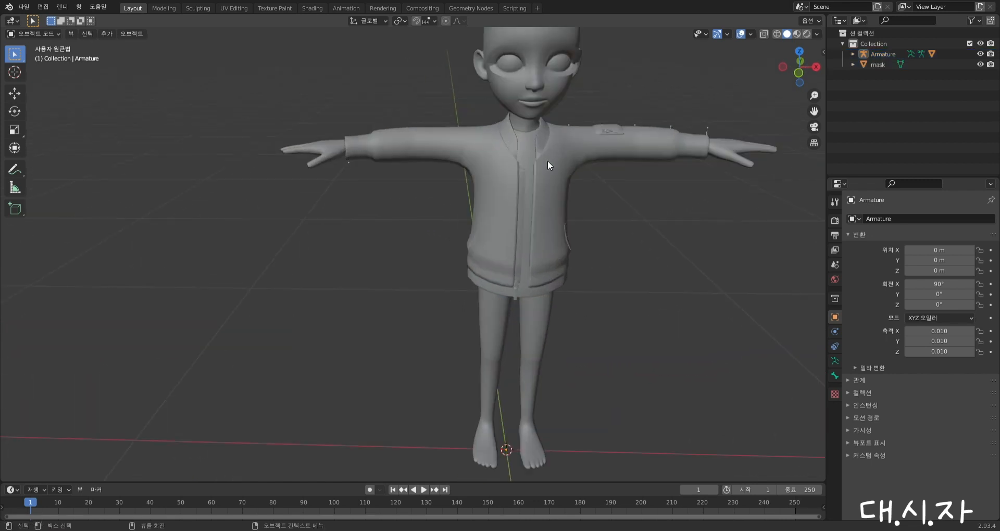
shift+middle_drag(548, 160, 488, 182)
scroll(503, 197, down, 2)
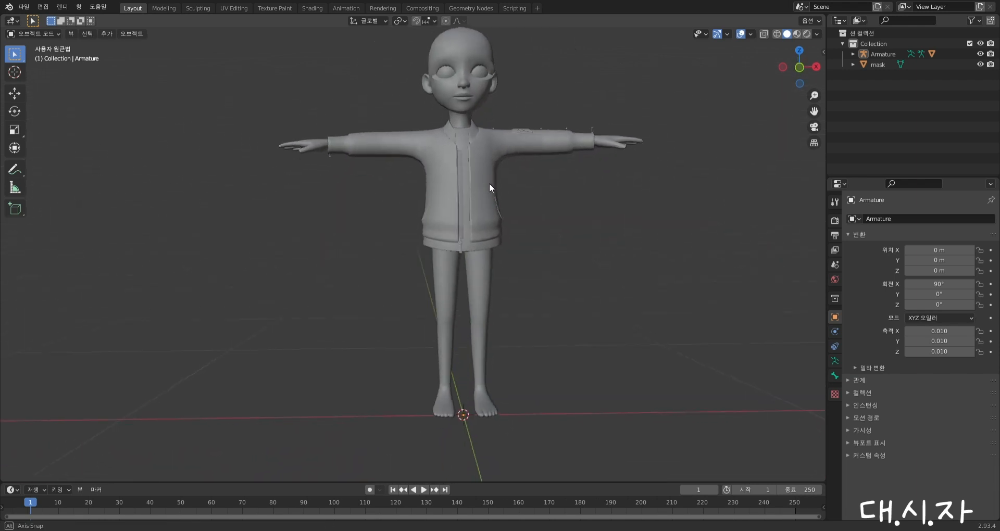
scroll(475, 198, down, 1)
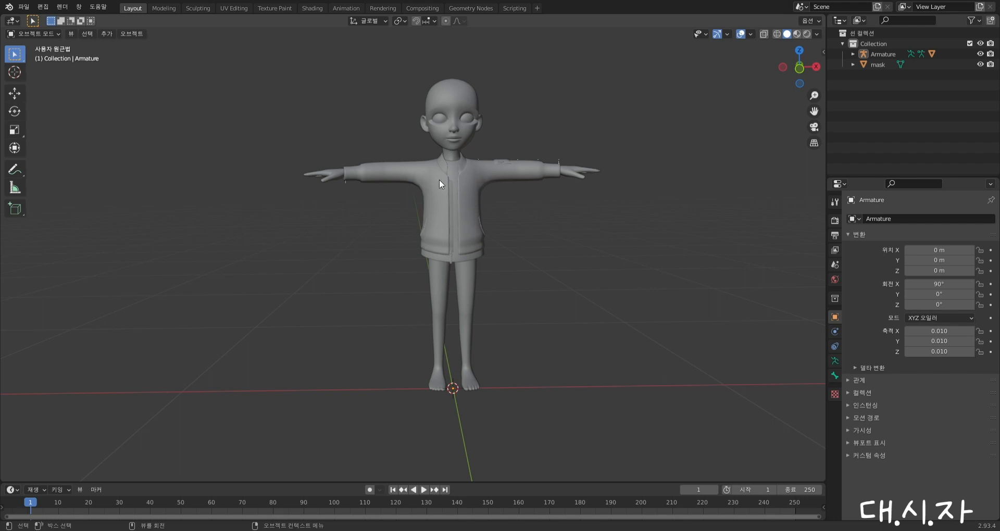
Hide the jacket mesh OTR_52 and duplicate the body mesh named mask
click(436, 206)
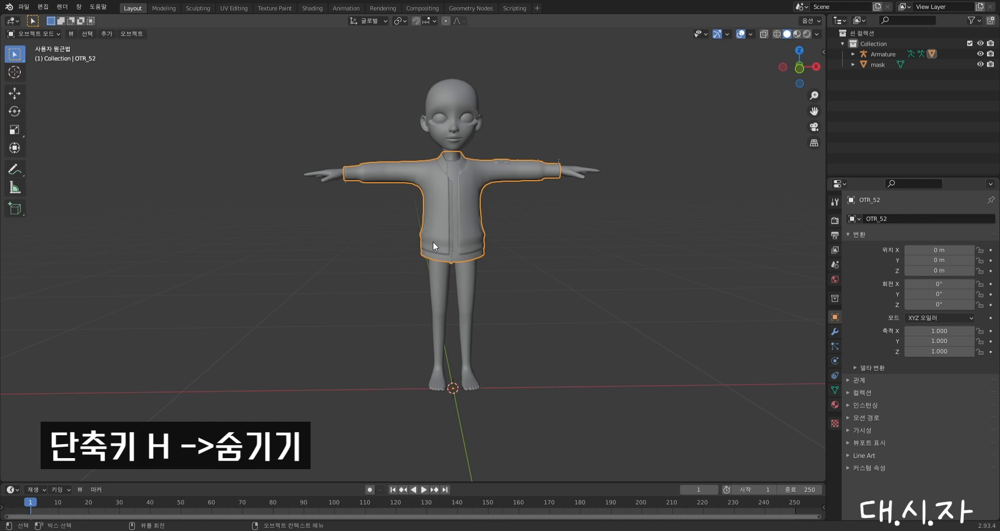
key(h)
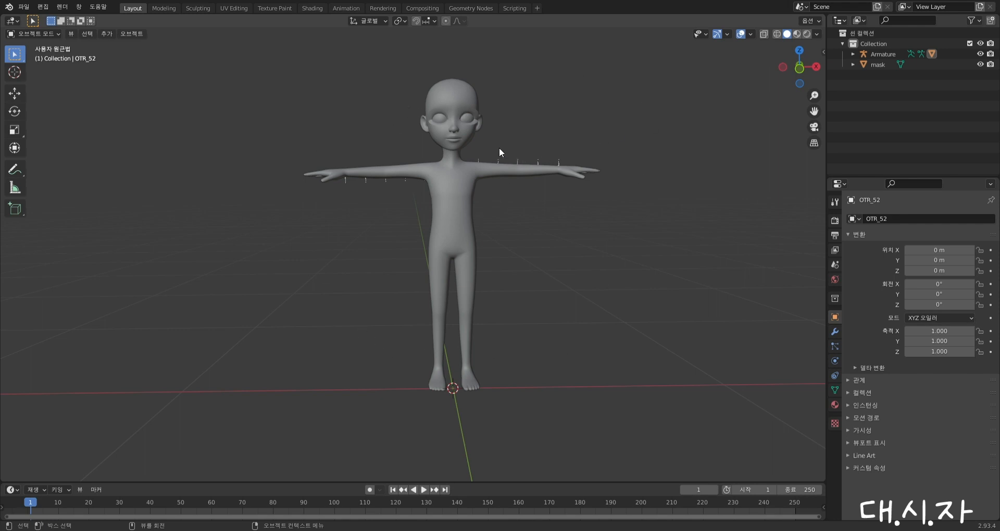
click(451, 160)
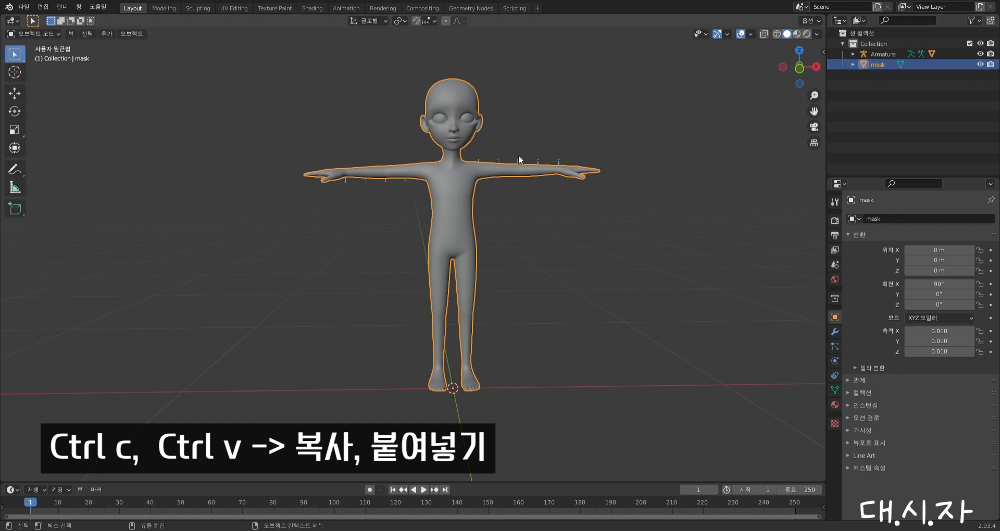
key(ctrl+c)
key(ctrl+v)
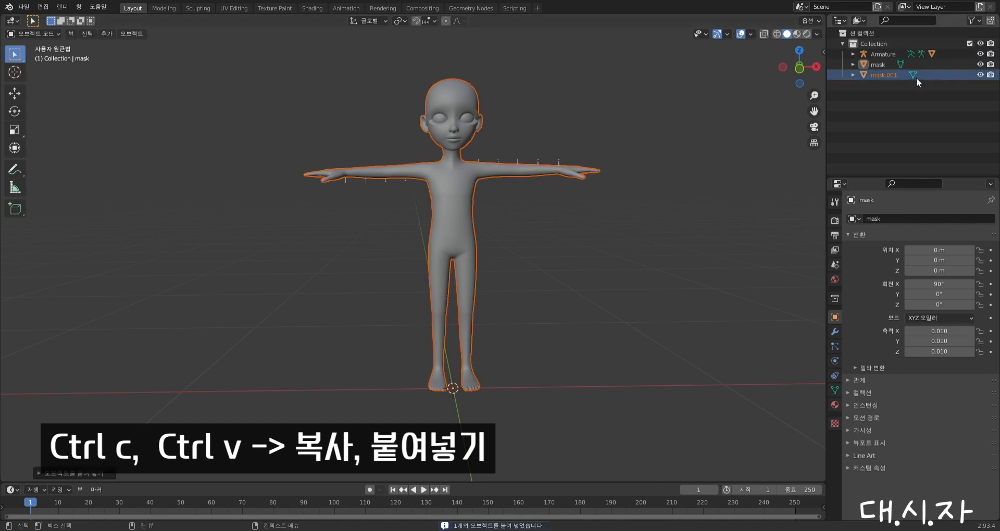
Rename the duplicated body mesh to "top"
click(882, 76)
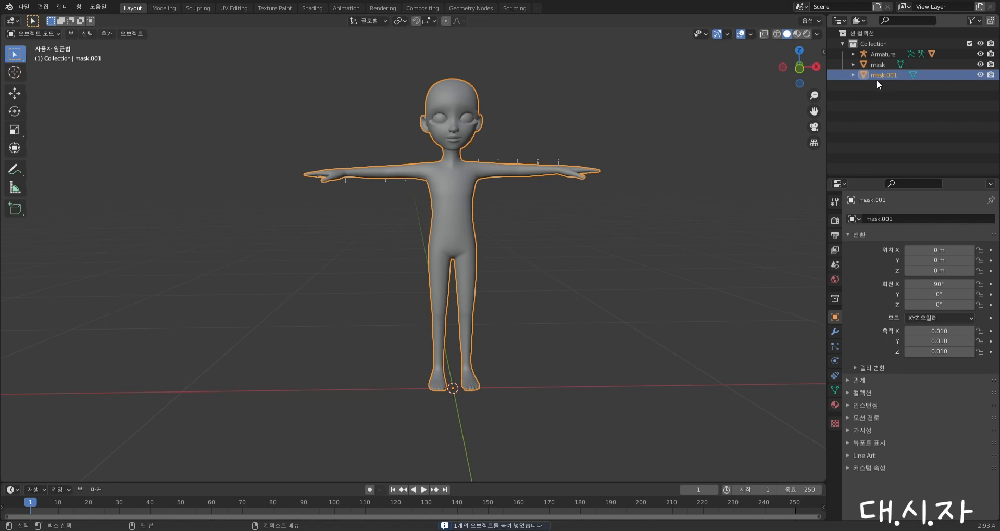
click(904, 219)
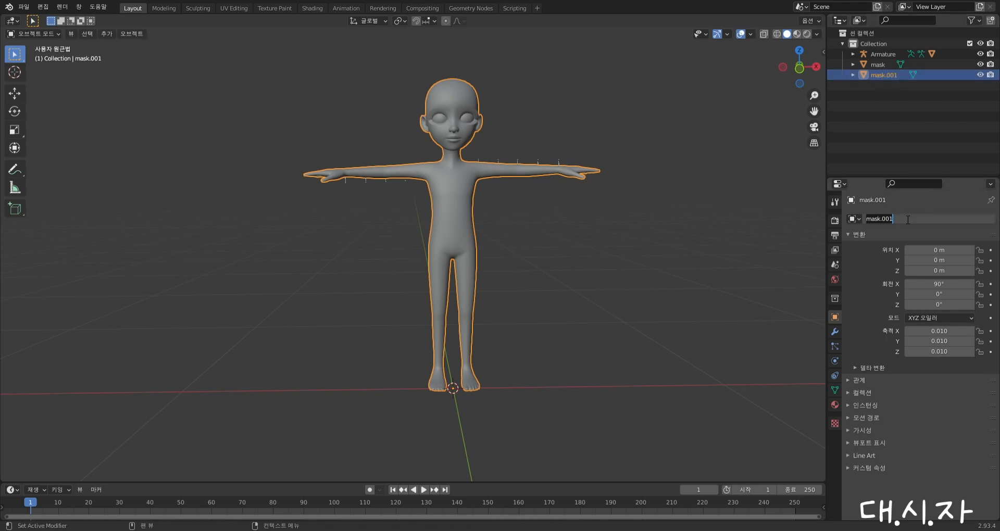
text(top)
key(Return)
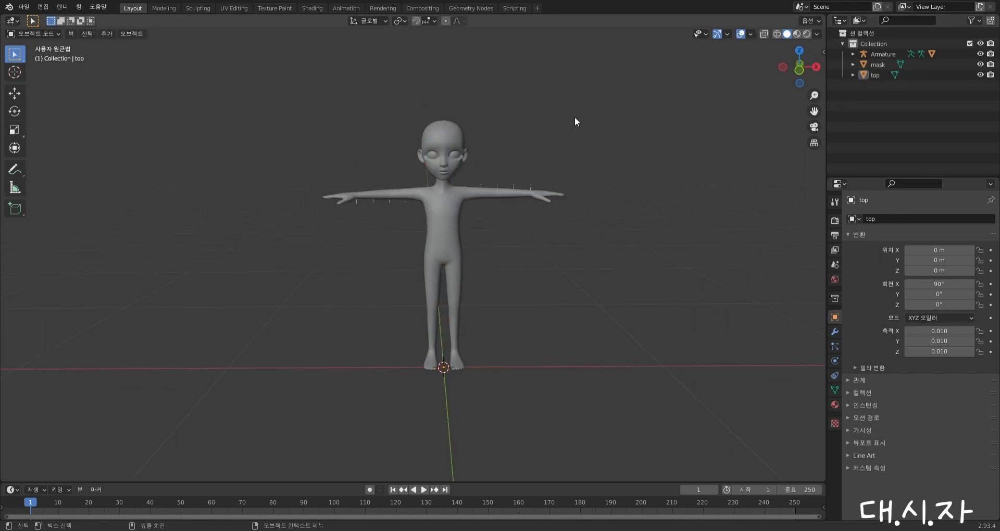
Save the project under a new English name as a .blend file
scroll(412, 142, up, 2)
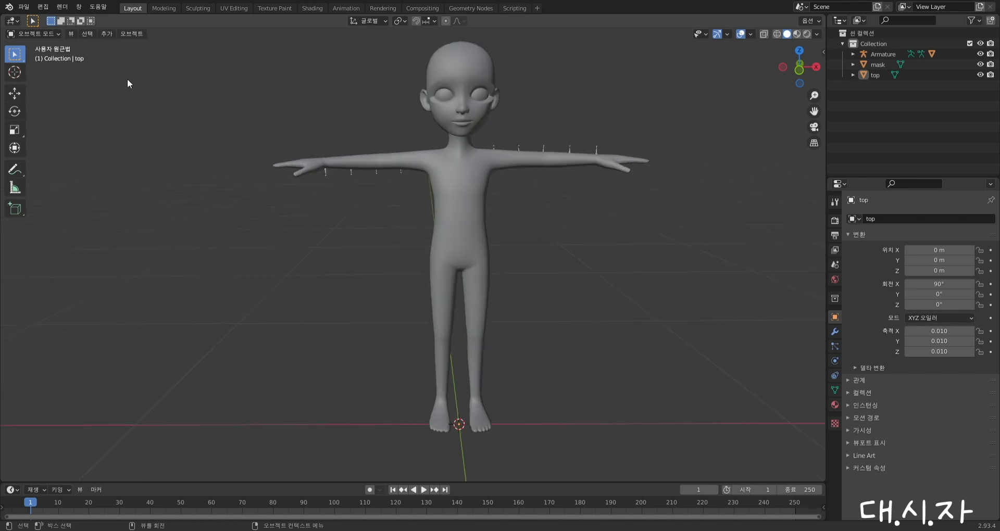
click(23, 7)
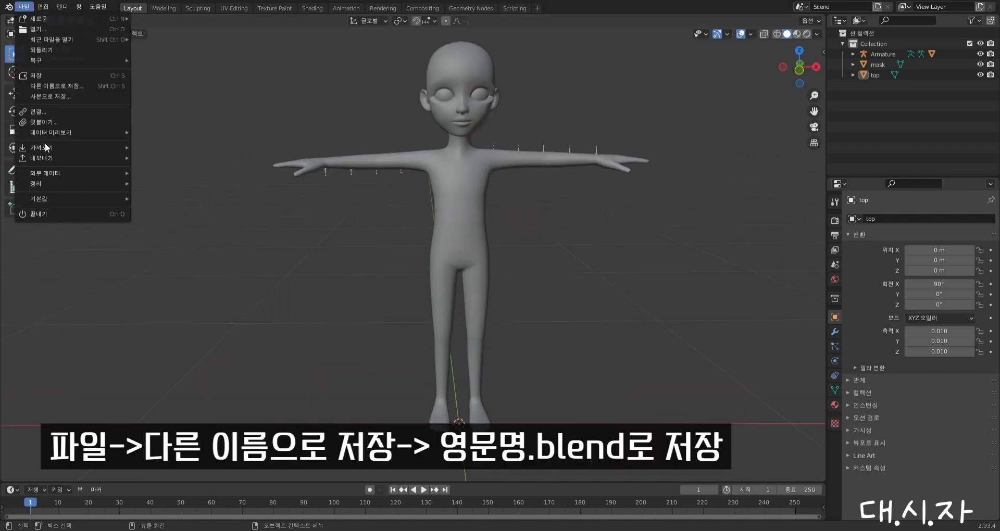
click(51, 86)
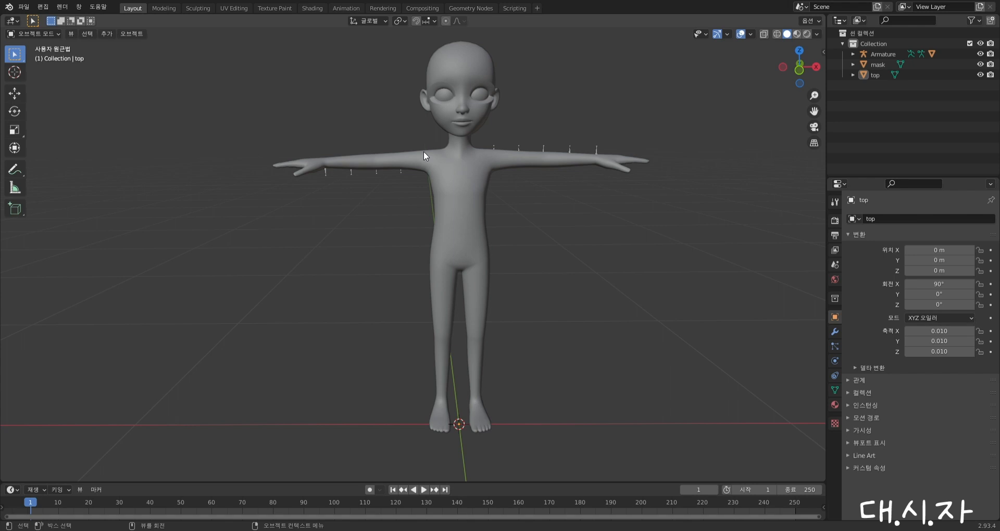
Enter Edit Mode on the top mesh and clear its vertex selection
scroll(423, 150, up, 1)
scroll(423, 151, down, 1)
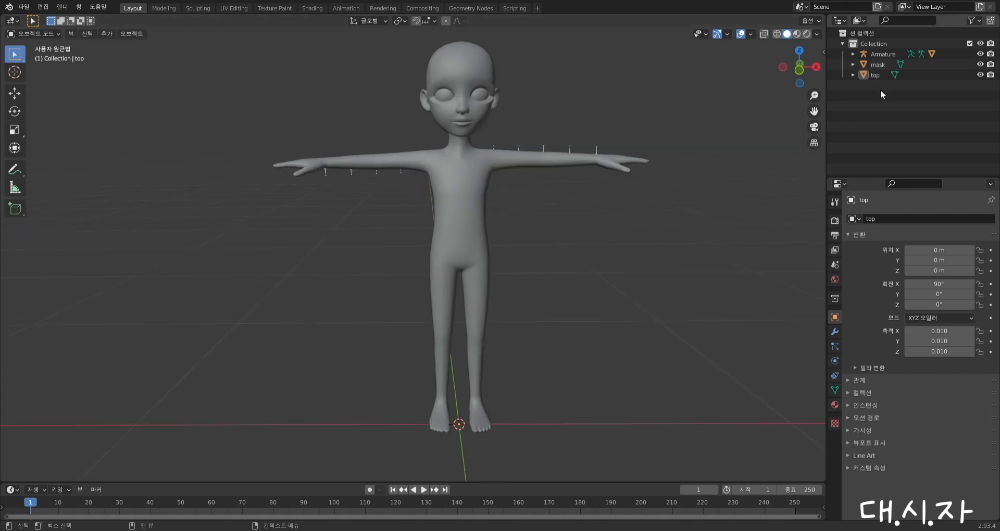
click(875, 76)
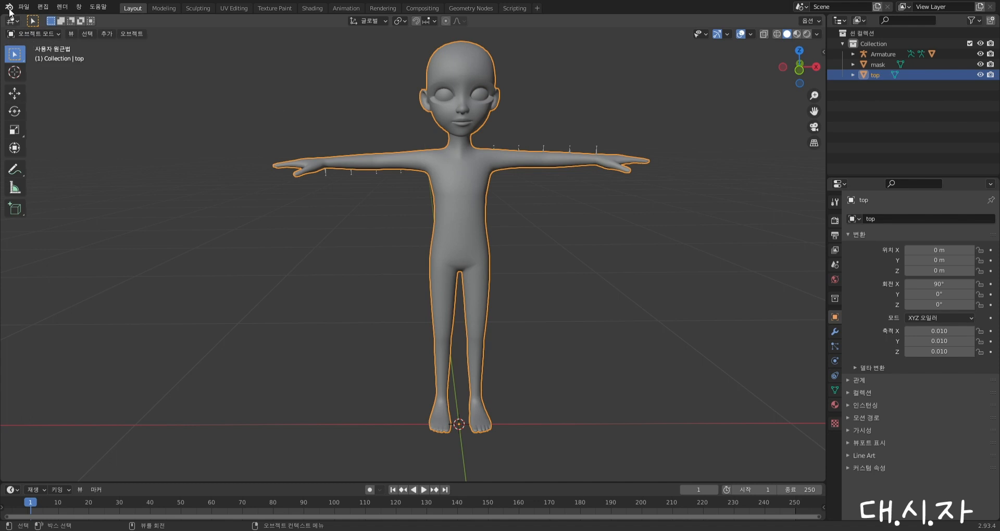
click(47, 33)
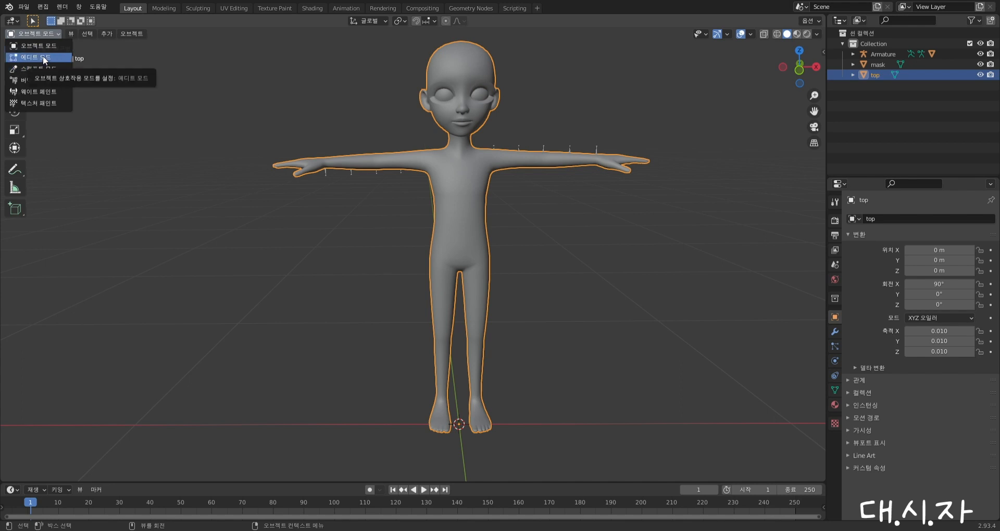
click(43, 57)
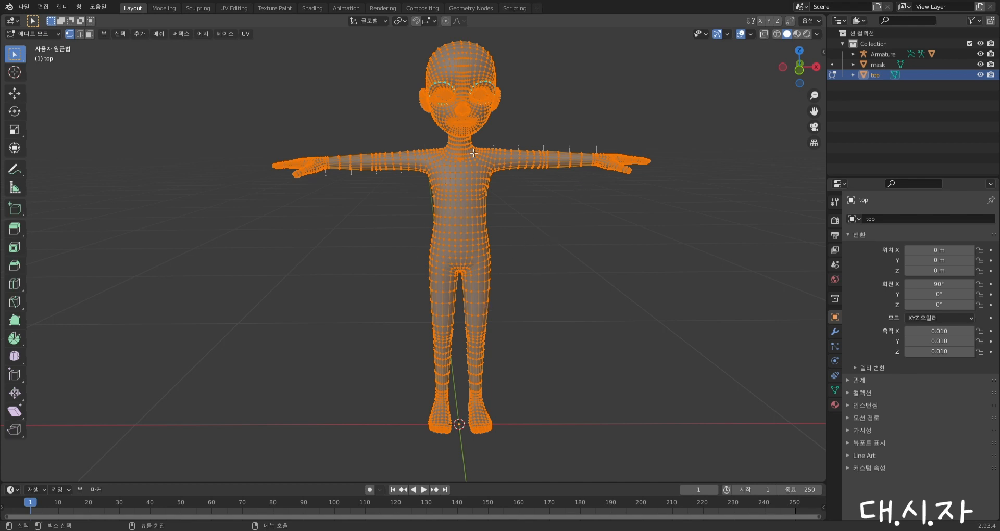
scroll(394, 118, up, 1)
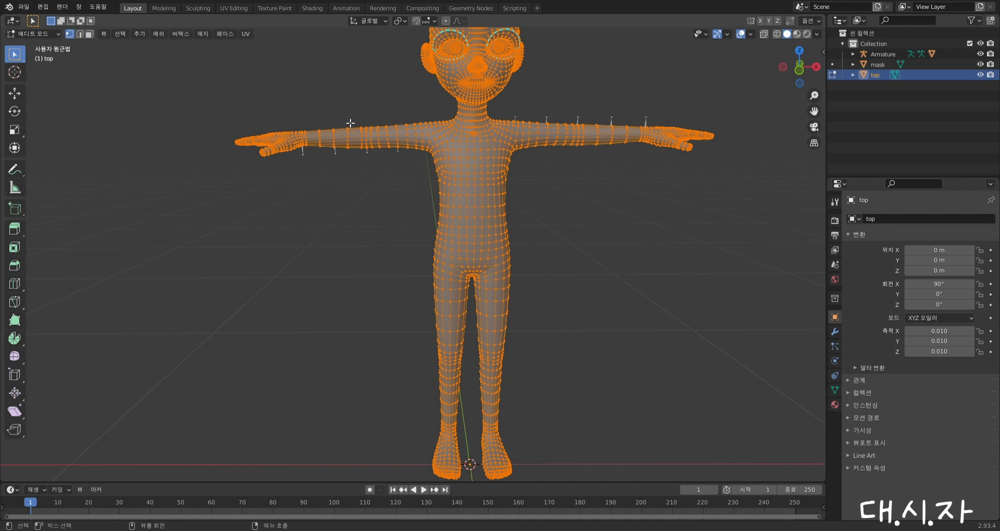
key(alt+a)
Try moving a single vertex on the front of the hips and undo the move
scroll(380, 119, up, 8)
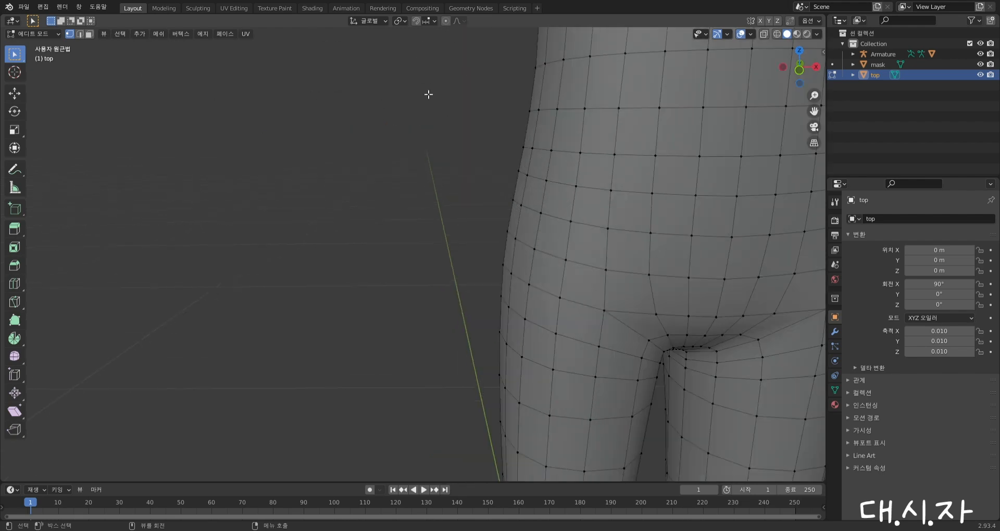
click(580, 154)
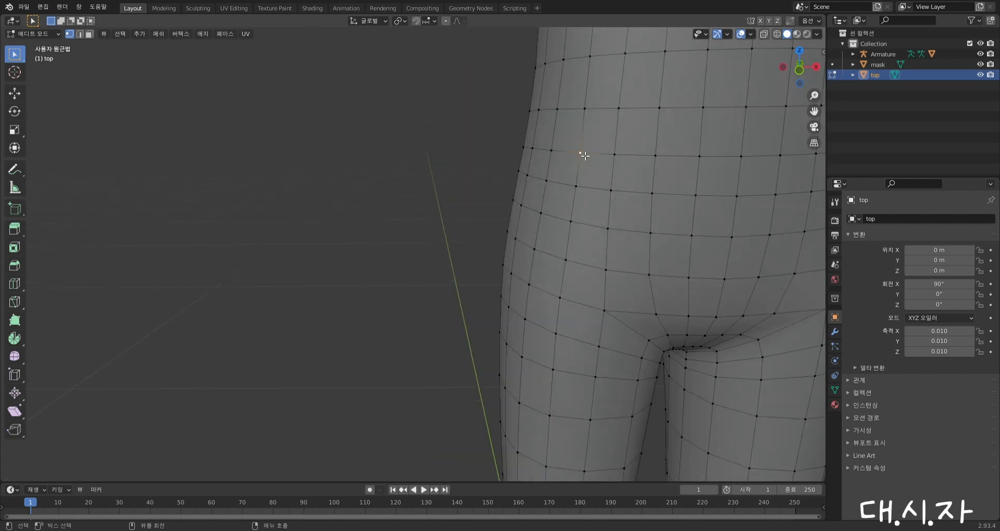
click(659, 161)
key(g)
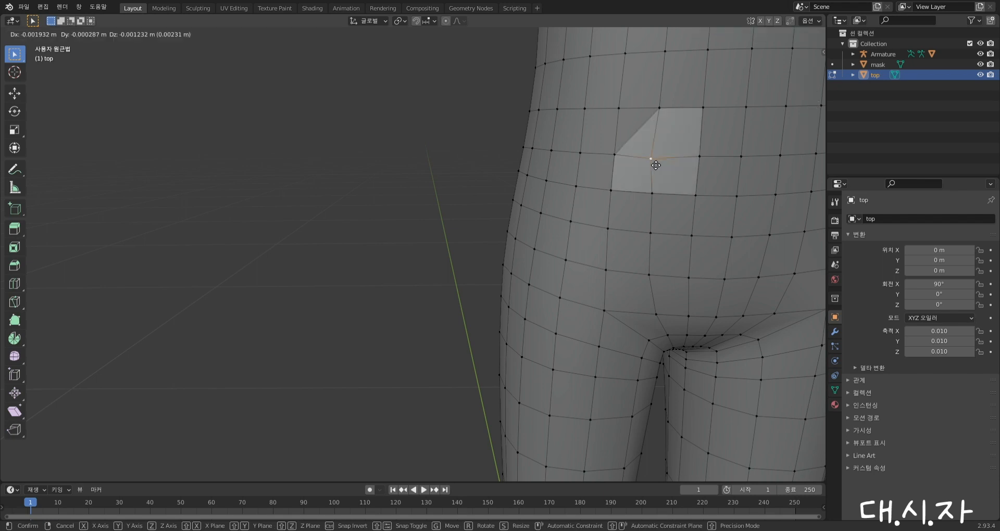
click(573, 188)
key(ctrl+z)
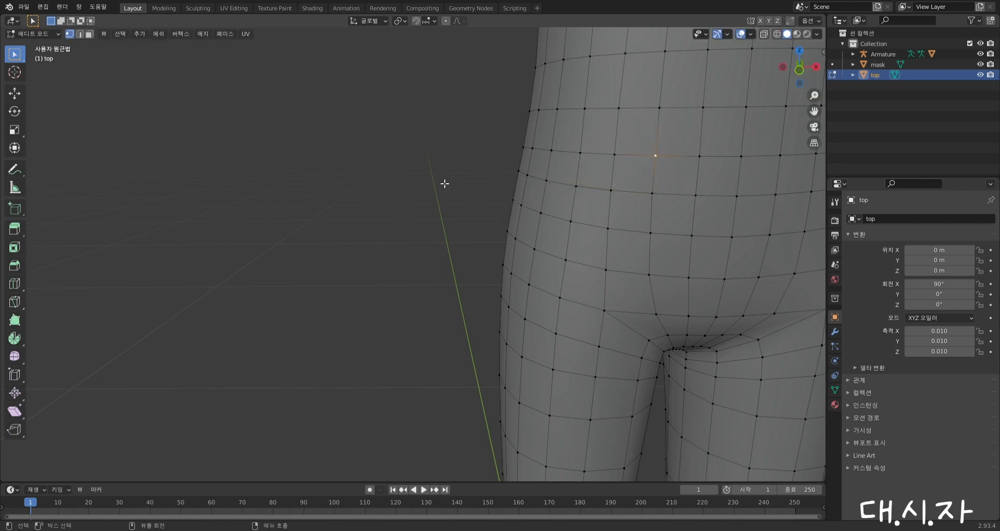
Switch to edge selection, try moving a single edge on the front of the hips and undo the move
click(80, 34)
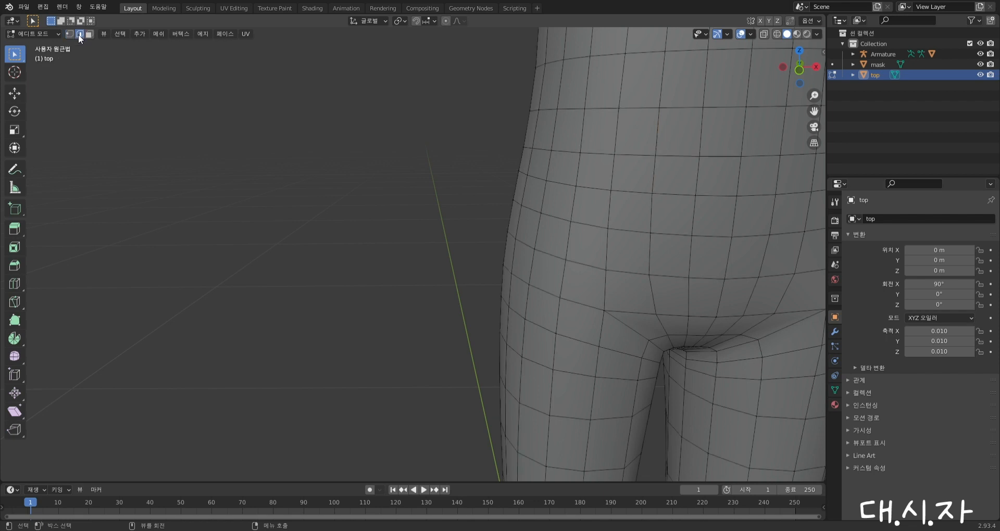
click(677, 160)
click(642, 160)
click(631, 193)
key(g)
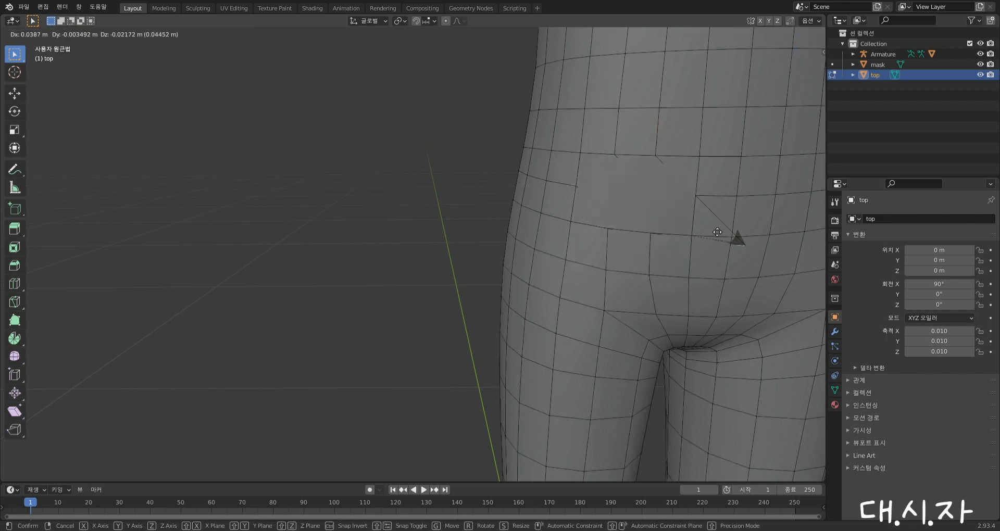
click(494, 148)
key(ctrl+z)
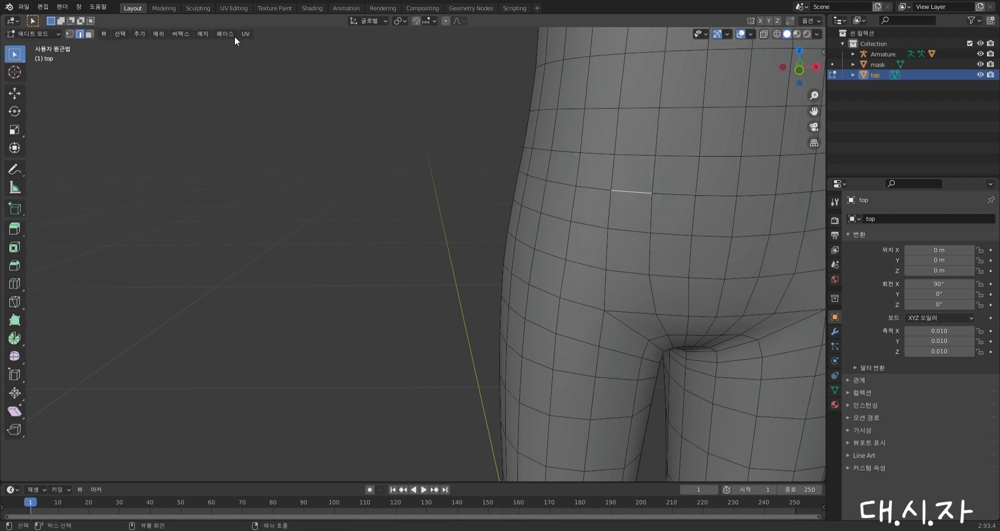
Switch to face selection, try moving a single face on the front of the waist and undo the move
click(90, 34)
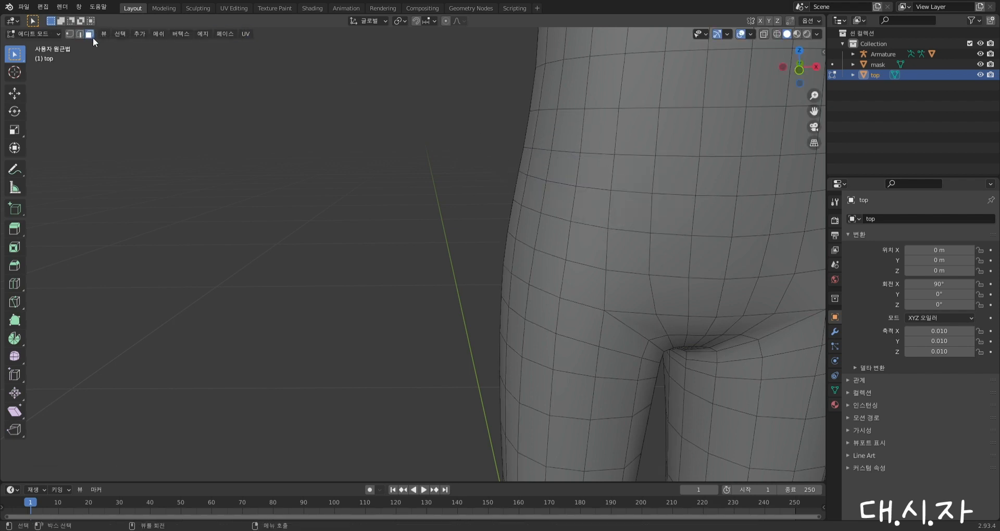
click(672, 122)
key(e)
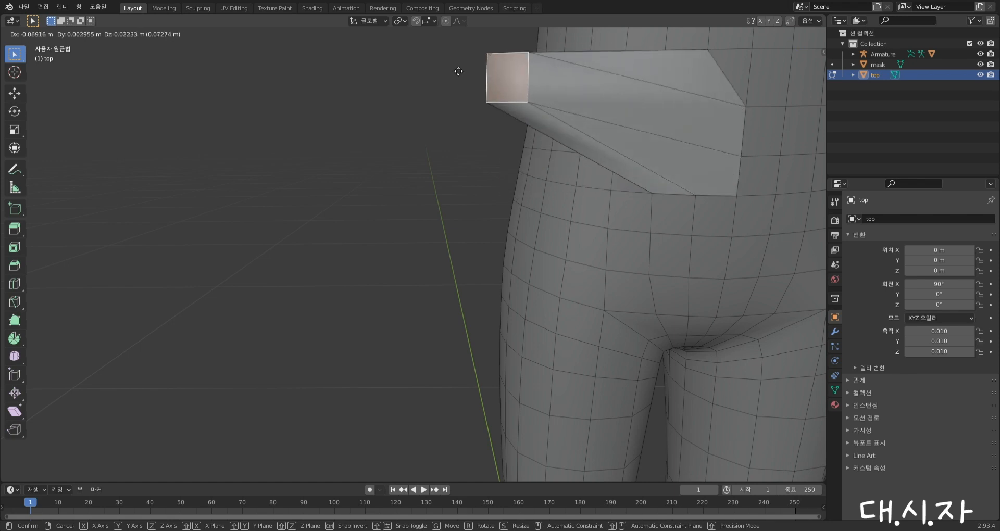
click(688, 122)
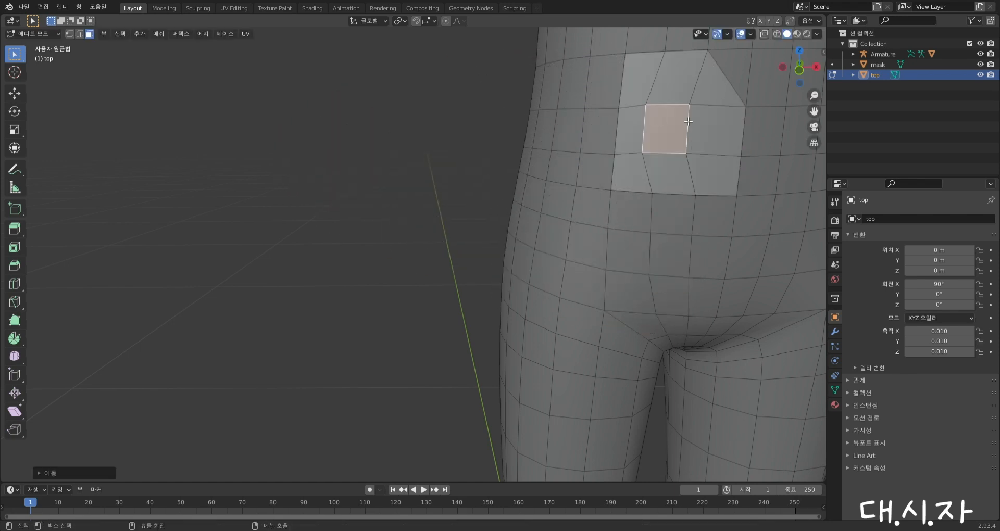
key(ctrl+z)
scroll(725, 167, down, 7)
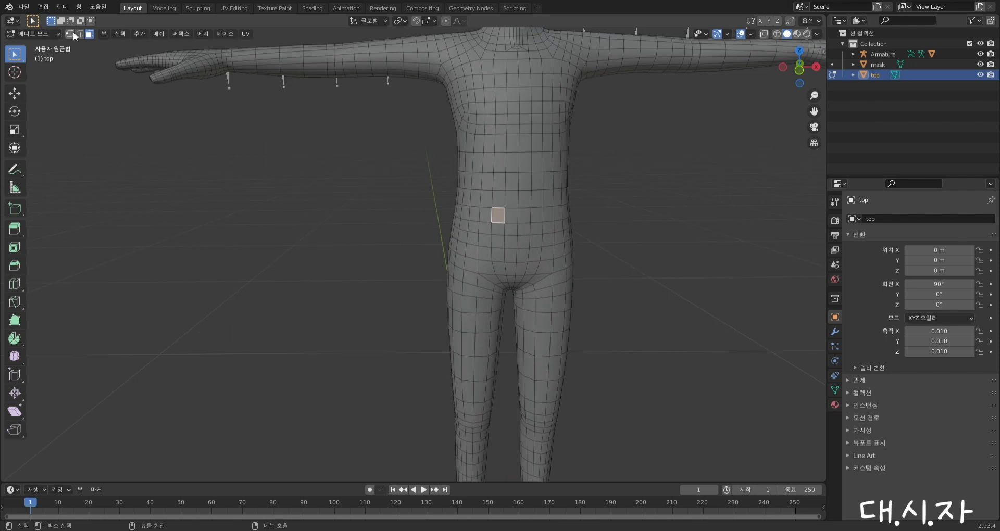
Clear the face selection, try the edge and vertex selection modes, and return to face selection
click(105, 133)
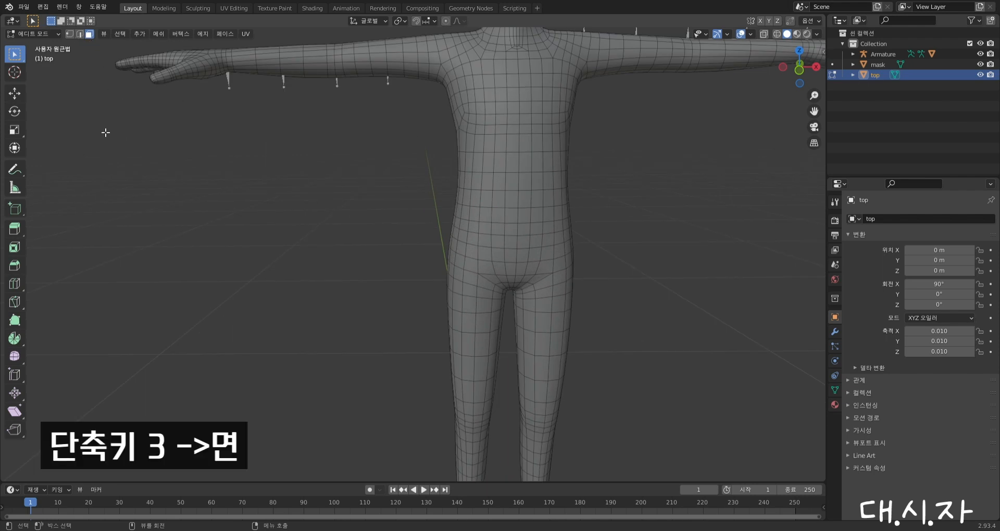
key(2)
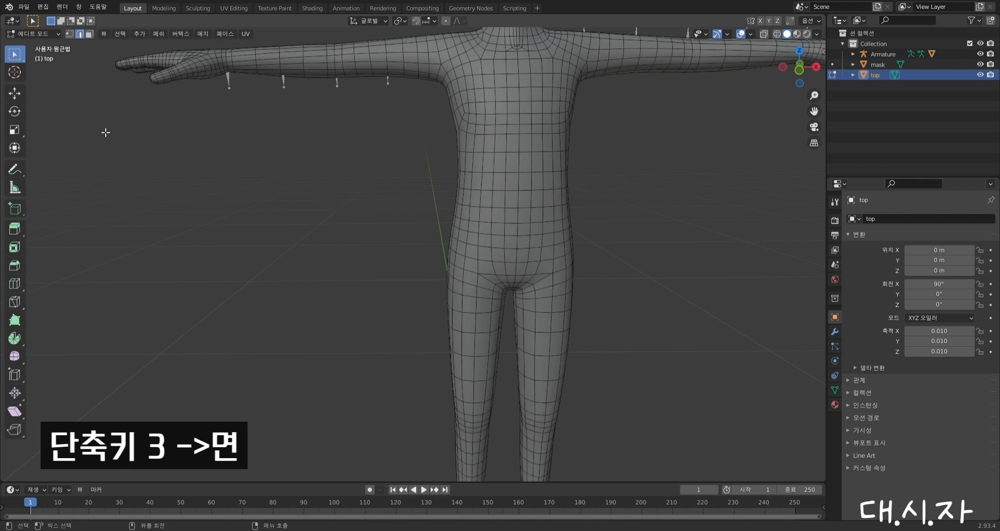
click(67, 36)
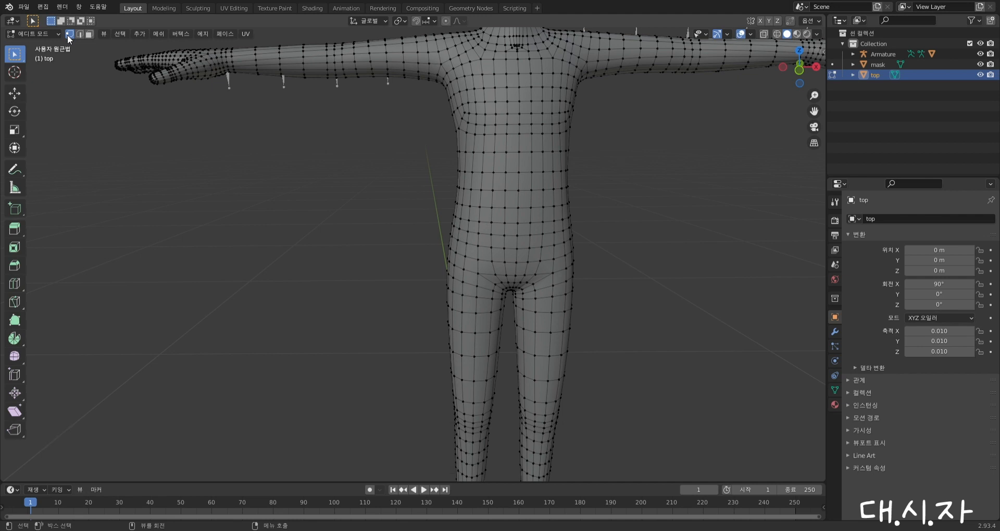
key(3)
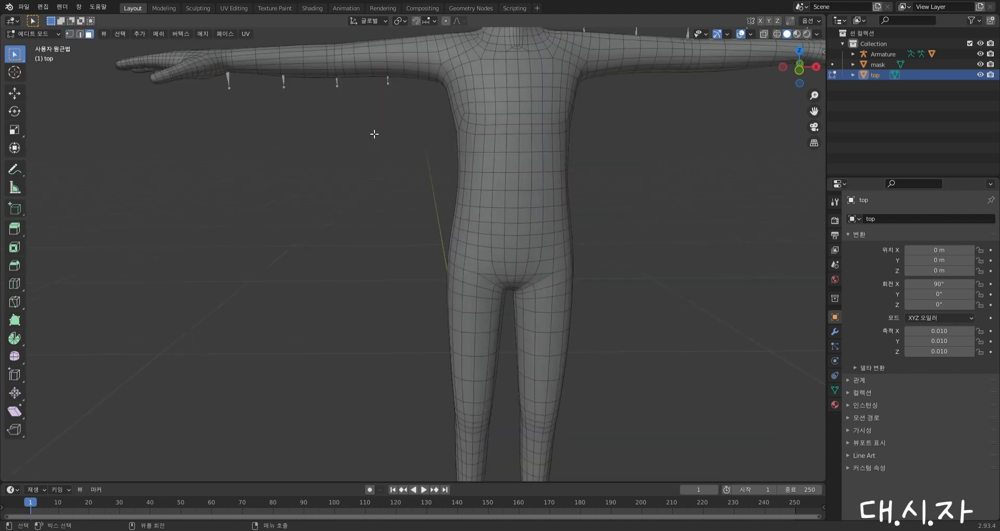
Select the full ring of faces around the character's right forearm near the wrist
scroll(374, 134, down, 3)
mouse_move(406, 130)
middle_down()
mouse_move(410, 149)
mouse_move(423, 145)
mouse_move(419, 136)
middle_up()
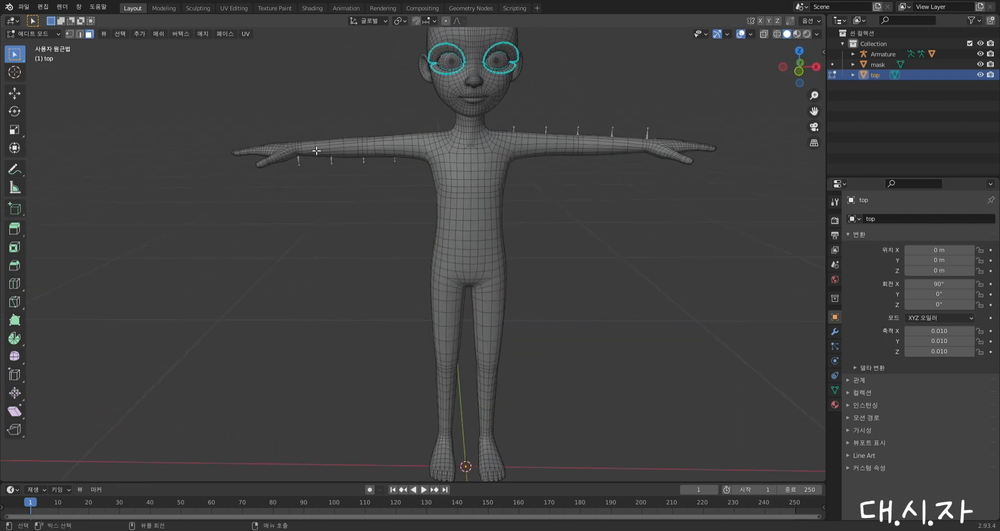
scroll(331, 131, up, 2)
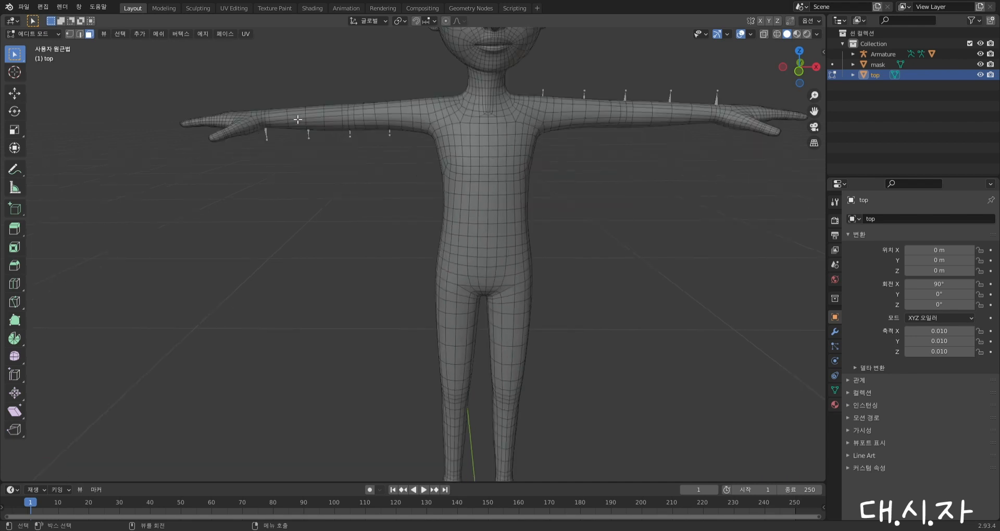
click(297, 119)
scroll(307, 116, up, 2)
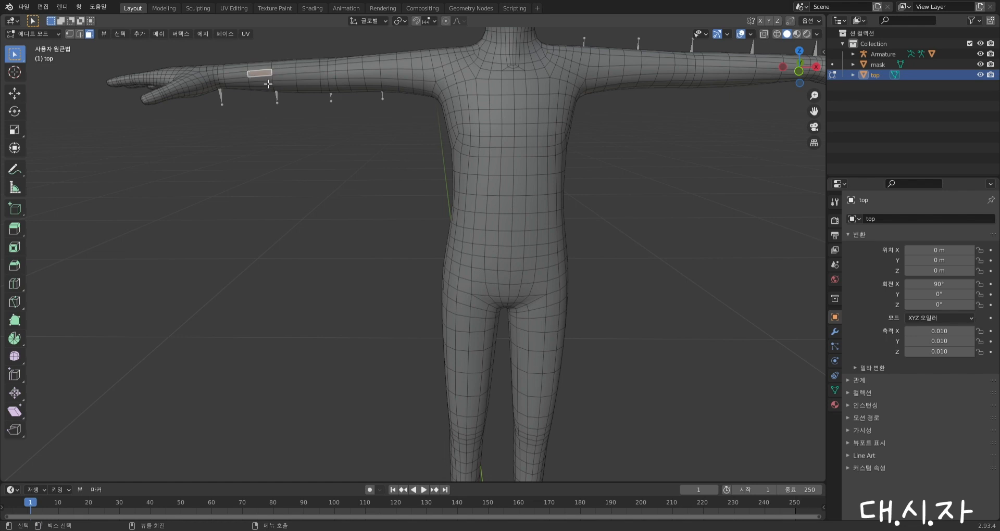
middle_drag(283, 86, 260, 296)
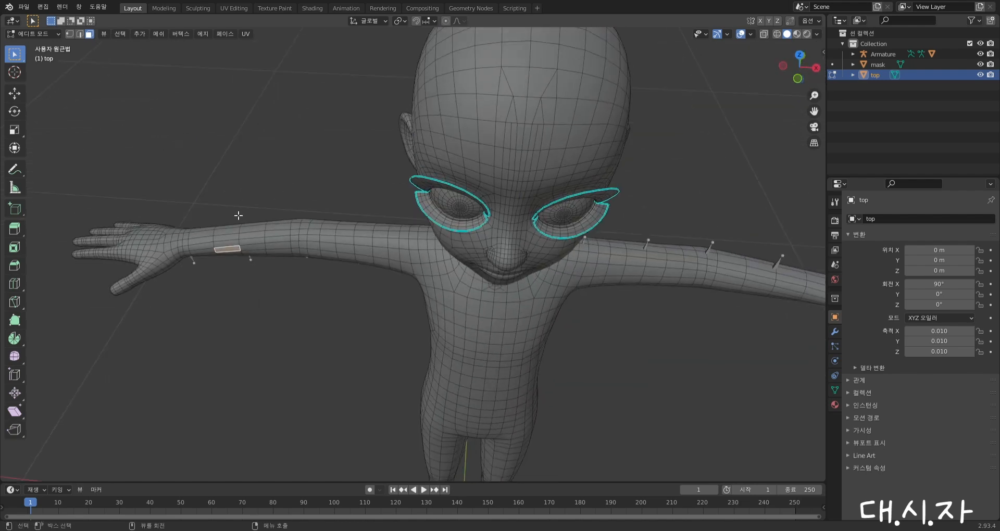
click(265, 188)
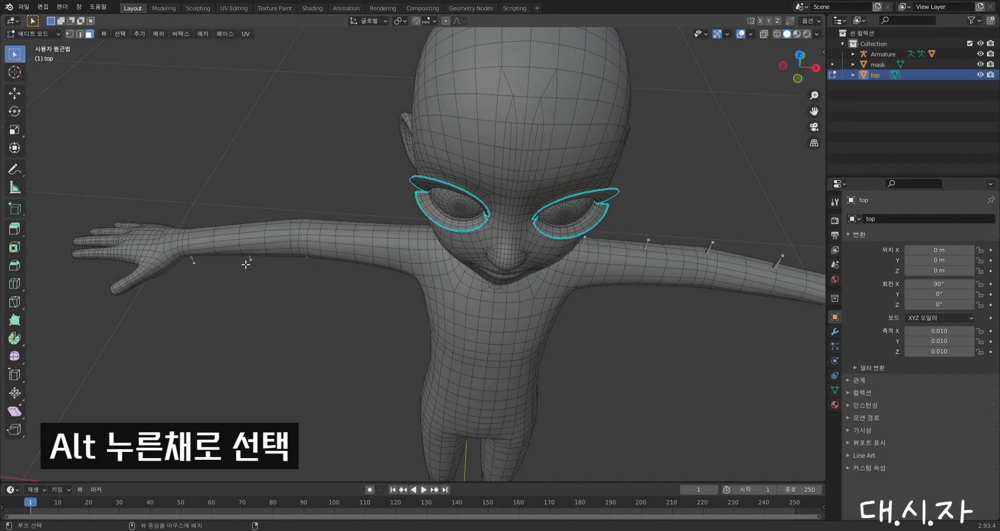
alt+click(232, 243)
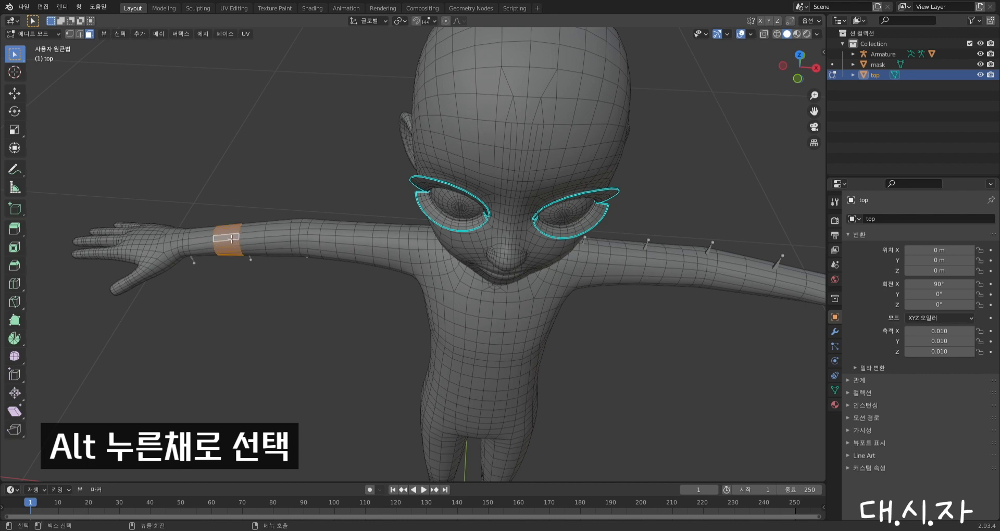
Add the matching ring of faces around the character's left forearm near the wrist to the selection
middle_drag(243, 228, 250, 188)
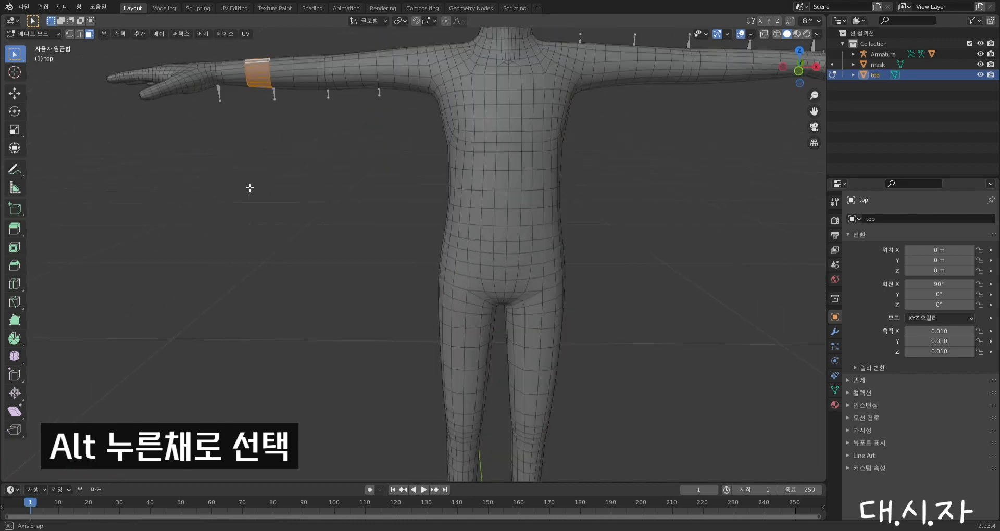
scroll(457, 214, down, 3)
shift+middle_drag(457, 215, 459, 239)
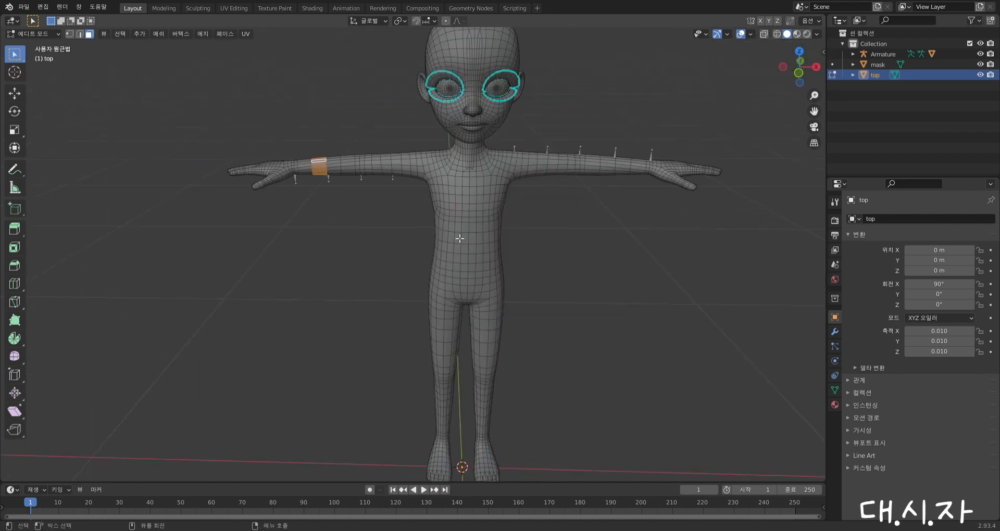
shift+click(396, 162)
key(ctrl+z)
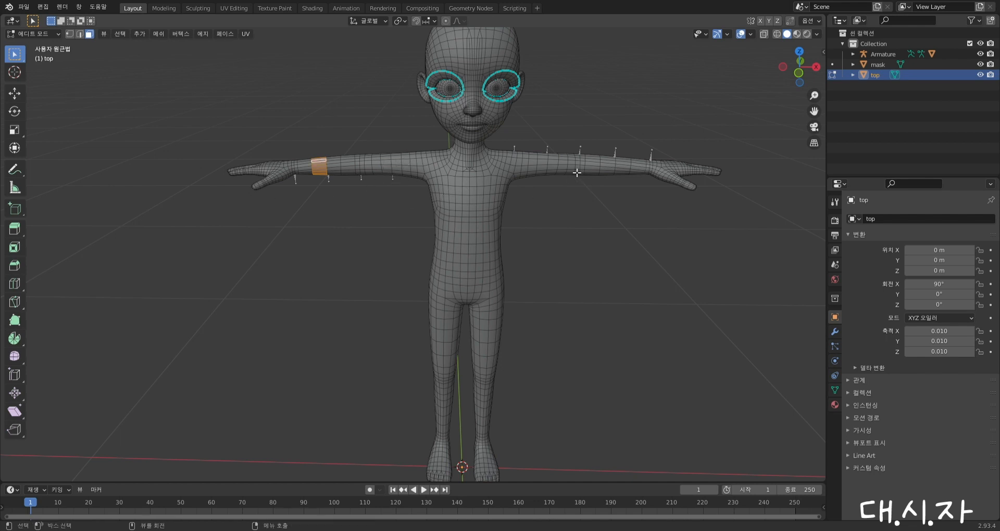
alt+shift+click(628, 165)
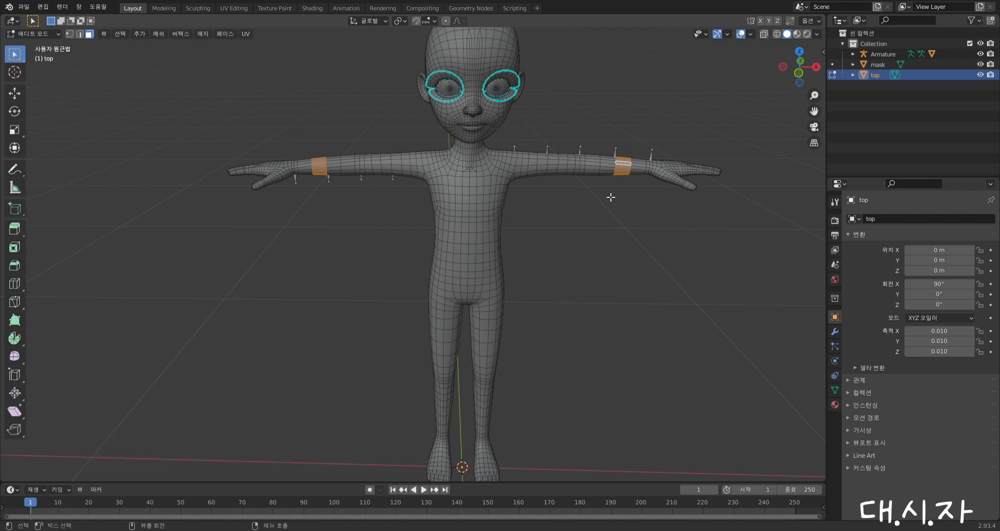
Add the ring of faces around the base of the neck to the selection, picking it from the back
middle_drag(490, 132, 489, 119)
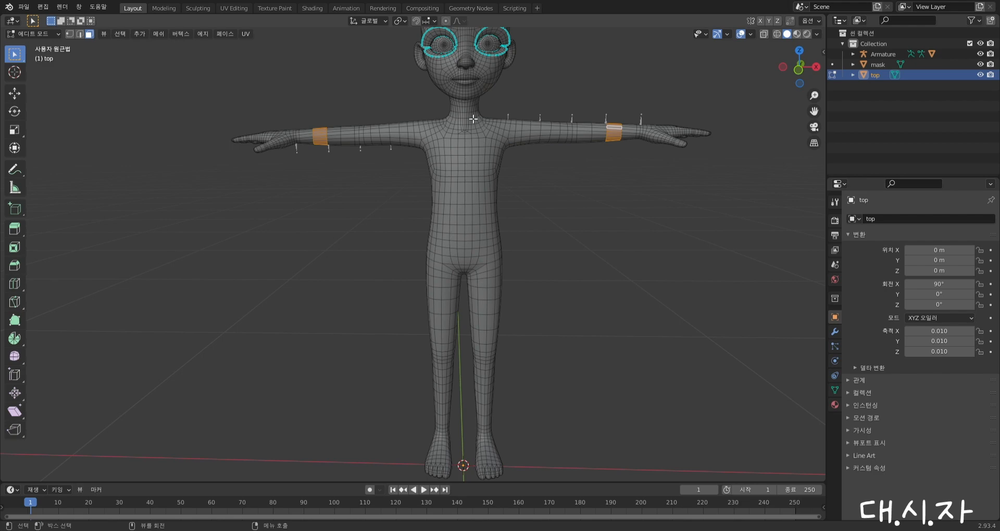
middle_drag(473, 119, 334, 57)
scroll(334, 57, up, 1)
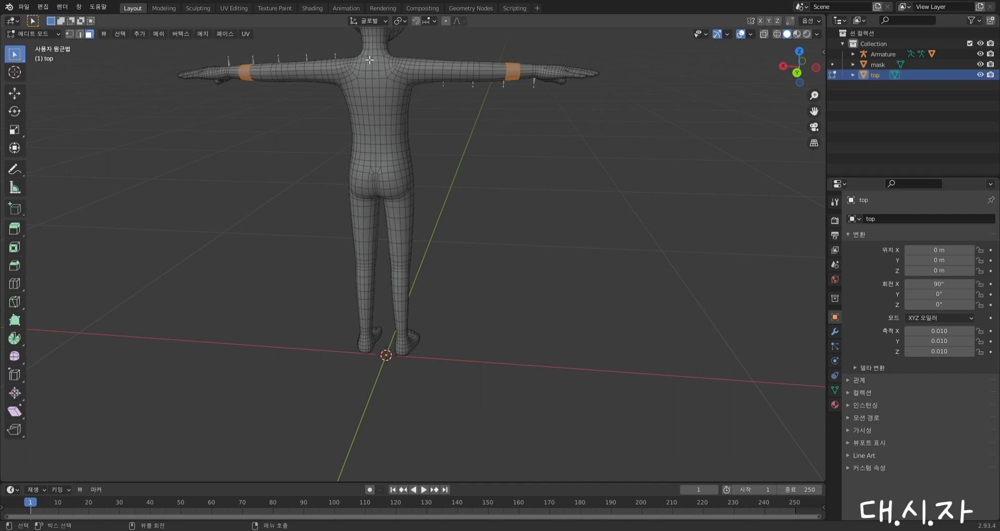
shift+middle_drag(369, 60, 410, 184)
scroll(410, 184, up, 2)
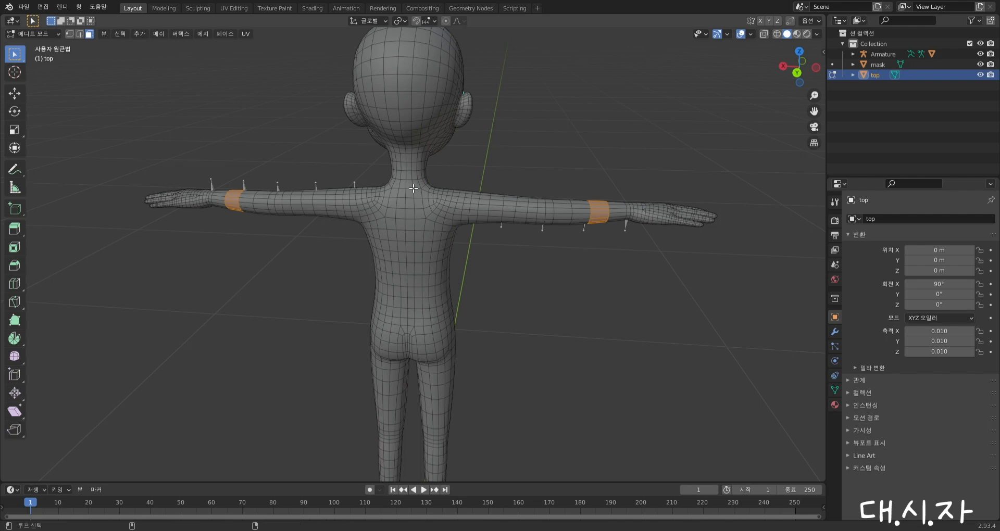
alt+click(413, 188)
Add the horizontal ring of faces around the waist to the selection, undoing any vertical loop picked by mistake
alt+middle_drag(374, 211, 598, 189)
scroll(468, 206, down, 3)
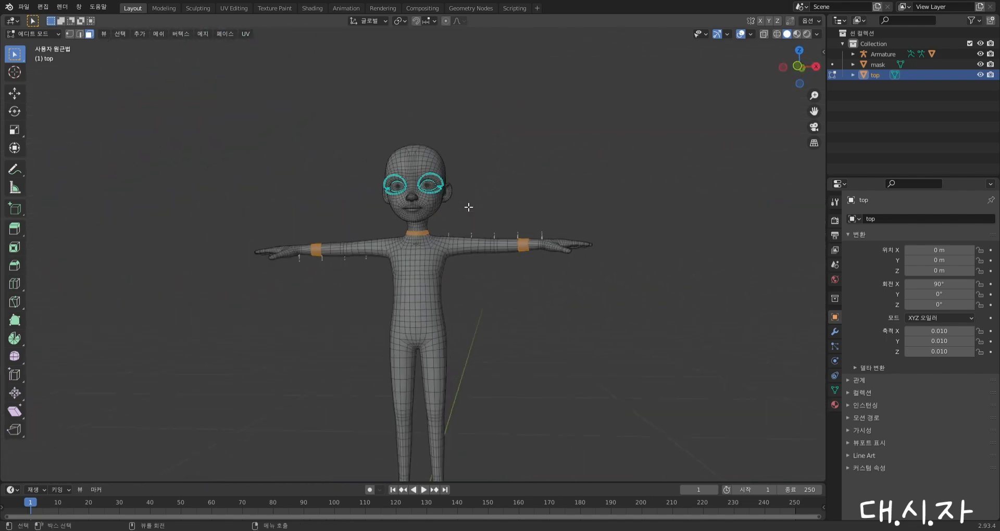
scroll(431, 322, up, 2)
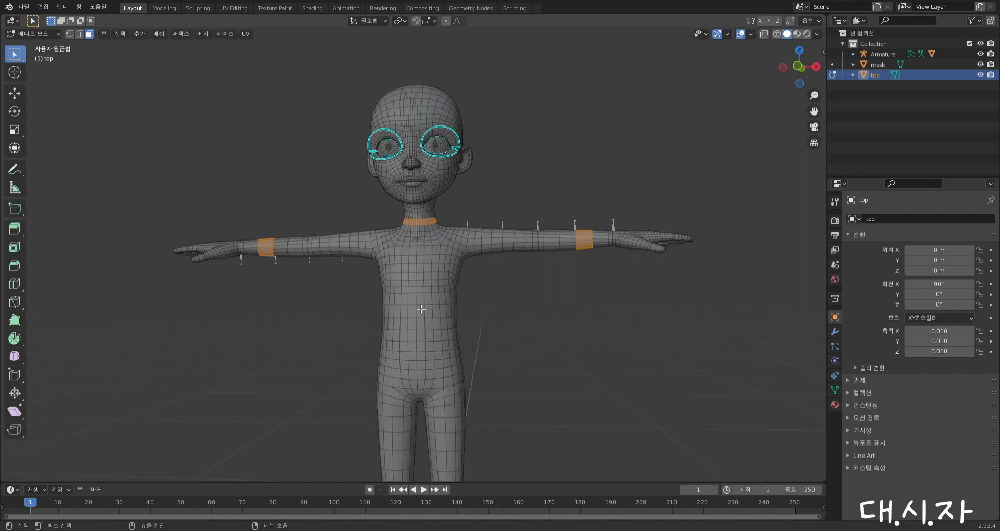
alt+shift+click(426, 371)
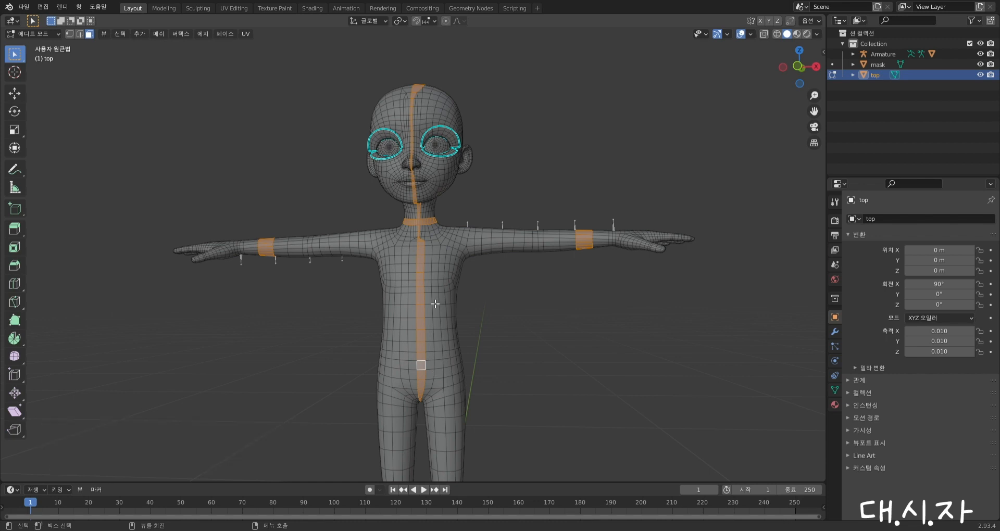
key(ctrl+z)
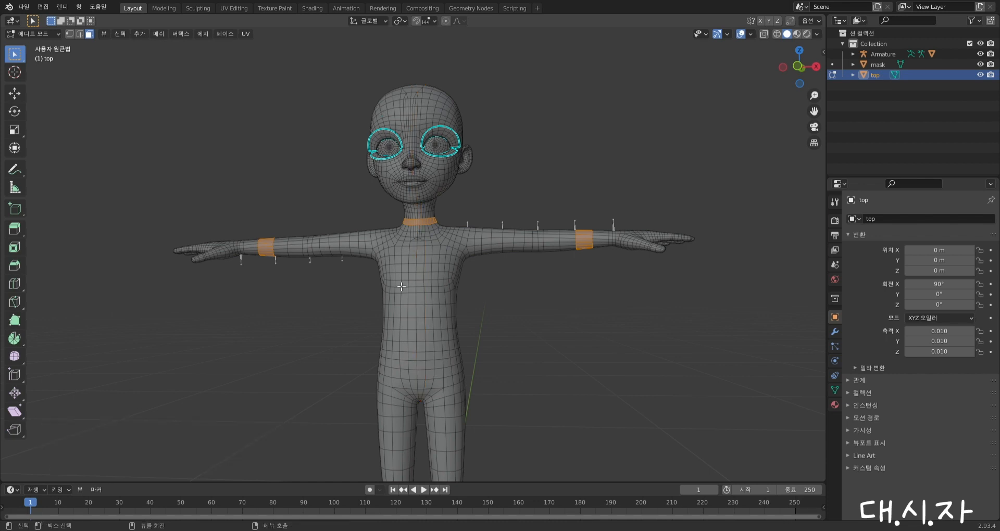
key(KP_9)
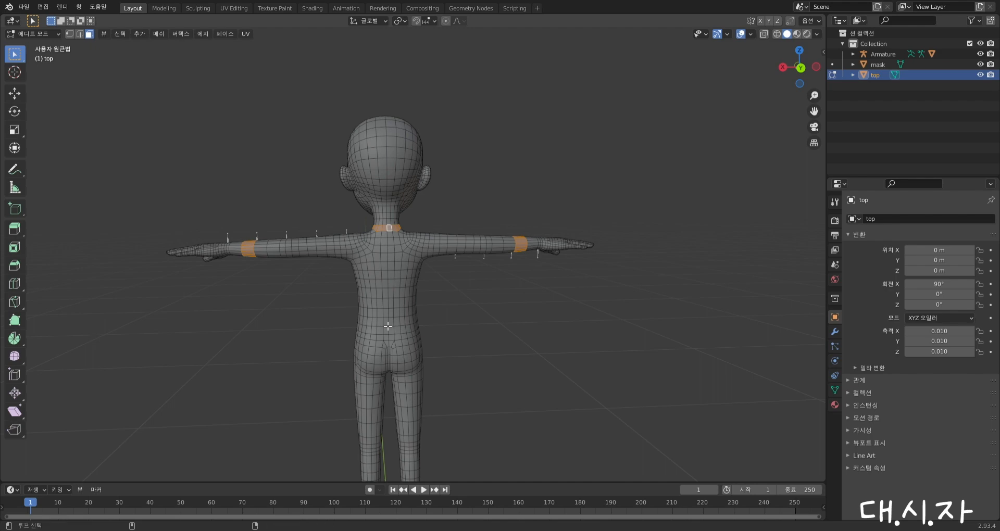
alt+shift+click(388, 325)
Delete the selected face rings at the forearms, neck and waist using the Faces option
middle_drag(359, 330, 595, 341)
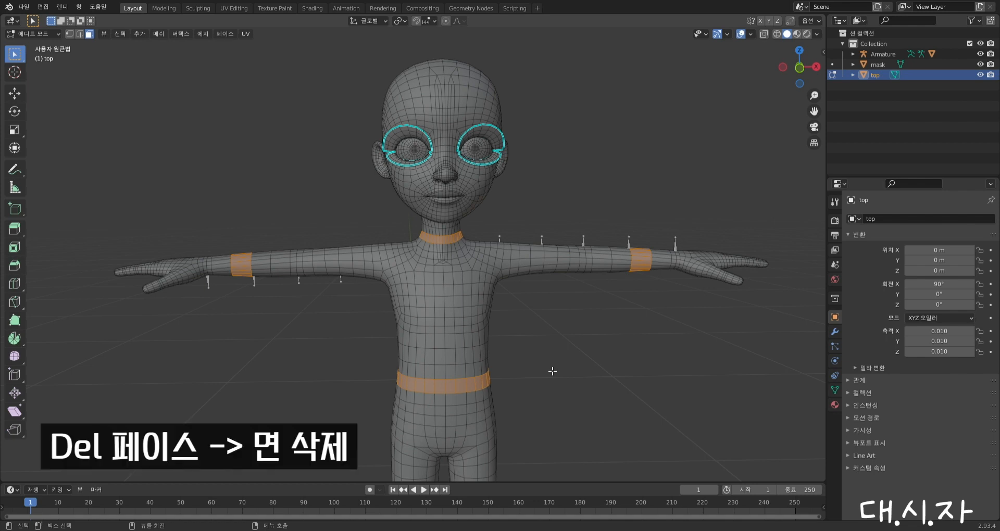
key(Delete)
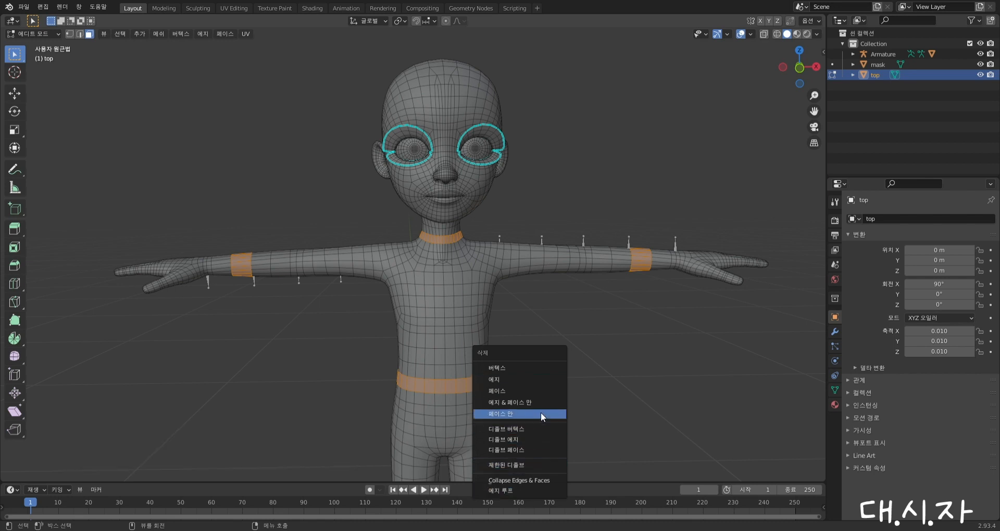
click(518, 393)
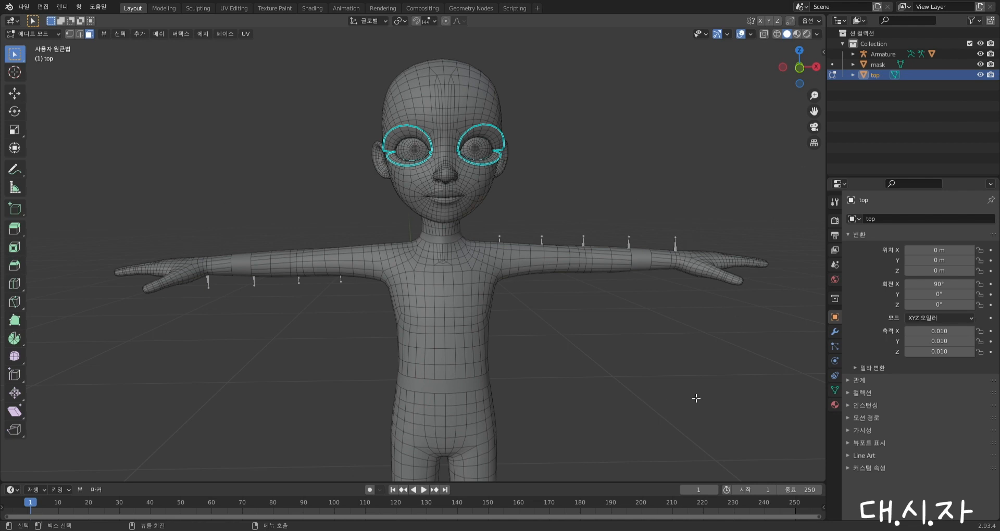
Hide the mask body to examine the cuts in the top mesh, and show the mask again
click(981, 65)
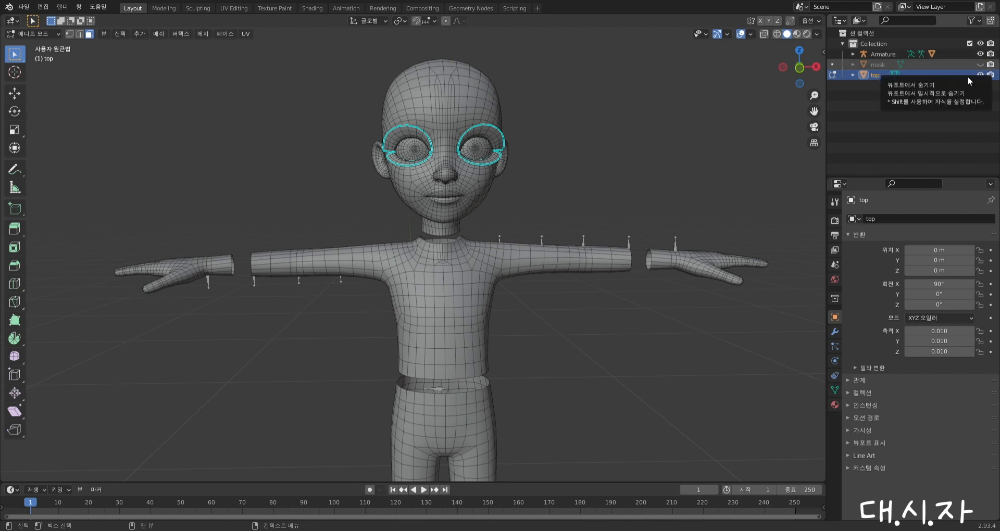
scroll(484, 285, down, 3)
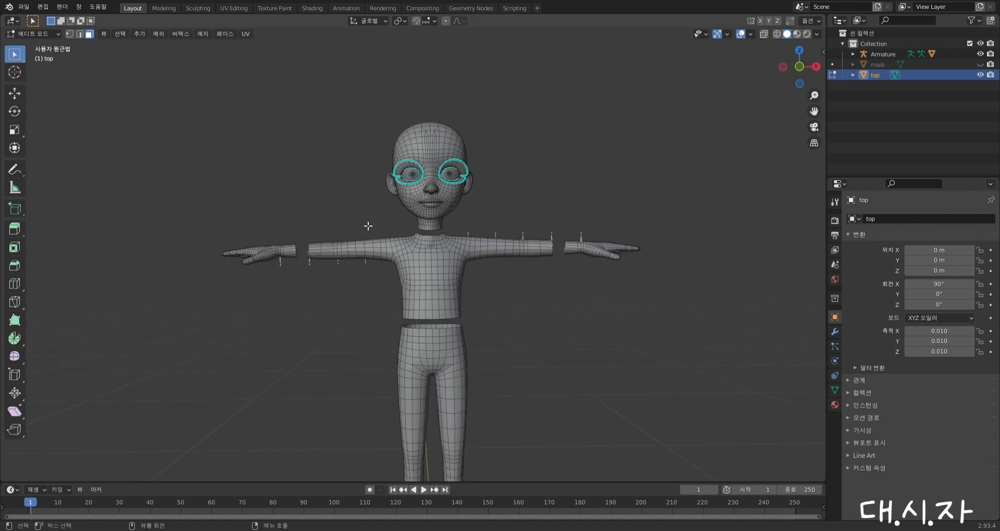
click(979, 65)
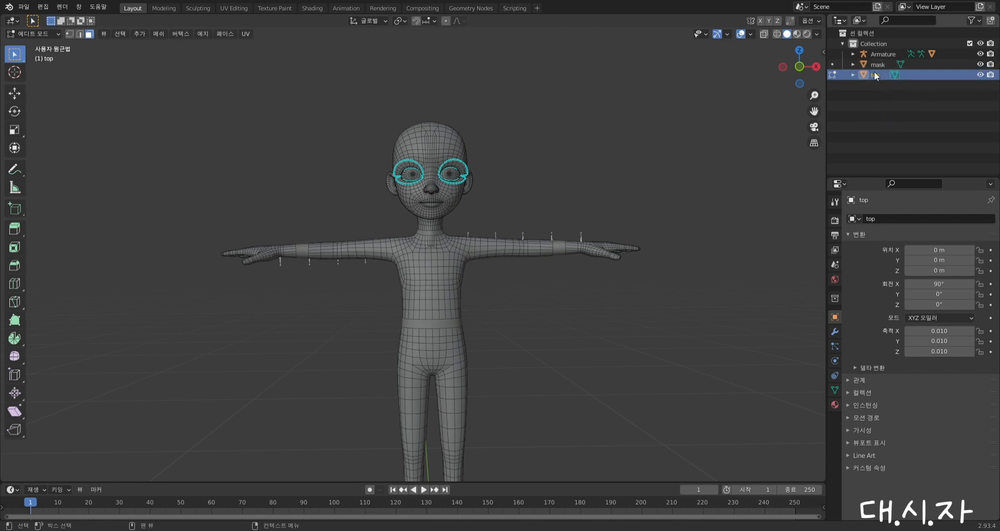
scroll(343, 132, up, 1)
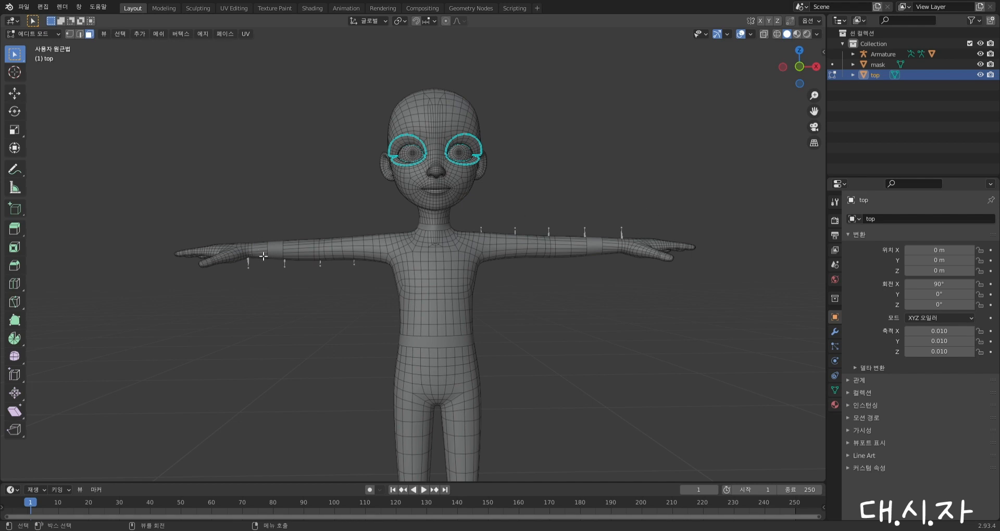
alt+click(258, 252)
alt+shift+click(229, 254)
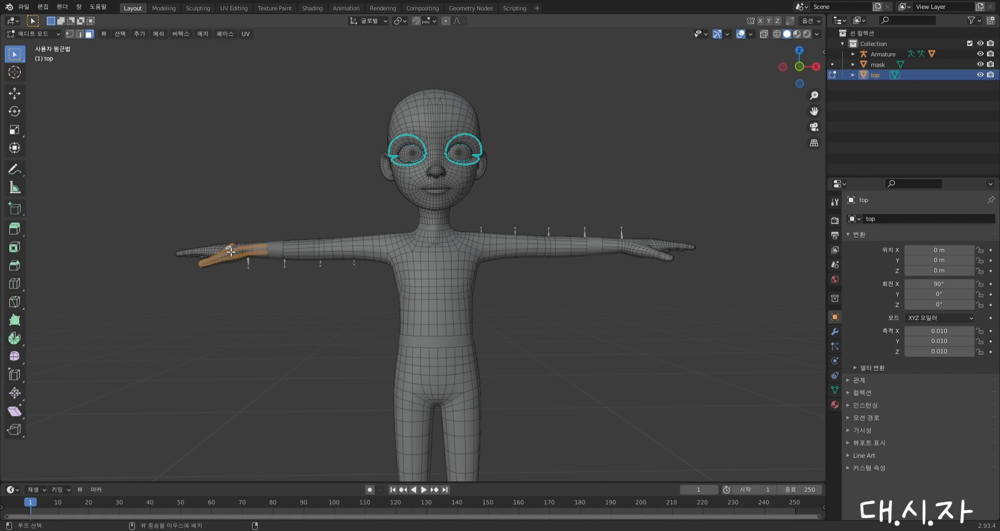
key(alt+a)
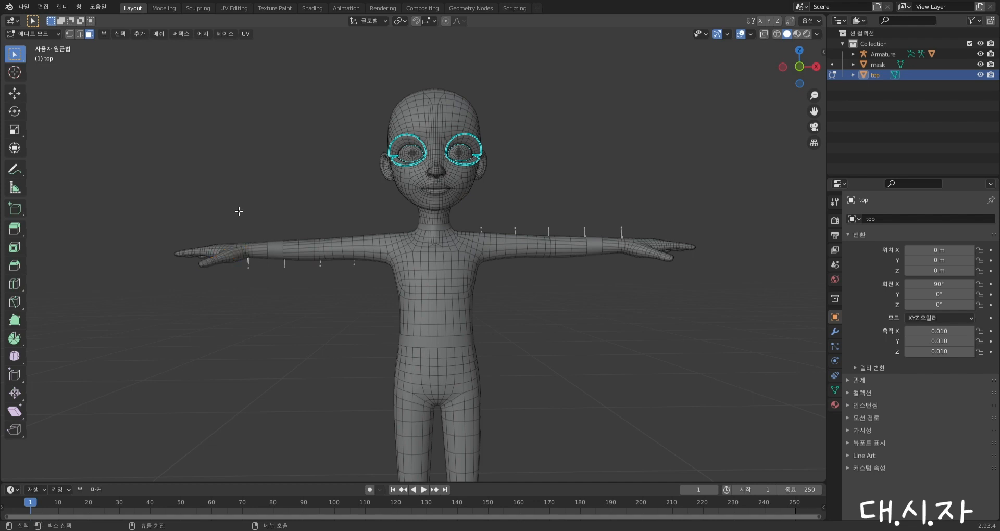
alt+click(222, 249)
key(alt+a)
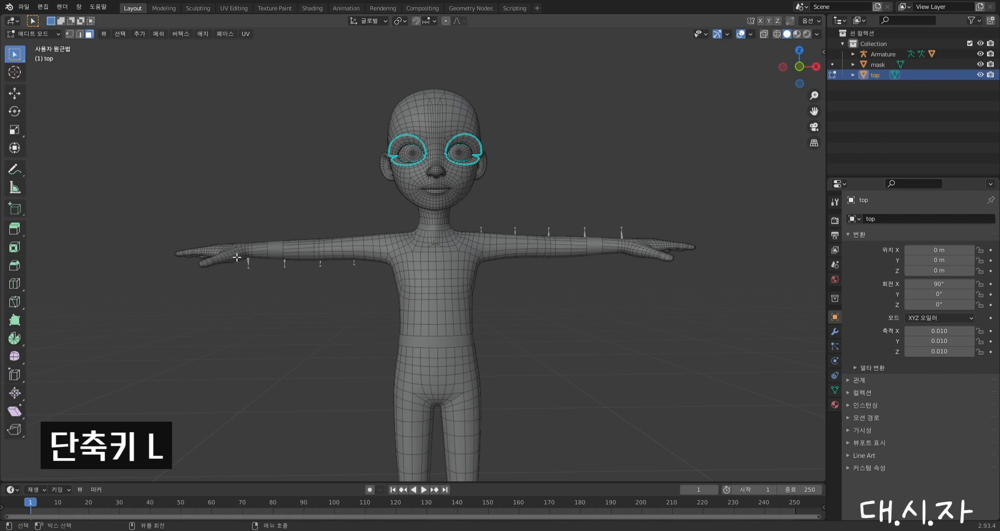
Select the connected faces of both hands, the legs, the head and both eyes in the top mesh and delete them
key(l)
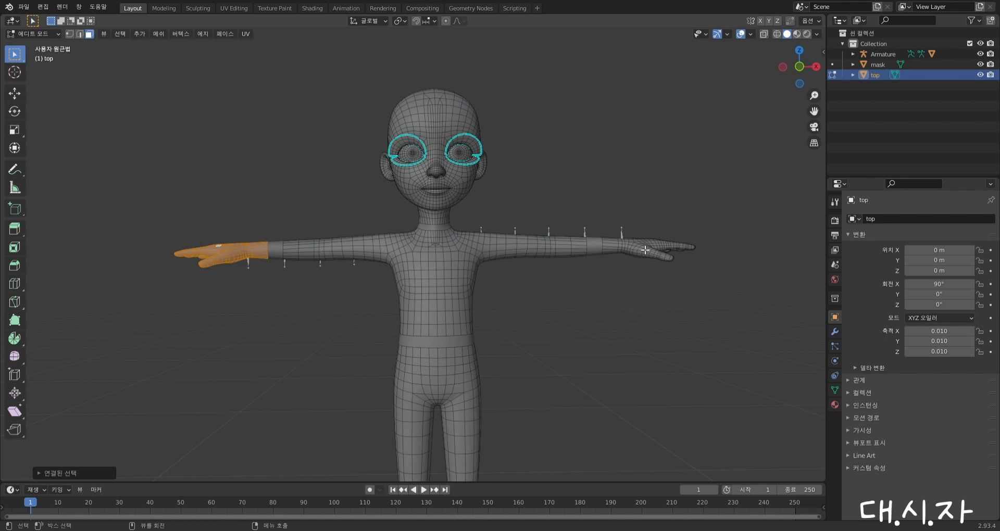
key(l)
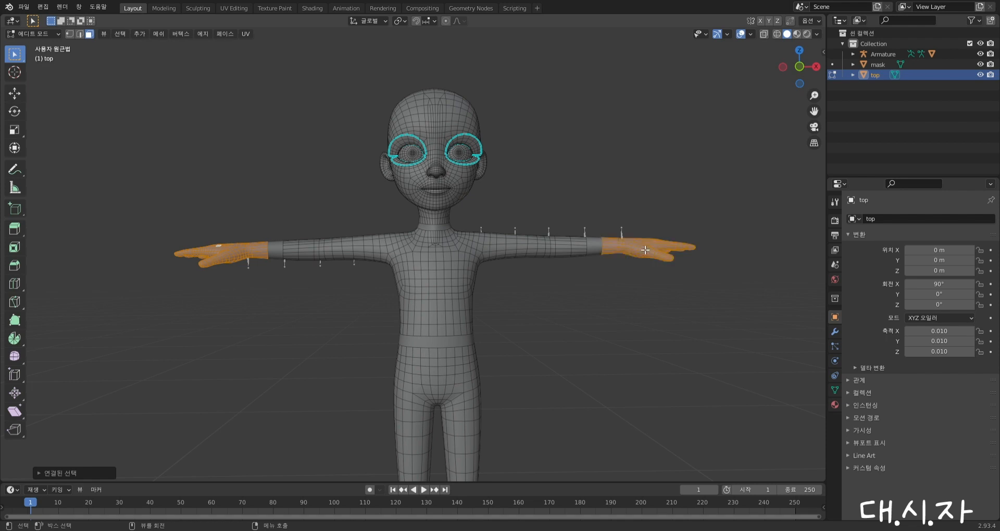
scroll(501, 322, down, 2)
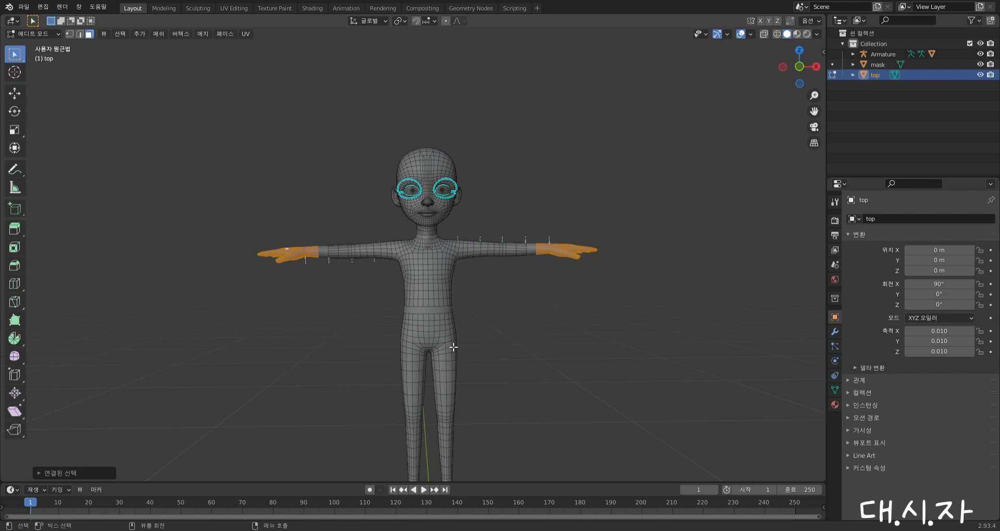
key(l)
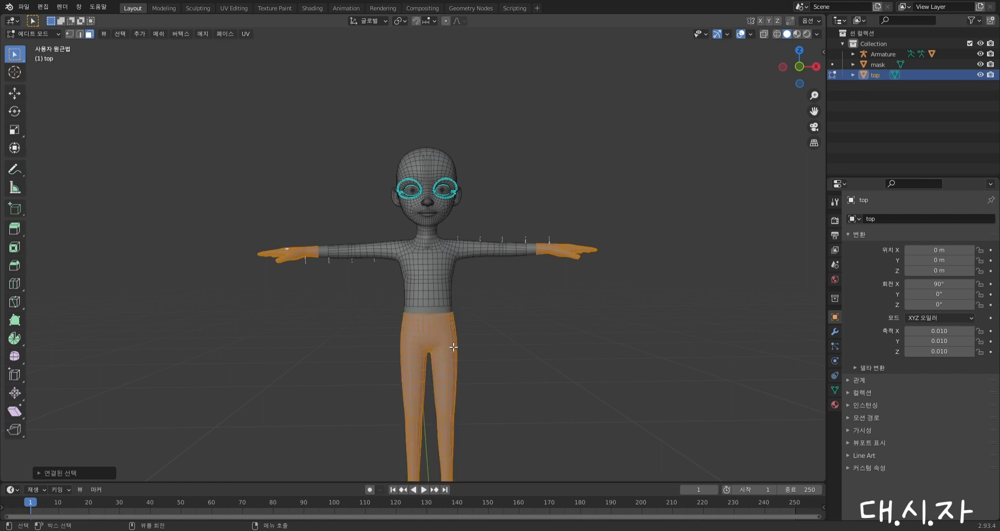
key(l)
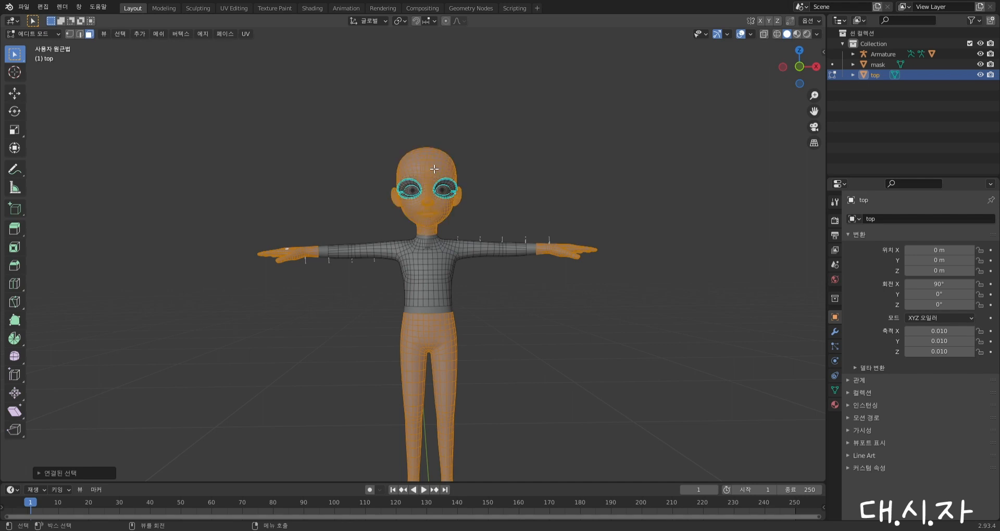
scroll(435, 169, up, 4)
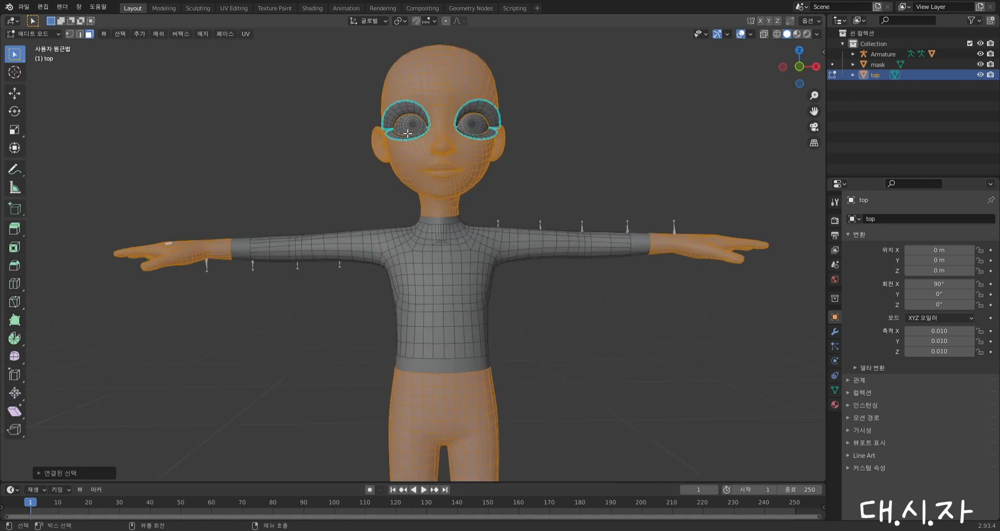
key(l)
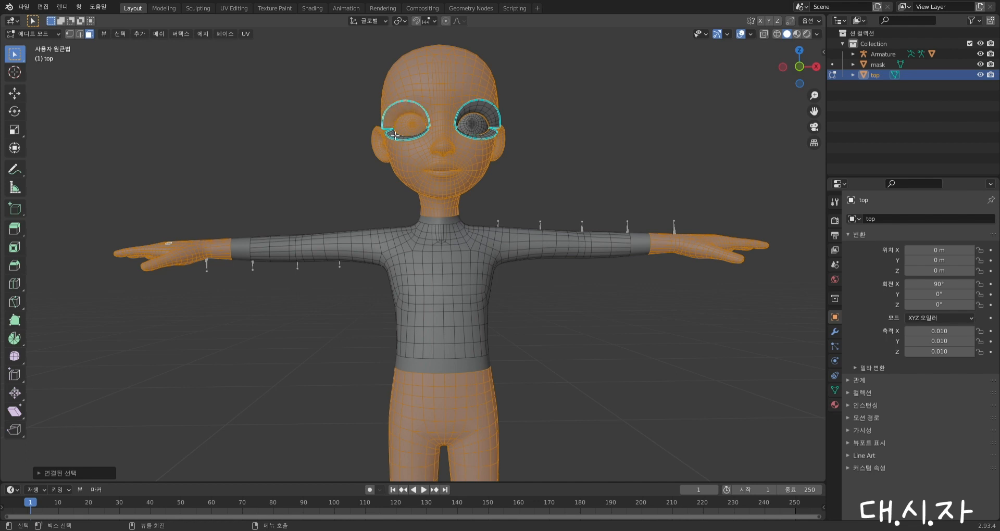
key(l)
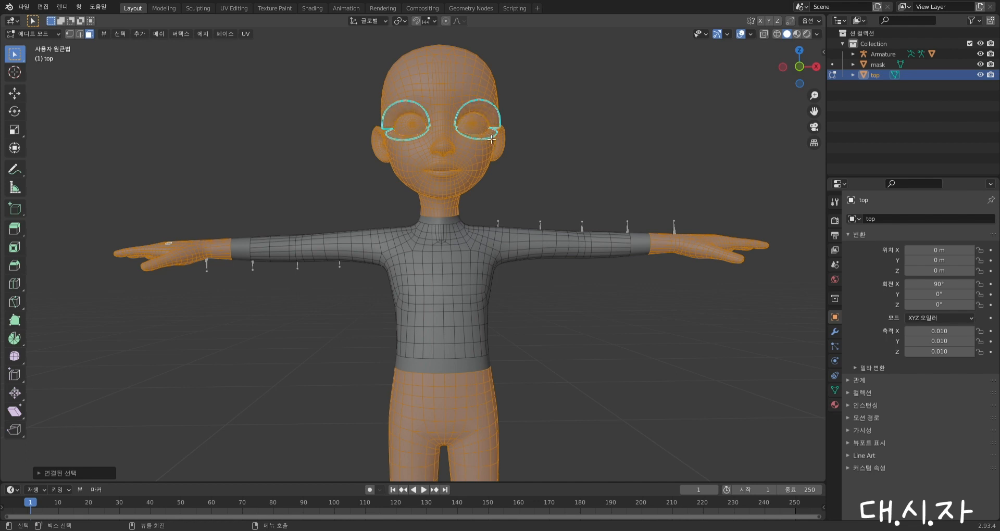
key(Delete)
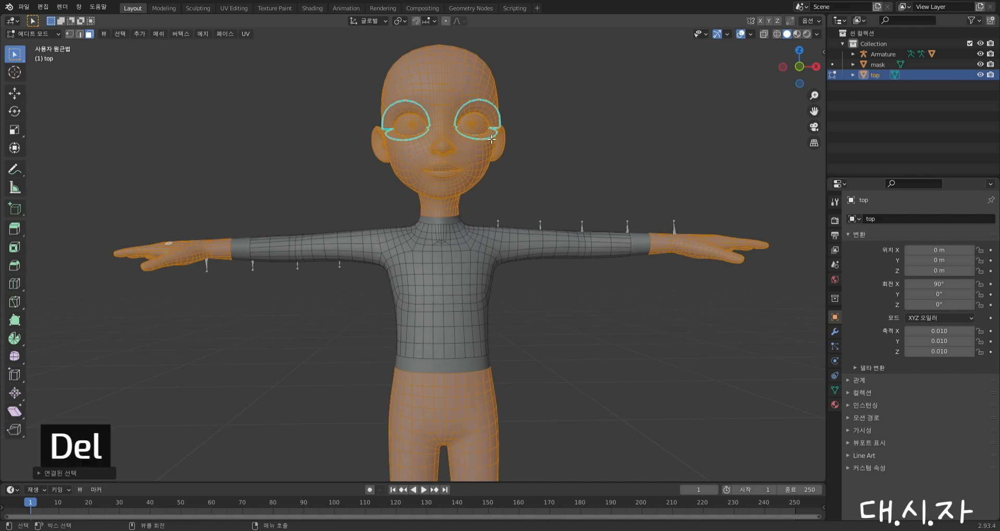
key(Delete)
click(487, 135)
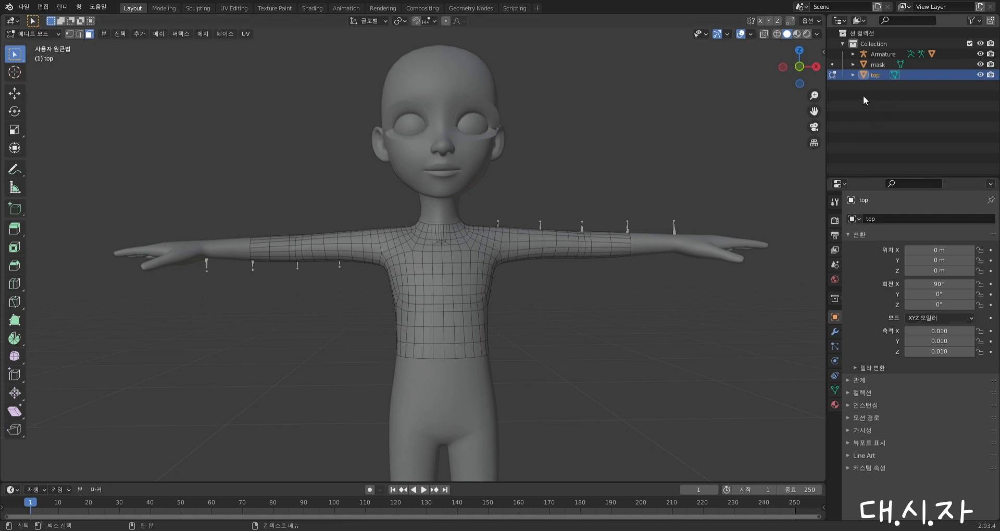
Hide the mask body and delete the faces of the leftover mouth pieces floating above the top's neck opening
click(979, 65)
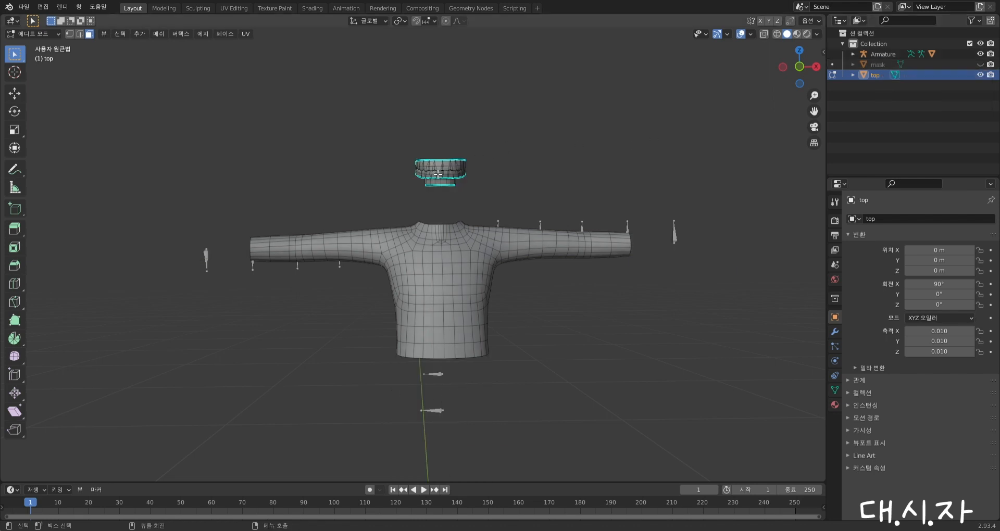
mouse_move(438, 174)
middle_down()
mouse_move(361, 201)
mouse_move(450, 163)
mouse_move(447, 180)
middle_up()
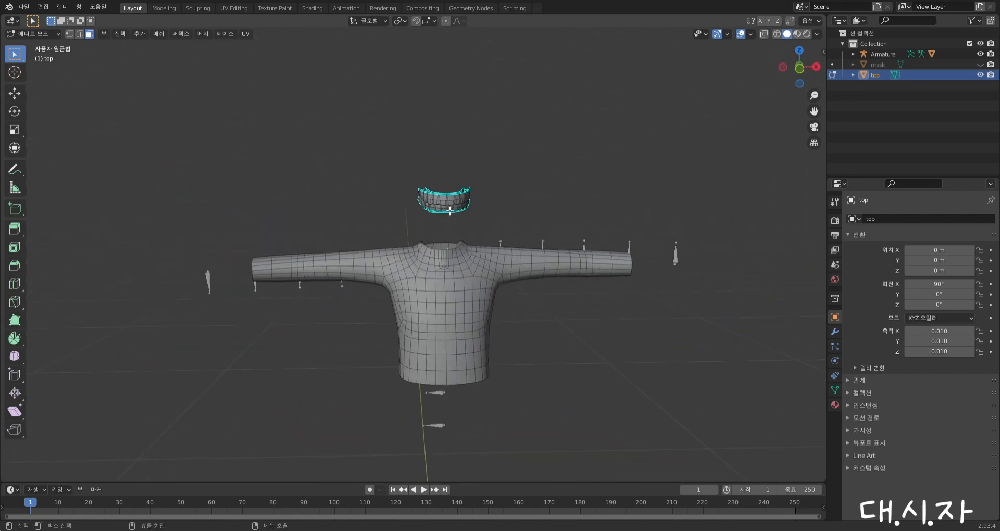
key(l)
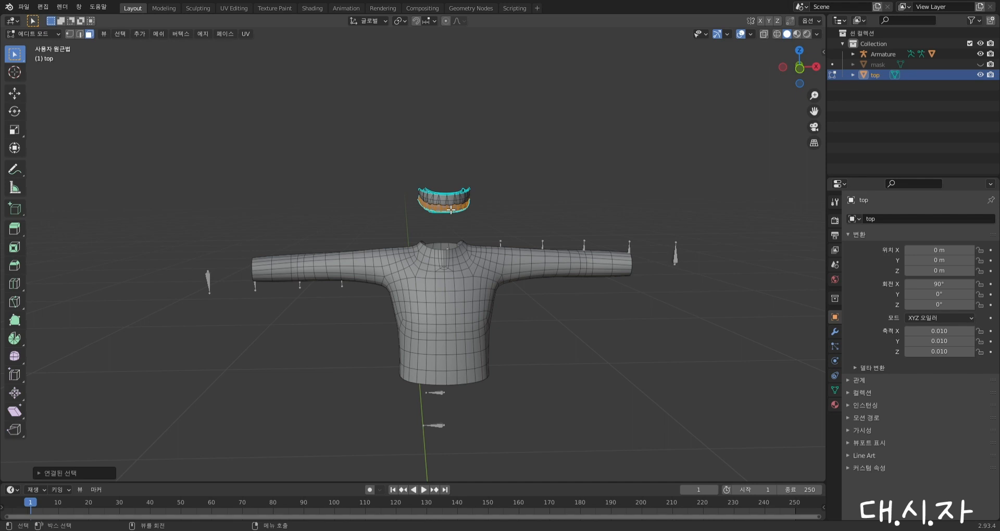
key(l)
middle_drag(456, 201, 364, 140)
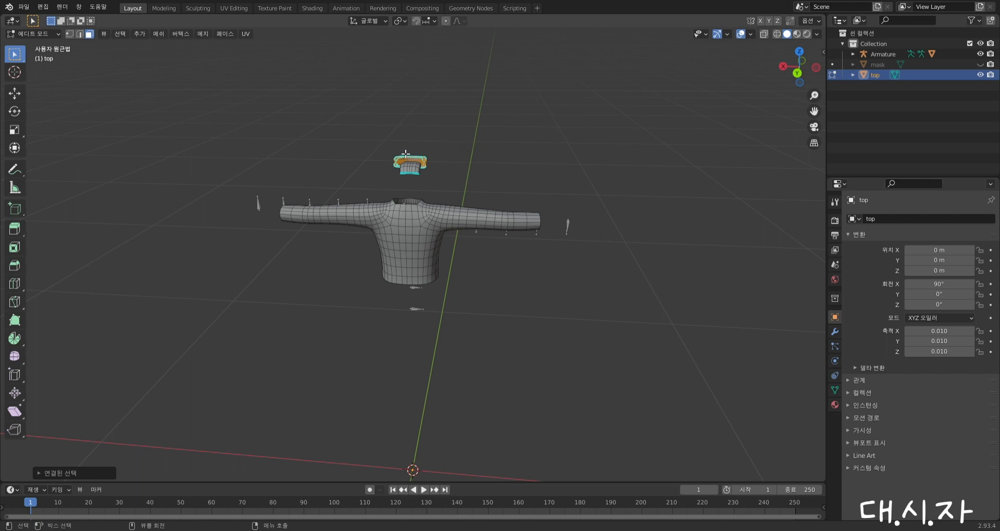
key(l)
key(x)
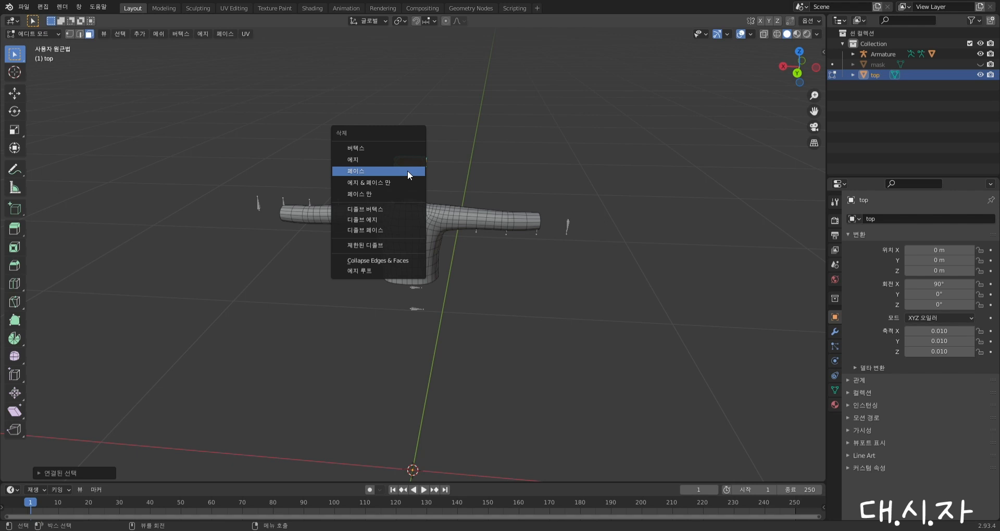
click(408, 171)
middle_drag(285, 218, 517, 277)
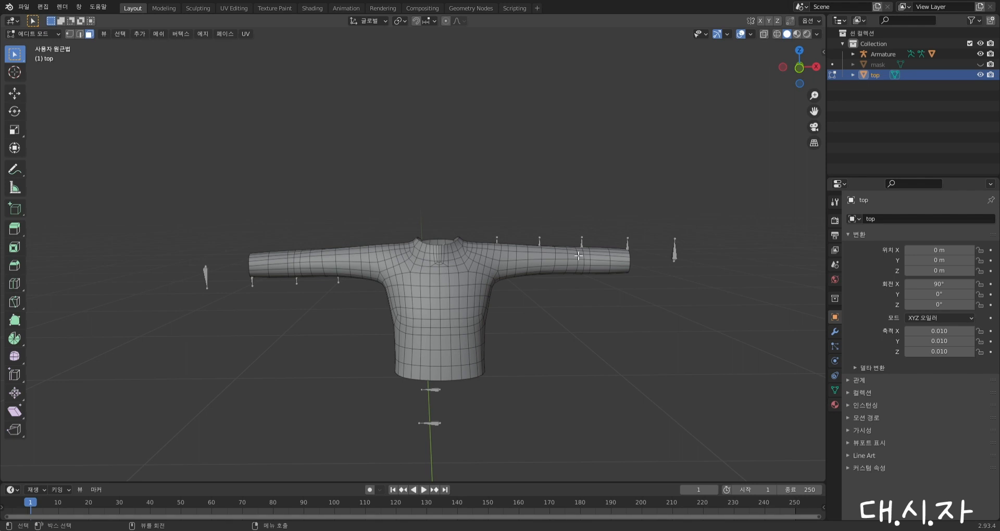
Show the mask body again and switch the top from Edit Mode to Object Mode
click(981, 64)
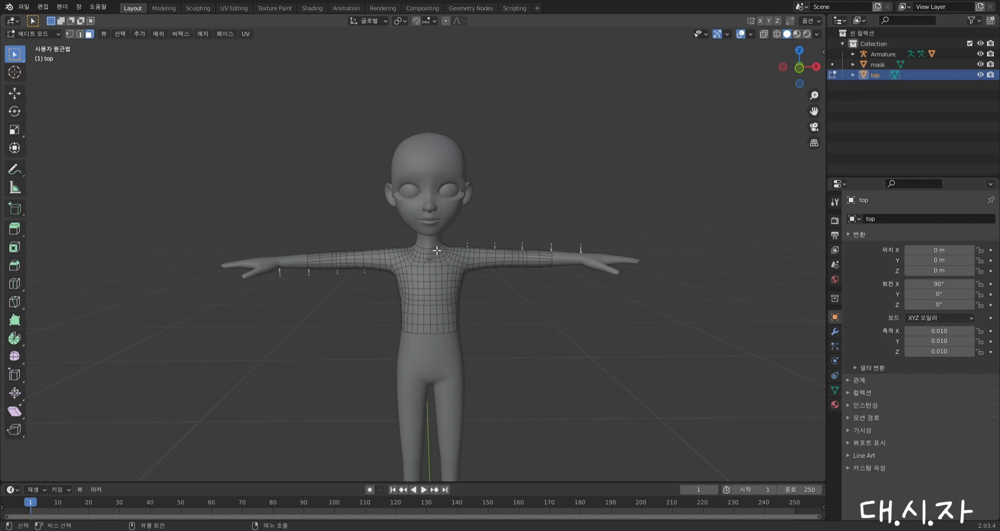
scroll(443, 275, up, 3)
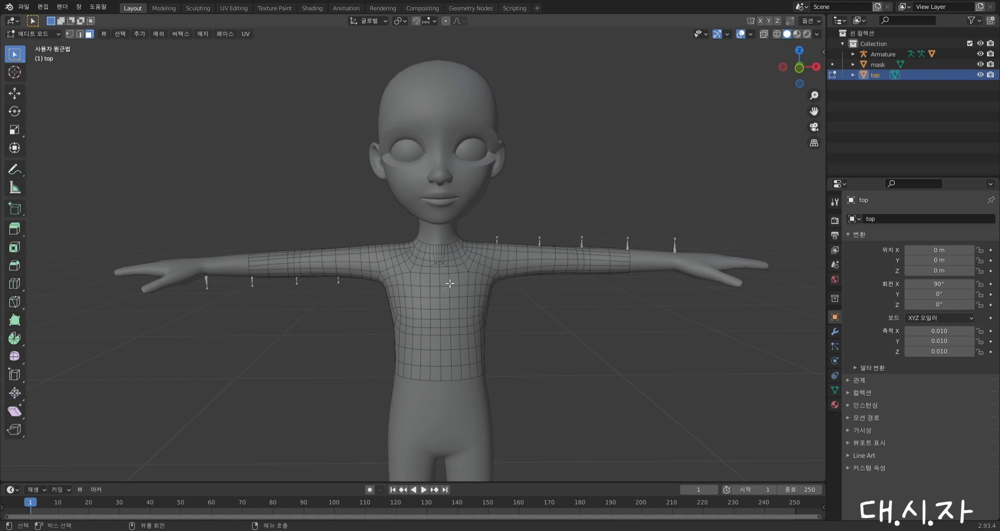
click(45, 35)
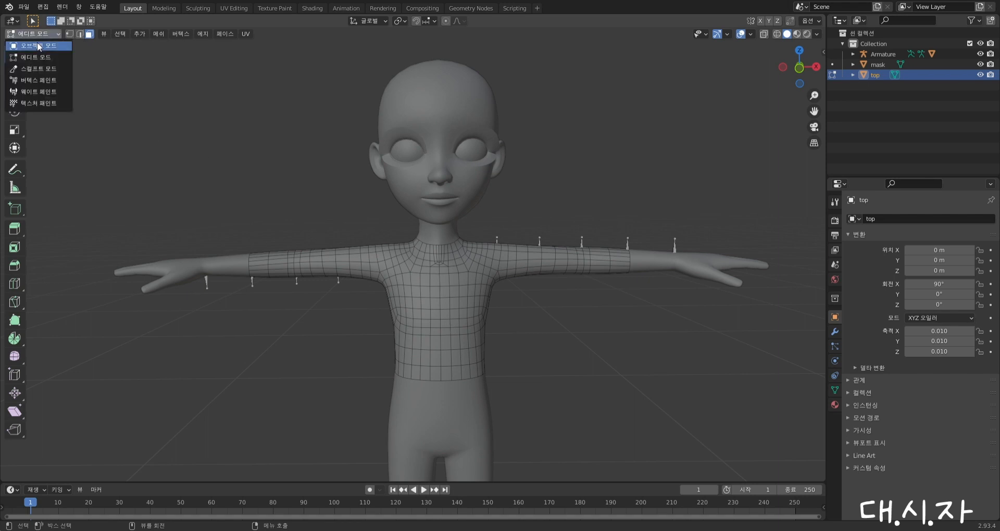
click(36, 45)
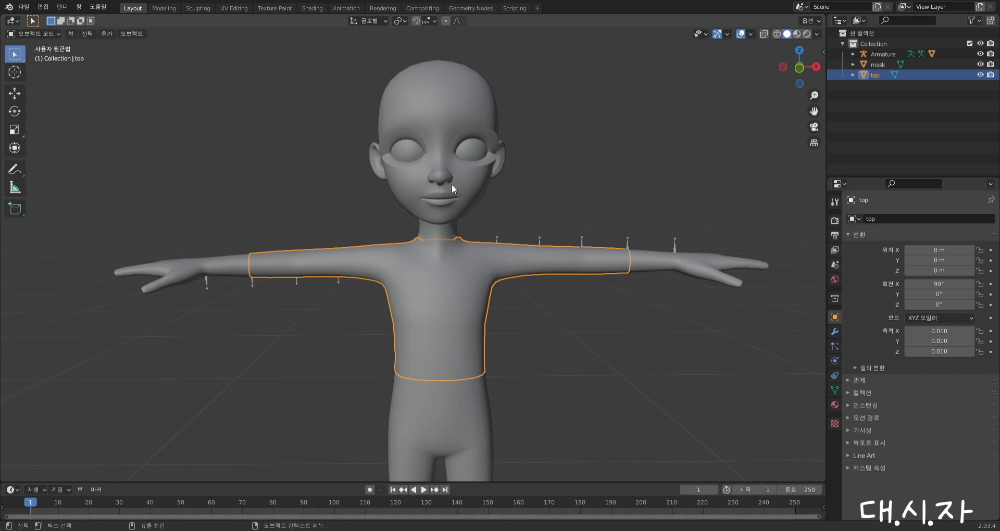
Set the top object's origin to the centre of its own mesh
scroll(451, 183, down, 3)
middle_drag(520, 287, 58, 298)
scroll(319, 258, up, 1)
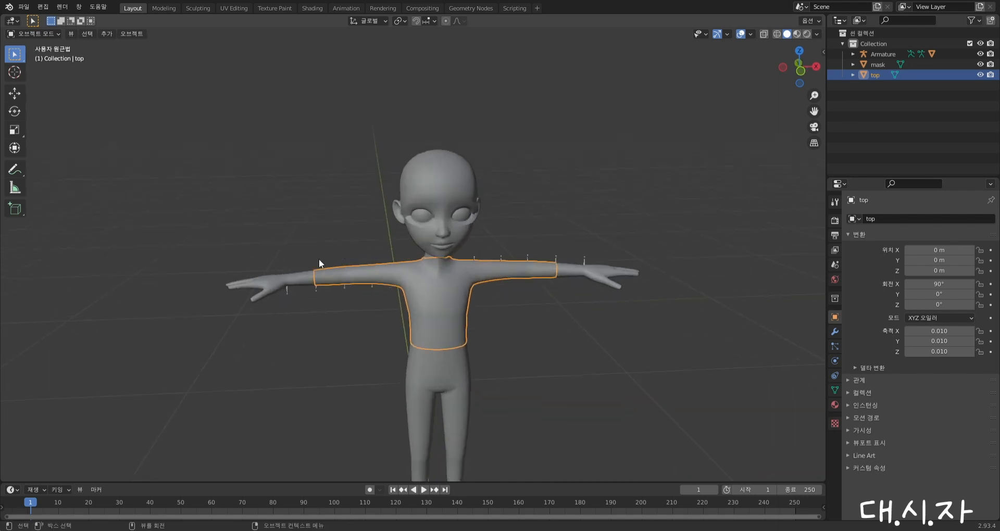
scroll(447, 254, up, 1)
mouse_move(446, 252)
middle_down()
mouse_move(433, 239)
mouse_move(442, 249)
middle_up()
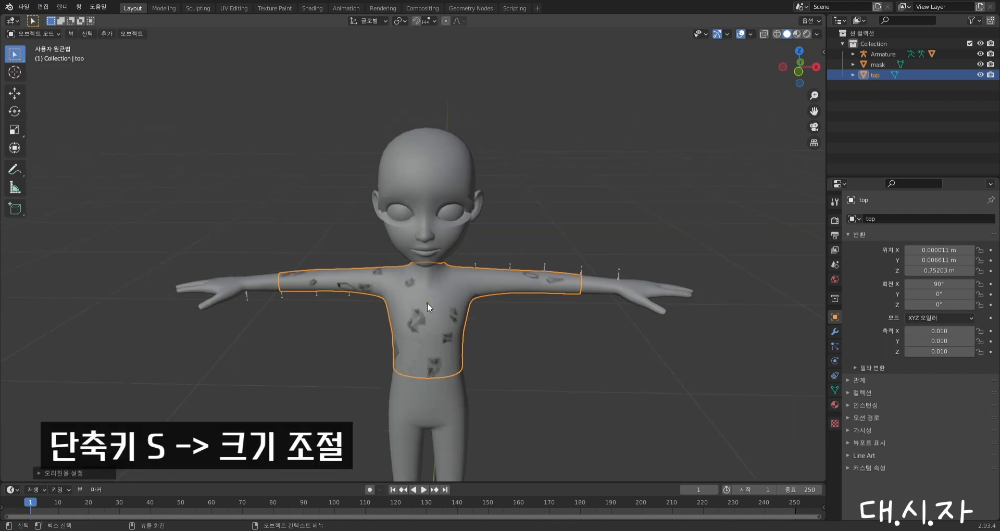
Scale the top uniformly to 0.013 on all axes so it sits loosely around the body
key(s)
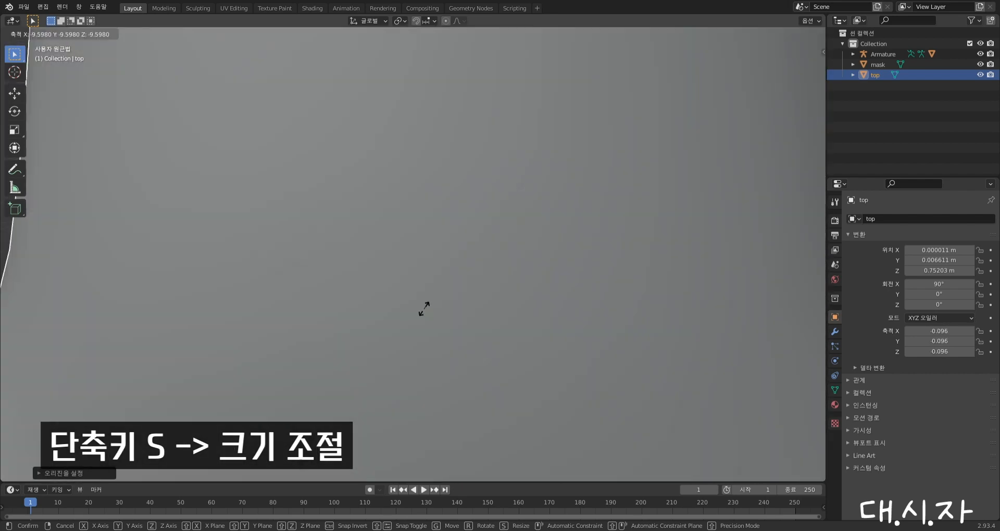
click(427, 302)
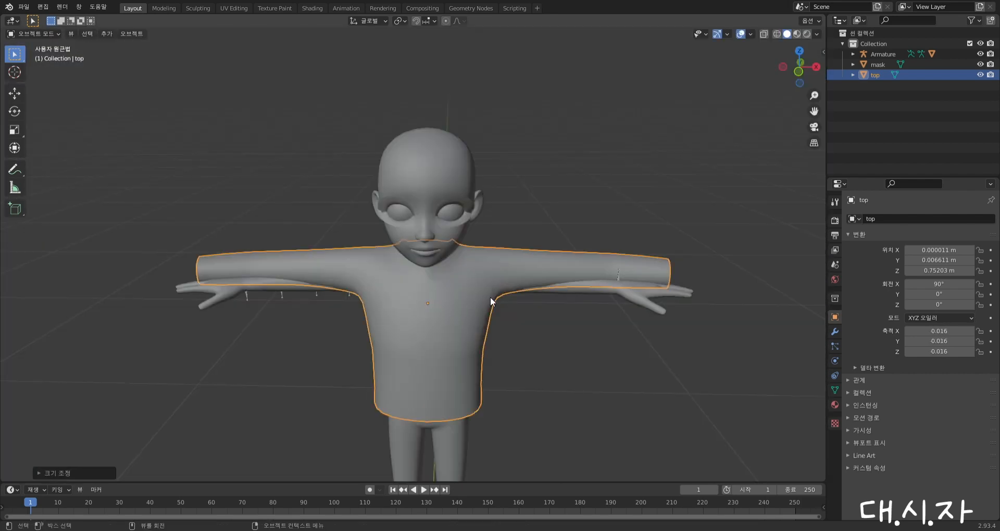
middle_drag(491, 301, 494, 281)
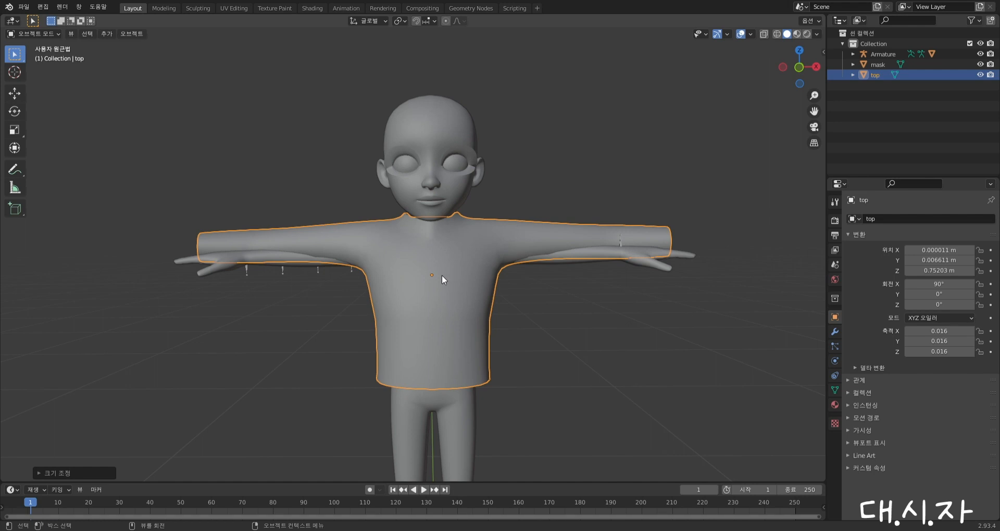
key(s)
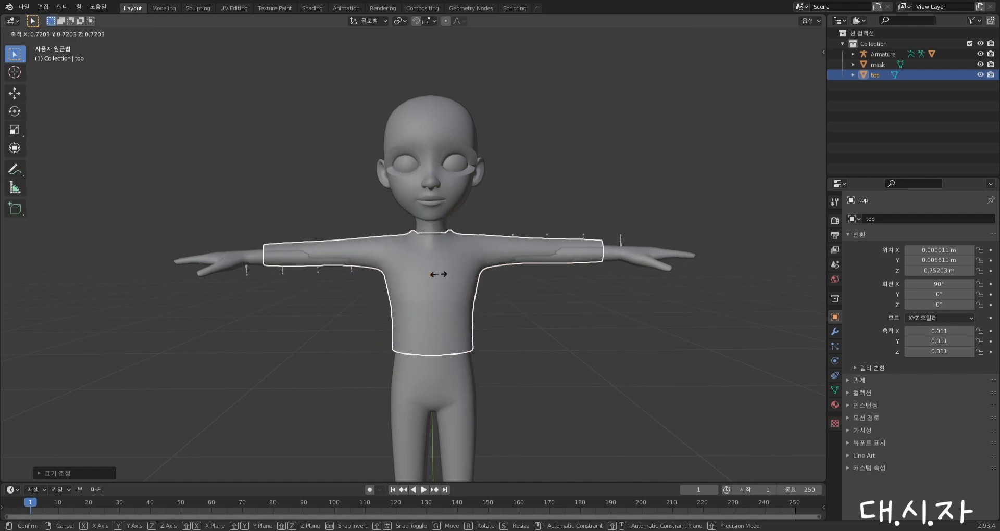
click(442, 277)
middle_drag(445, 279, 39, 293)
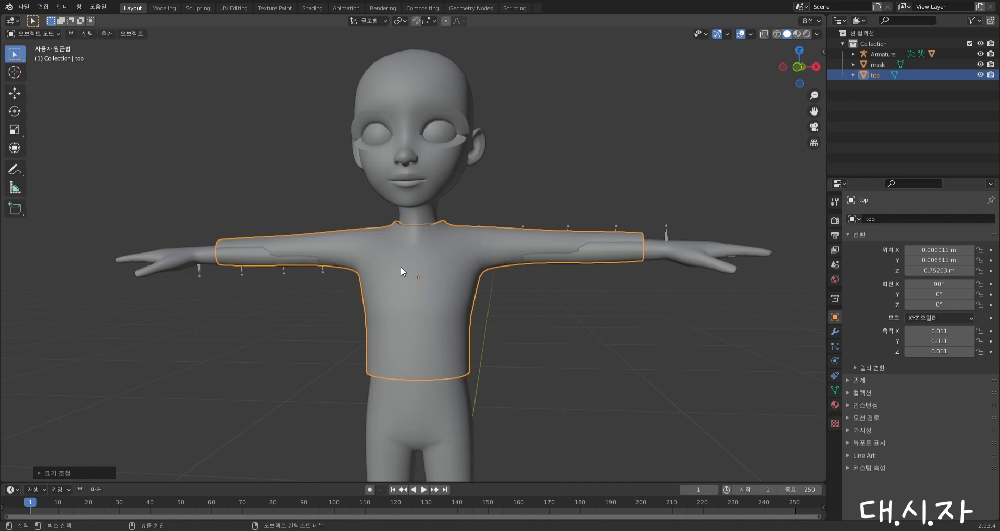
key(s)
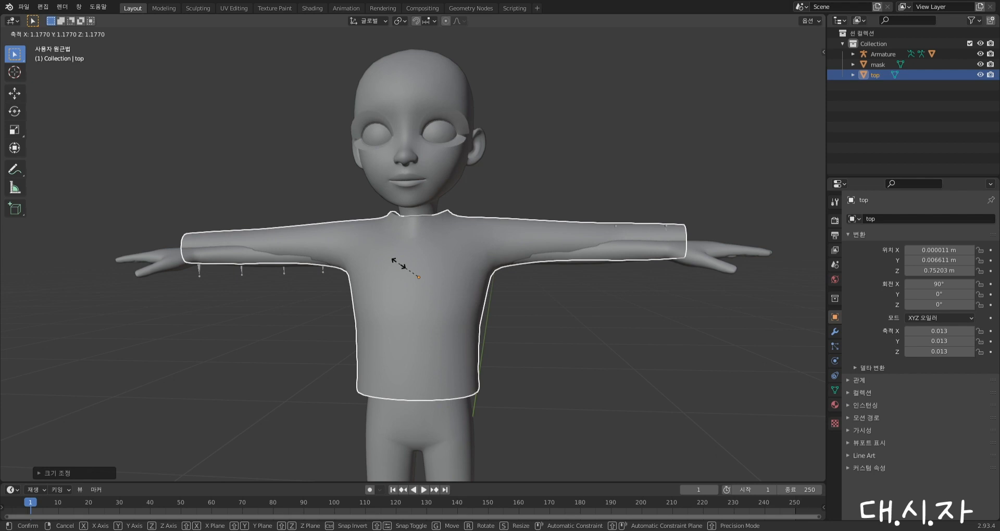
click(399, 263)
Try moving the top along the global X axis to about -0.025 m
middle_drag(398, 264, 286, 307)
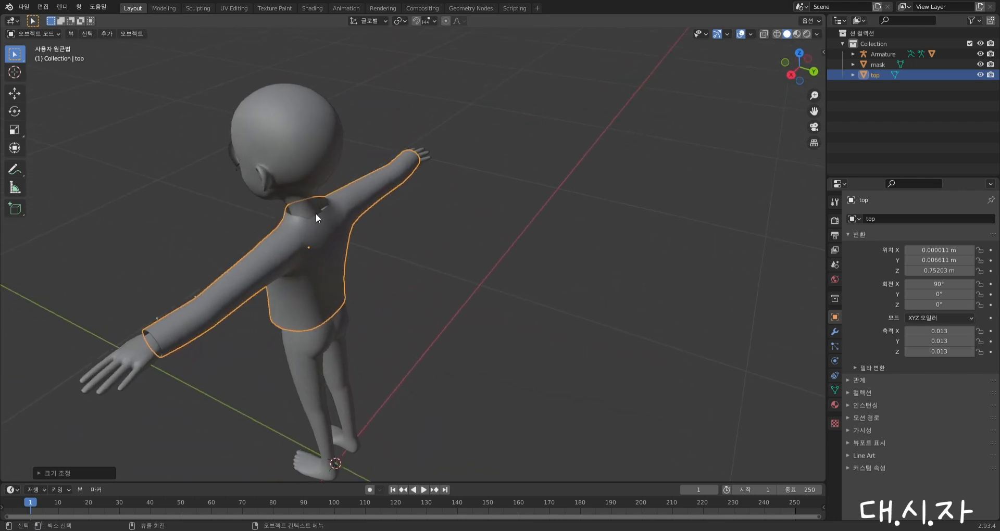
middle_drag(315, 214, 242, 222)
scroll(274, 222, up, 2)
middle_drag(226, 267, 424, 265)
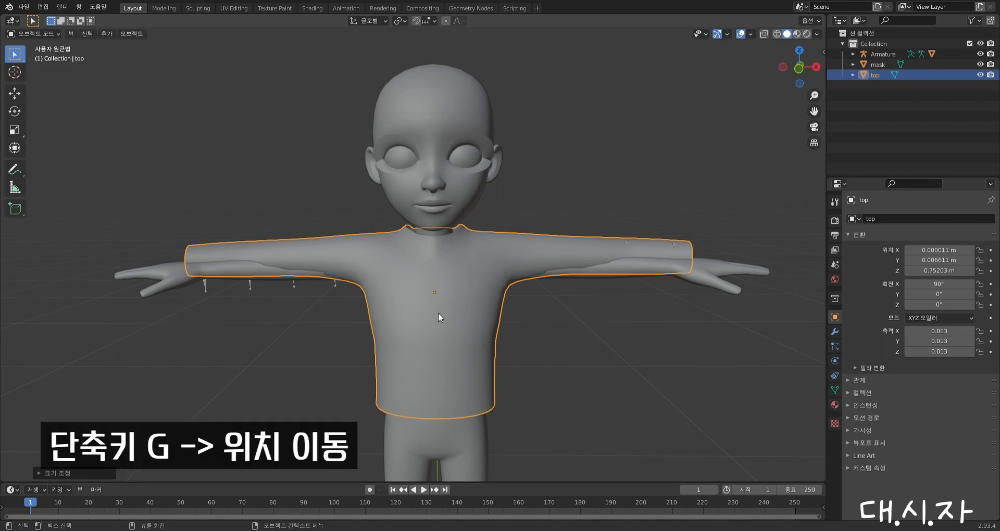
key(g)
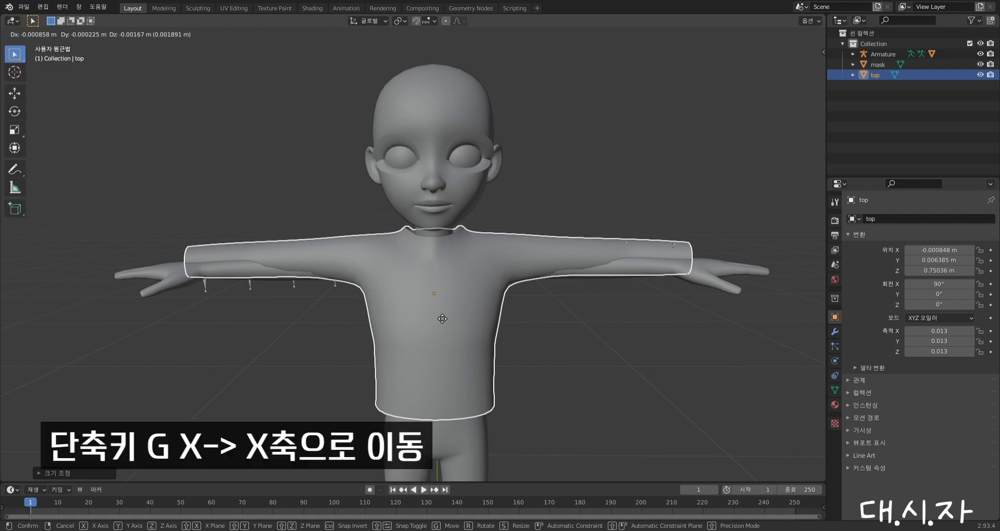
key(x)
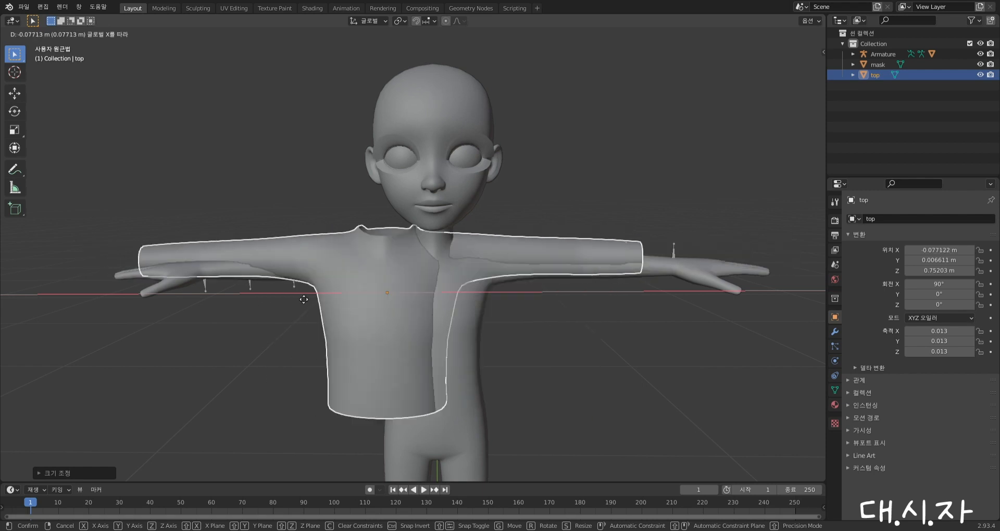
click(426, 301)
Try moving the top along the global Y axis to about 0.25 m and raising it along the Z axis
key(g)
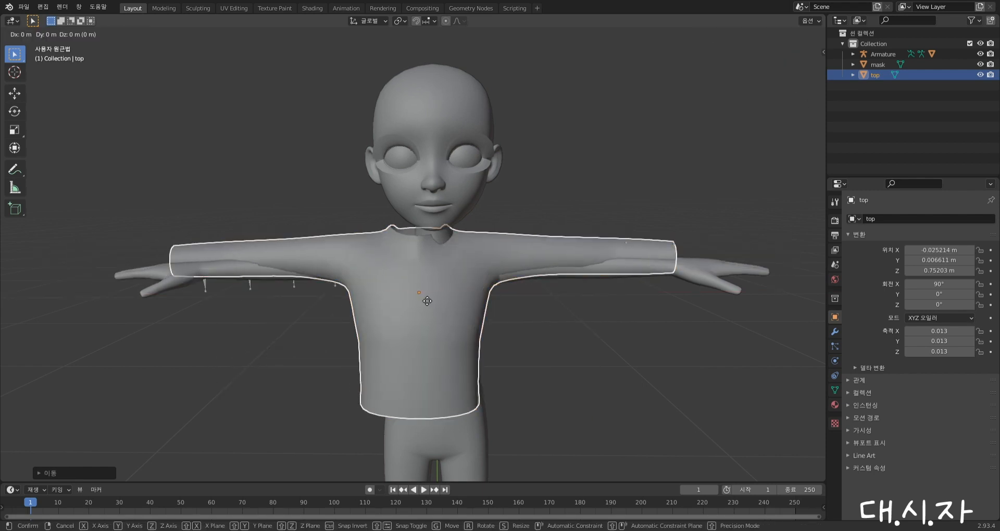
key(y)
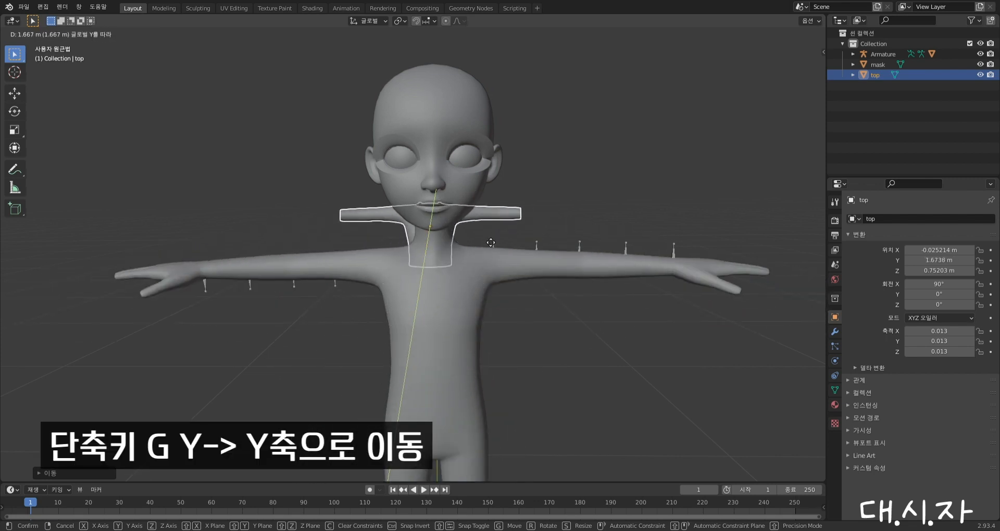
click(469, 285)
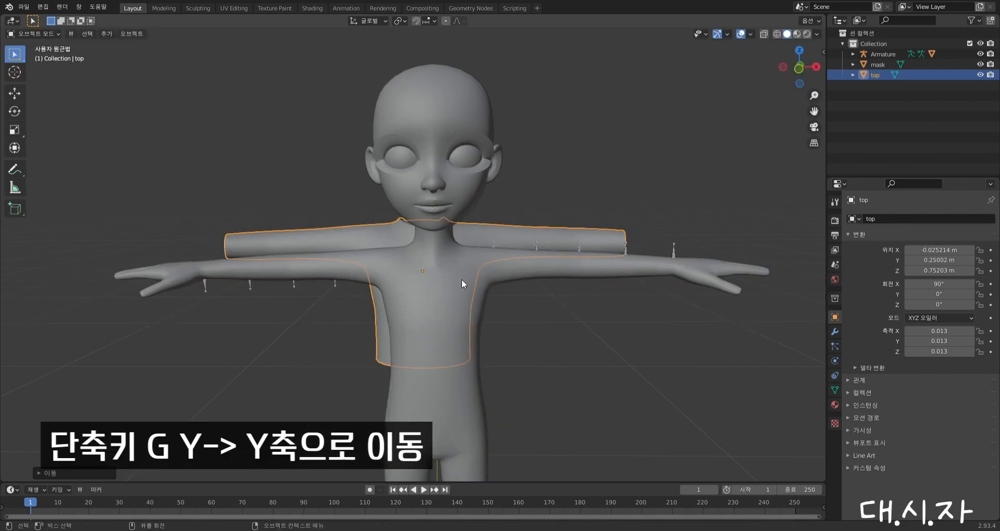
key(g)
key(z)
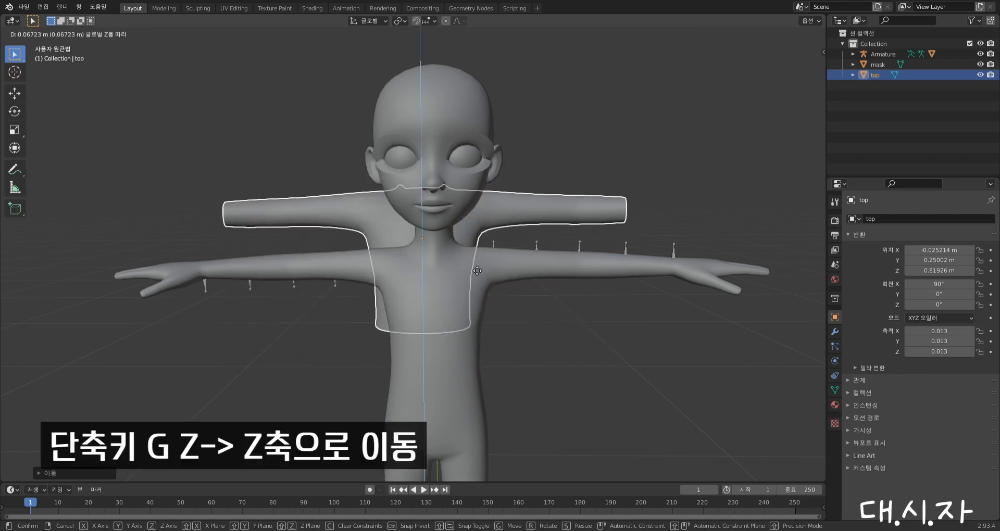
click(504, 308)
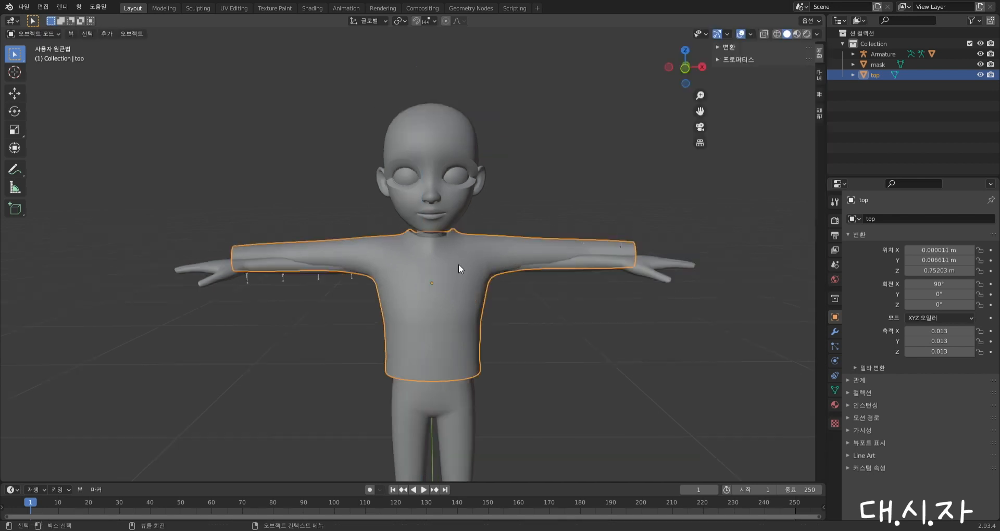
Lower the top along the global Z axis to about 0.737 m so it sits below the neck
key(g)
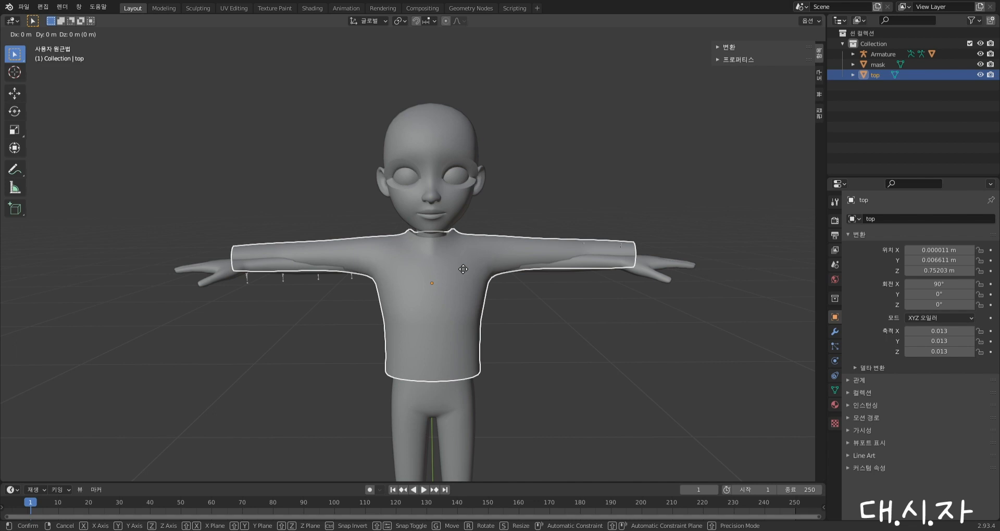
key(z)
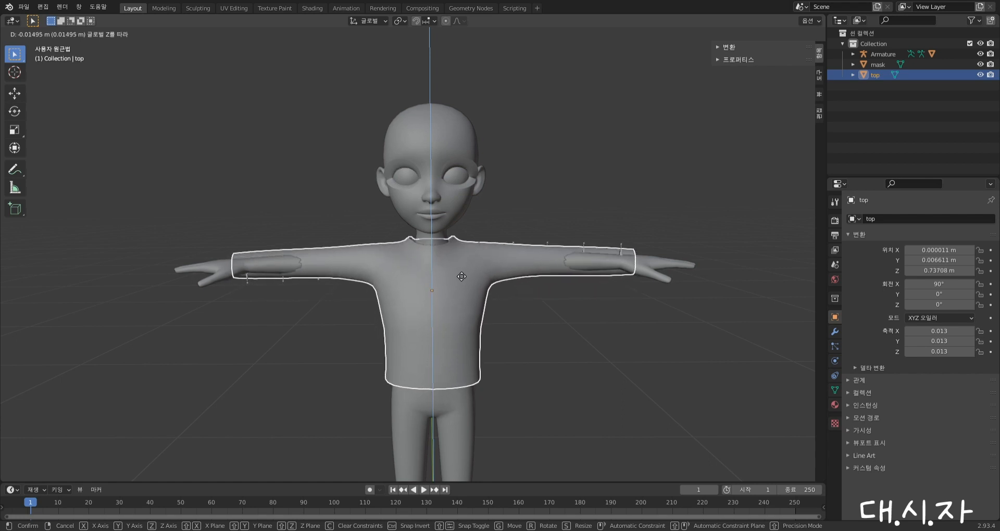
click(459, 274)
Check the top's fit around the body and switch the top from Object Mode to Sculpt Mode
middle_drag(458, 264, 328, 254)
scroll(465, 248, down, 2)
scroll(367, 280, up, 2)
middle_drag(367, 280, 208, 278)
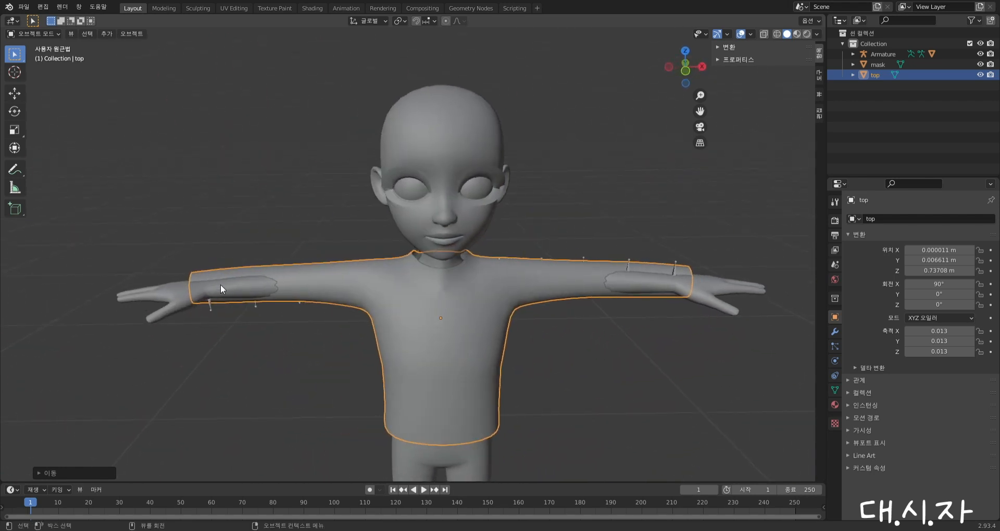
middle_drag(443, 279, 442, 261)
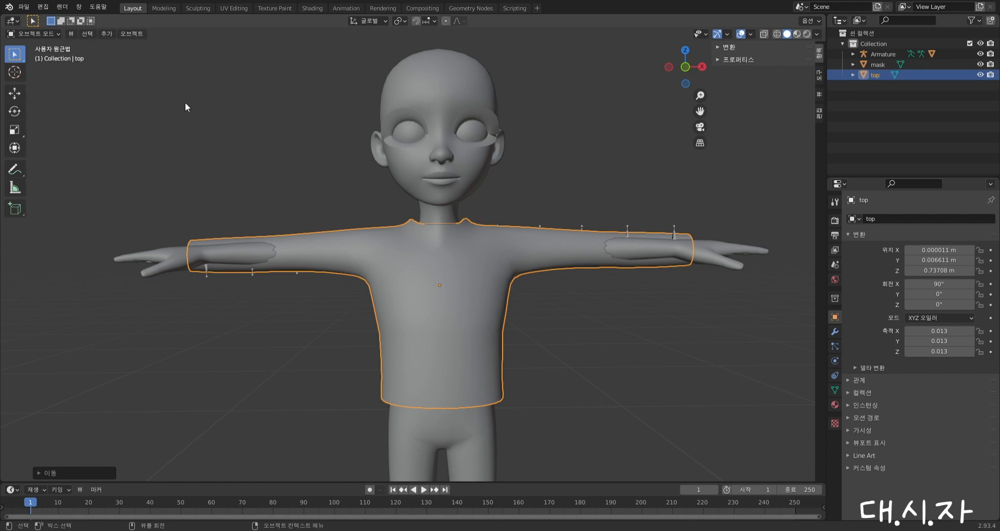
click(561, 174)
click(430, 292)
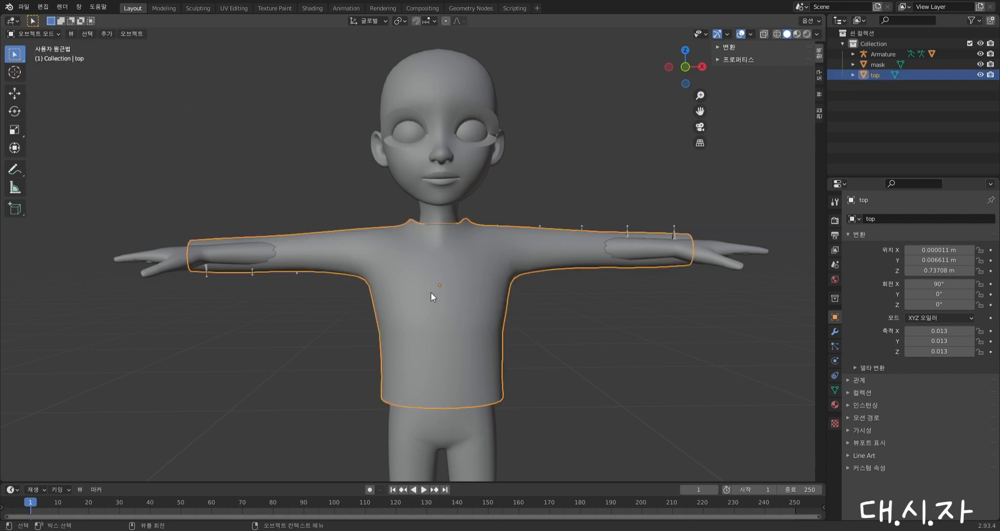
click(47, 35)
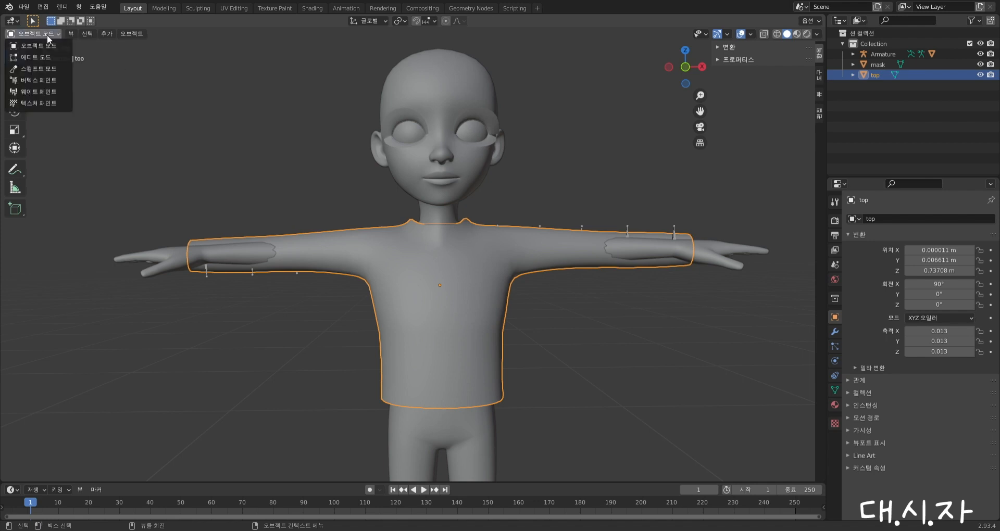
click(45, 68)
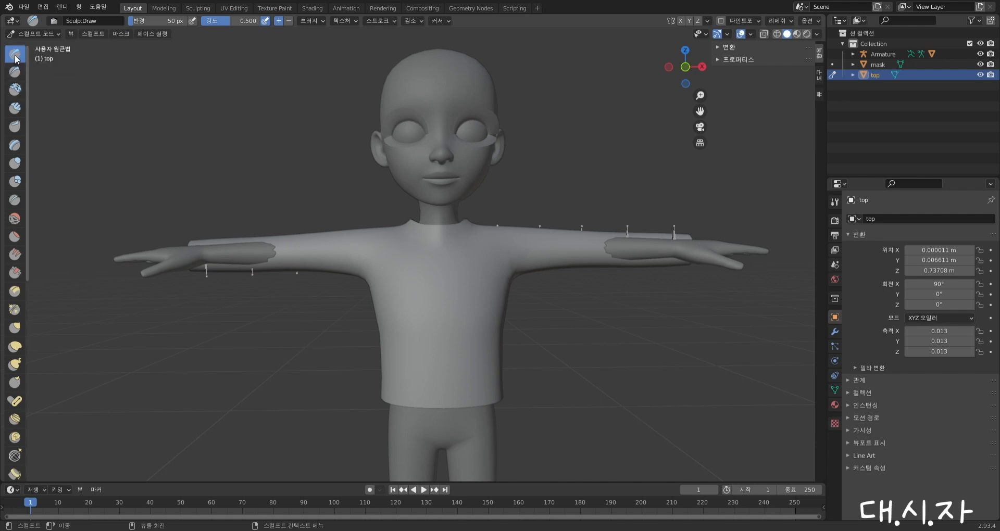
Try inflating the sleeve over the character's exposed right forearm with the Draw brush and undo the strokes
drag(267, 255, 175, 263)
key(ctrl+z)
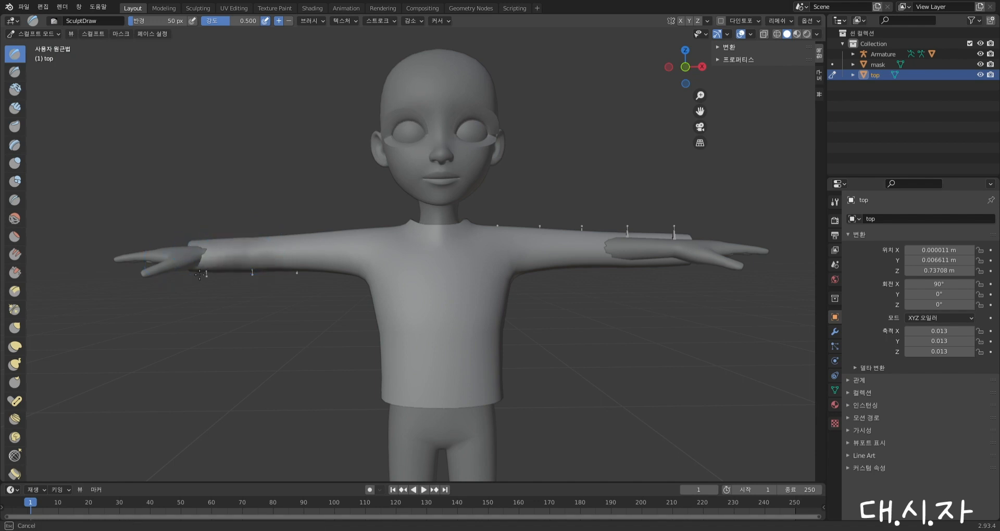
key(ctrl+z)
key(ctrl+z)
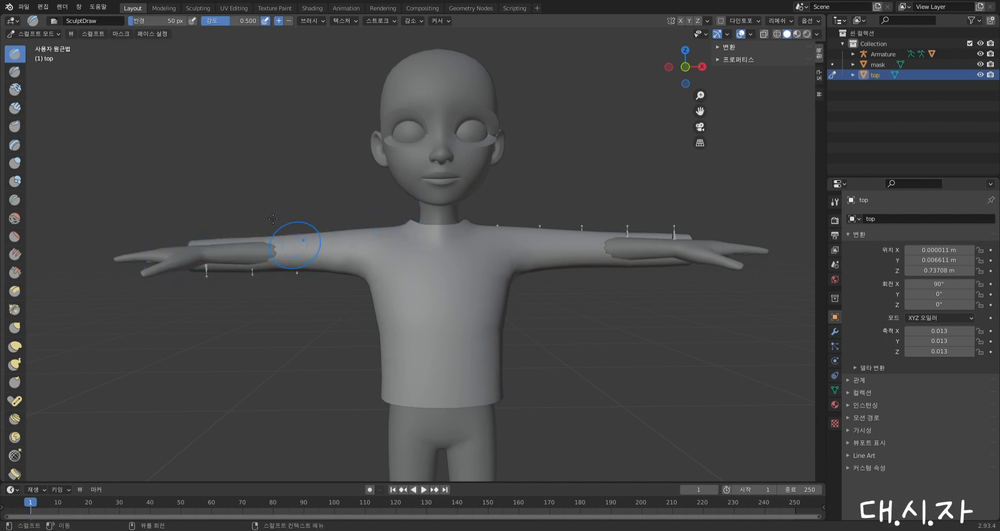
Try the Draw Sharp brush along the character's right sleeve up to the shoulder and undo the strokes
click(13, 74)
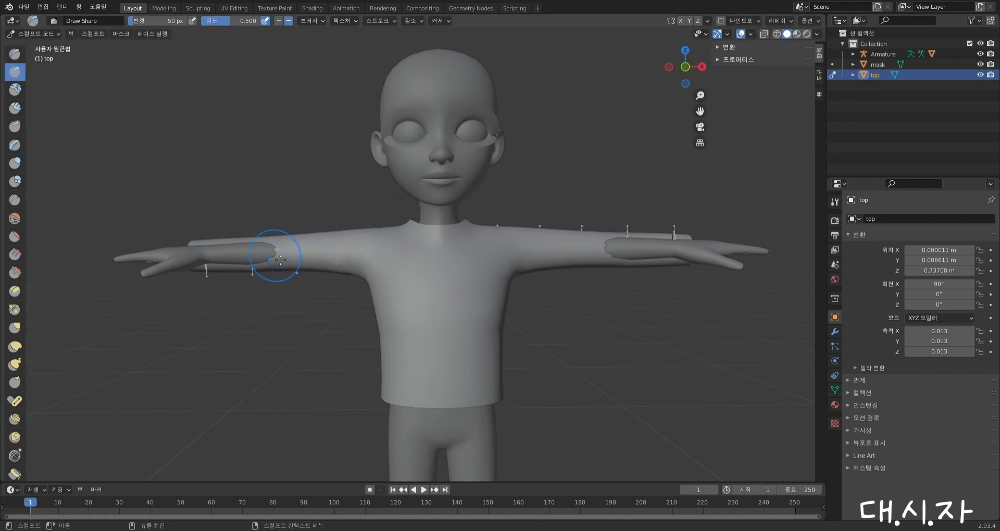
drag(272, 263, 283, 253)
mouse_move(232, 280)
mouse_down()
mouse_move(257, 264)
mouse_move(416, 253)
mouse_up()
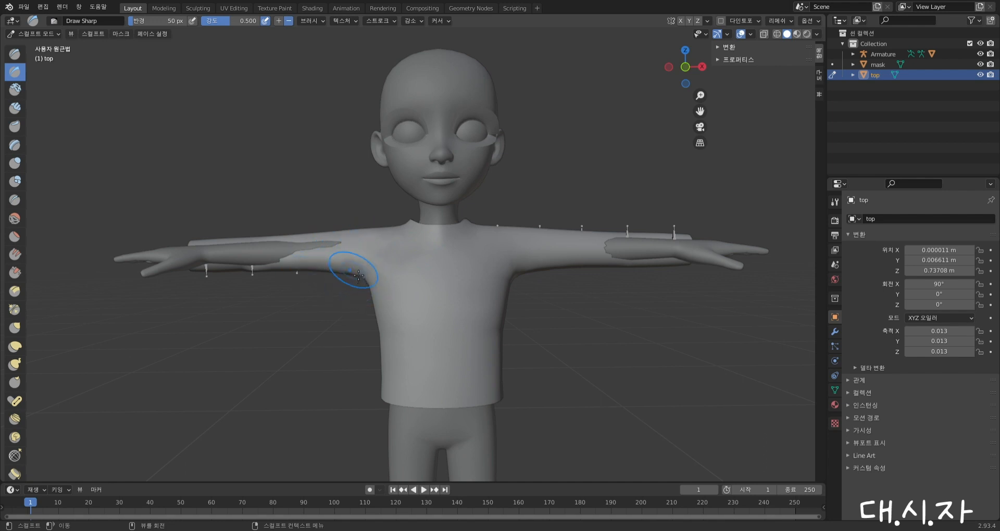
key(ctrl+z)
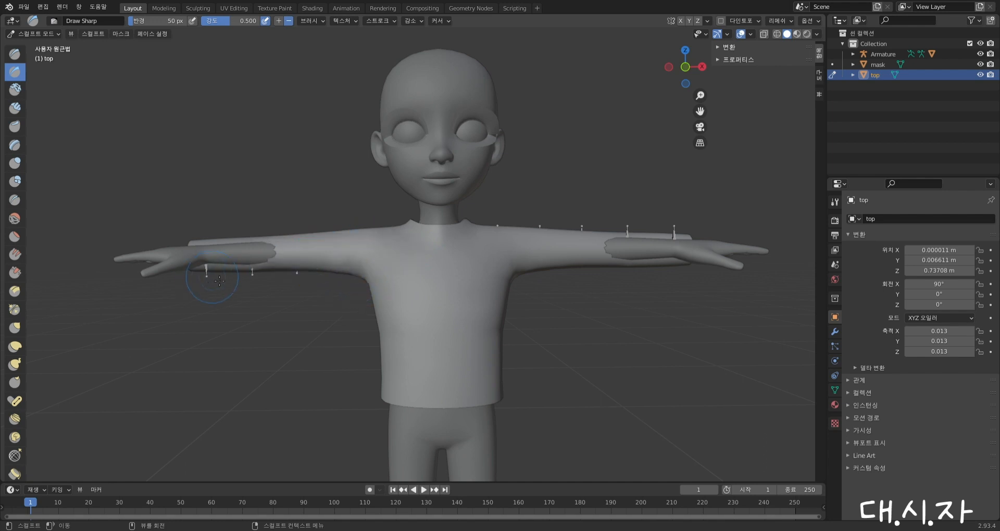
Try pulling the character's right upper sleeve with the Grab brush and undo the stroke
click(14, 328)
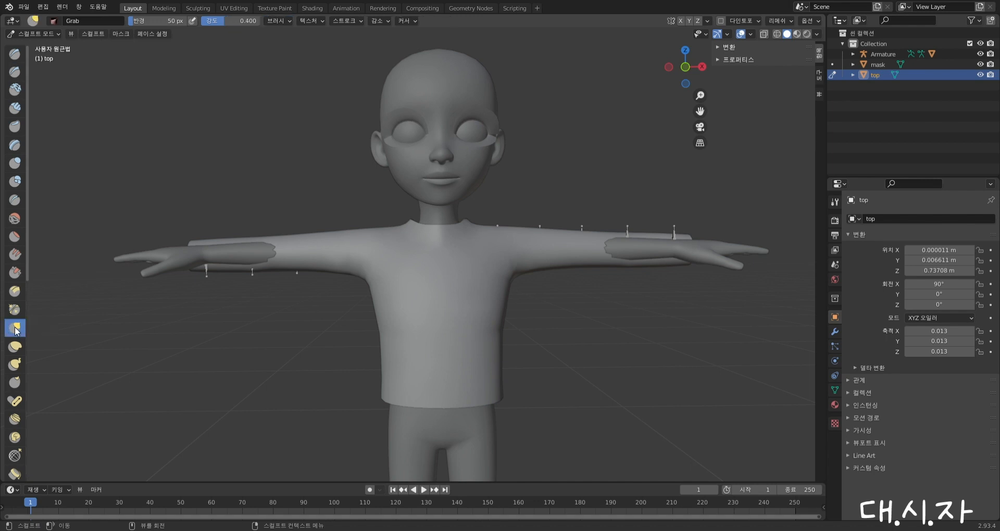
drag(301, 245, 292, 269)
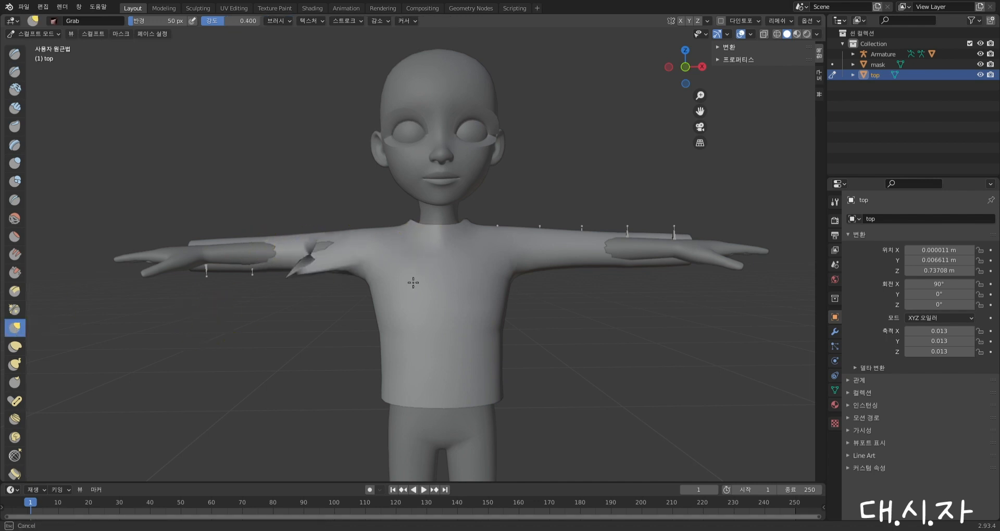
key(ctrl+z)
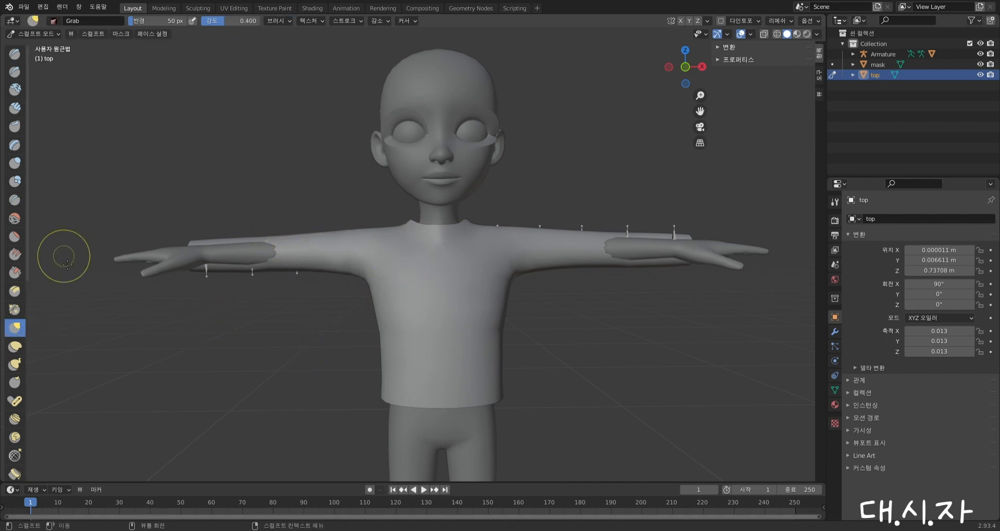
Try the Cloth brush with its default drag deformation across the top's armpits and torso
scroll(15, 313, down, 4)
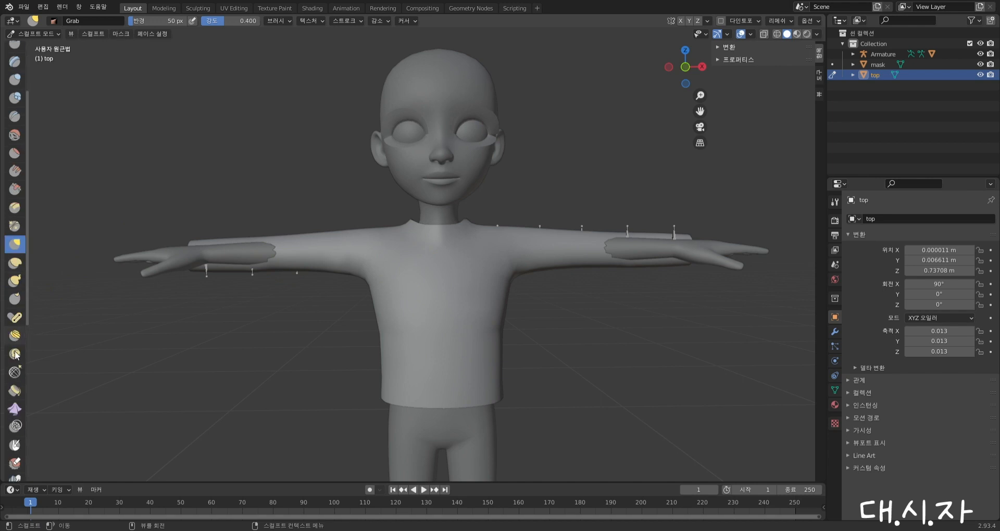
click(18, 415)
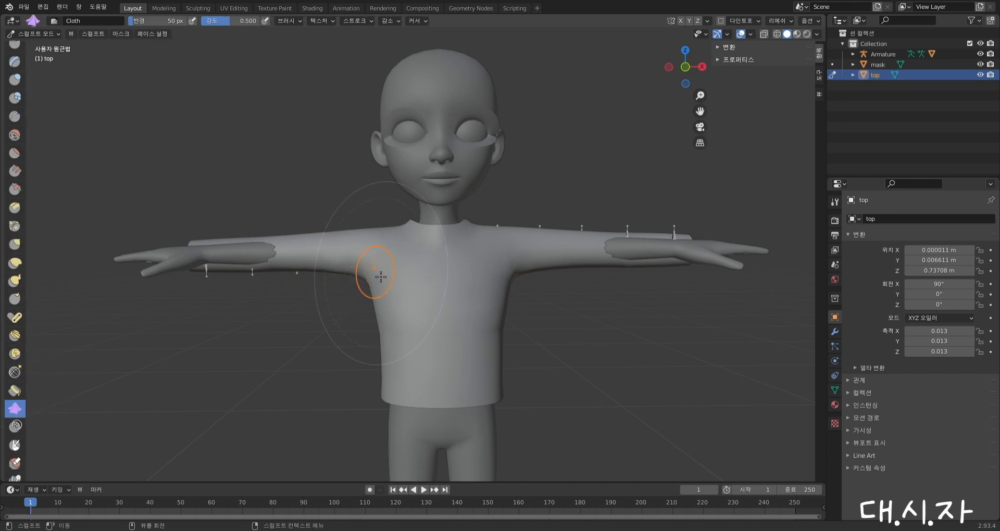
drag(381, 277, 415, 276)
drag(474, 351, 421, 333)
drag(517, 250, 376, 298)
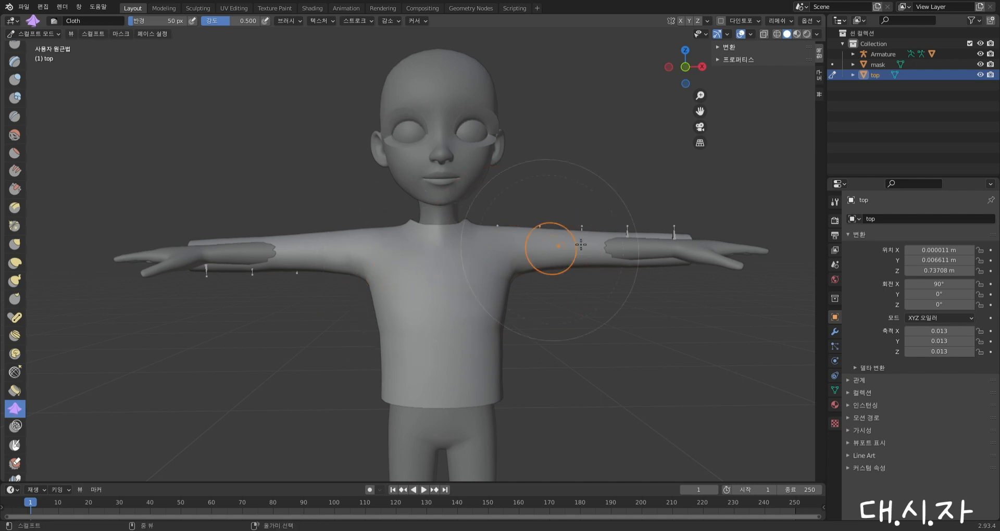
Set the Cloth brush's deformation to Grab (잡기) and try pulling the top's chest, armpit and lower side
click(835, 204)
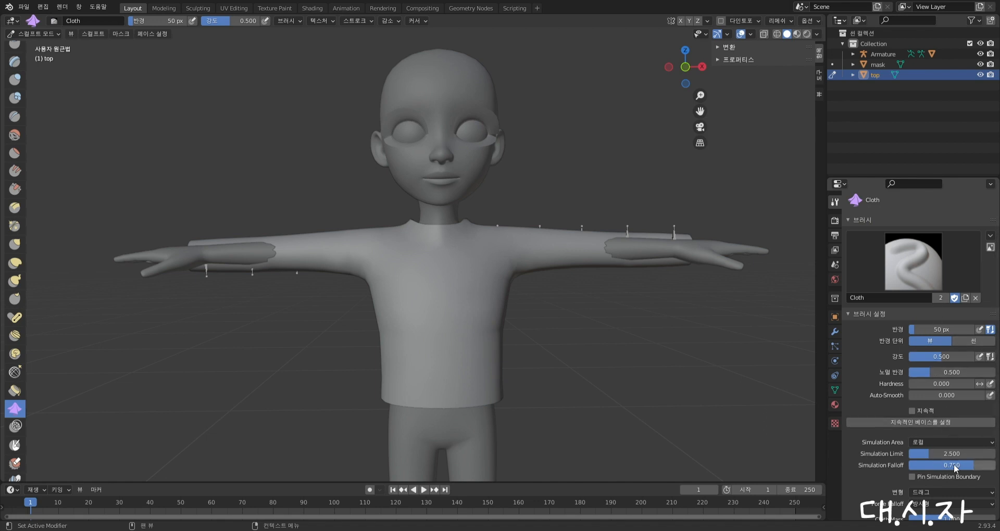
click(943, 496)
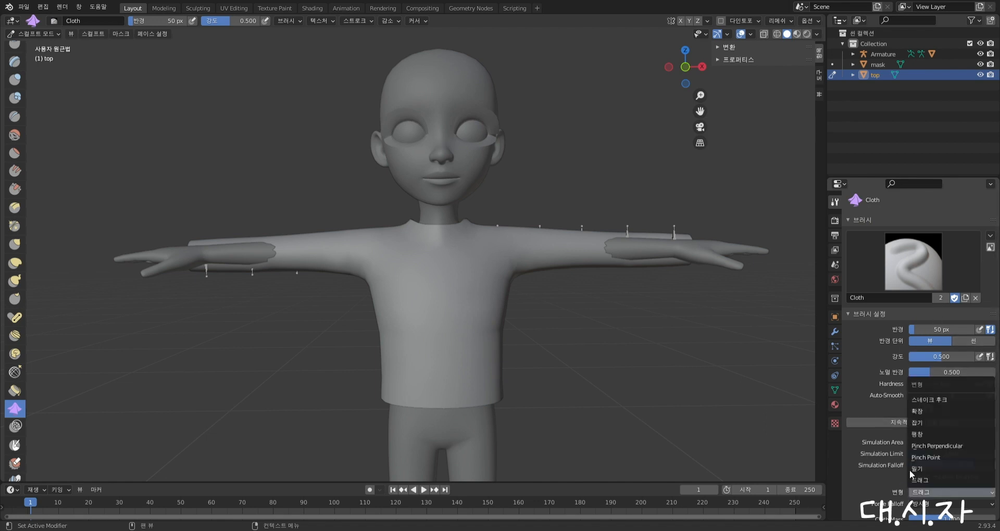
click(926, 422)
mouse_move(413, 261)
mouse_down()
mouse_move(489, 330)
mouse_move(499, 261)
mouse_move(459, 280)
mouse_up()
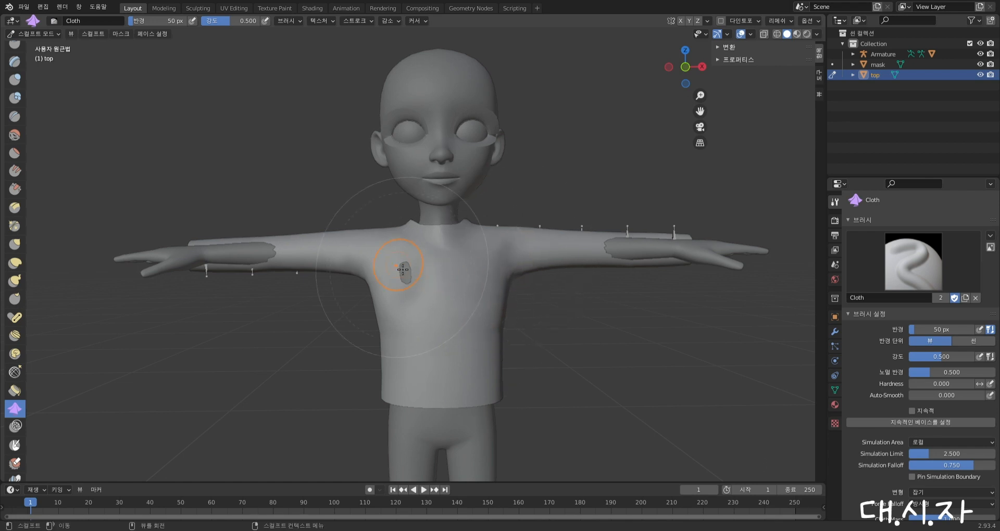
mouse_move(358, 263)
mouse_down()
mouse_move(346, 255)
mouse_move(412, 268)
mouse_up()
mouse_move(481, 344)
mouse_down()
mouse_move(448, 348)
mouse_move(459, 405)
mouse_up()
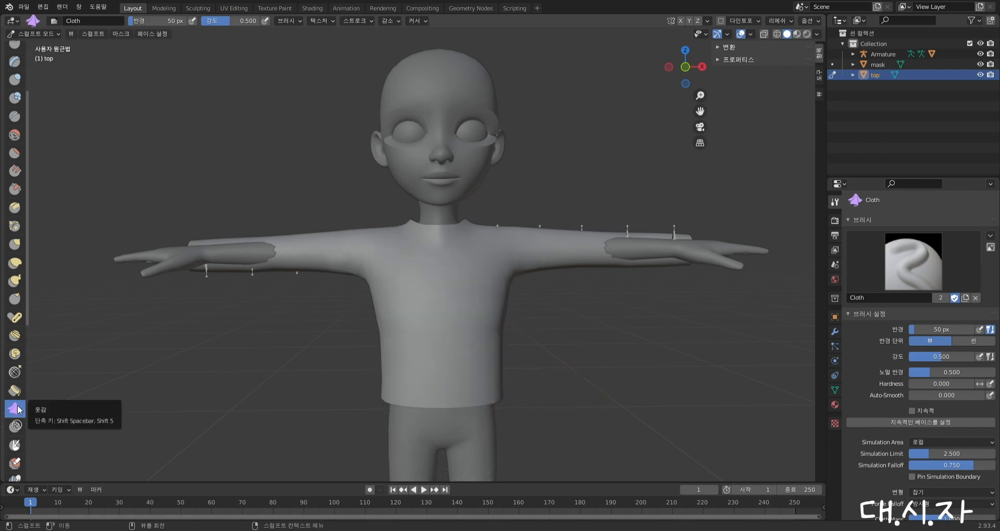
Return to the Draw brush with a 63 px radius, test it along the character's right forearm sleeve and undo the stroke
scroll(1, 151, up, 4)
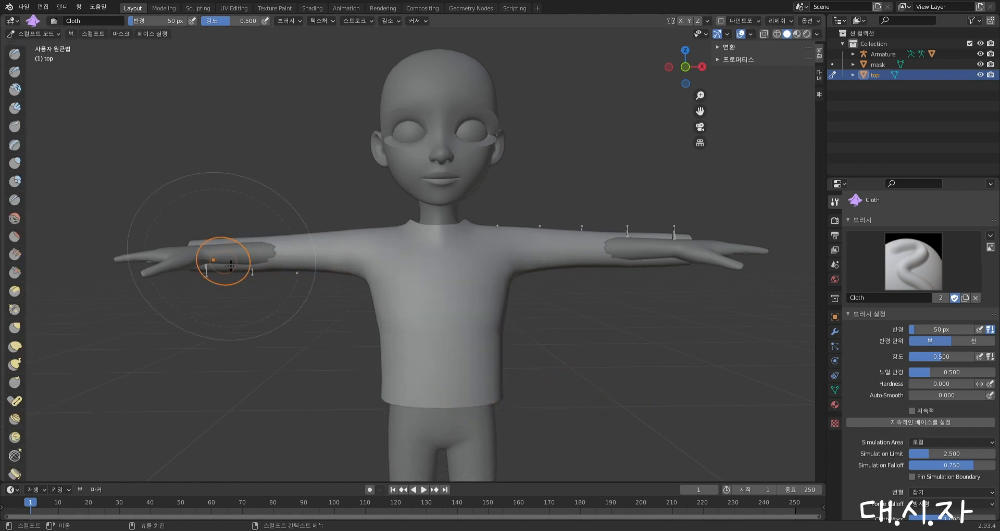
click(16, 57)
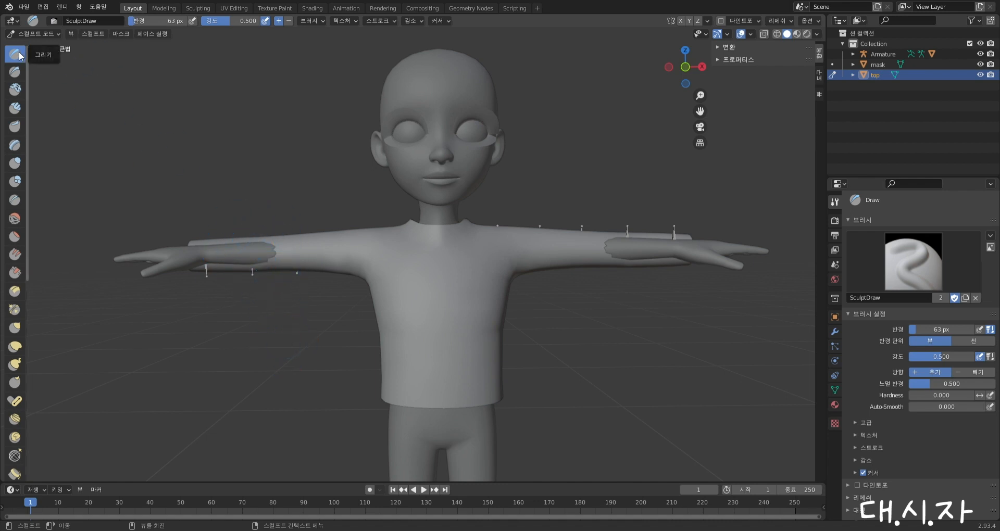
mouse_move(275, 253)
mouse_down()
mouse_move(173, 252)
mouse_move(216, 259)
mouse_move(206, 257)
mouse_up()
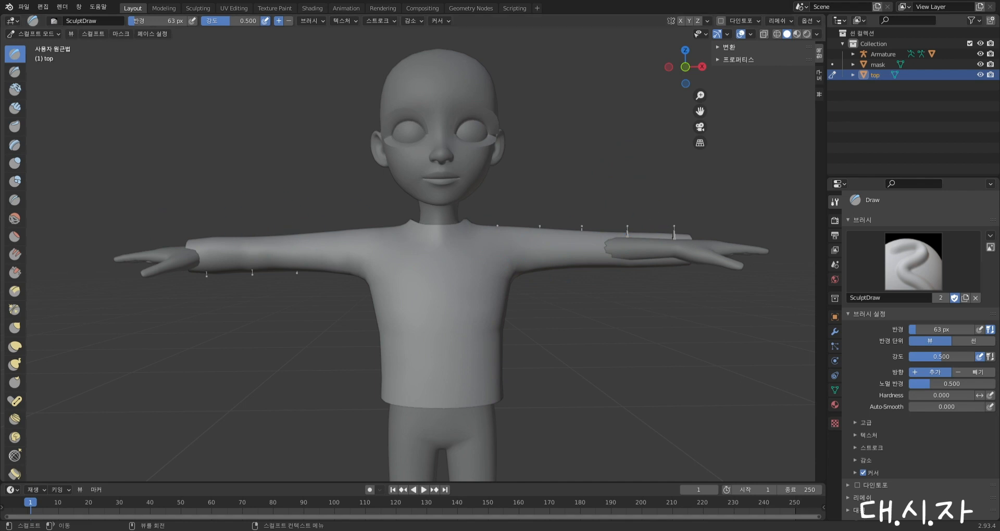
key(ctrl+z)
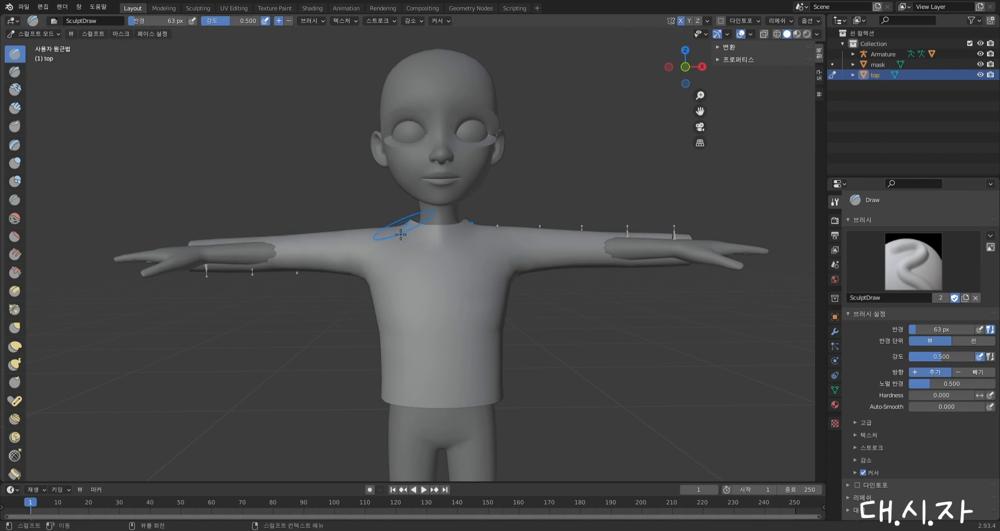
Puff out the top's forearm sleeves with the Draw brush at 63 px so they cover the character's forearms down to the wrists
drag(289, 256, 208, 239)
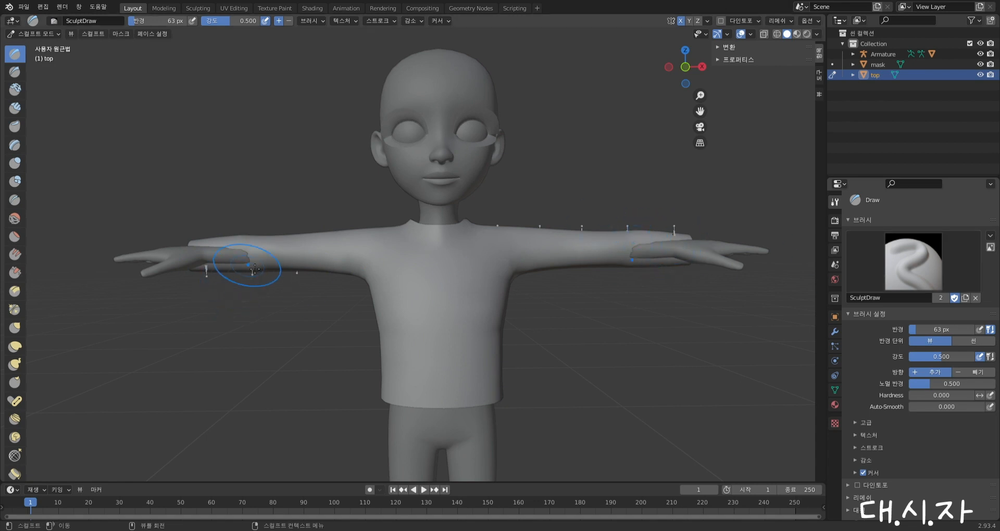
mouse_move(249, 266)
mouse_down()
mouse_move(195, 254)
mouse_move(202, 261)
mouse_up()
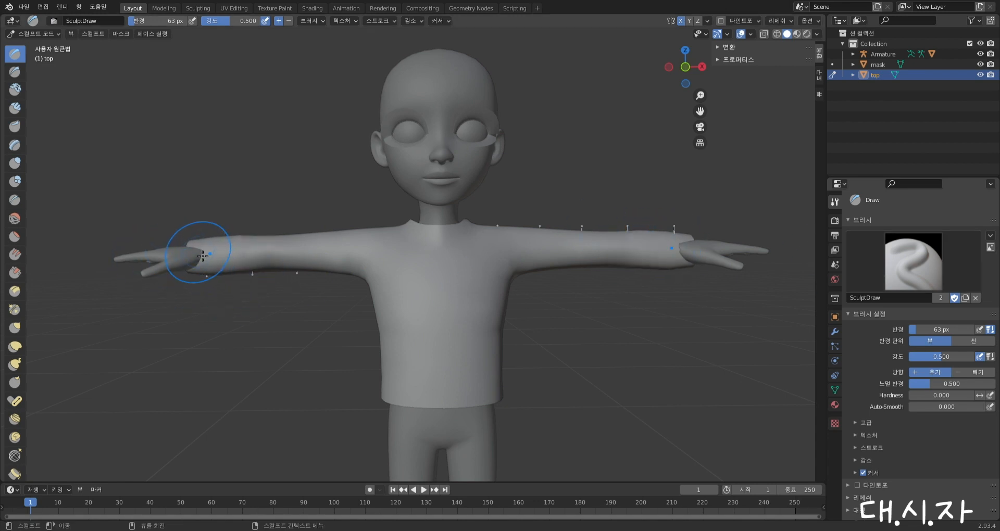
mouse_move(484, 279)
middle_down()
mouse_move(486, 350)
mouse_move(271, 326)
mouse_move(683, 293)
middle_up()
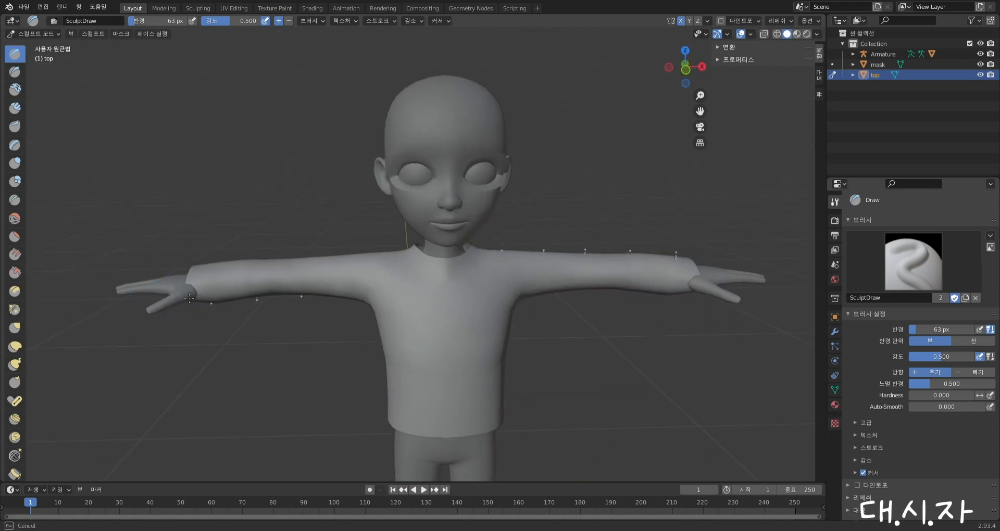
mouse_move(257, 267)
middle_down()
mouse_move(260, 340)
mouse_move(244, 408)
middle_up()
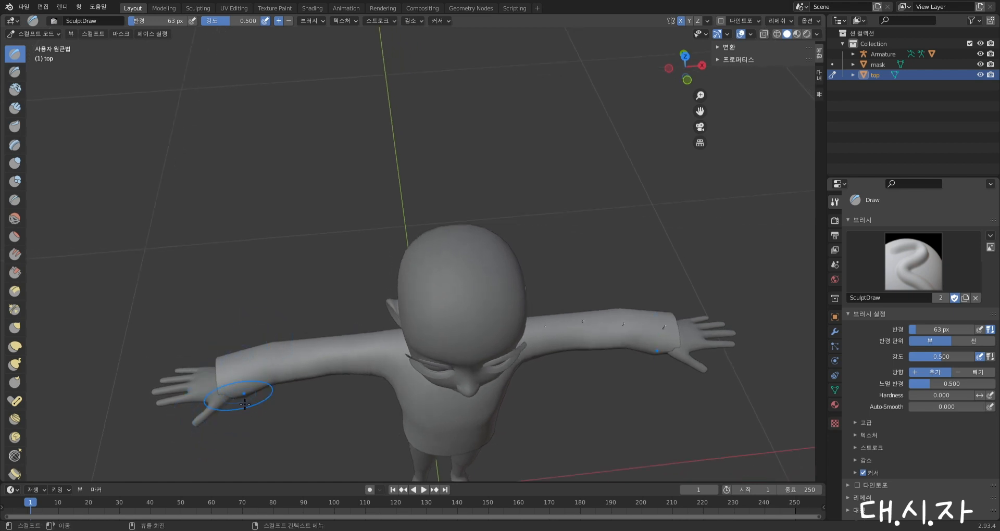
middle_drag(242, 399, 286, 337)
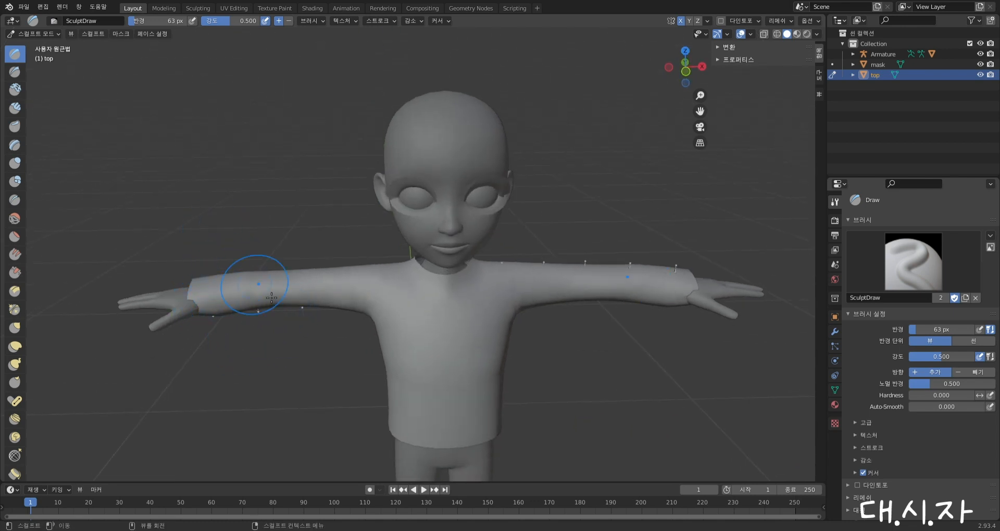
Set the Draw brush radius to 70 px and build up volume on both sides of the top's chest
middle_drag(380, 320, 457, 338)
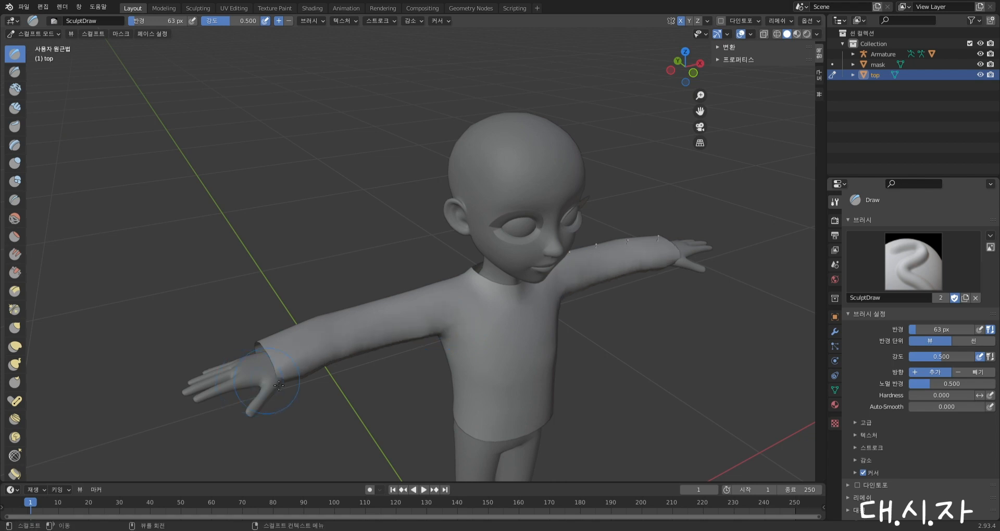
middle_drag(442, 347, 451, 256)
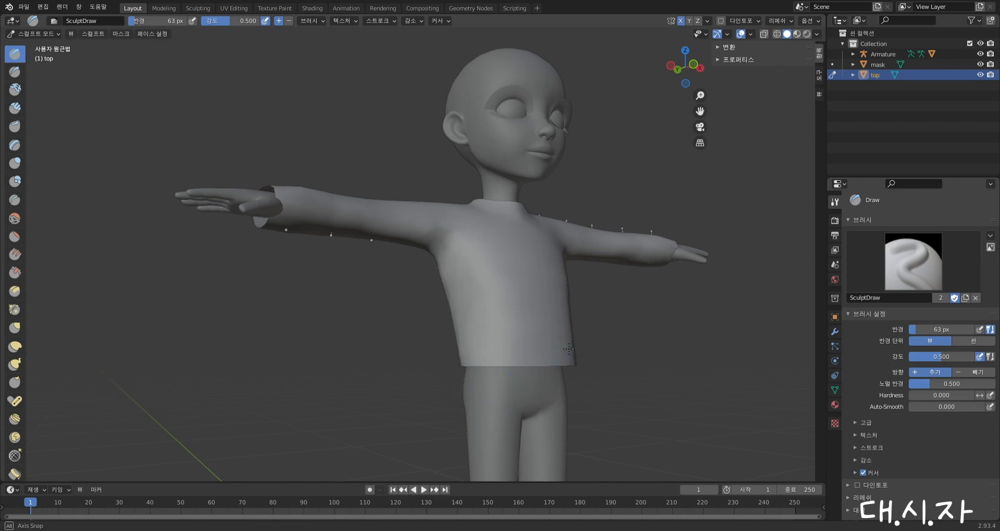
middle_drag(479, 401, 341, 328)
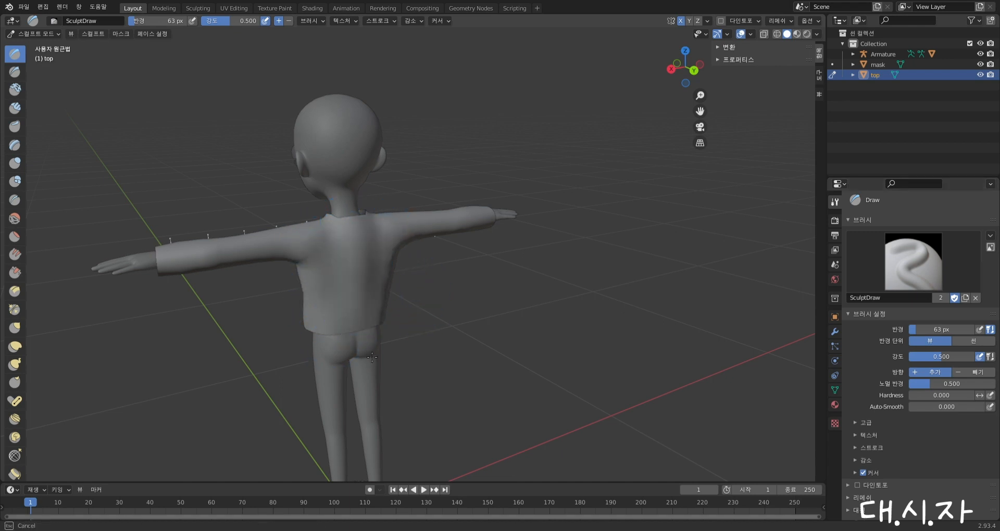
mouse_move(401, 390)
middle_down()
mouse_move(258, 254)
mouse_move(402, 268)
mouse_move(417, 322)
mouse_move(396, 313)
mouse_move(524, 297)
mouse_move(448, 324)
mouse_move(292, 339)
mouse_move(268, 304)
mouse_move(277, 320)
middle_up()
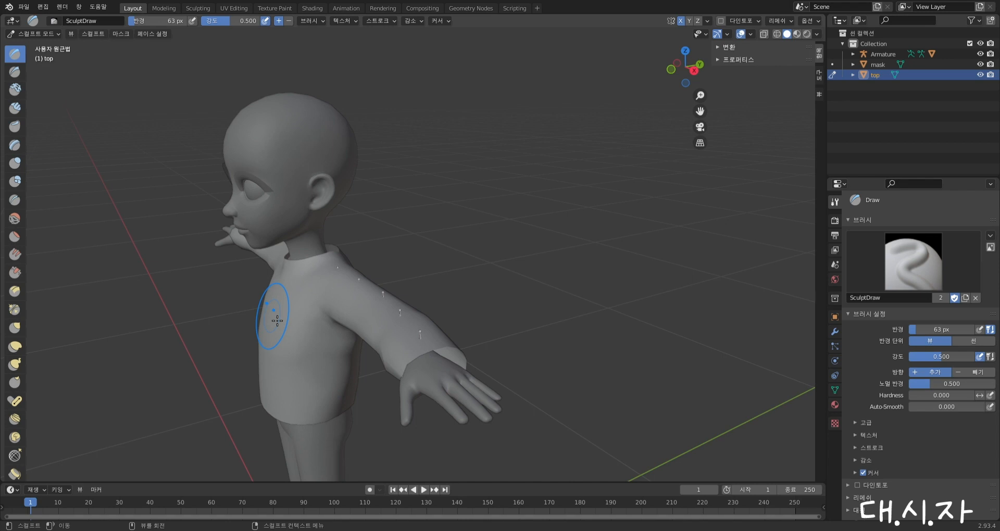
mouse_move(279, 321)
middle_down()
mouse_move(350, 303)
mouse_move(306, 326)
middle_up()
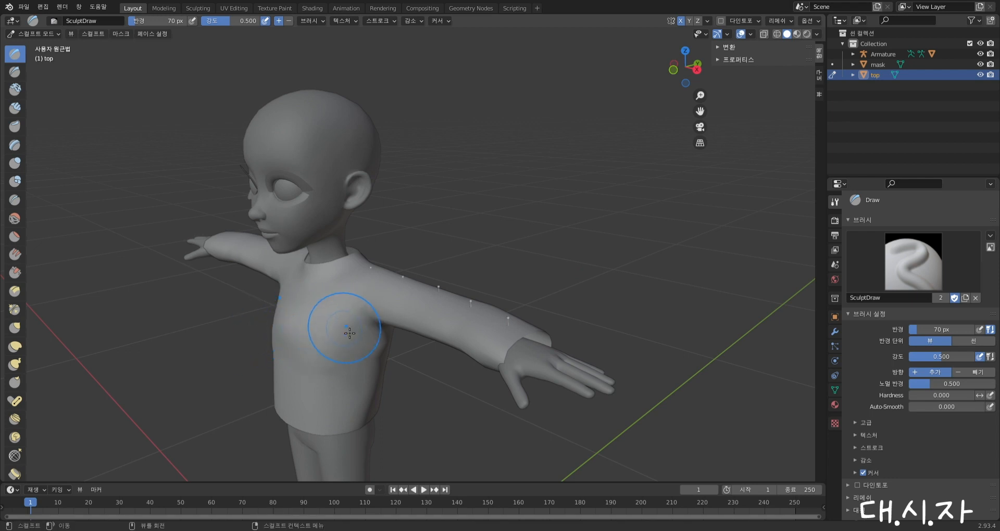
drag(350, 333, 339, 359)
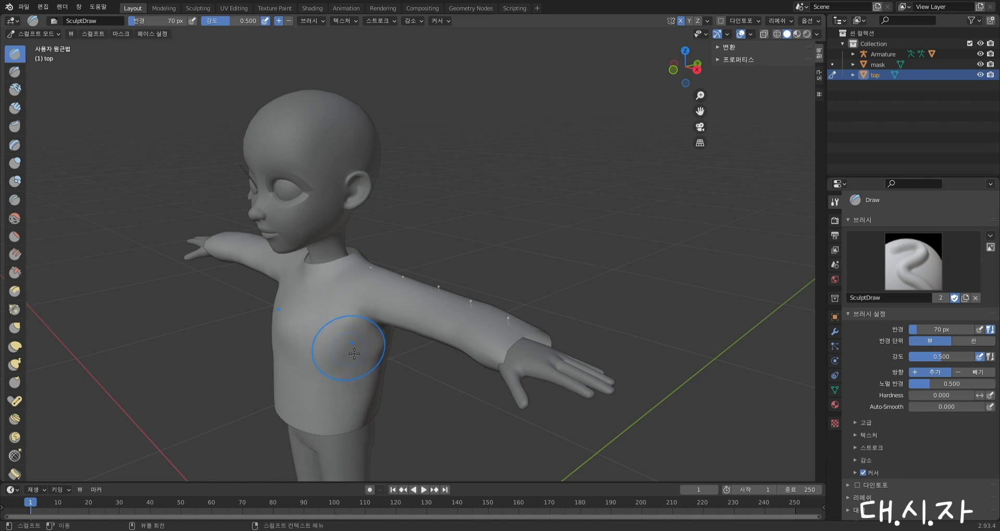
mouse_move(294, 356)
middle_down()
mouse_move(330, 330)
mouse_move(359, 338)
mouse_move(443, 326)
mouse_move(423, 329)
middle_up()
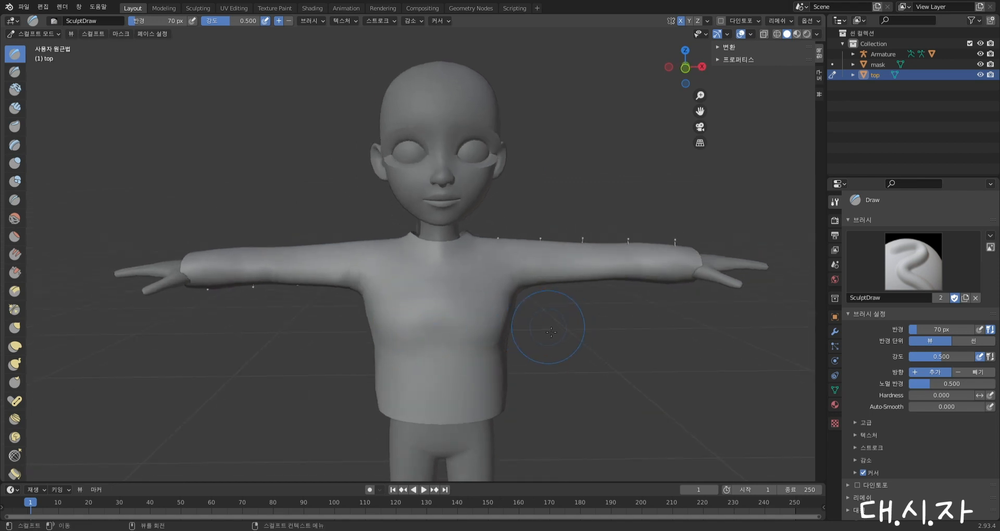
mouse_move(549, 331)
middle_down()
mouse_move(463, 329)
mouse_move(578, 341)
mouse_move(571, 353)
mouse_move(441, 411)
middle_up()
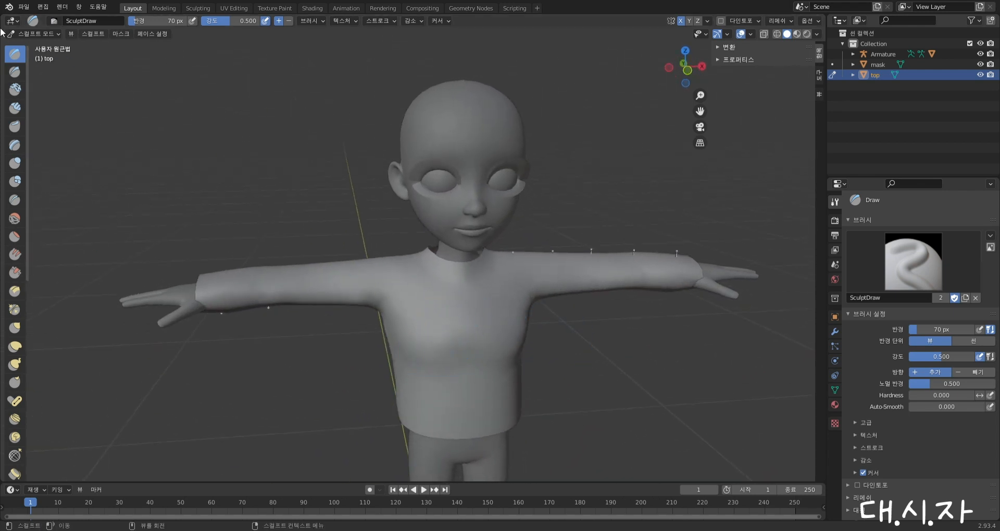
click(15, 72)
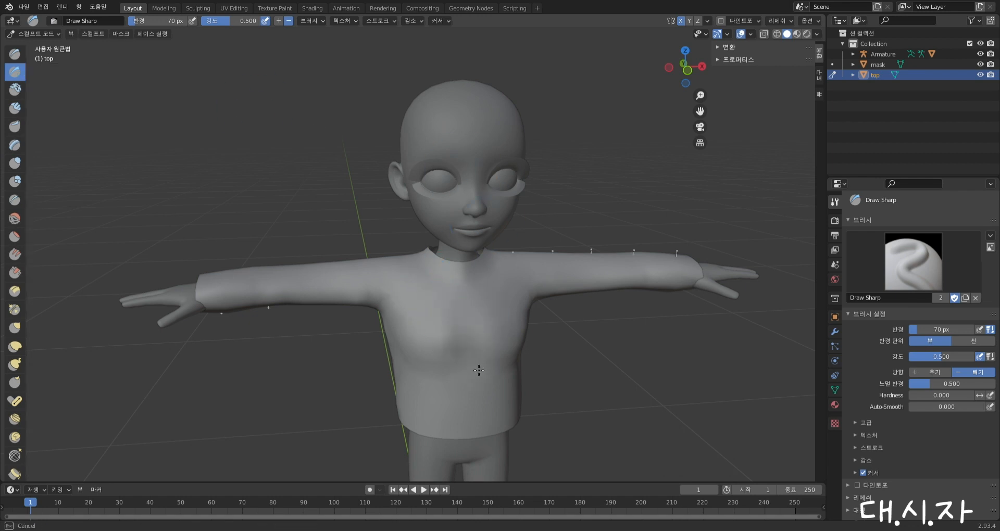
mouse_move(490, 392)
middle_down()
mouse_move(469, 367)
mouse_move(546, 357)
middle_up()
click(15, 53)
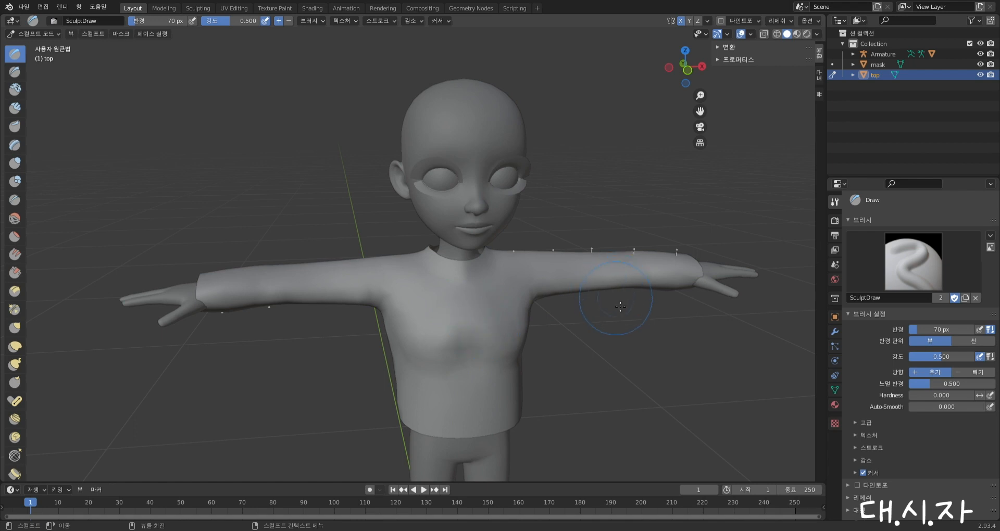
Leave Sculpt Mode for Object Mode, reselect the top and open it in Edit Mode
mouse_move(602, 424)
middle_down()
mouse_move(574, 357)
mouse_move(526, 302)
mouse_move(505, 256)
middle_up()
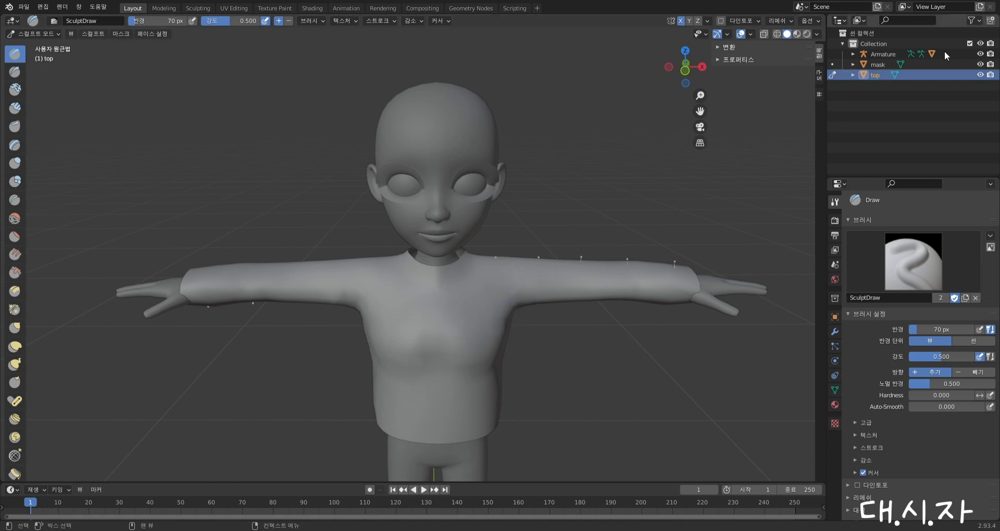
click(34, 34)
click(36, 48)
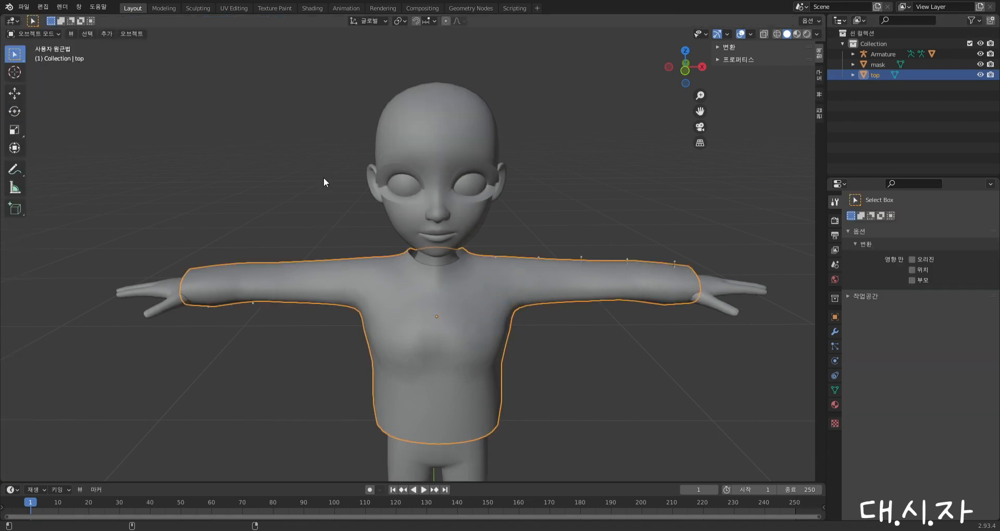
click(483, 293)
middle_drag(609, 335, 532, 330)
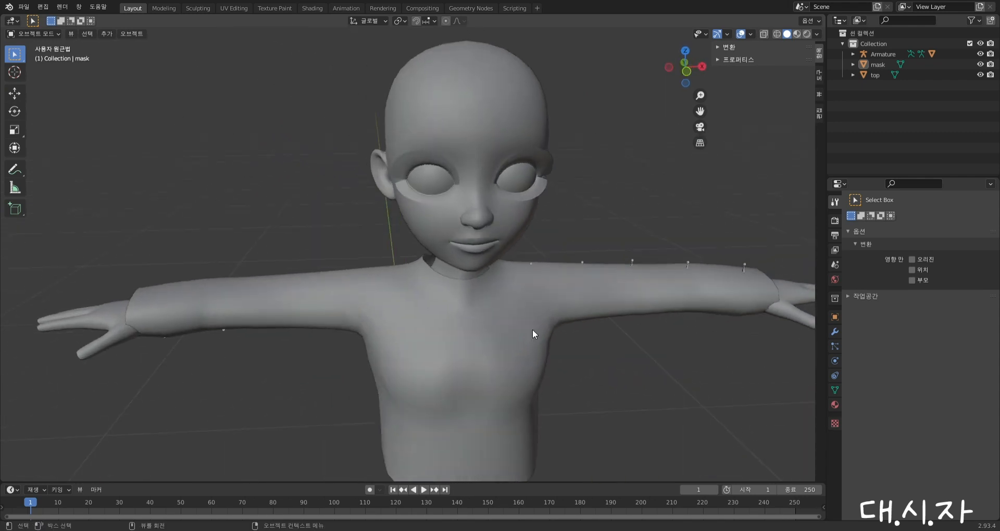
click(403, 325)
click(35, 32)
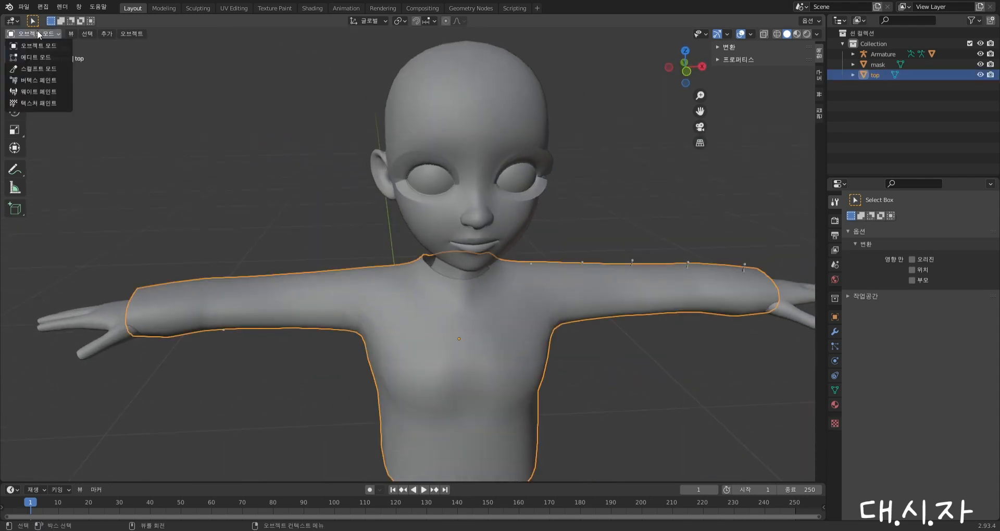
click(33, 60)
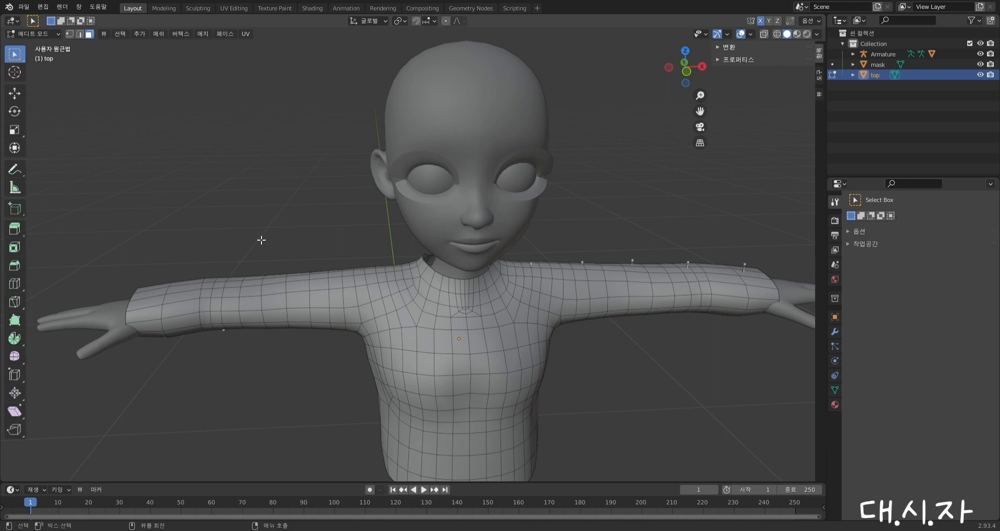
Select the outermost face loop around both sleeve cuffs of the top and delete those faces
mouse_move(261, 238)
middle_down()
mouse_move(261, 218)
mouse_move(258, 230)
mouse_move(272, 232)
middle_up()
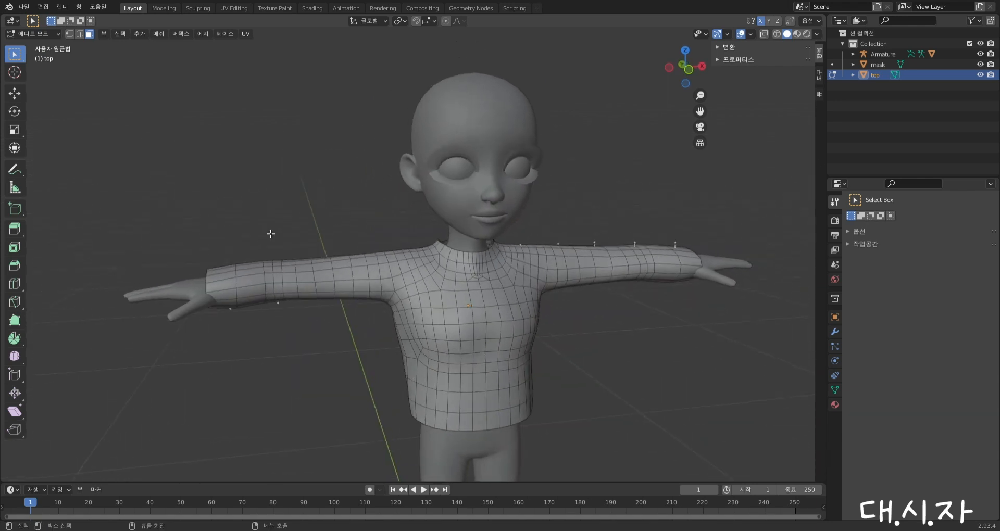
scroll(225, 301, up, 2)
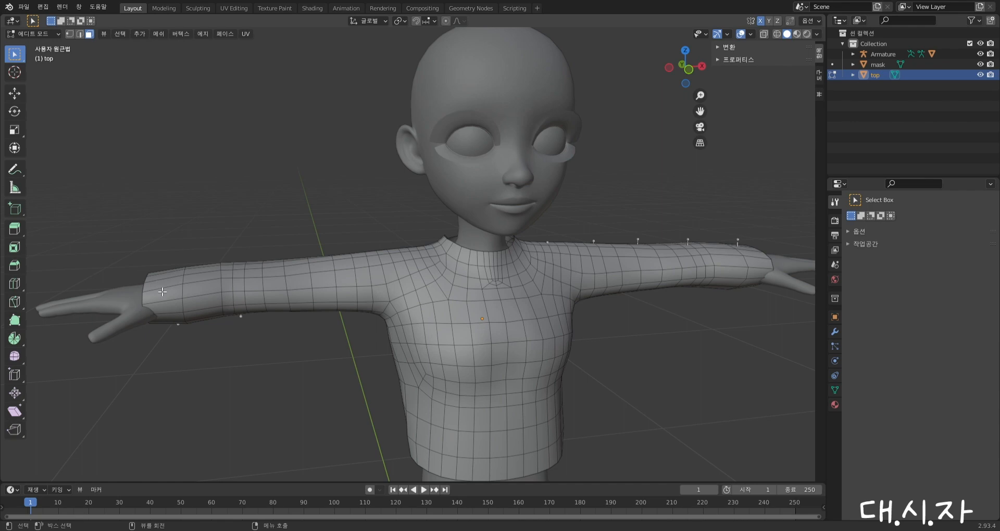
middle_drag(217, 288, 206, 387)
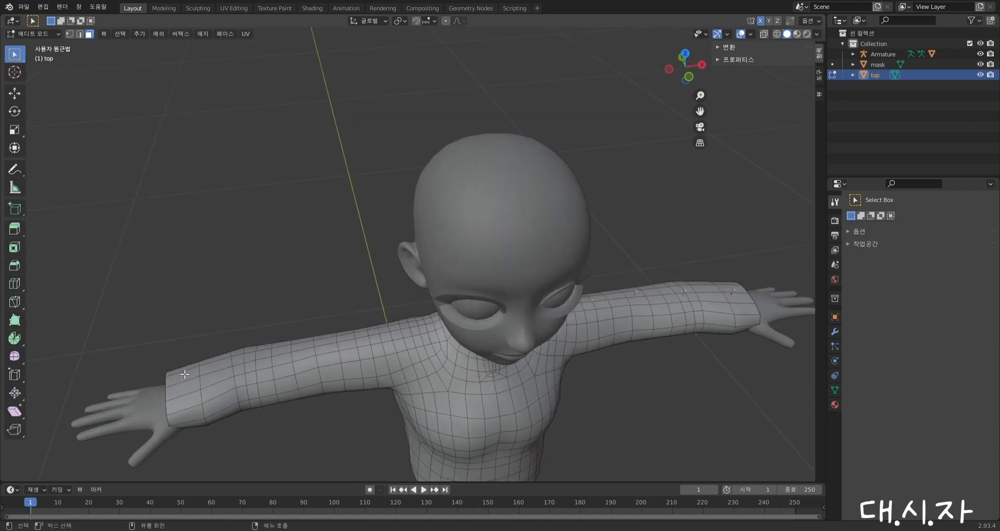
scroll(204, 408, down, 2)
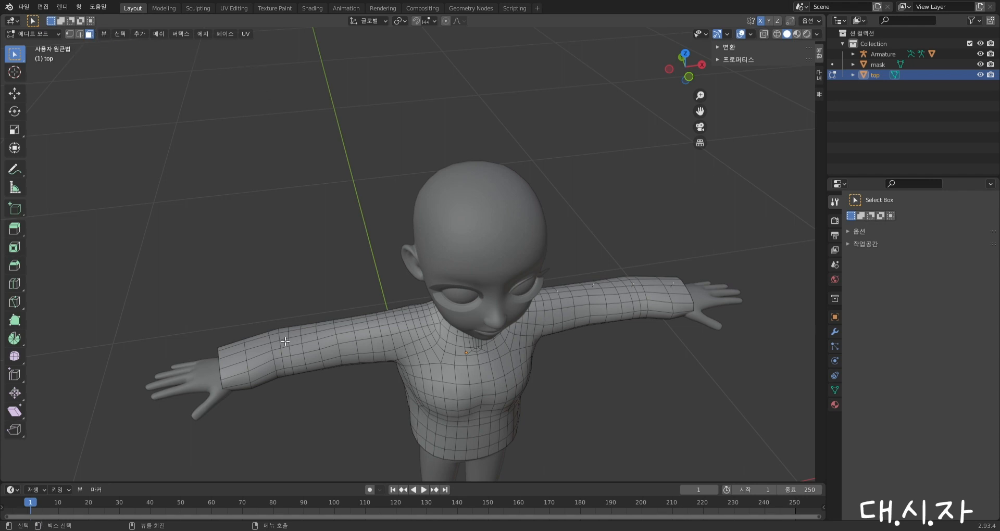
alt+click(238, 365)
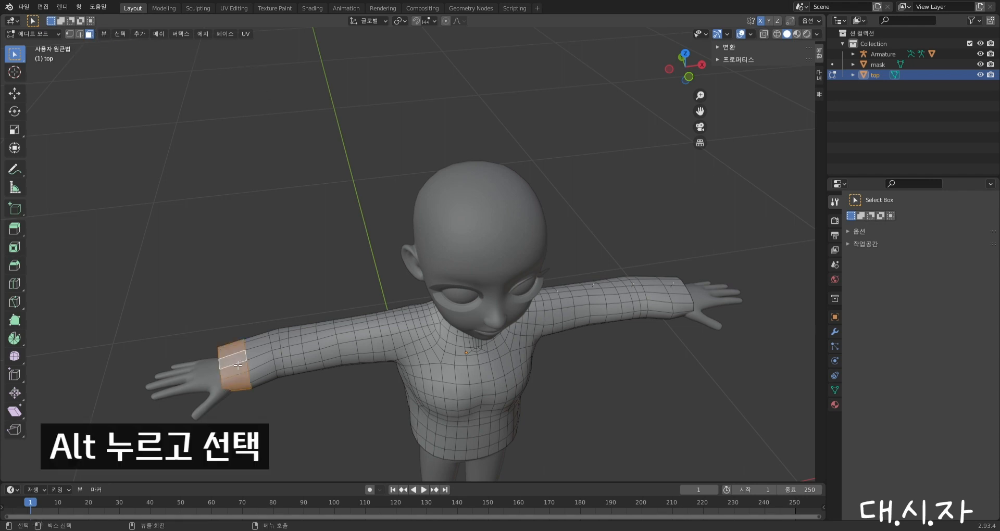
alt+shift+click(687, 301)
middle_drag(558, 357, 534, 328)
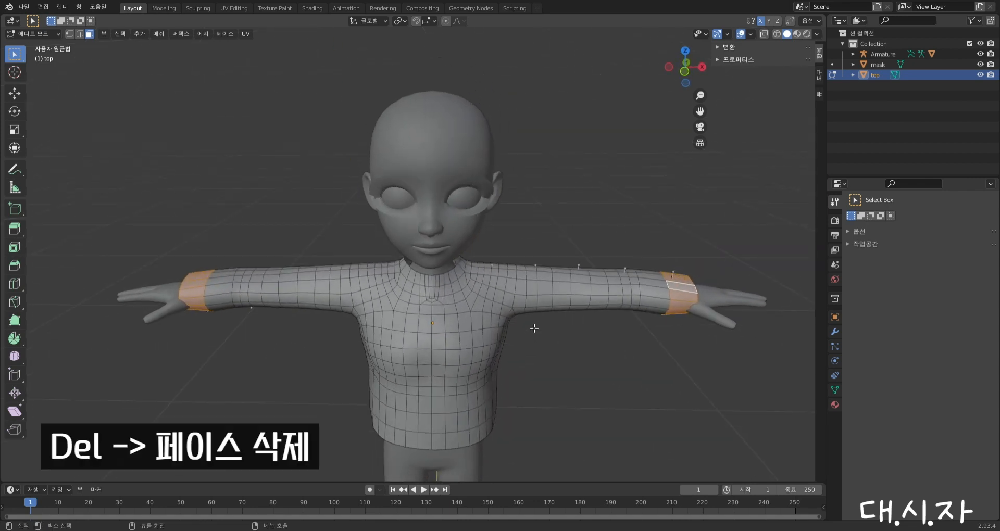
key(Delete)
click(530, 324)
mouse_move(549, 359)
middle_down()
mouse_move(539, 319)
mouse_move(553, 341)
middle_up()
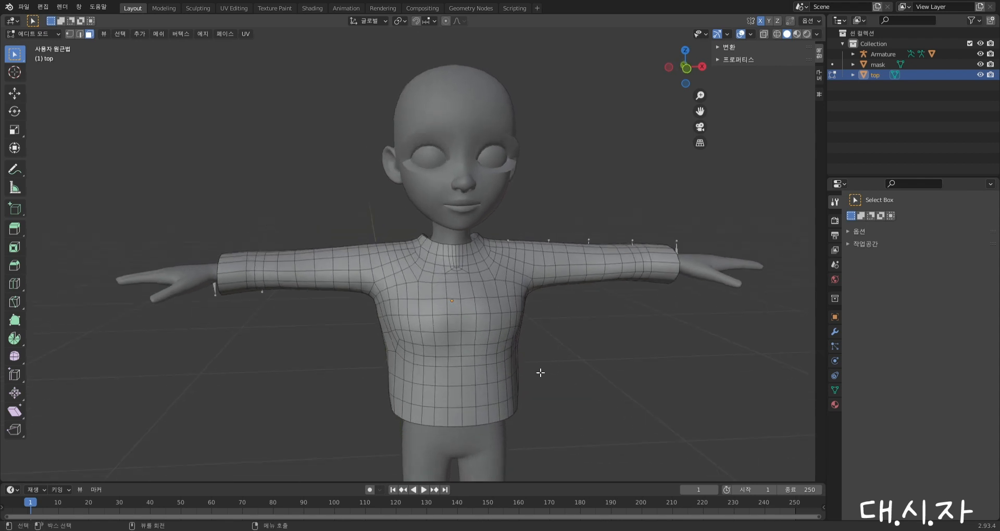
scroll(531, 286, down, 3)
middle_drag(531, 286, 69, 324)
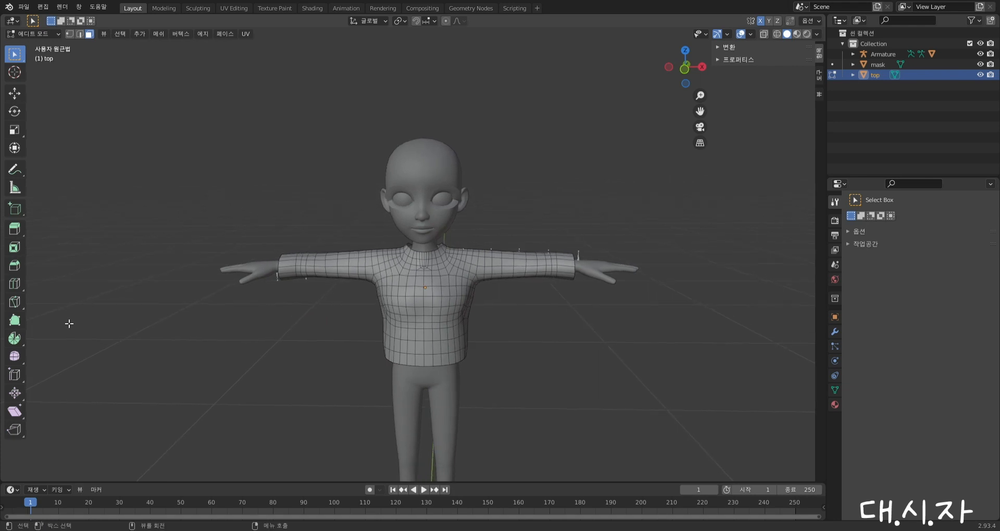
Select the end face loop of the character's right sleeve and scale it down to about 0.67 to narrow the cuff
scroll(464, 226, up, 3)
middle_drag(464, 226, 327, 265)
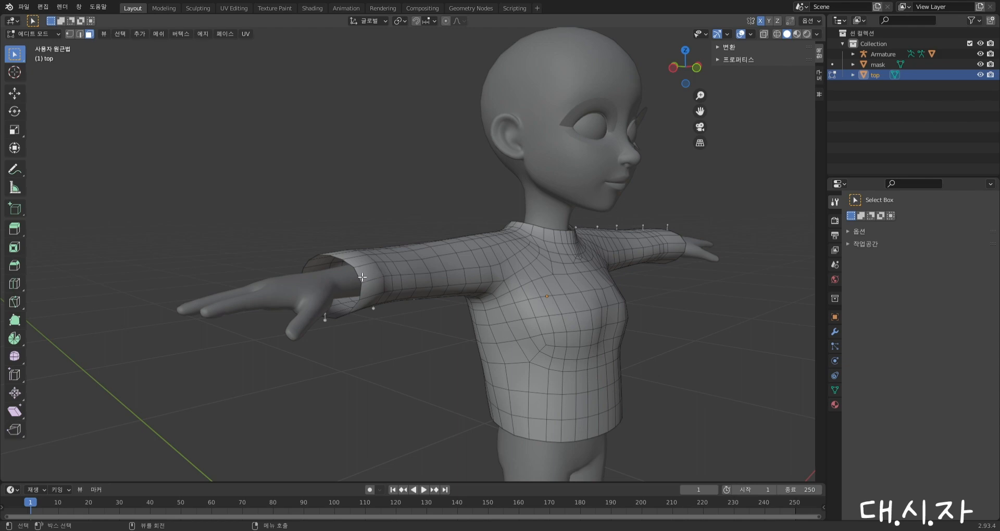
middle_drag(363, 277, 266, 417)
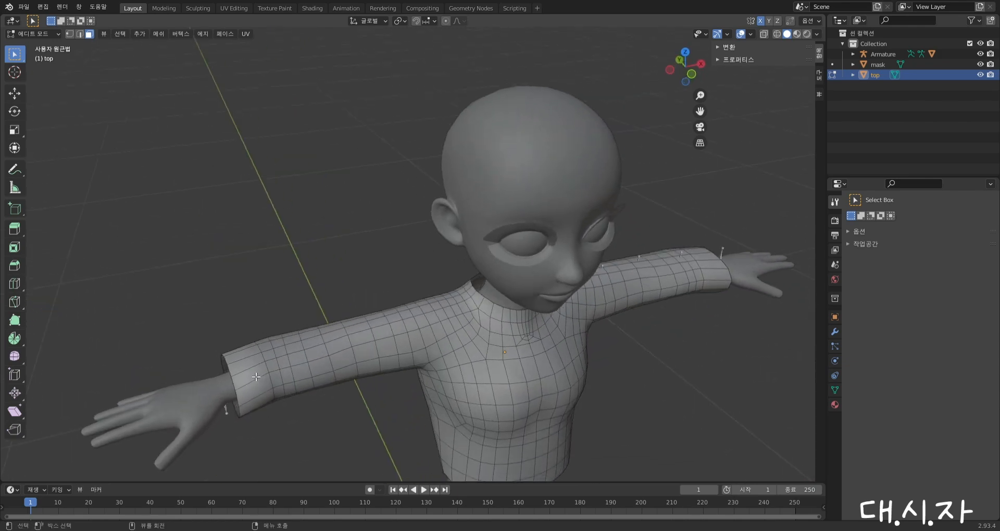
middle_drag(256, 377, 252, 348)
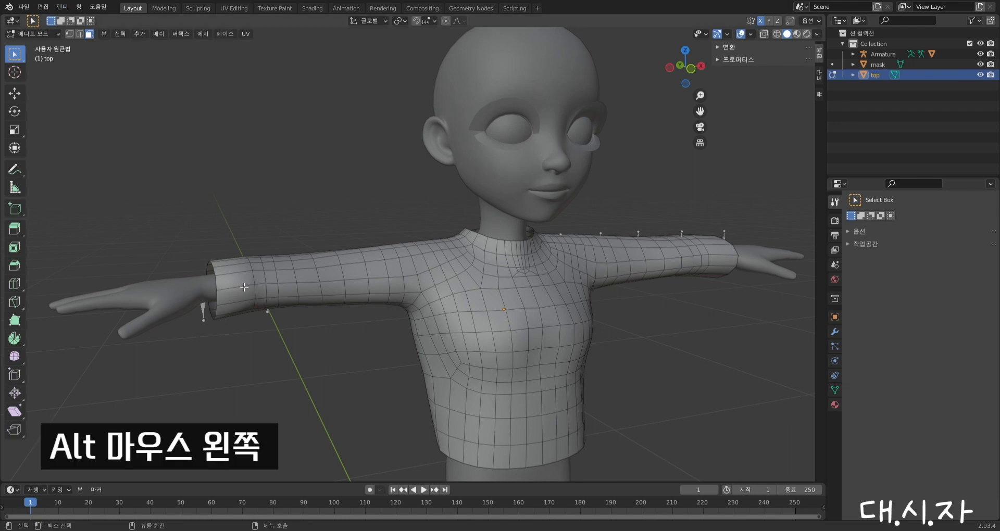
alt+click(244, 287)
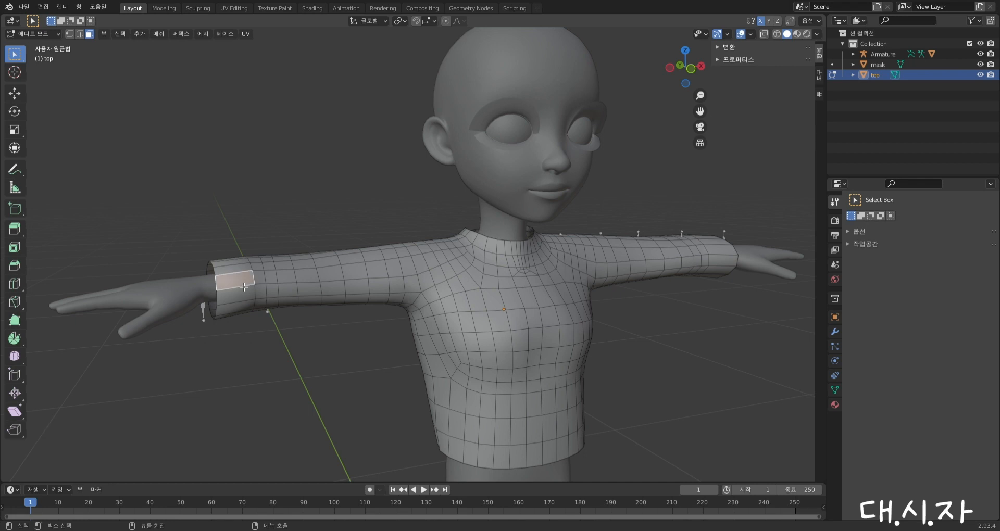
alt+click(236, 278)
middle_drag(236, 278, 291, 286)
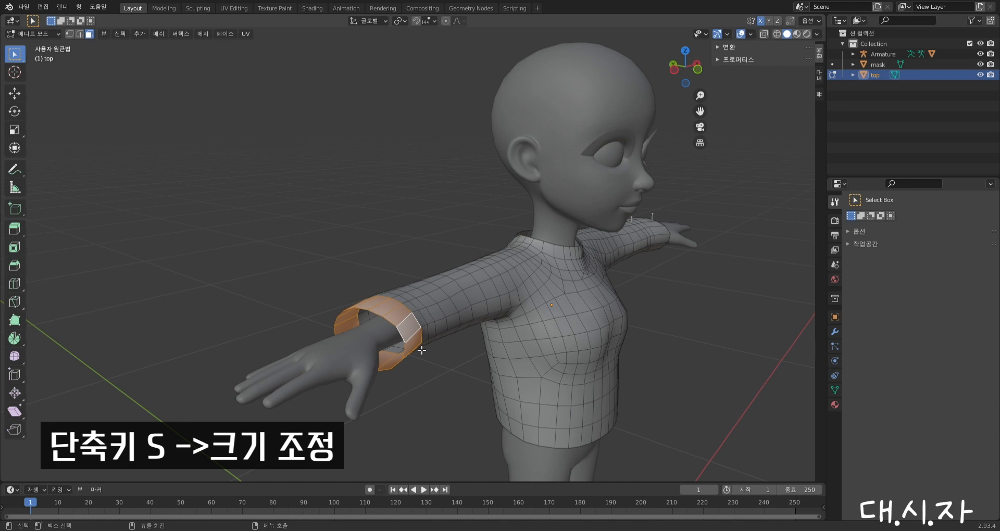
key(s)
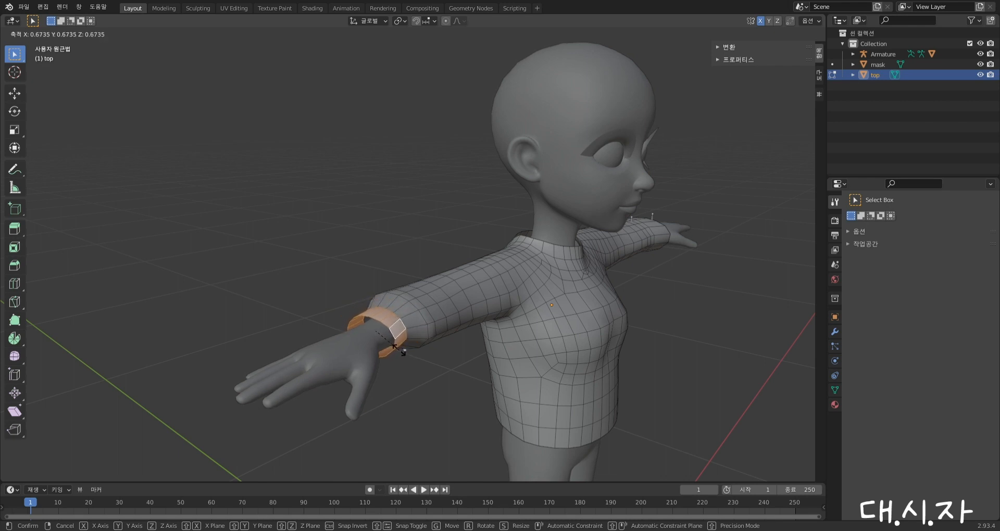
click(399, 349)
click(391, 378)
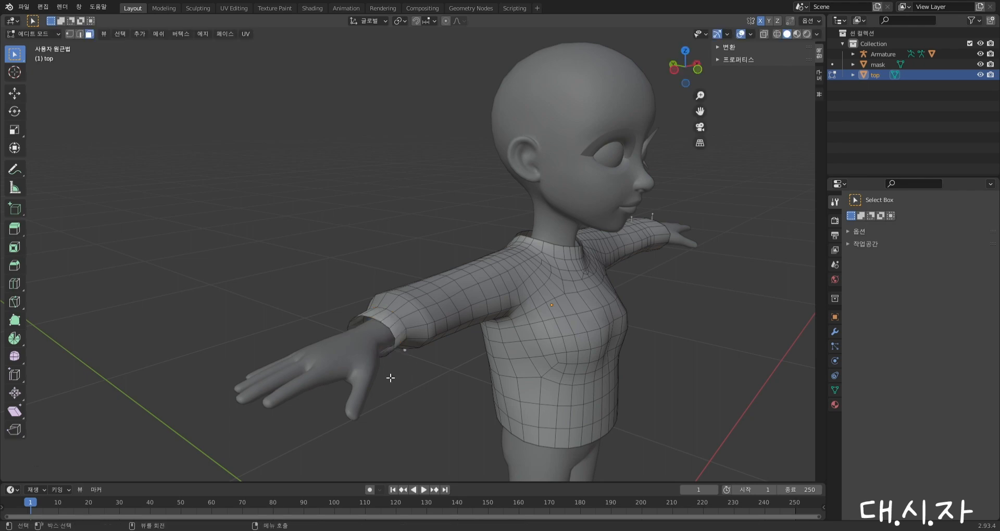
Select the end face loop of the character's left sleeve and scale it down to about 0.65, then about 0.90, to narrow the cuff
middle_drag(403, 380, 684, 308)
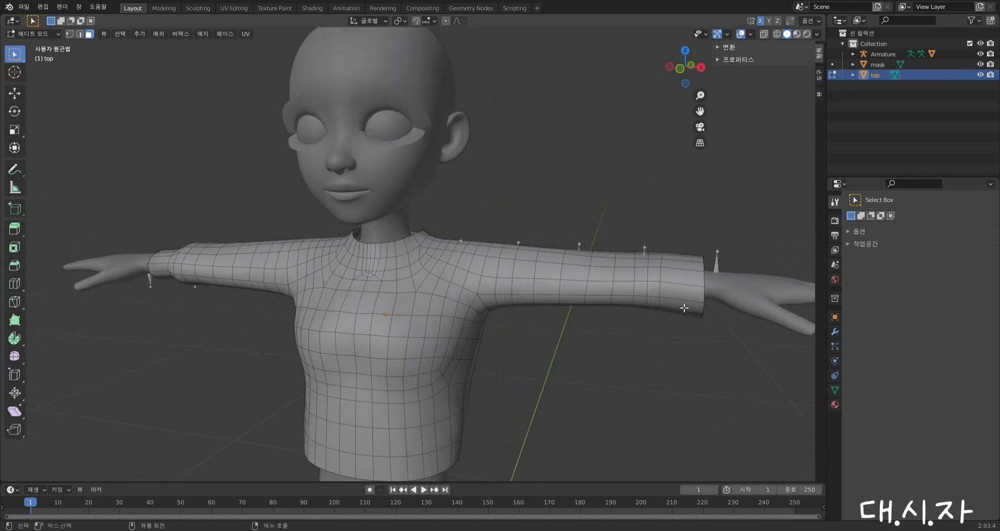
alt+click(692, 282)
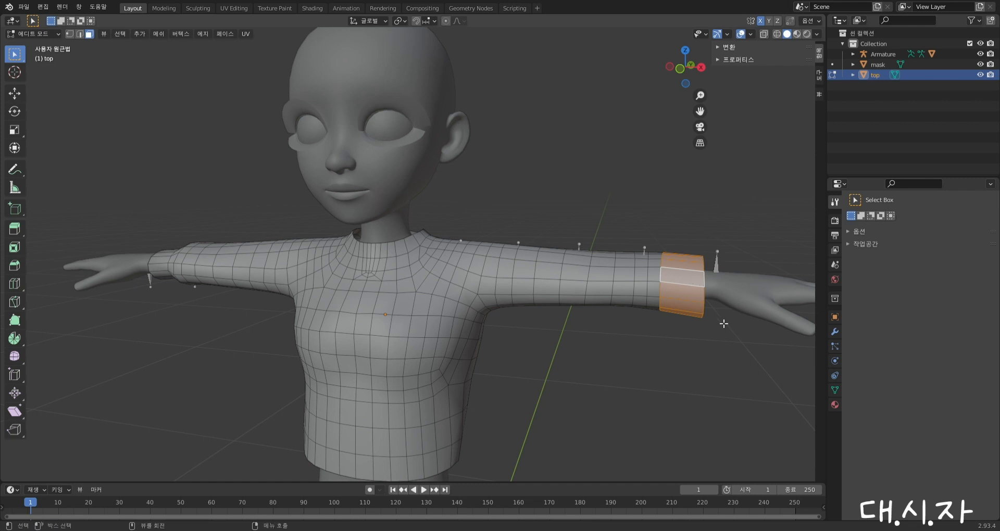
middle_drag(694, 326, 425, 346)
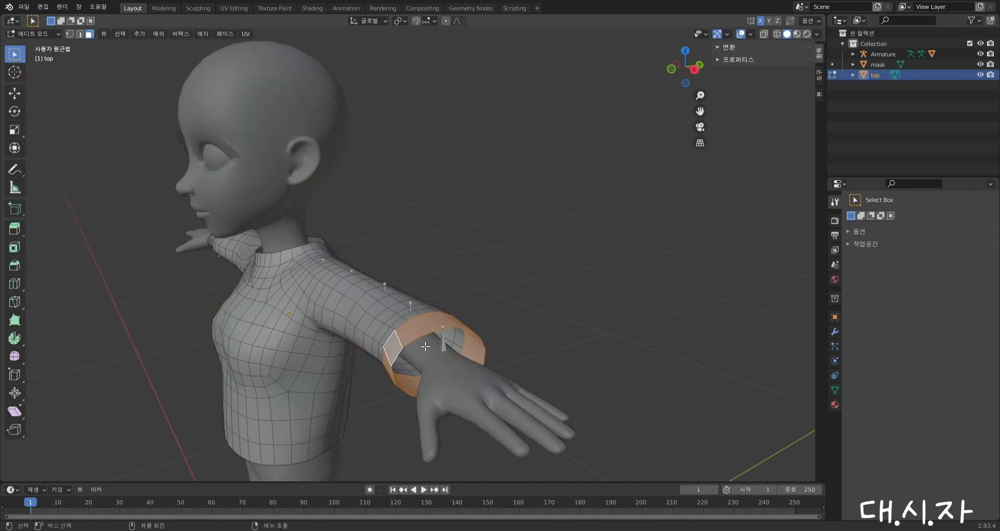
key(s)
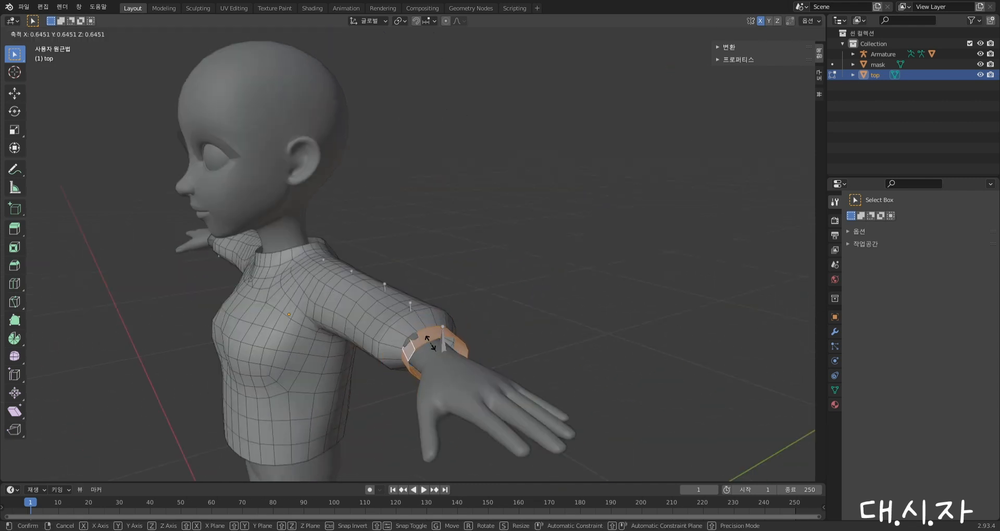
click(432, 344)
middle_drag(410, 370, 370, 353)
key(s)
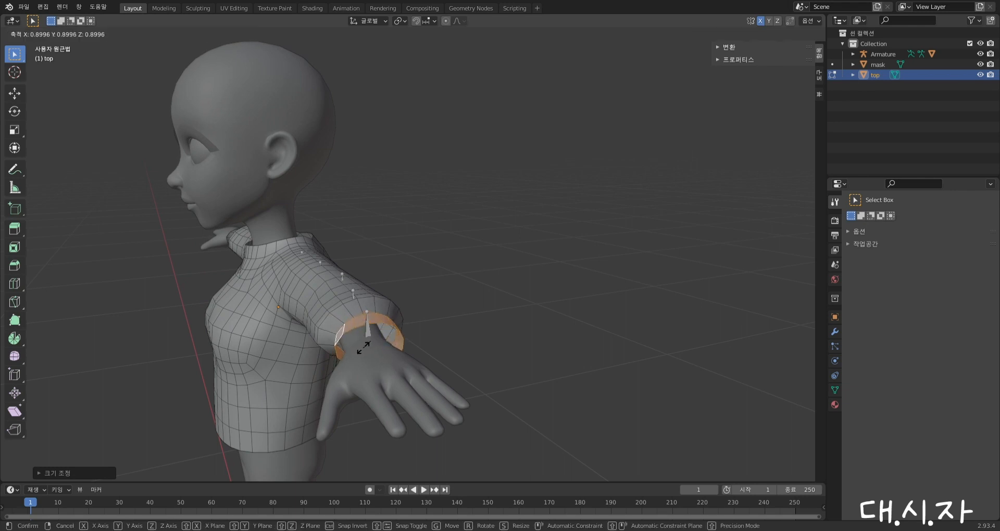
click(367, 352)
Select the face loop around the top's bottom hem, scale it down to about 0.875 and deselect it
middle_drag(437, 336, 527, 323)
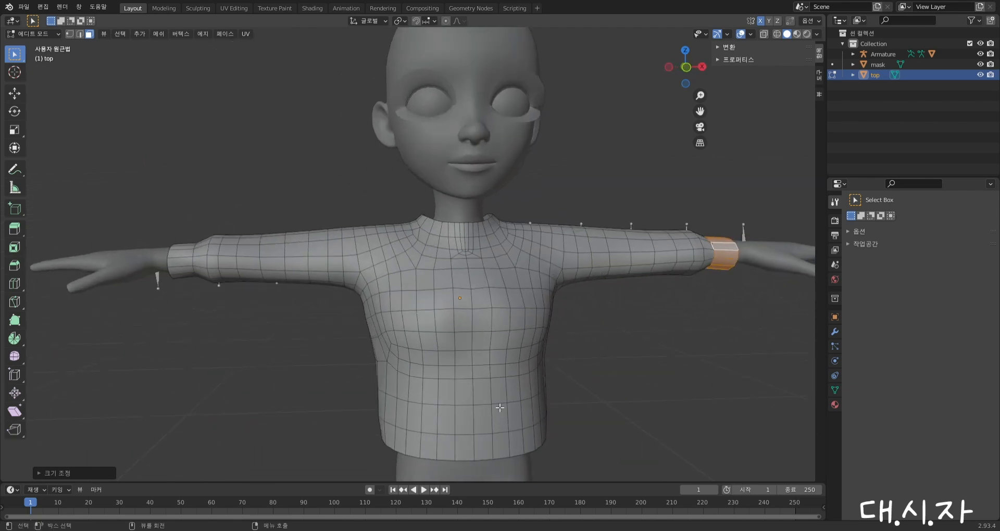
middle_drag(500, 407, 494, 374)
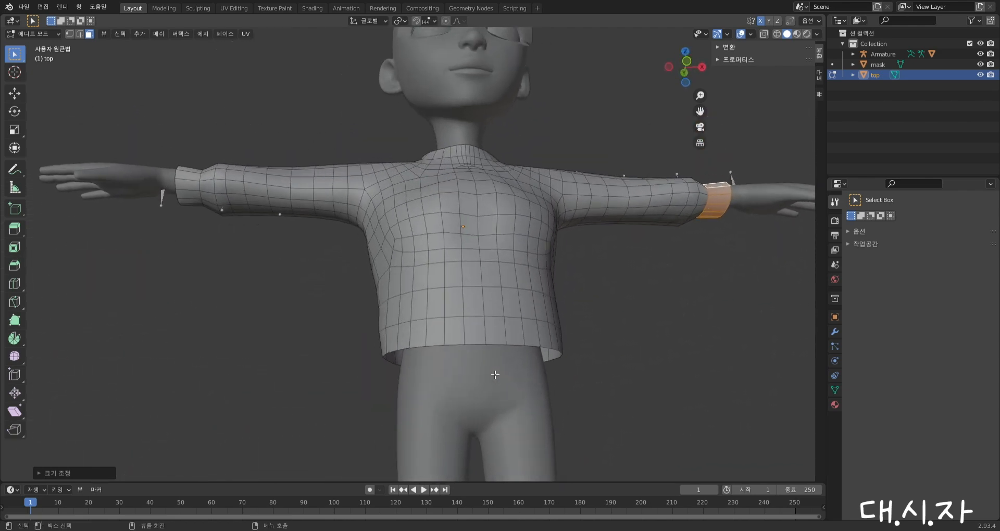
click(478, 337)
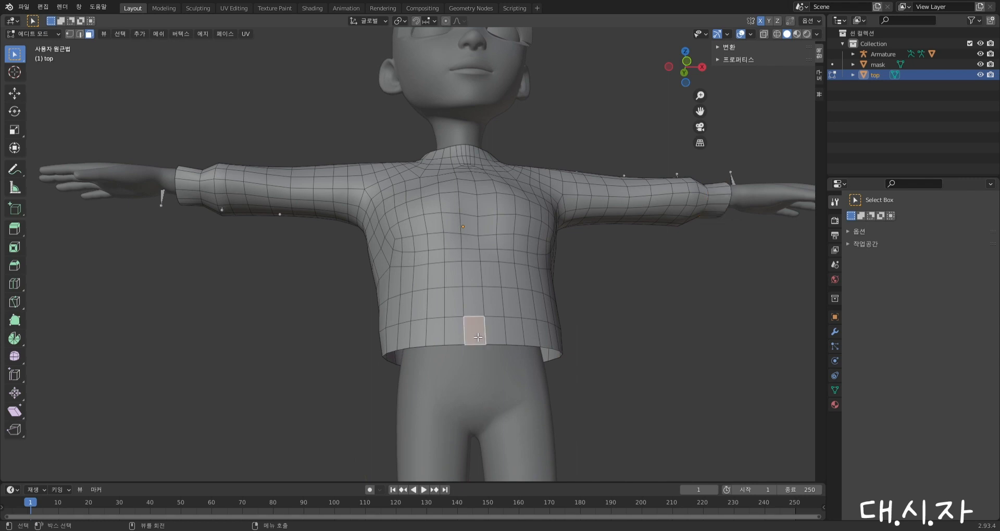
click(637, 339)
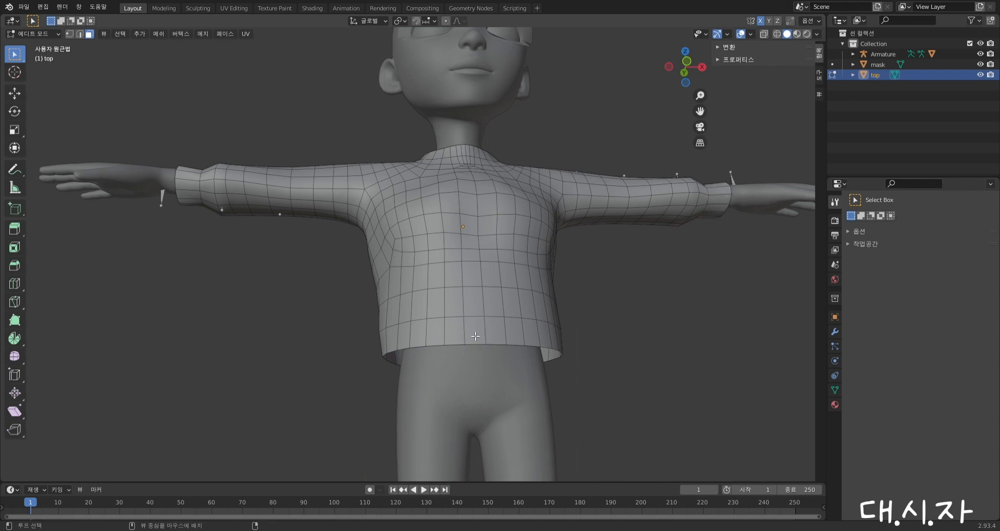
alt+click(475, 336)
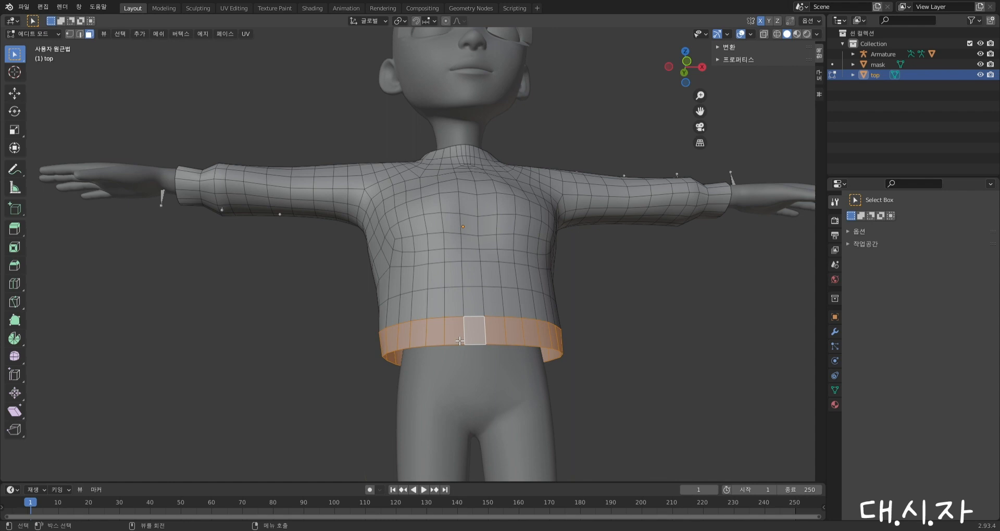
key(s)
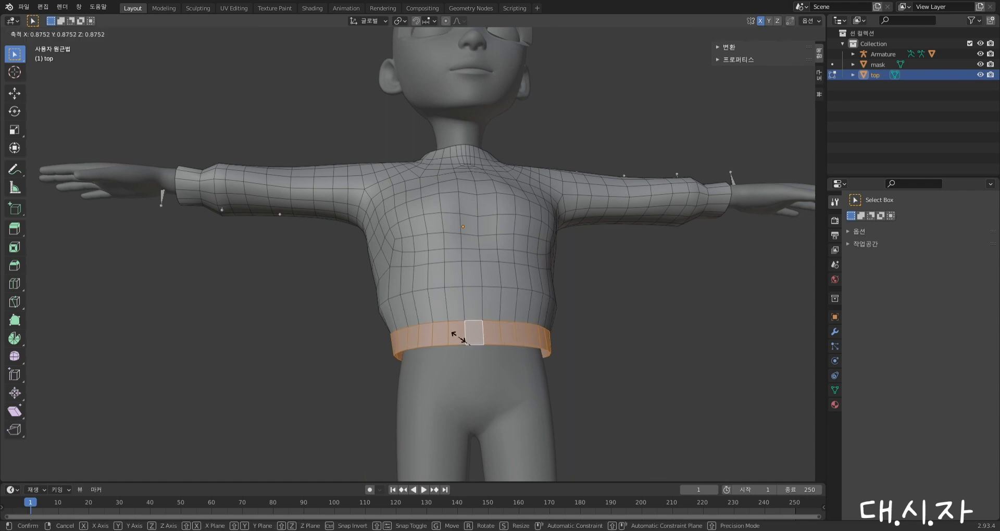
click(462, 341)
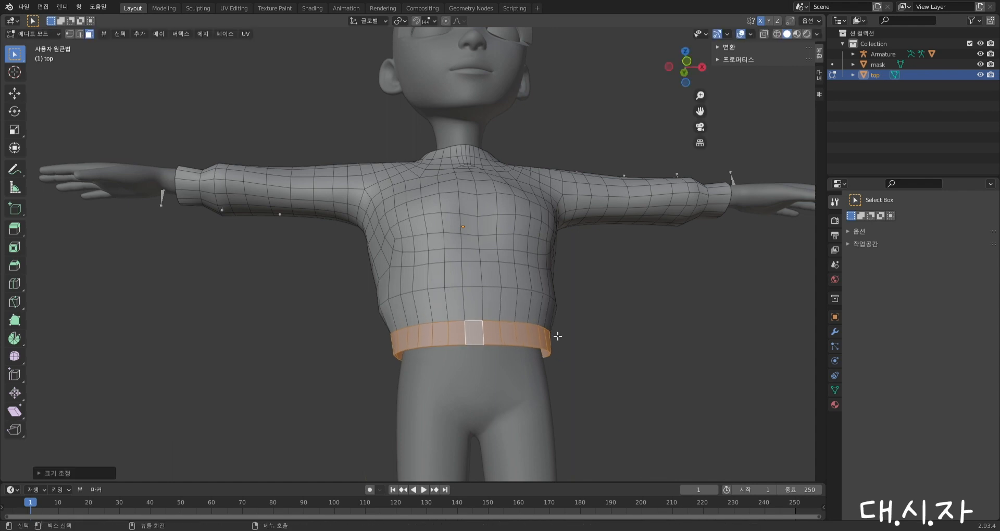
middle_drag(557, 337, 575, 352)
click(632, 332)
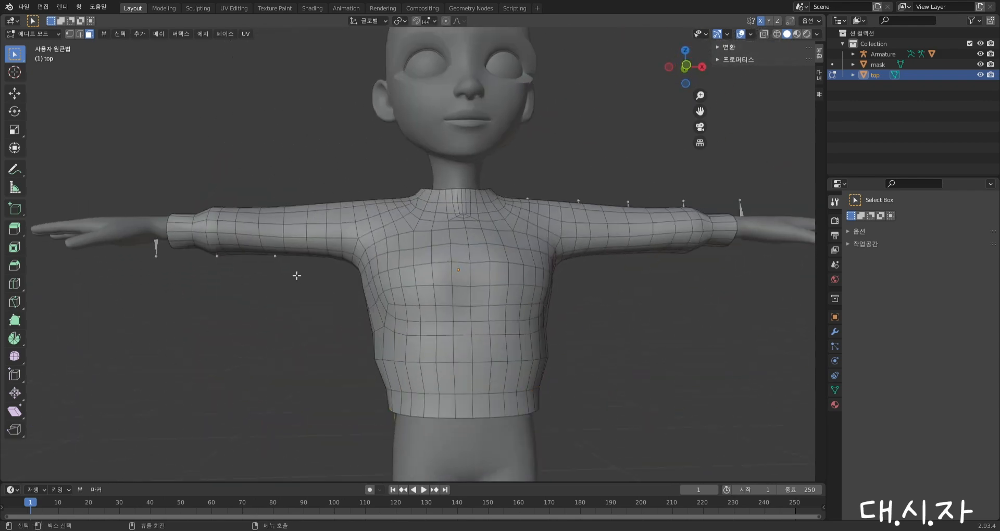
scroll(296, 275, down, 2)
middle_drag(296, 200, 297, 206)
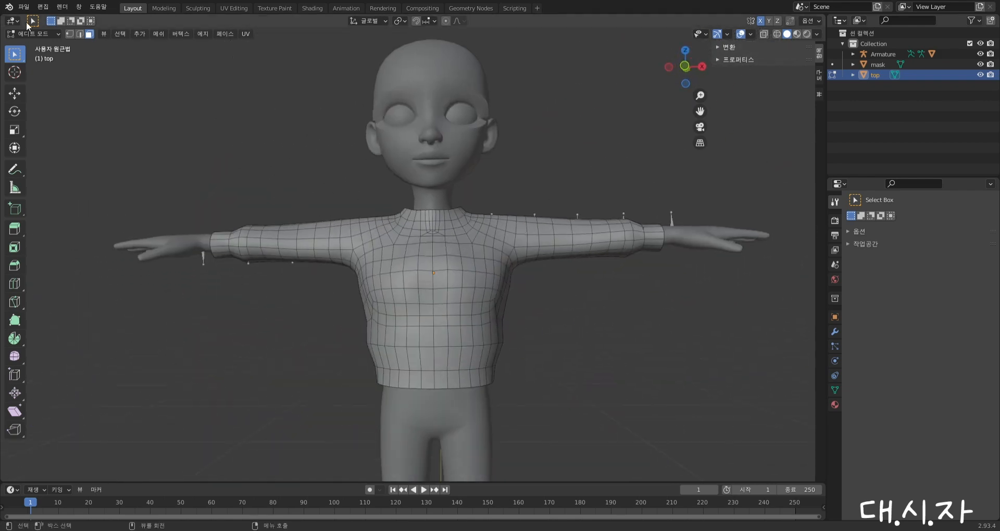
Leave Edit Mode for Object Mode and open the top in Sculpt Mode
click(42, 33)
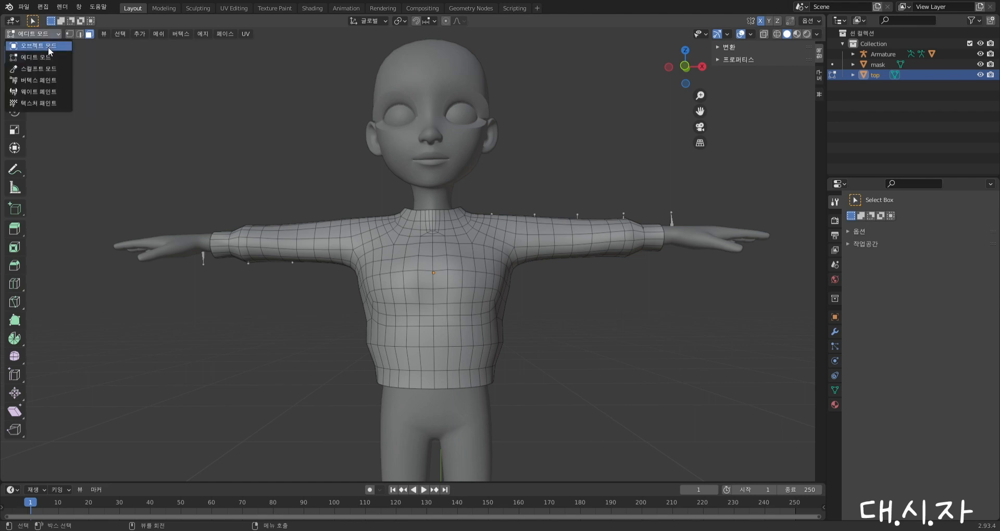
click(48, 47)
middle_drag(348, 227, 371, 256)
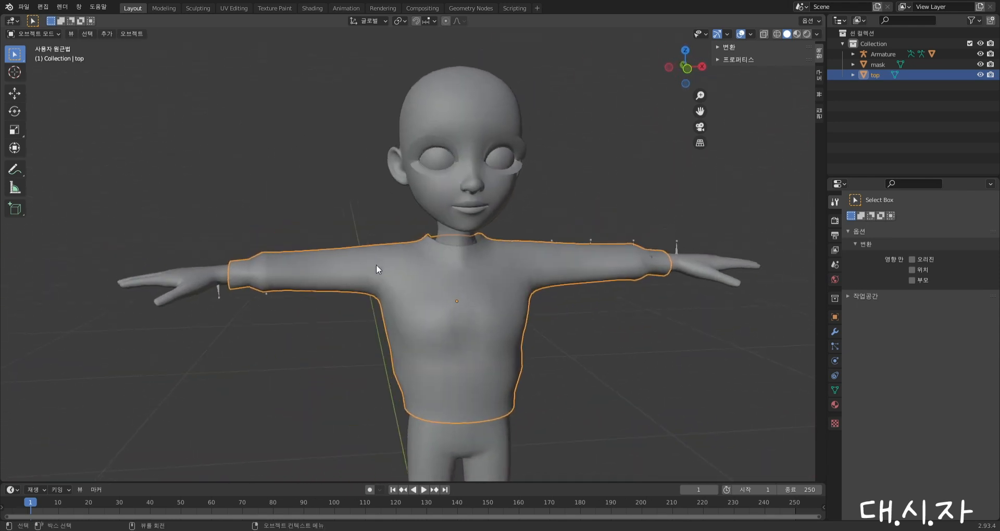
click(32, 33)
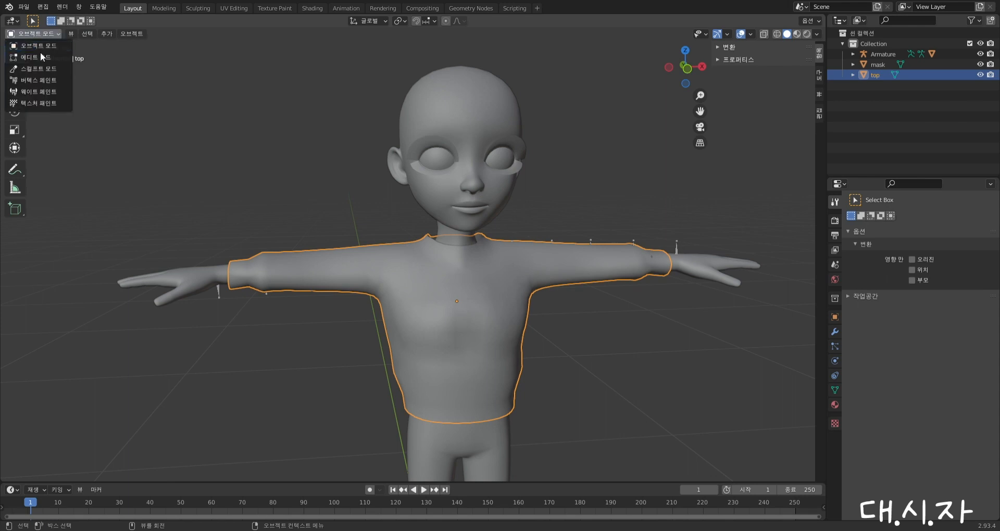
click(33, 69)
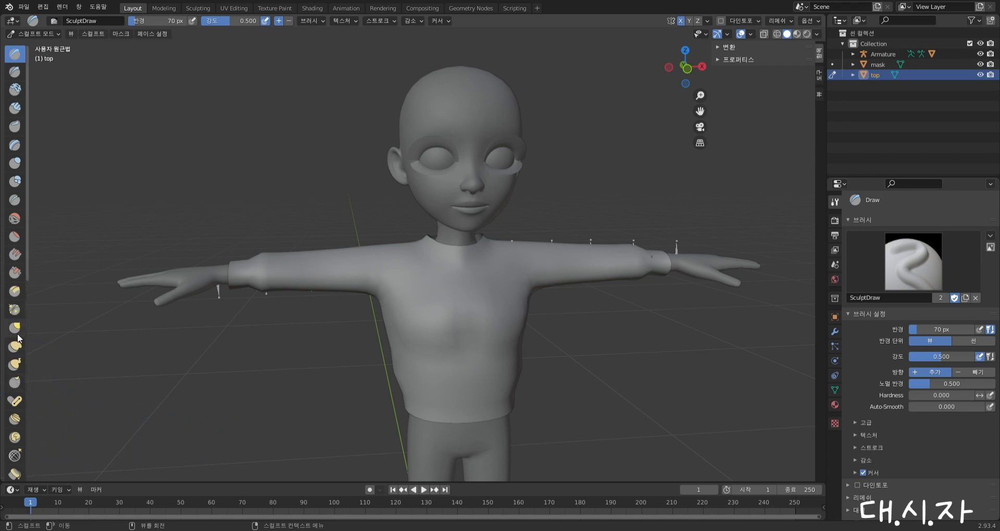
Choose the Cloth brush and set its deformation to Grab (잡기)
scroll(10, 383, down, 5)
scroll(13, 386, down, 2)
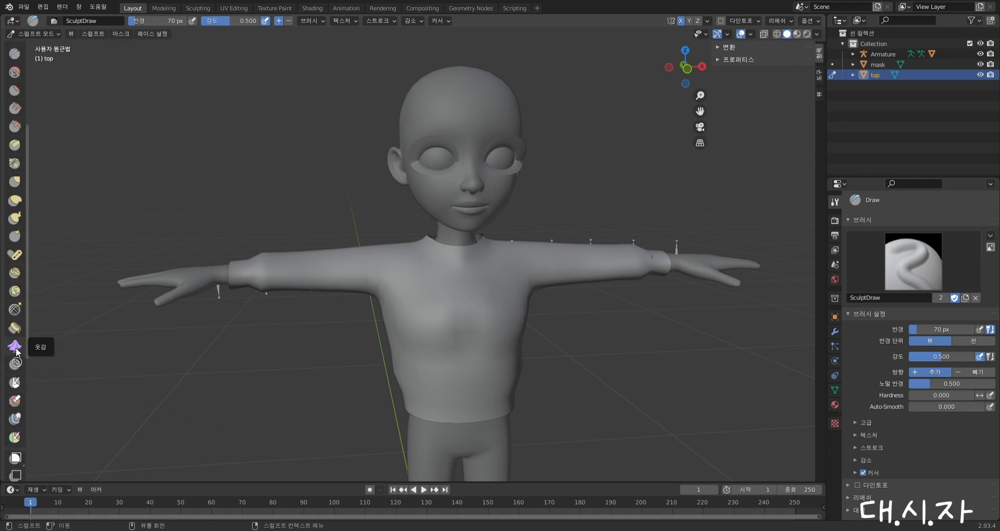
click(16, 347)
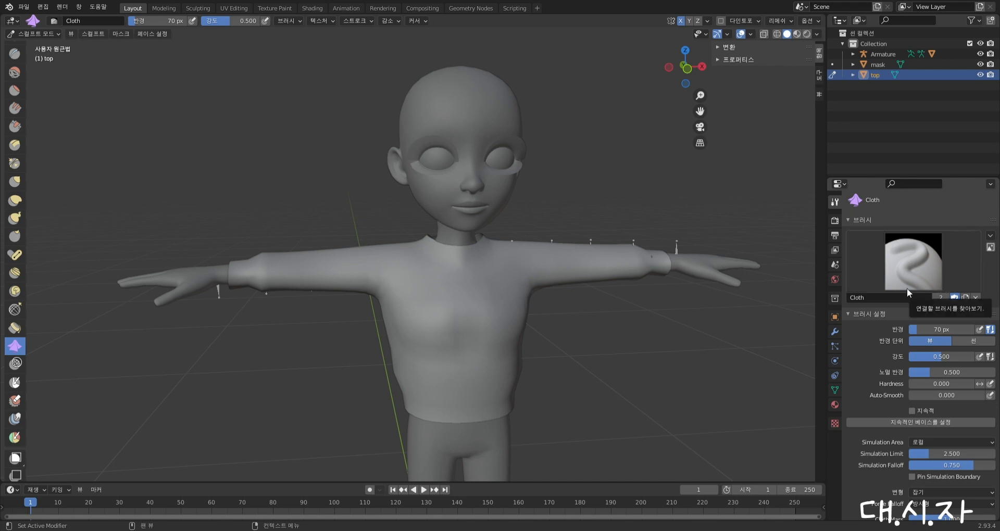
scroll(891, 451, down, 2)
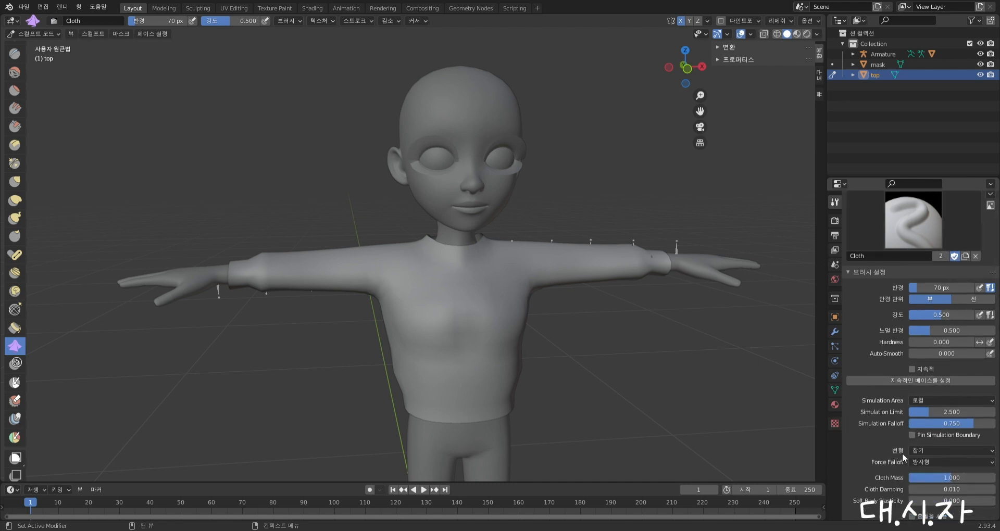
click(959, 450)
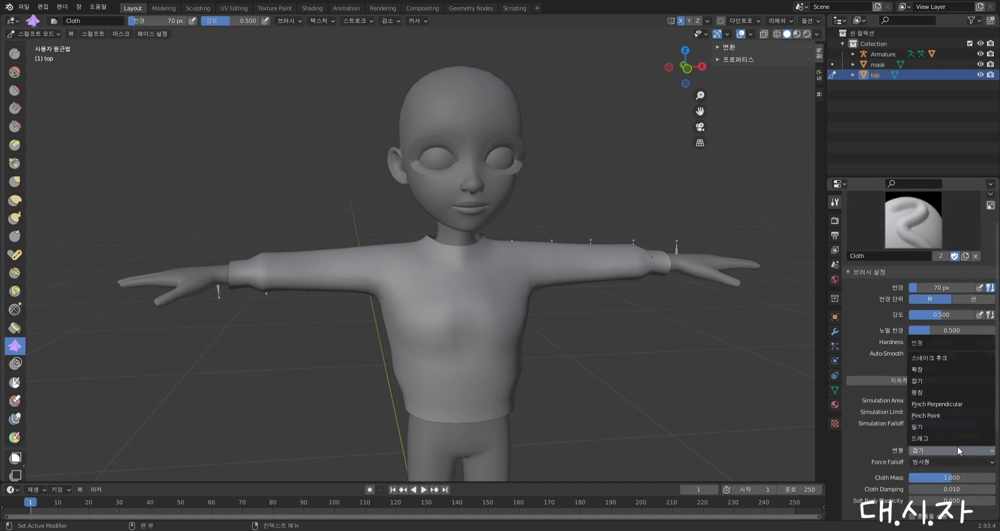
click(931, 437)
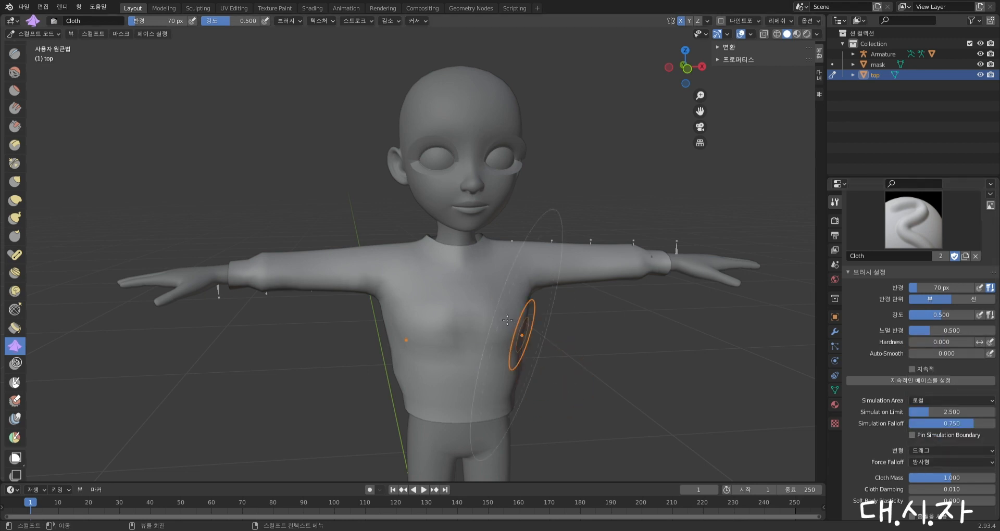
click(957, 452)
click(922, 385)
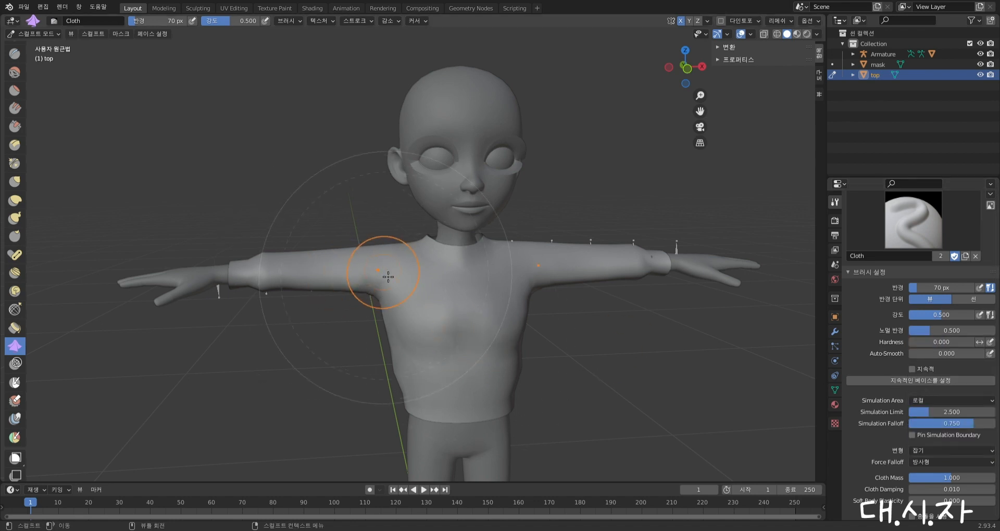
Pull fabric folds into the front of the top around the armpits, chest and waist with the Cloth brush at 70 px
drag(398, 279, 427, 331)
middle_drag(557, 336, 469, 350)
drag(469, 350, 449, 341)
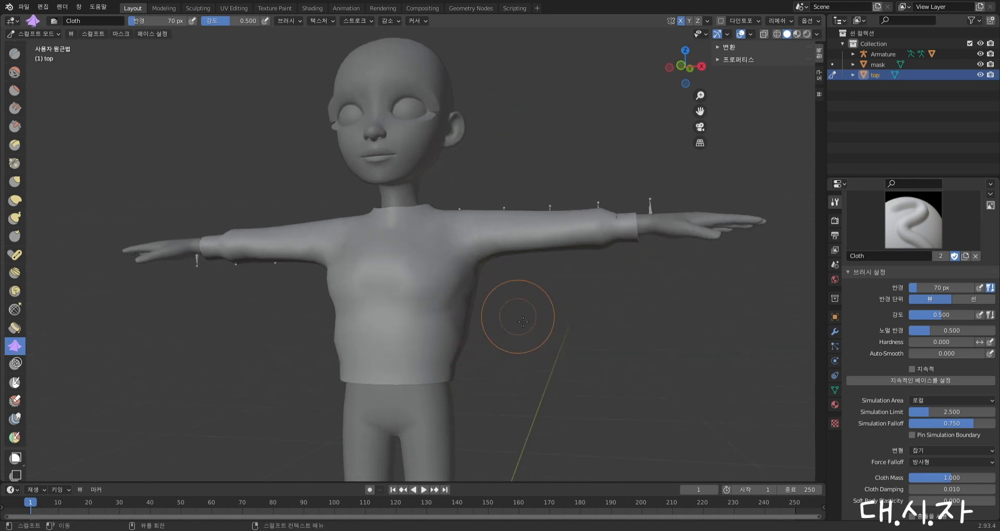
middle_drag(517, 316, 494, 348)
drag(453, 306, 449, 319)
Shape the shoulder area and upper back of the top with downward Cloth brush strokes
middle_drag(584, 310, 400, 289)
drag(357, 243, 396, 269)
middle_drag(424, 267, 502, 223)
scroll(502, 223, up, 3)
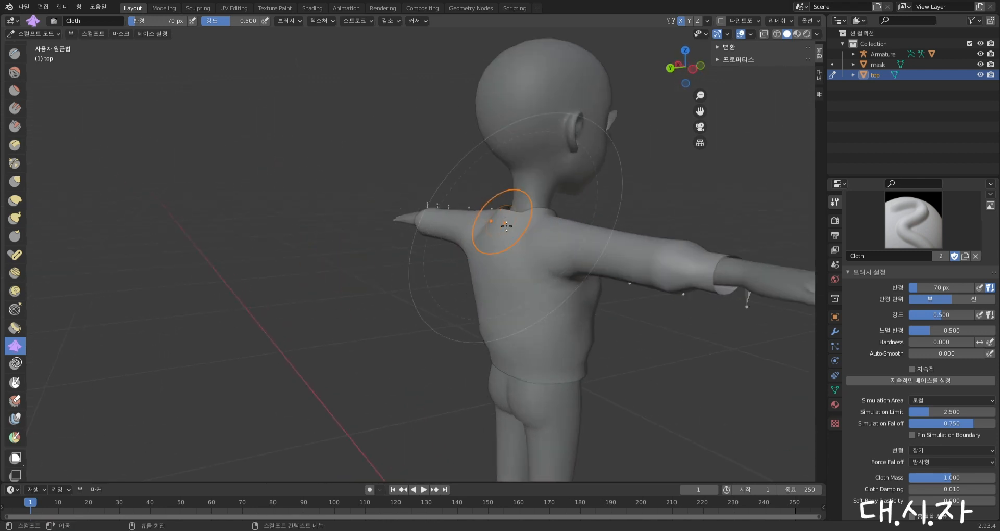
mouse_move(489, 248)
mouse_down()
mouse_move(506, 244)
mouse_move(513, 328)
mouse_up()
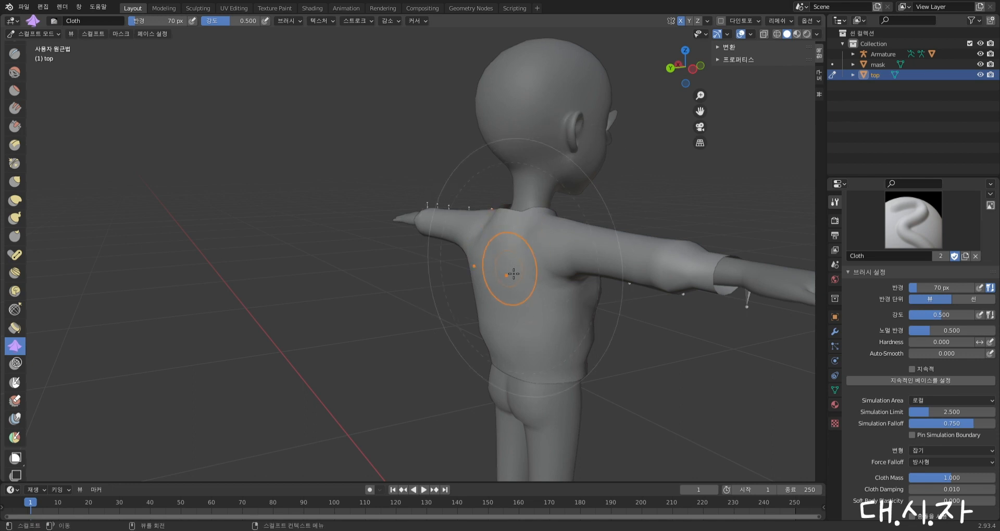
Loosen the lower back of the top above the hem with short Cloth brush strokes
mouse_move(513, 328)
middle_down()
mouse_move(576, 257)
mouse_move(609, 258)
middle_up()
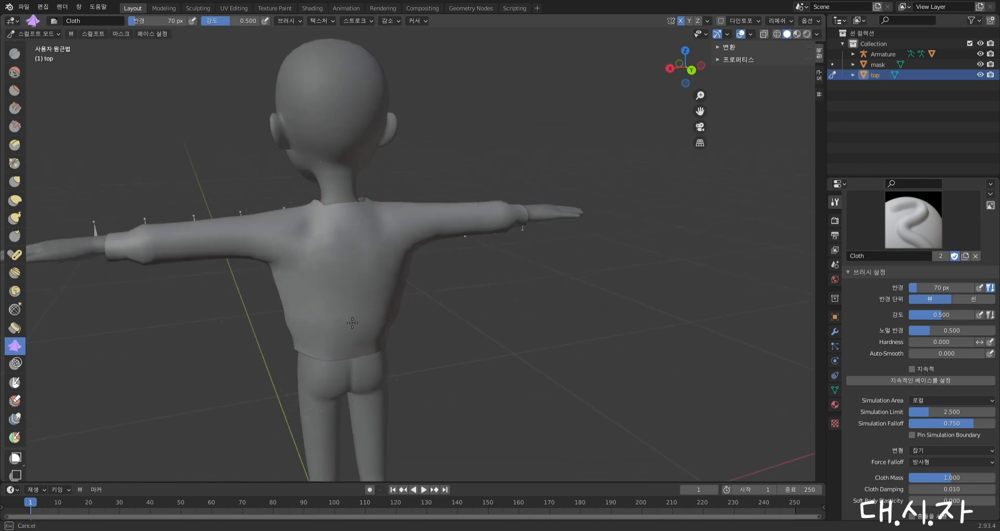
mouse_move(414, 308)
middle_down()
mouse_move(385, 279)
mouse_move(404, 338)
middle_up()
drag(403, 338, 372, 337)
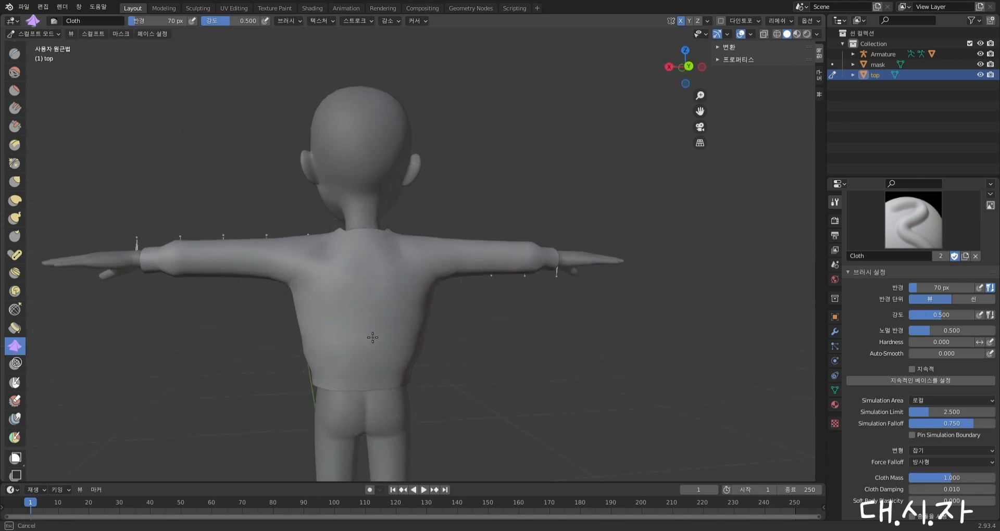
drag(351, 375, 364, 348)
mouse_move(435, 324)
middle_down()
mouse_move(365, 354)
mouse_move(562, 352)
middle_up()
mouse_move(562, 352)
mouse_down()
mouse_move(545, 348)
mouse_move(566, 337)
mouse_up()
middle_drag(591, 350, 737, 349)
scroll(317, 302, down, 1)
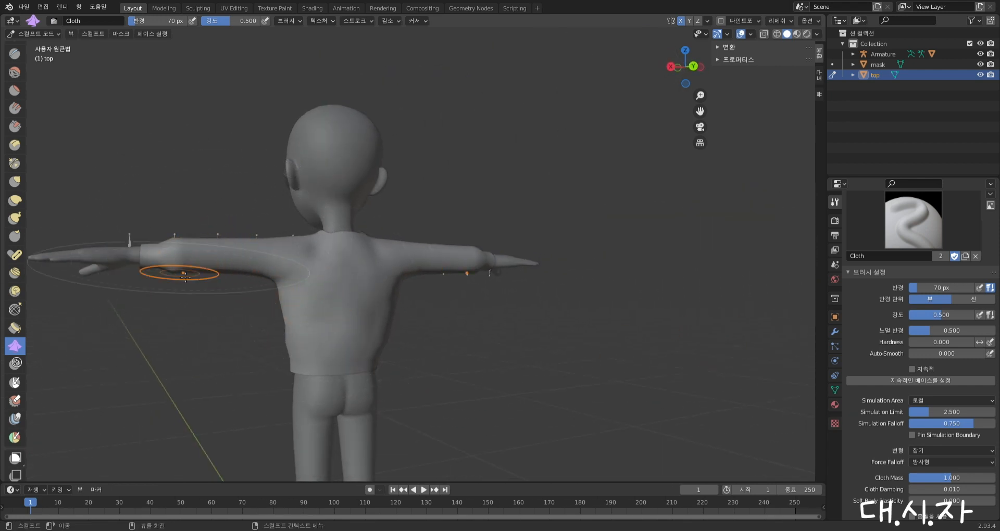
Pull the fabric of the sleeves near the forearms and elbows with the Cloth brush to create creases
drag(179, 267, 186, 252)
mouse_move(214, 270)
middle_down()
mouse_move(341, 302)
mouse_move(368, 290)
middle_up()
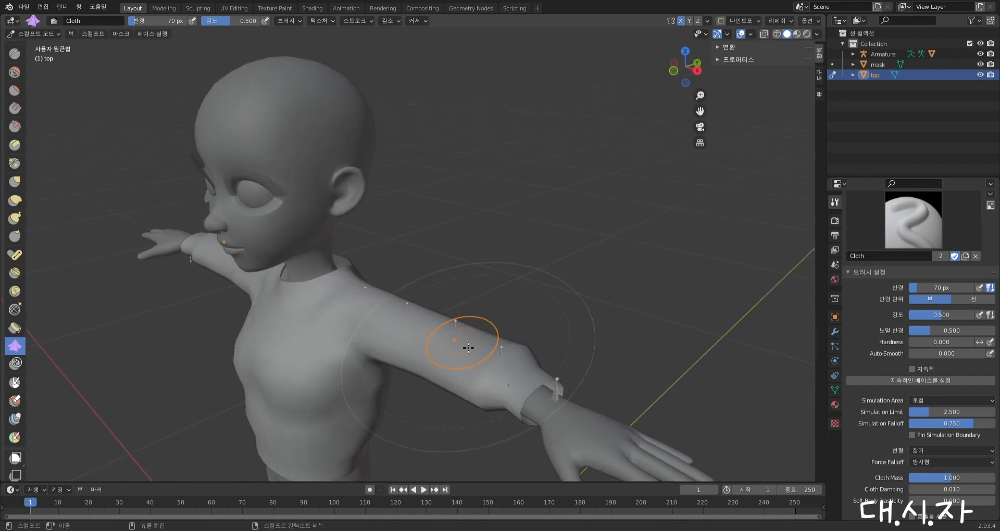
drag(515, 353, 486, 380)
middle_drag(486, 379, 480, 290)
mouse_move(488, 297)
mouse_down()
mouse_move(525, 302)
mouse_move(610, 254)
mouse_move(571, 252)
mouse_up()
scroll(546, 297, down, 3)
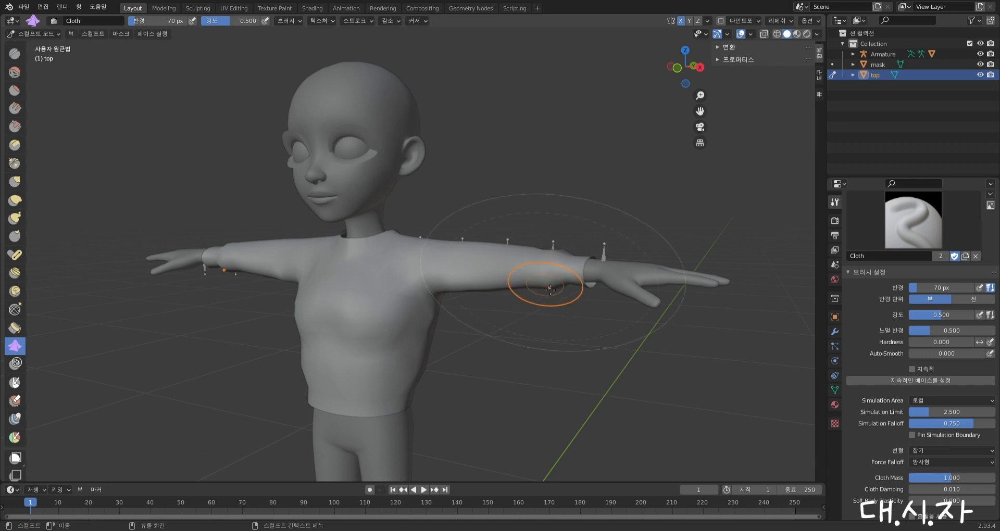
mouse_move(497, 312)
middle_down()
mouse_move(532, 340)
mouse_move(523, 359)
mouse_move(505, 338)
mouse_move(472, 353)
mouse_move(260, 388)
middle_up()
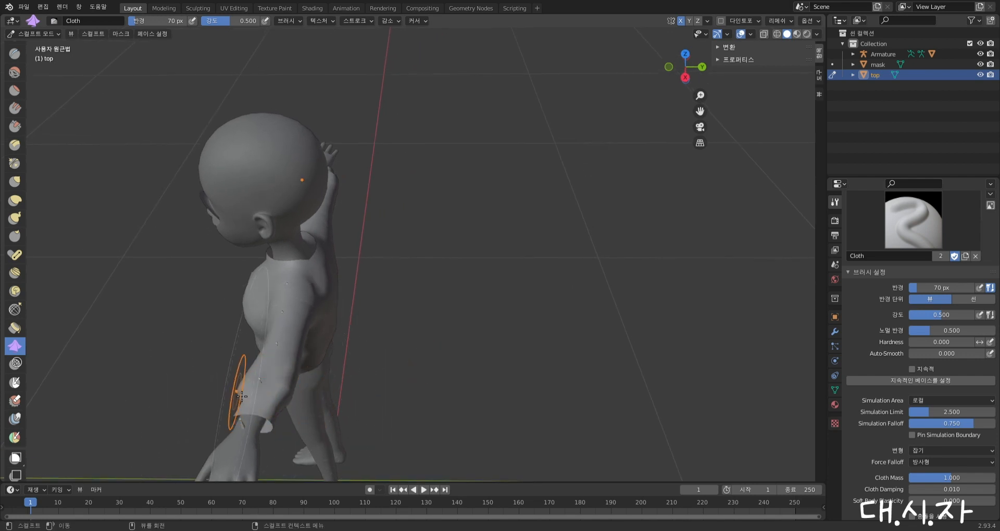
Add more Cloth brush strokes along the forearm and upper arm of the sleeves to gather the fabric
drag(242, 397, 288, 393)
mouse_move(290, 392)
middle_down()
mouse_move(304, 336)
mouse_move(433, 369)
mouse_move(448, 384)
mouse_move(424, 357)
middle_up()
mouse_move(287, 295)
mouse_down()
mouse_move(350, 302)
mouse_move(385, 323)
mouse_move(381, 299)
mouse_move(357, 314)
mouse_up()
scroll(418, 321, up, 1)
scroll(418, 321, down, 3)
middle_drag(418, 321, 408, 390)
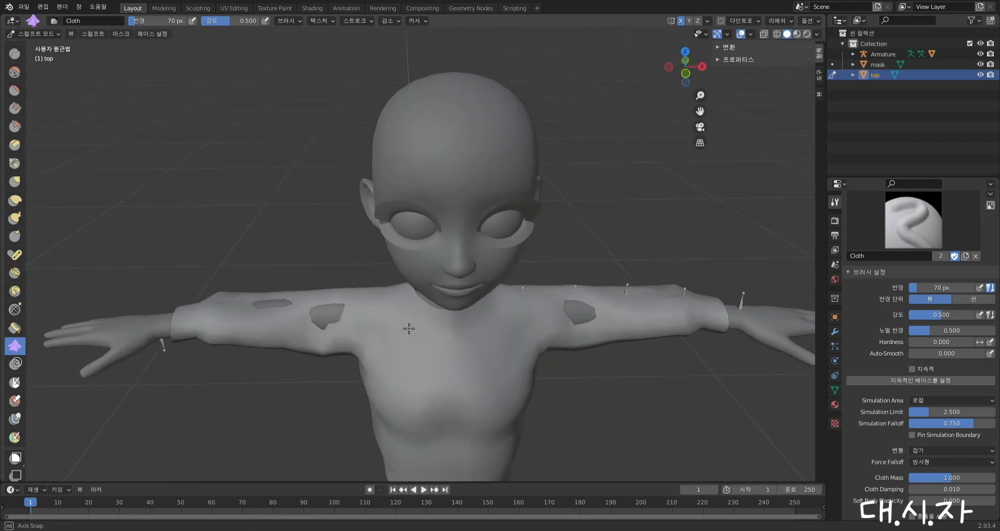
scroll(12, 68, up, 4)
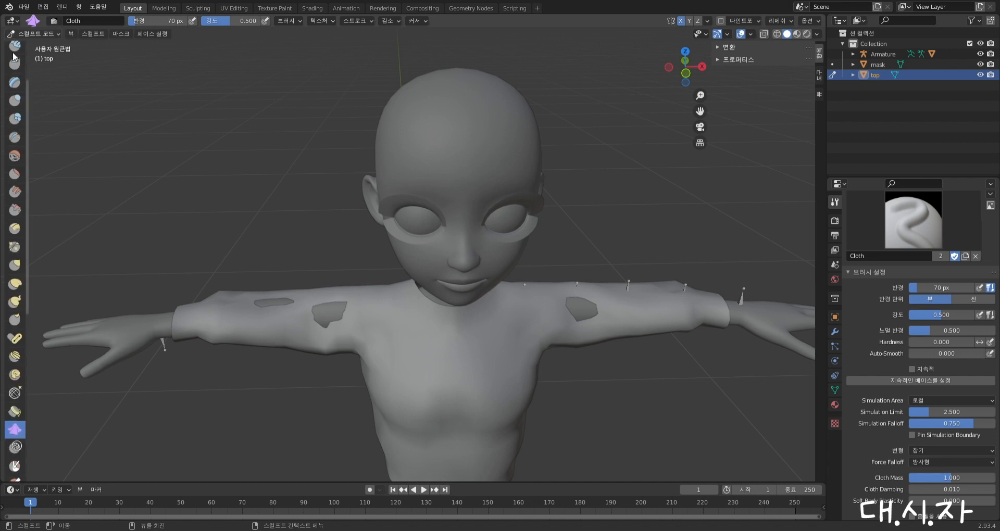
Raise the upper sleeves with the Draw brush where the body pokes through the fabric, and save the file
scroll(15, 57, up, 4)
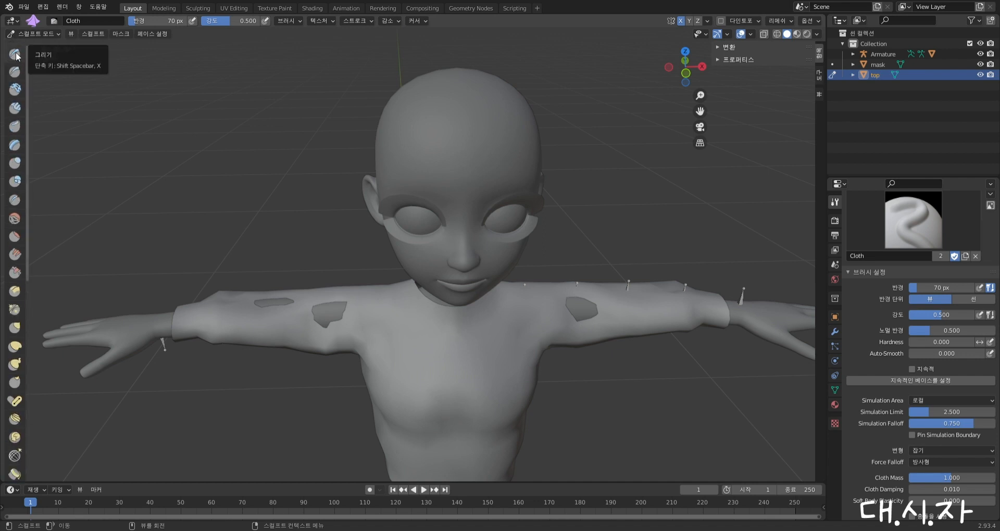
click(15, 54)
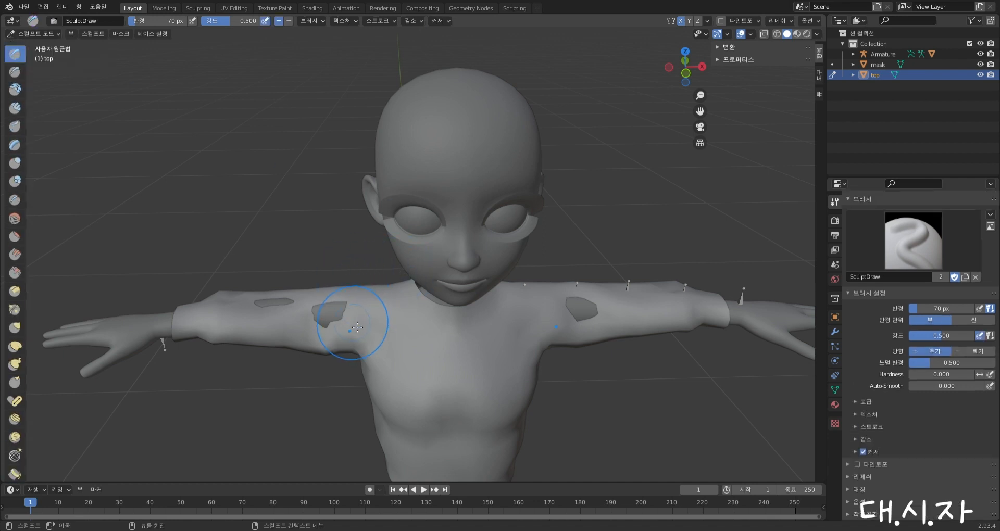
key(alt+m)
mouse_move(391, 335)
middle_down()
mouse_move(313, 330)
mouse_move(480, 291)
mouse_move(565, 326)
mouse_move(586, 396)
middle_up()
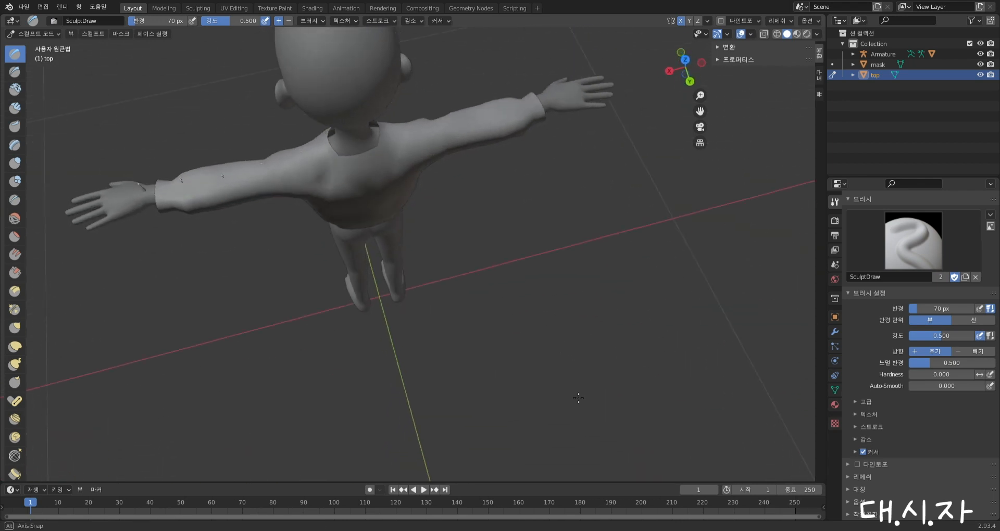
drag(316, 164, 320, 176)
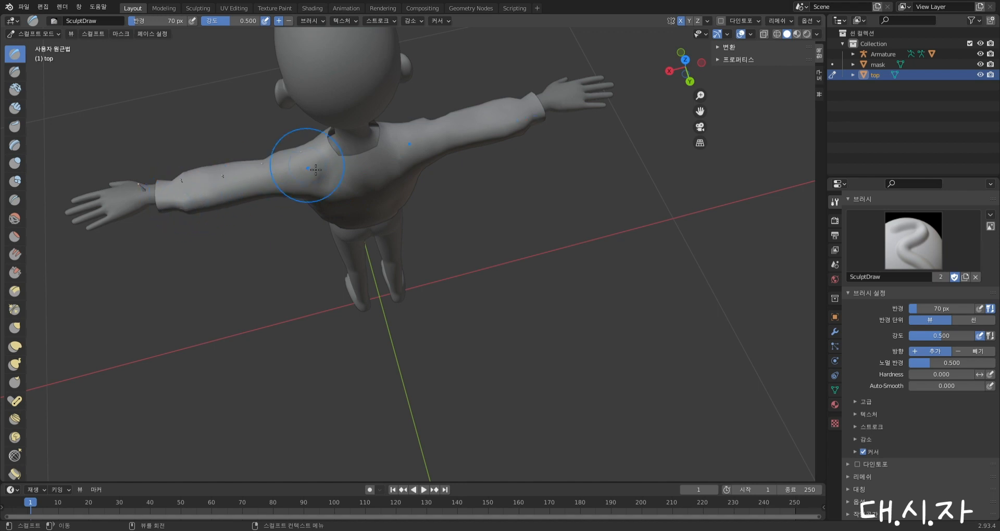
mouse_move(218, 157)
middle_down()
mouse_move(307, 118)
mouse_move(182, 104)
mouse_move(78, 138)
mouse_move(31, 57)
middle_up()
key(ctrl+s)
Return to Object Mode and examine the fit of the top around the body and both sleeve cuffs
click(29, 35)
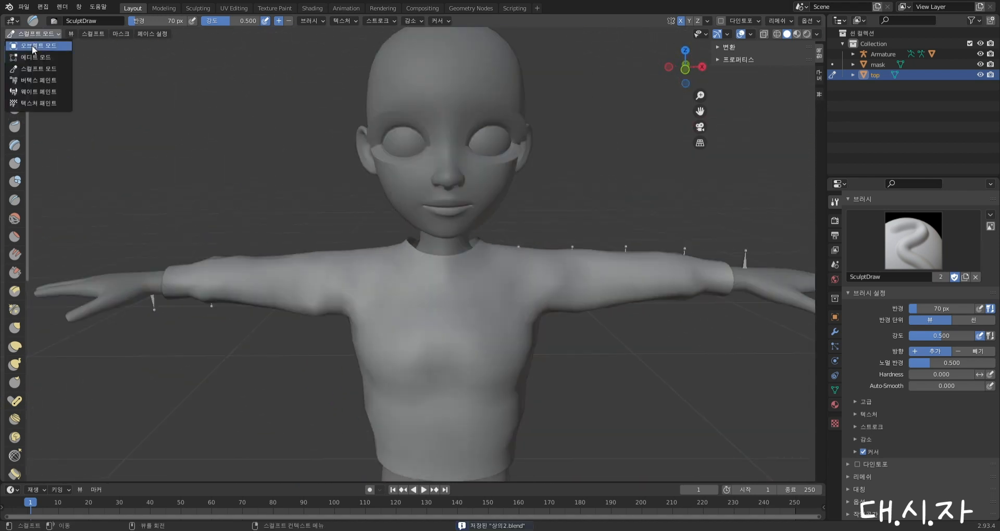
click(33, 46)
mouse_move(210, 260)
middle_down()
mouse_move(252, 232)
mouse_move(267, 249)
mouse_move(301, 248)
mouse_move(219, 200)
mouse_move(215, 155)
mouse_move(165, 194)
mouse_move(176, 262)
mouse_move(195, 255)
middle_up()
middle_drag(480, 281, 475, 346)
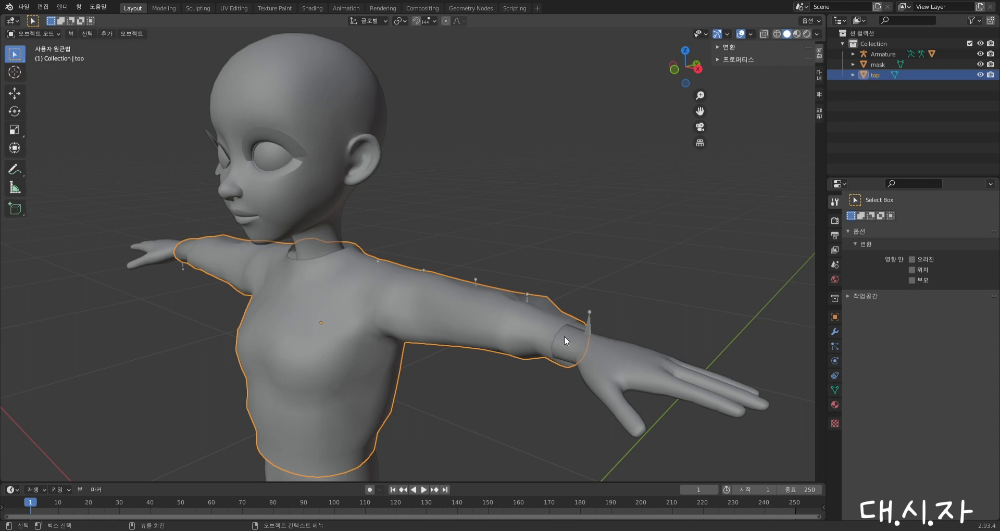
middle_drag(564, 336, 355, 261)
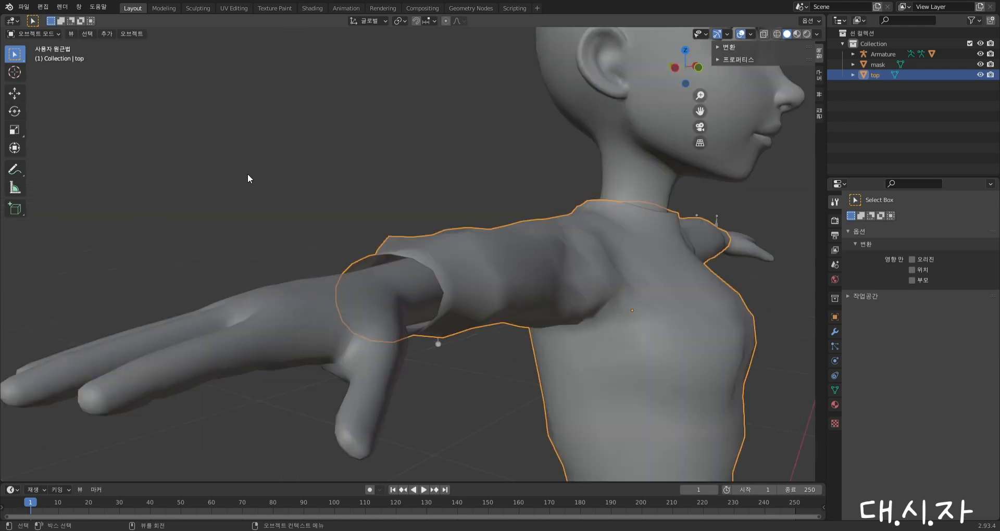
scroll(248, 174, down, 1)
click(336, 181)
middle_drag(440, 217, 411, 240)
click(394, 341)
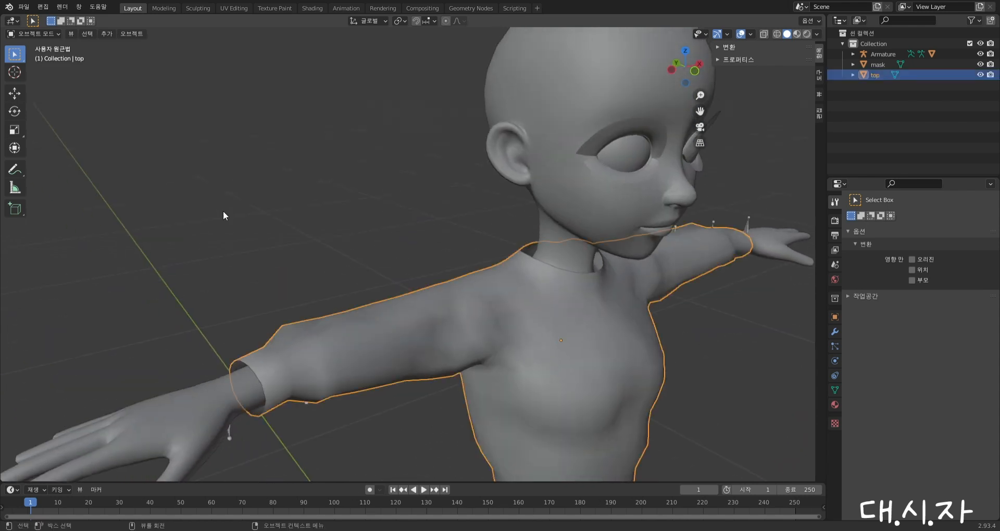
In Edit Mode, extrude the edge loop of the character's right cuff and scale it inward to about 0.84
click(56, 34)
click(48, 54)
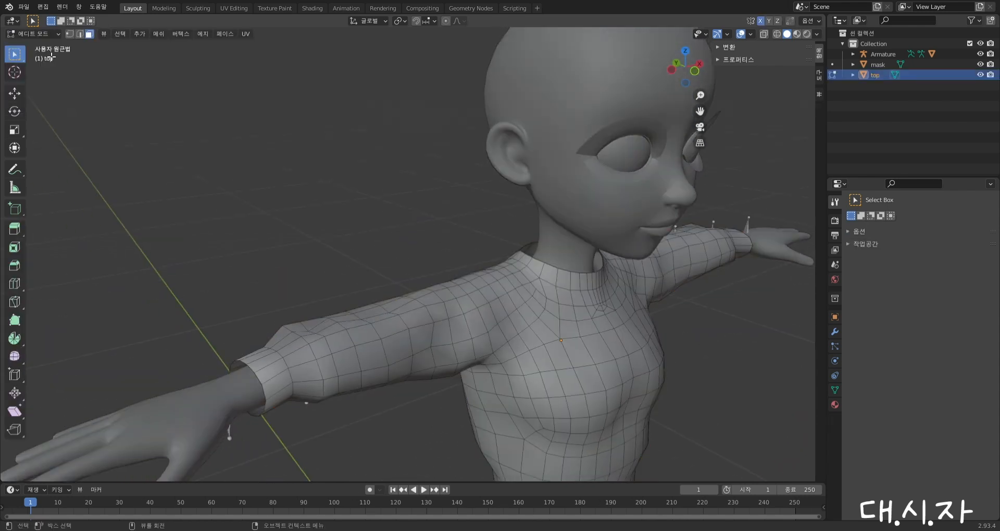
middle_drag(327, 249, 355, 266)
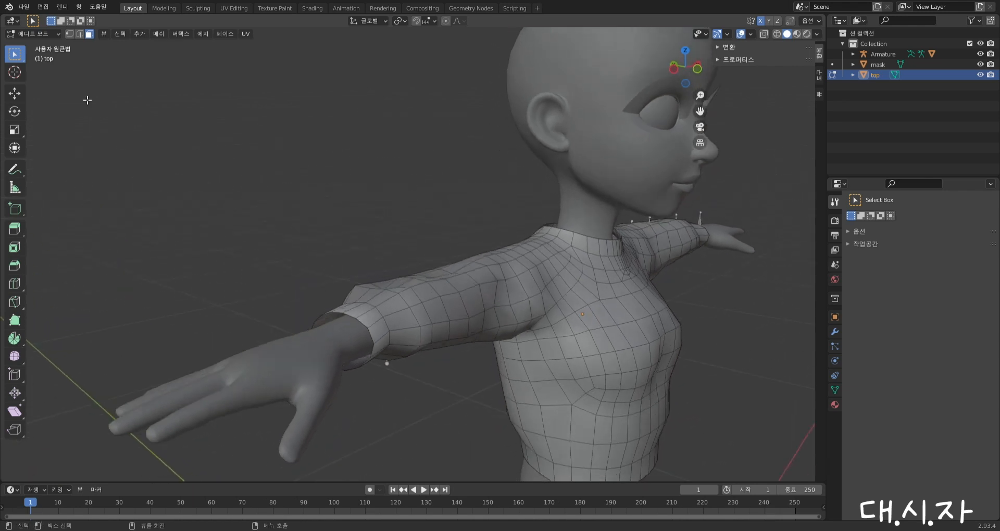
key(2)
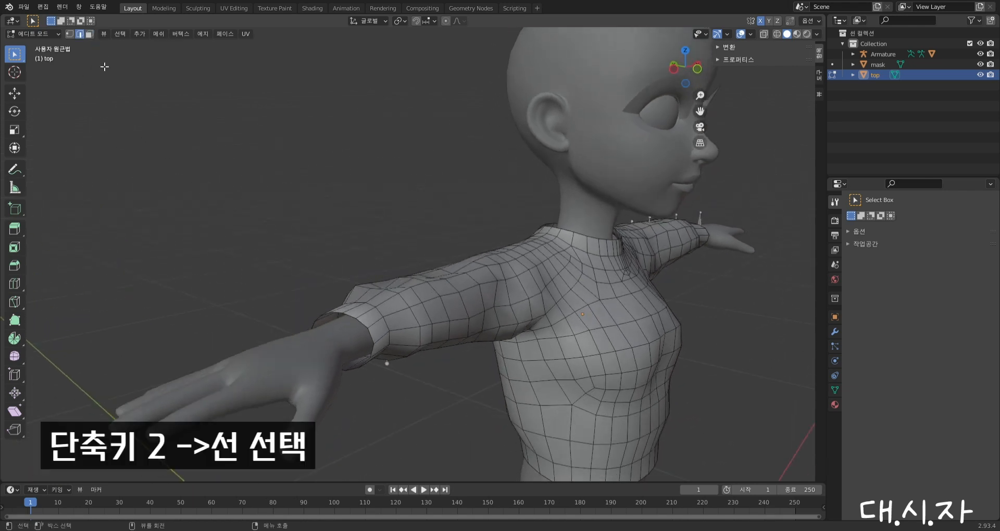
key(alt)
alt+click(375, 340)
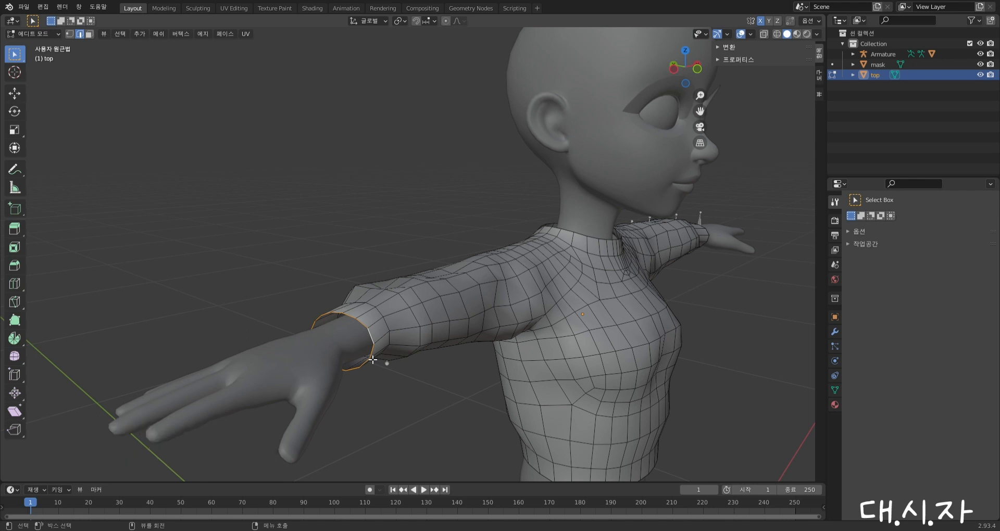
key(e)
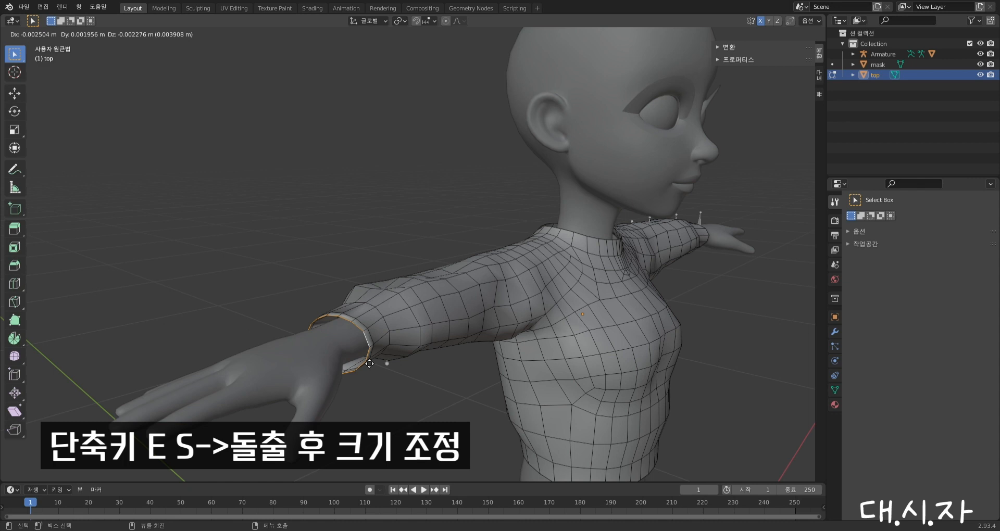
key(s)
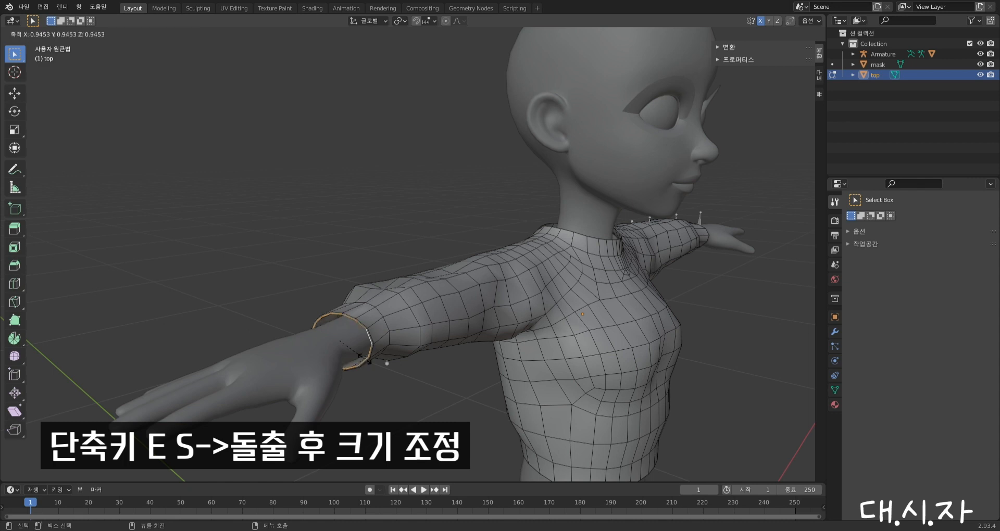
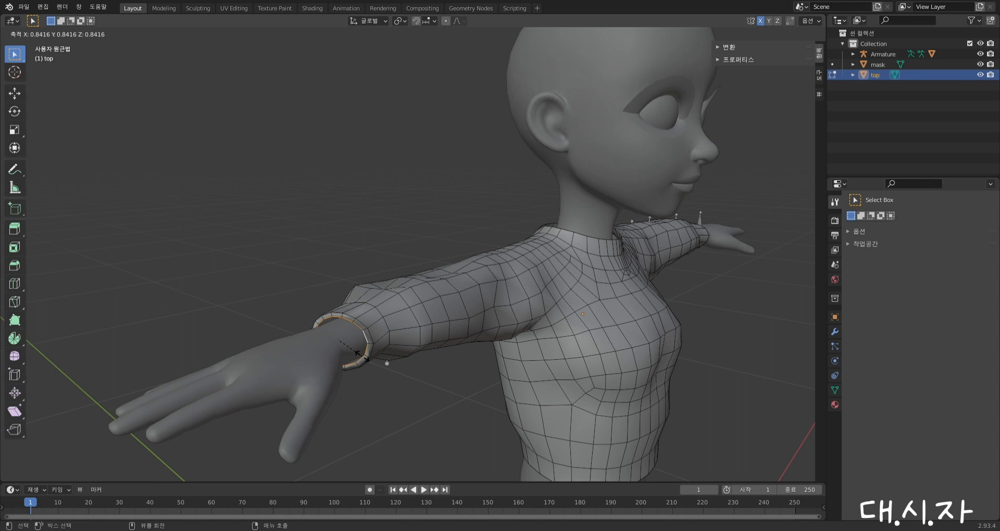
click(366, 360)
Extrude the edge loop of the character's left cuff and scale it inward to about 0.85
middle_drag(354, 371, 418, 378)
scroll(527, 357, down, 3)
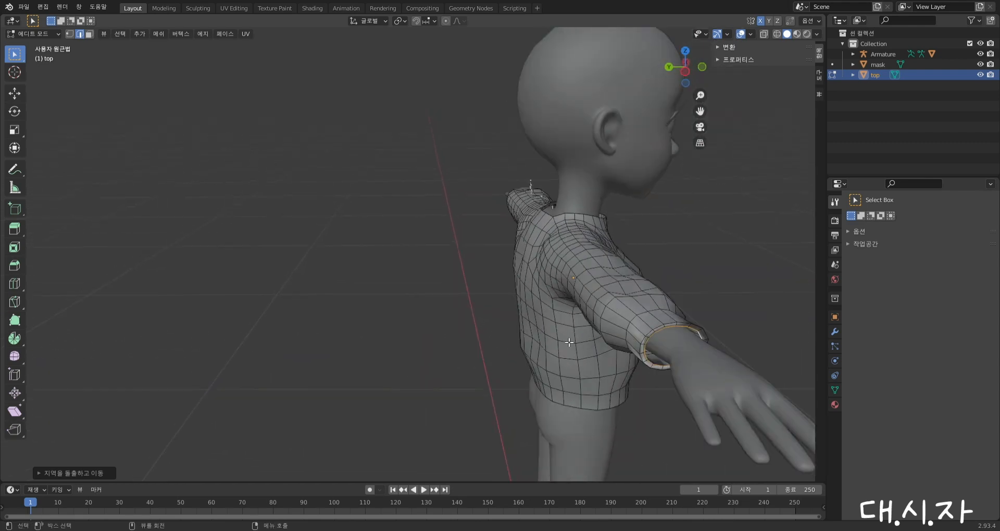
middle_drag(567, 345, 684, 337)
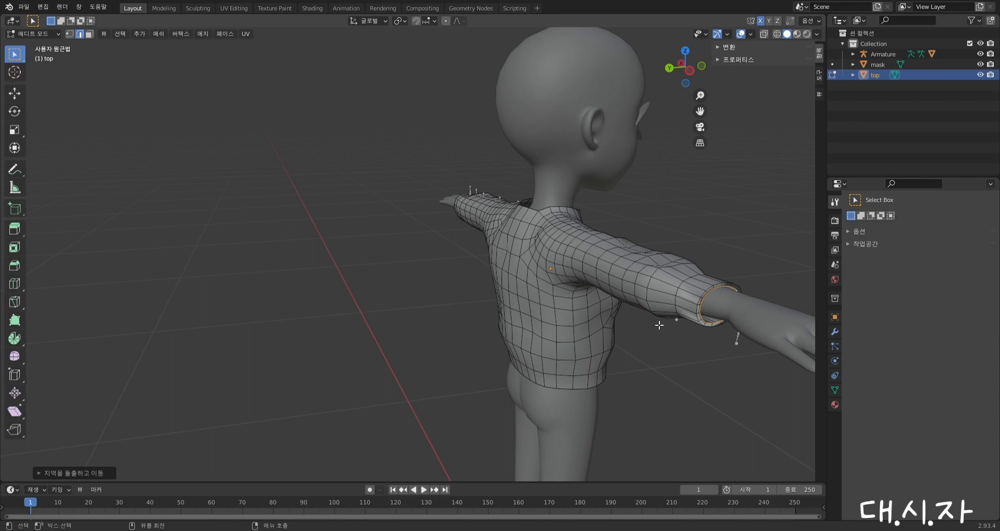
middle_drag(647, 280, 430, 276)
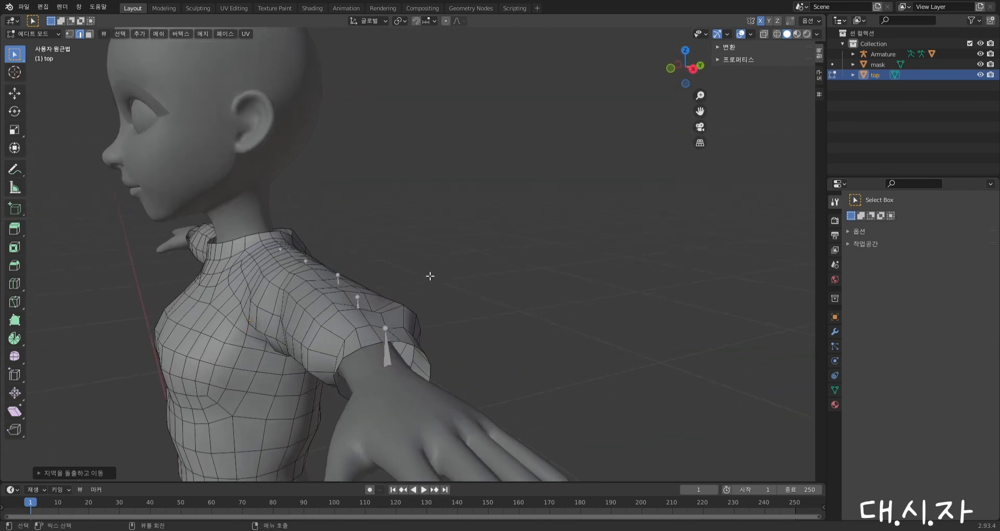
alt+click(411, 345)
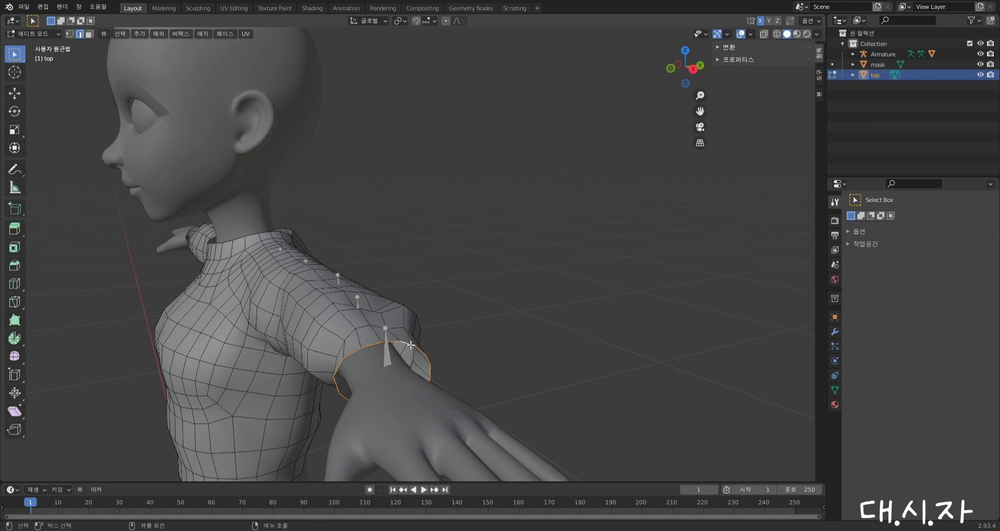
key(g)
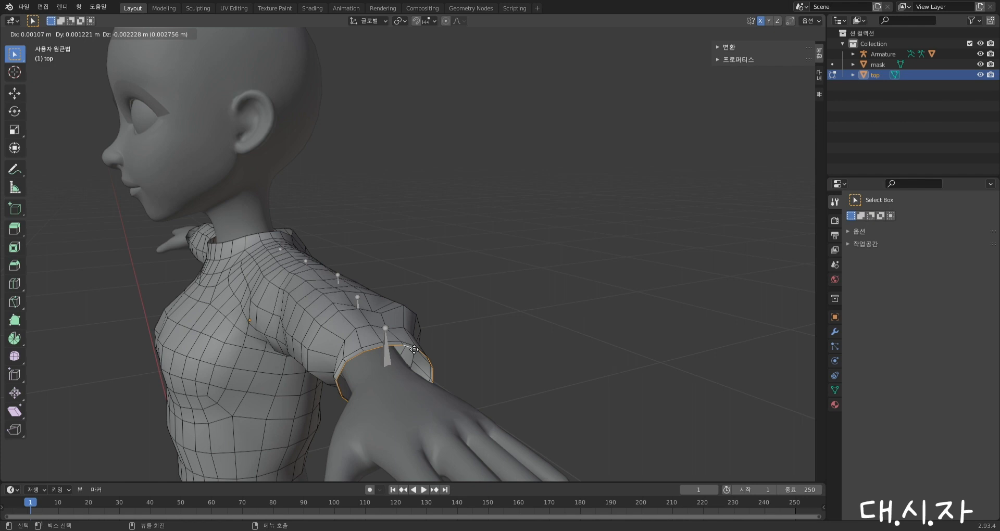
key(s)
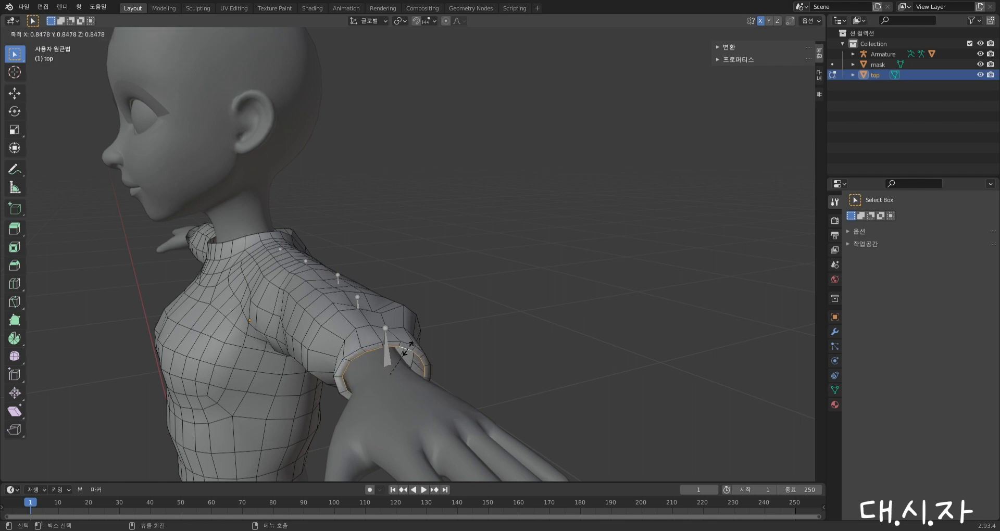
click(409, 349)
Extrude the neckline's edge loop and scale it inward to about 0.83 to form an inner rim
middle_drag(325, 344, 669, 325)
scroll(384, 320, up, 4)
scroll(385, 320, up, 4)
scroll(434, 308, down, 6)
middle_drag(423, 325, 567, 312)
key(g)
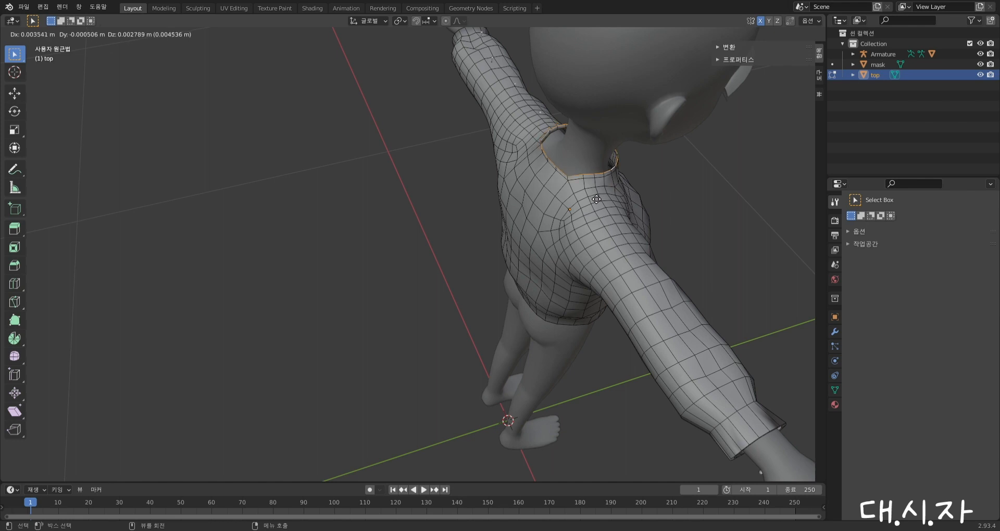
key(s)
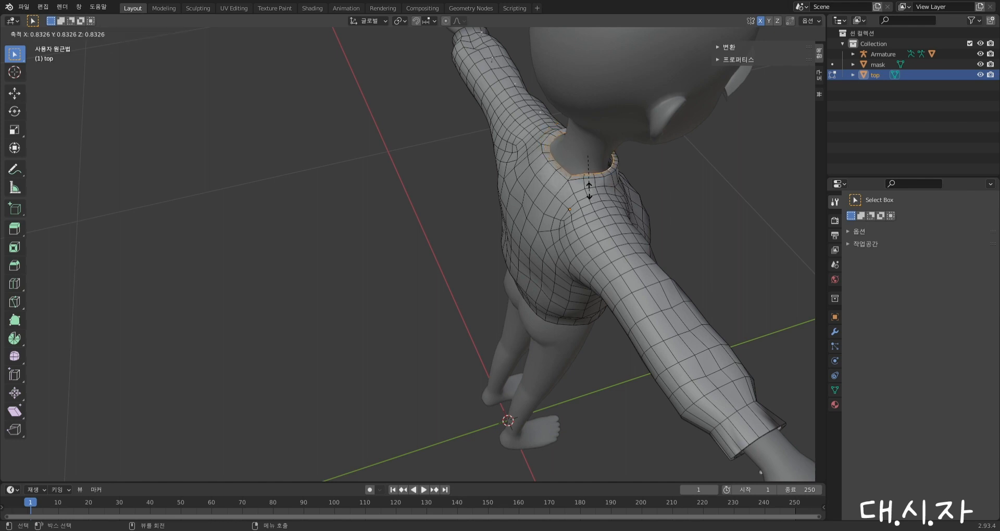
click(589, 190)
Extrude the edge loop of the top's bottom hem and scale it inward to about 0.94
middle_drag(588, 190, 462, 142)
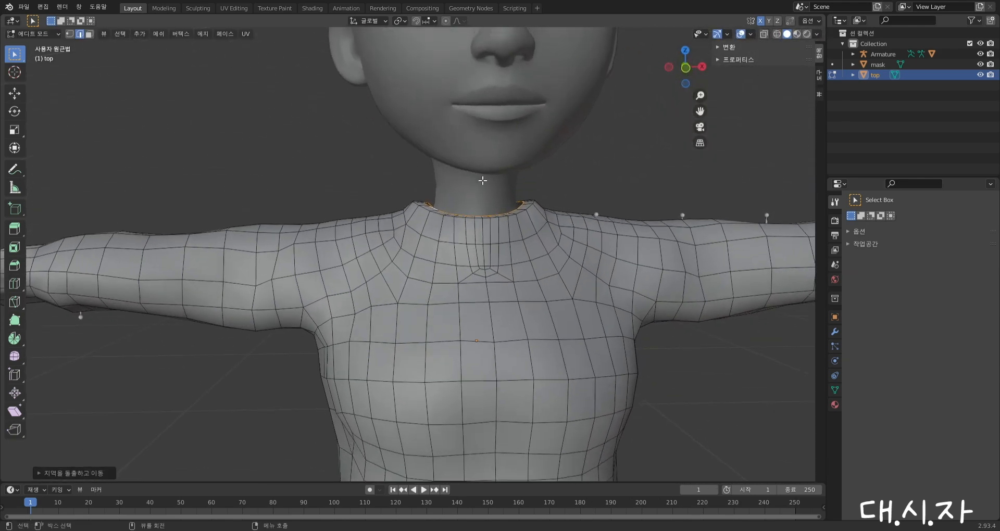
shift+middle_drag(485, 311, 407, 229)
alt+click(412, 260)
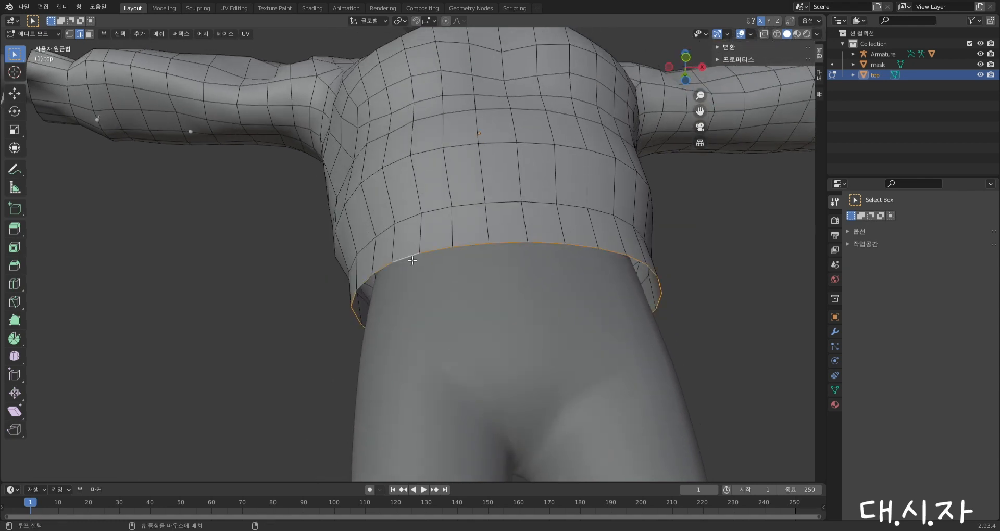
key(s)
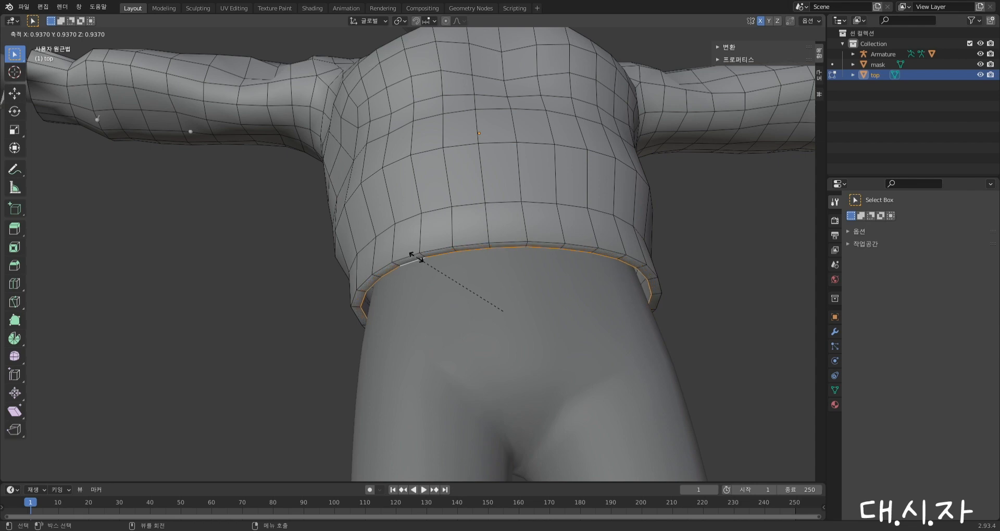
right_click(416, 258)
Enlarge the hem's inner edge loop to about 1.04, and fine-tune its scale around the hips
middle_drag(580, 297, 433, 263)
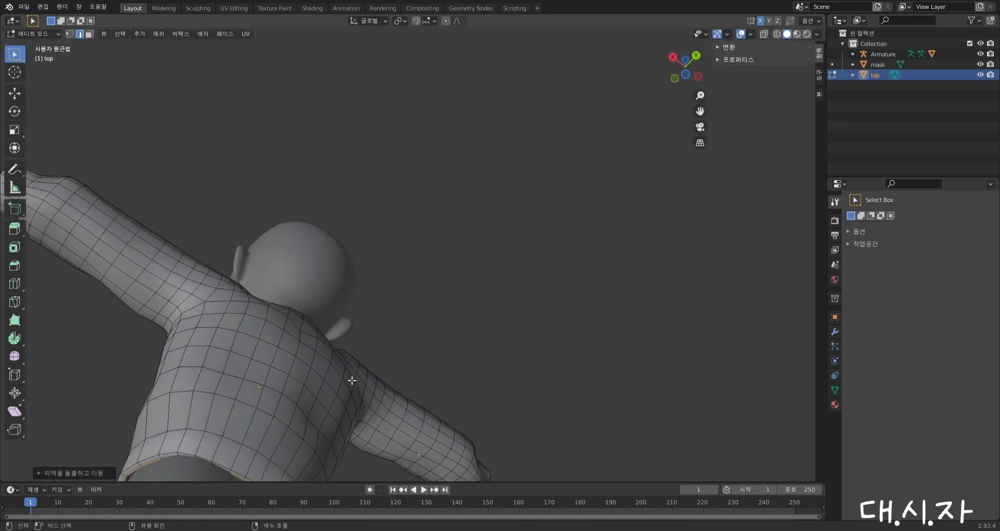
scroll(352, 380, down, 2)
middle_drag(287, 407, 307, 377)
scroll(299, 427, up, 3)
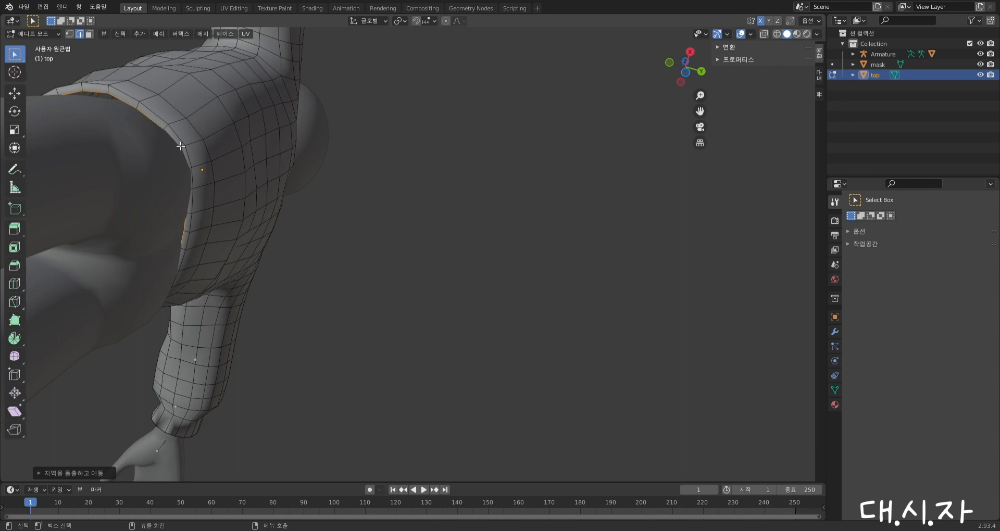
key(s)
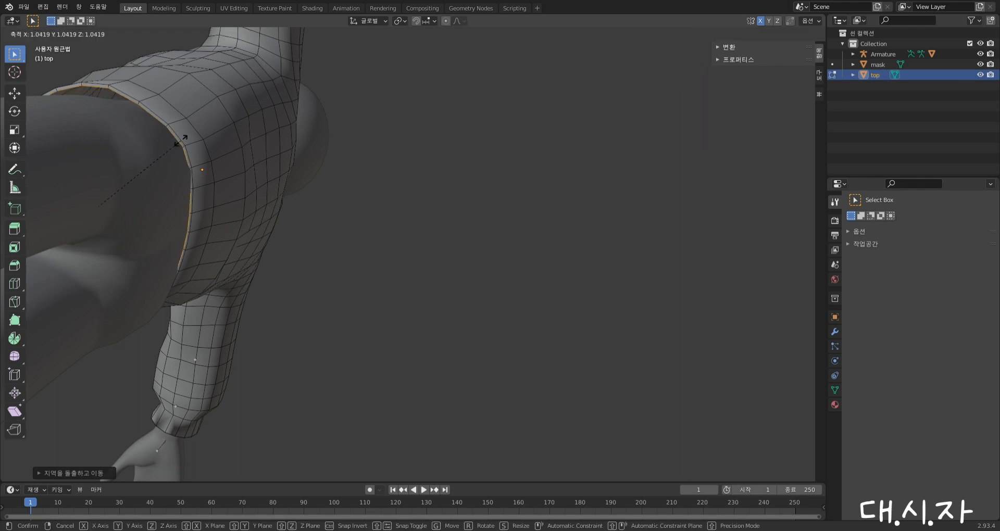
click(181, 140)
key(s)
click(172, 141)
Put the top in Sculpt Mode and adjust its bottom hem around the hips and back with the Grab brush
scroll(197, 181, down, 3)
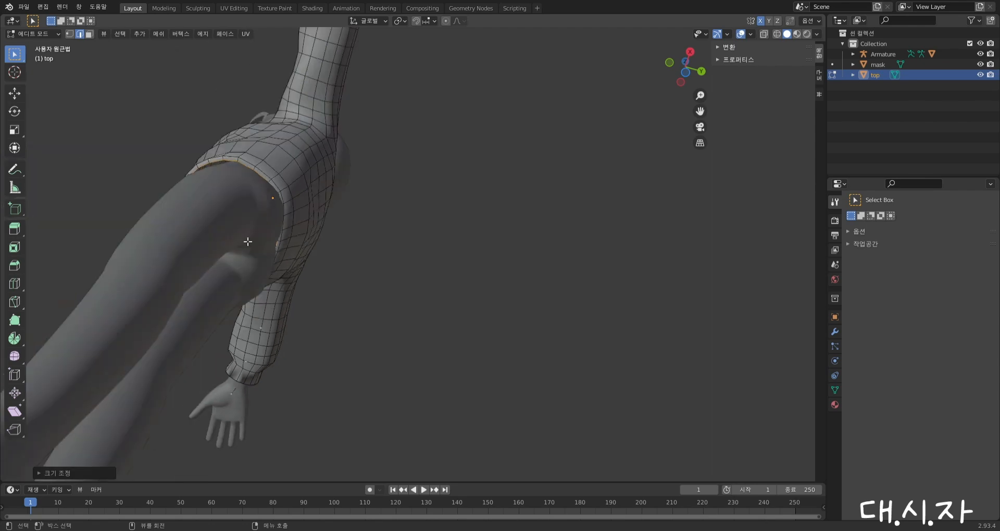
middle_drag(248, 239, 236, 329)
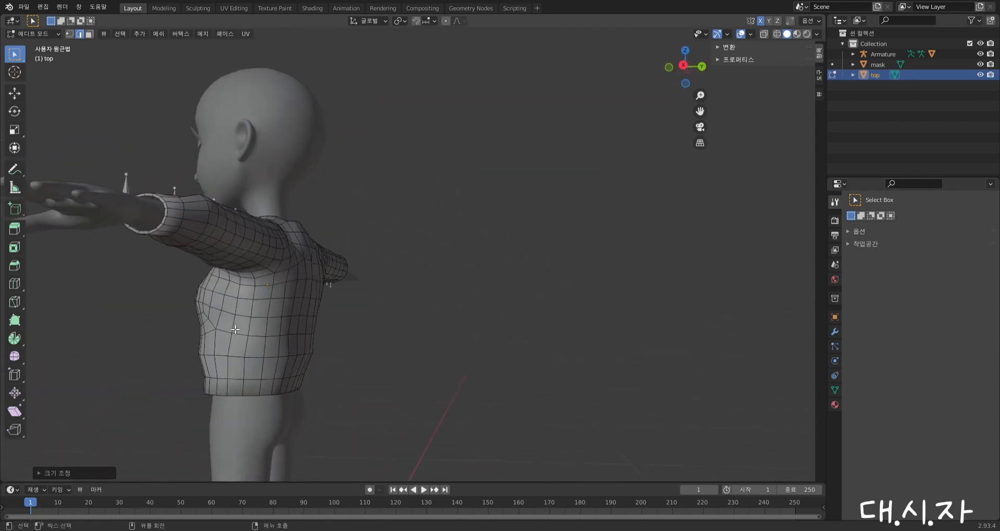
click(35, 33)
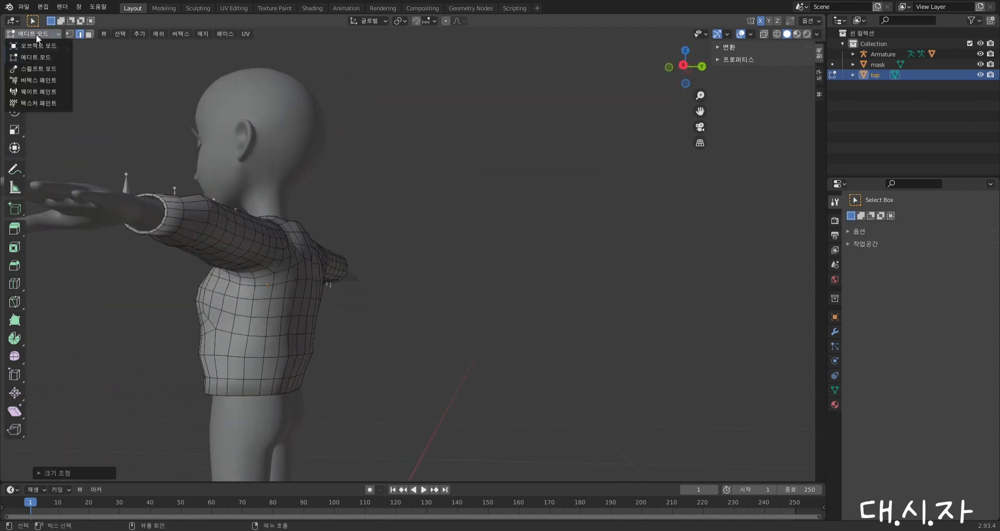
click(40, 68)
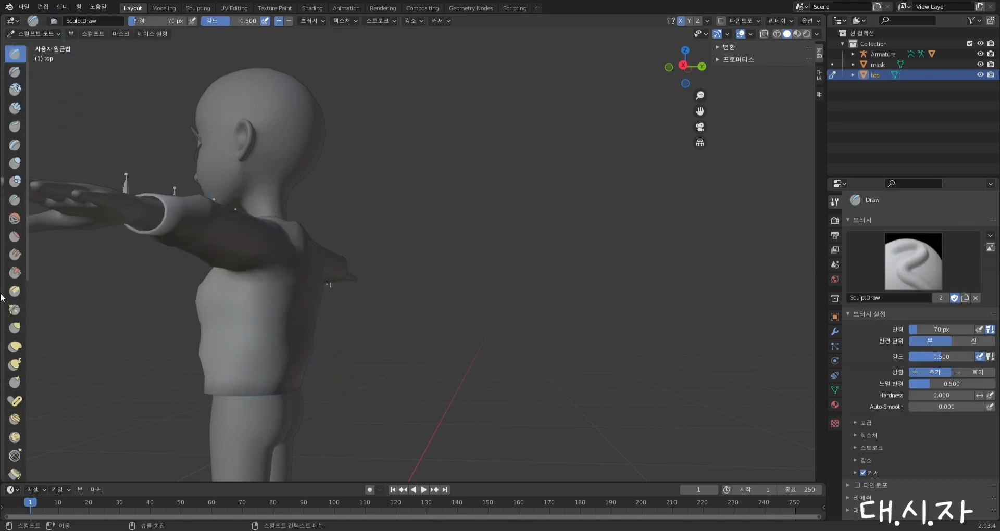
click(15, 329)
middle_drag(301, 402, 294, 377)
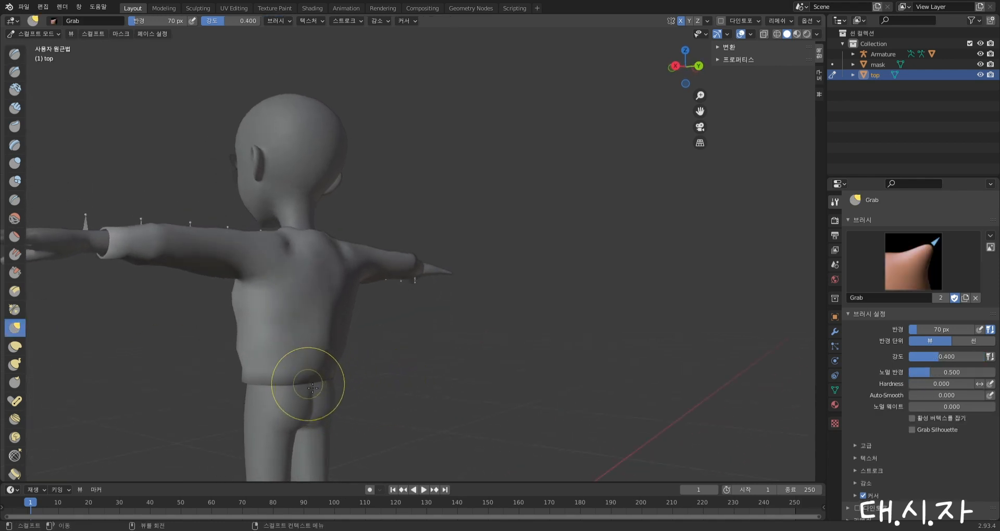
mouse_move(357, 391)
middle_down()
mouse_move(386, 363)
mouse_move(426, 354)
mouse_move(318, 350)
mouse_move(333, 360)
mouse_move(297, 375)
middle_up()
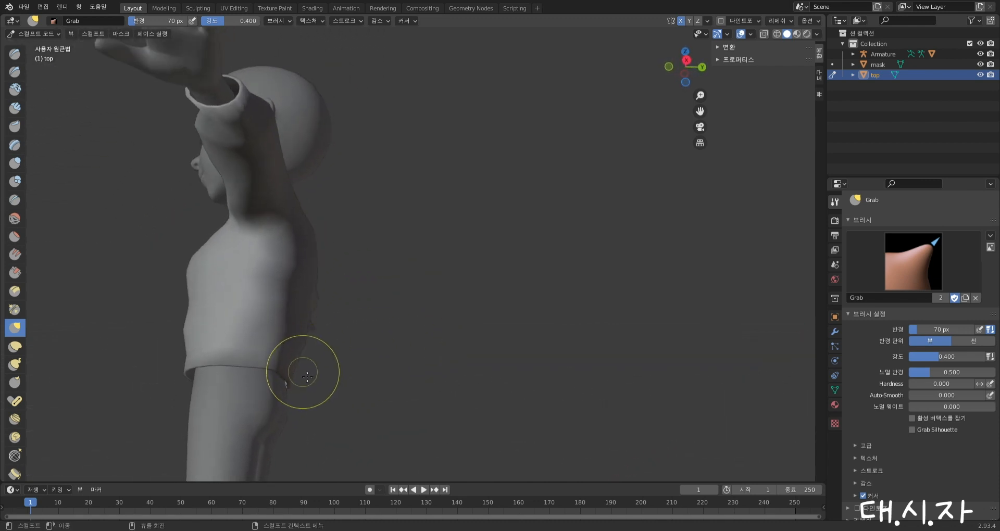
mouse_move(358, 377)
middle_down()
mouse_move(429, 375)
mouse_move(535, 404)
middle_up()
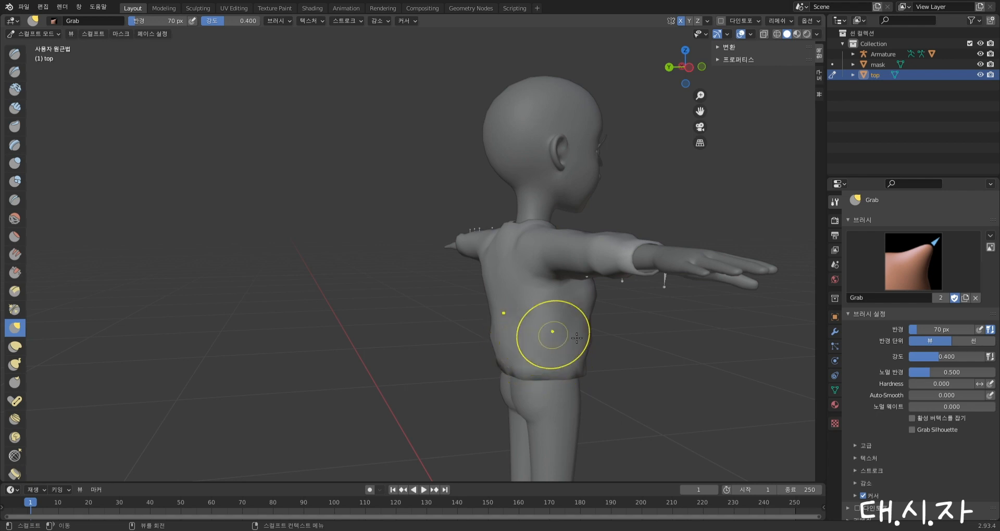
mouse_move(536, 341)
middle_down()
mouse_move(554, 276)
mouse_move(590, 298)
mouse_move(609, 286)
mouse_move(588, 285)
mouse_move(607, 261)
mouse_move(602, 309)
mouse_move(567, 325)
mouse_move(520, 219)
middle_up()
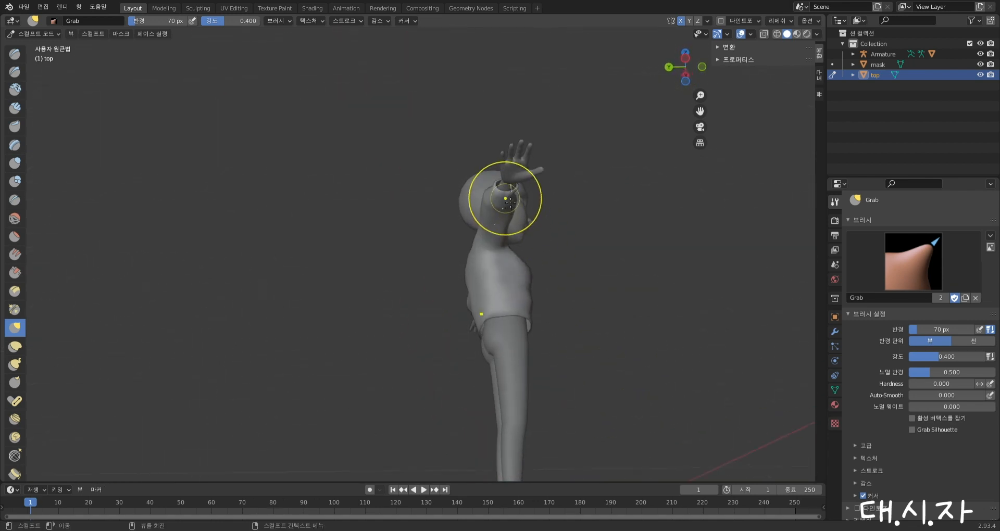
Reshape the sleeve end around the wrist with the Grab brush
drag(506, 193, 527, 208)
scroll(556, 216, down, 4)
scroll(502, 241, up, 5)
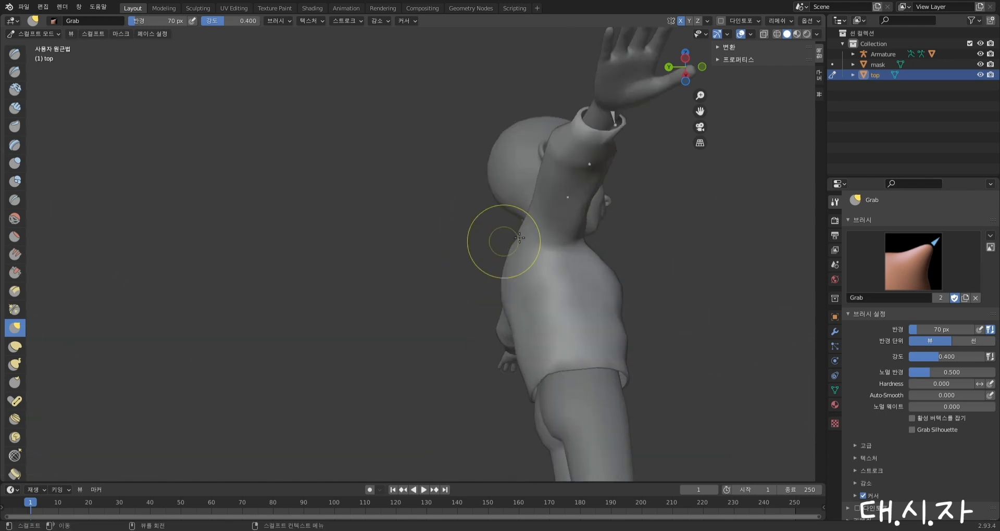
mouse_move(624, 176)
middle_down()
mouse_move(610, 230)
mouse_move(544, 248)
mouse_move(647, 246)
mouse_move(418, 335)
middle_up()
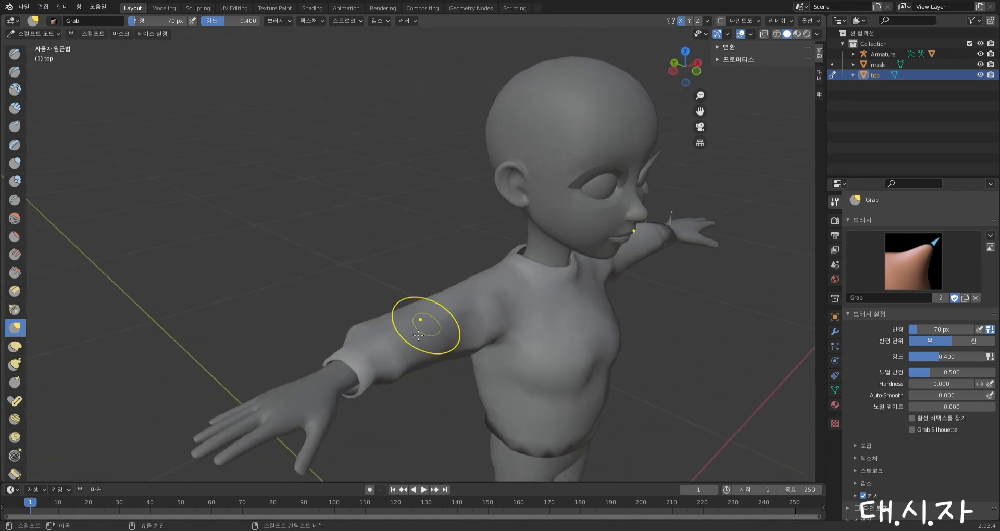
Switch to the Draw Sharp brush, check the sleeves and cuffs from behind and in front, and save the file
click(15, 72)
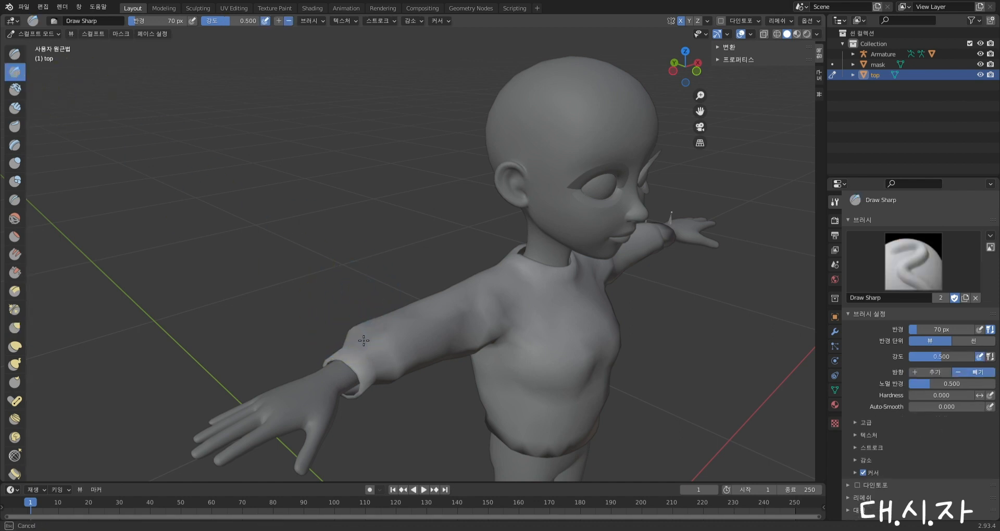
middle_drag(366, 337, 646, 271)
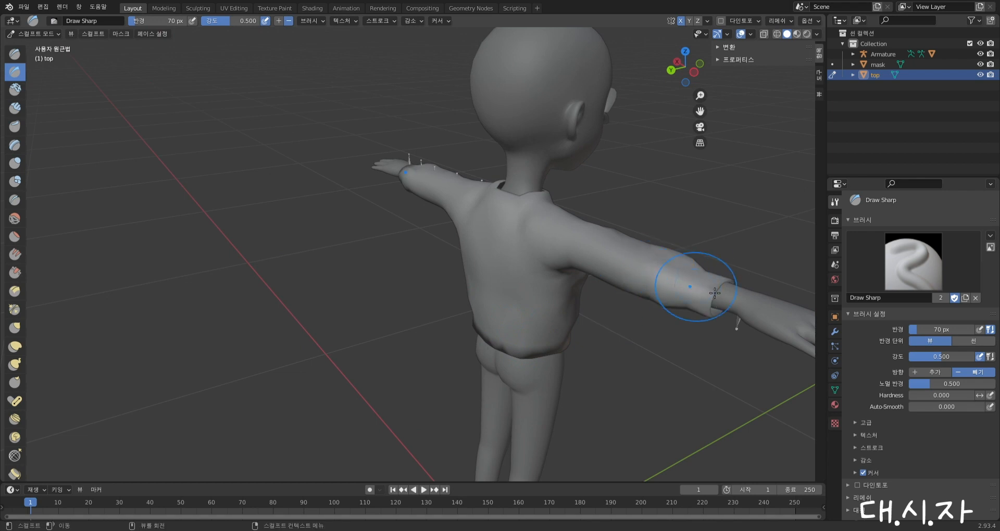
middle_drag(708, 308, 548, 346)
key(ctrl+s)
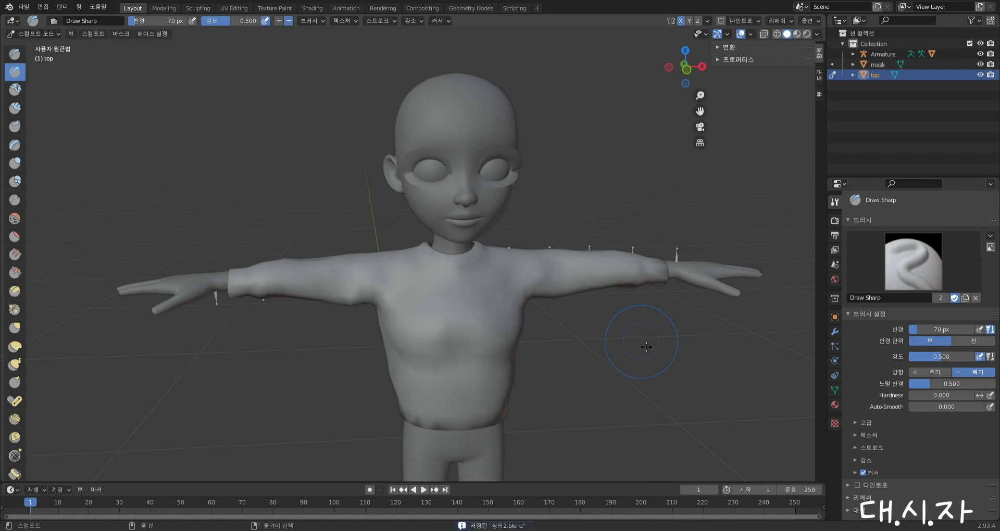
scroll(549, 347, down, 4)
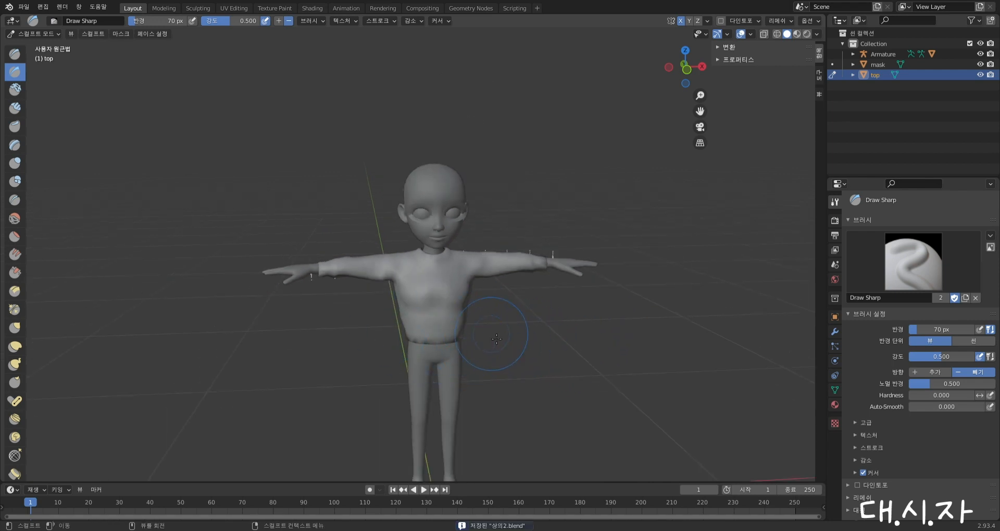
Return the top to Object Mode and inspect the finished garment on the character
click(23, 32)
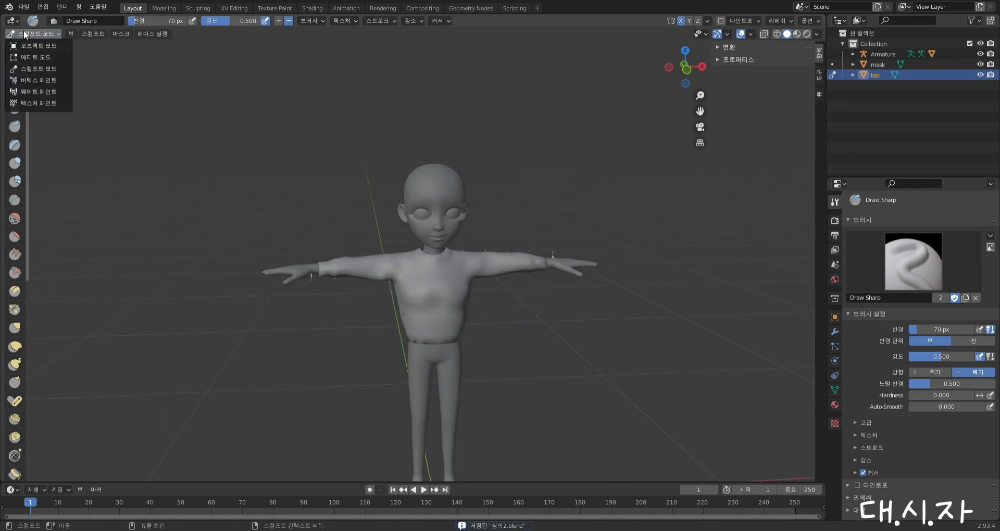
click(30, 46)
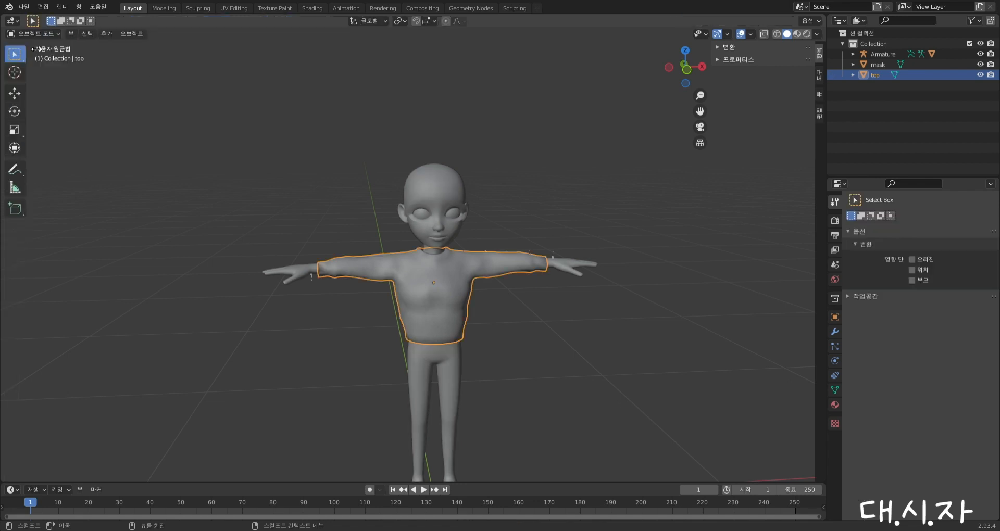
scroll(292, 246, up, 2)
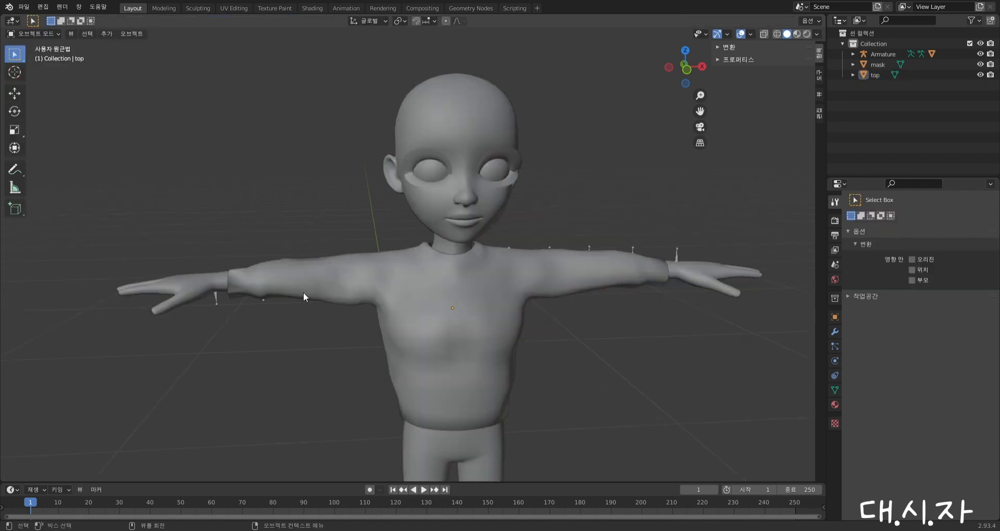
middle_drag(303, 292, 478, 320)
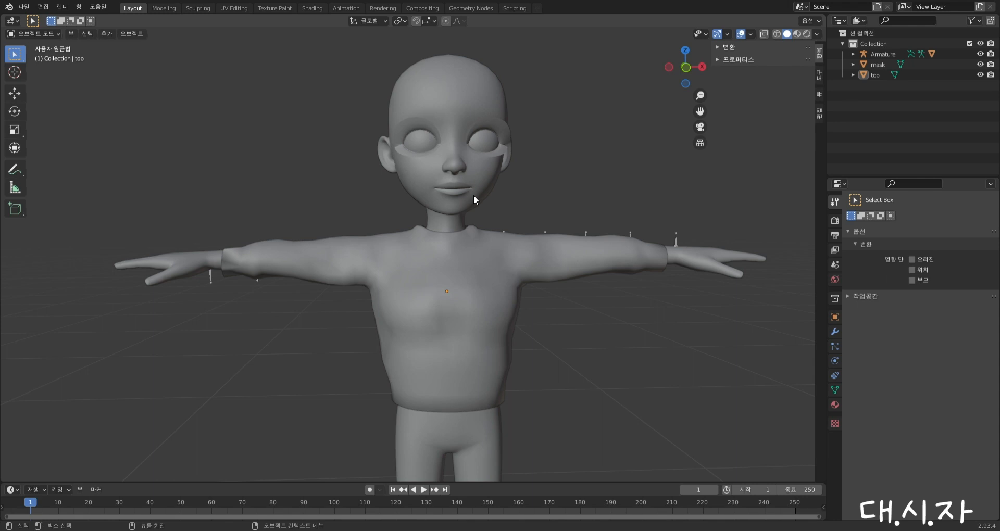
scroll(474, 196, up, 1)
middle_drag(610, 271, 575, 284)
Select the Armature and enable In Front in its viewport display so the bones show through the body and top
click(739, 279)
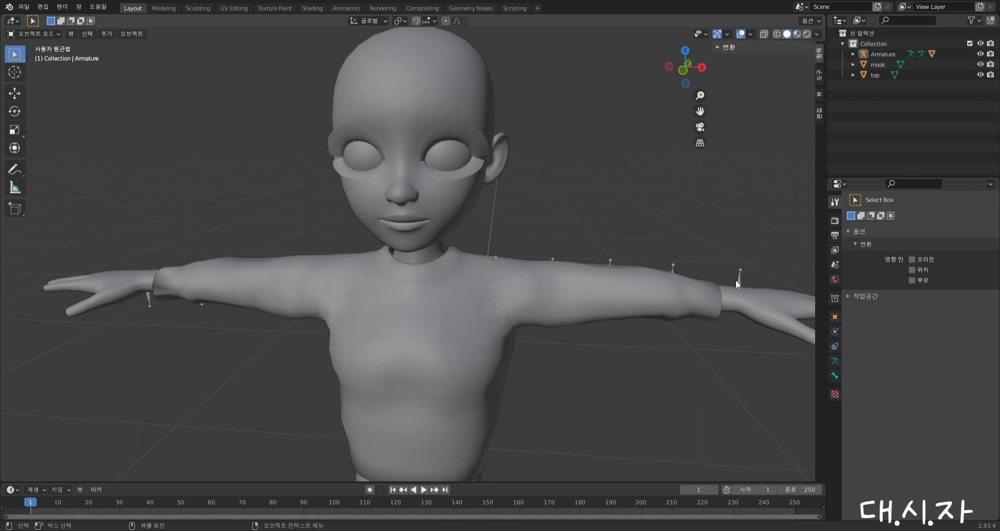
click(739, 280)
scroll(623, 292, down, 1)
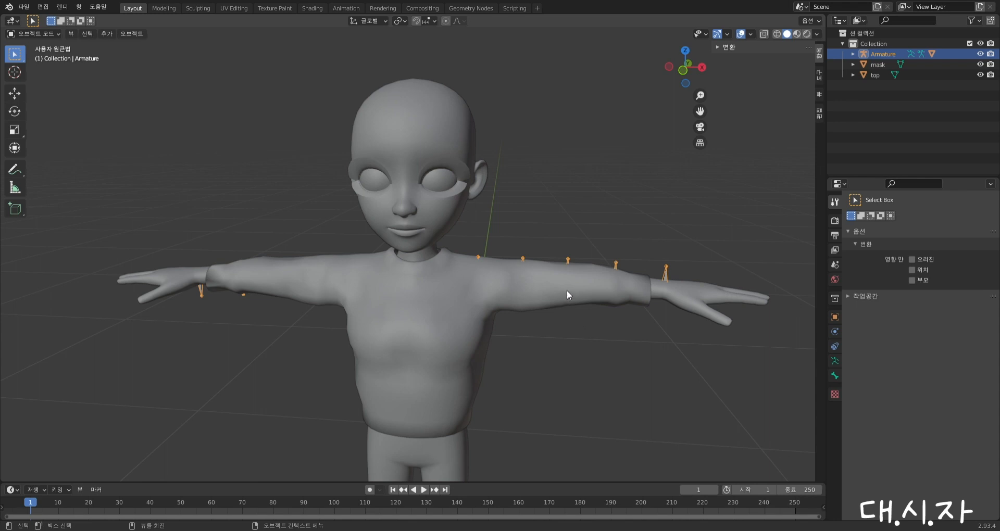
click(632, 257)
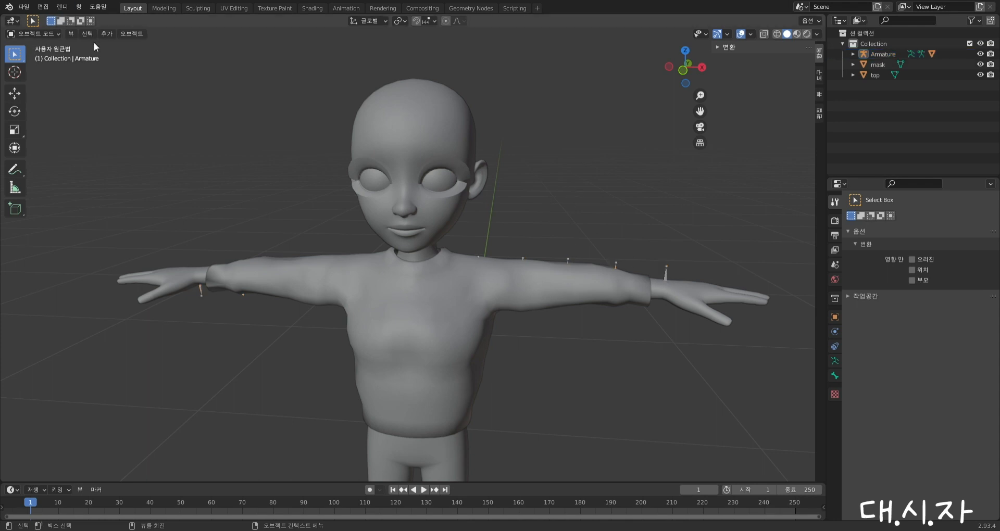
click(665, 272)
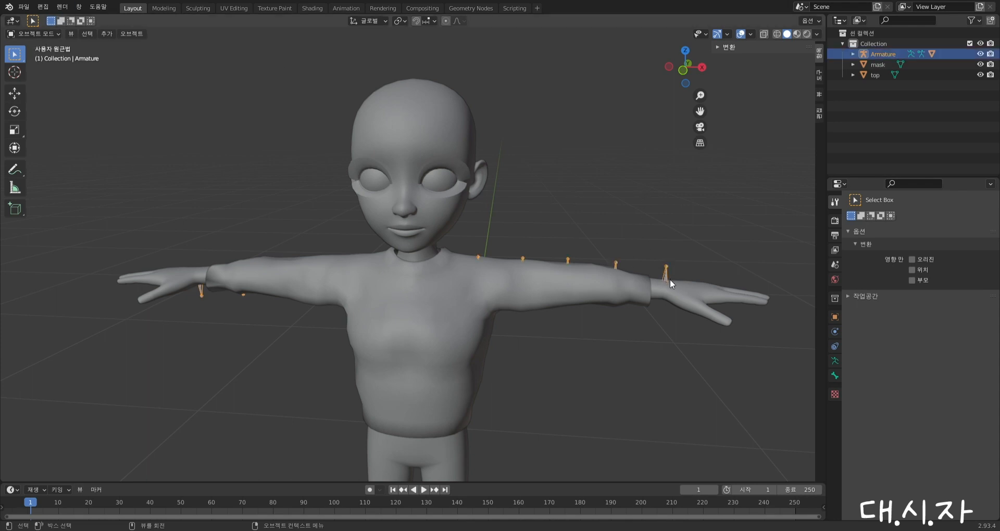
click(835, 317)
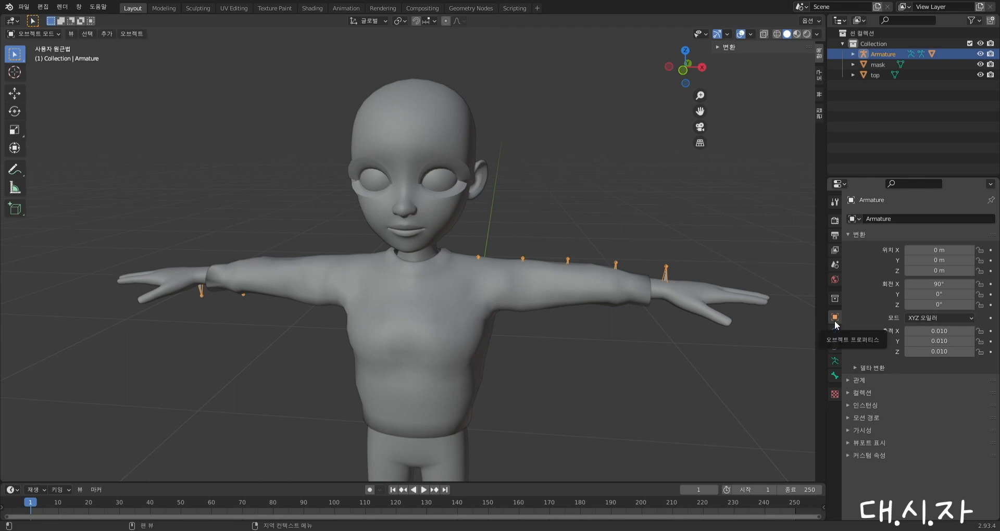
click(865, 444)
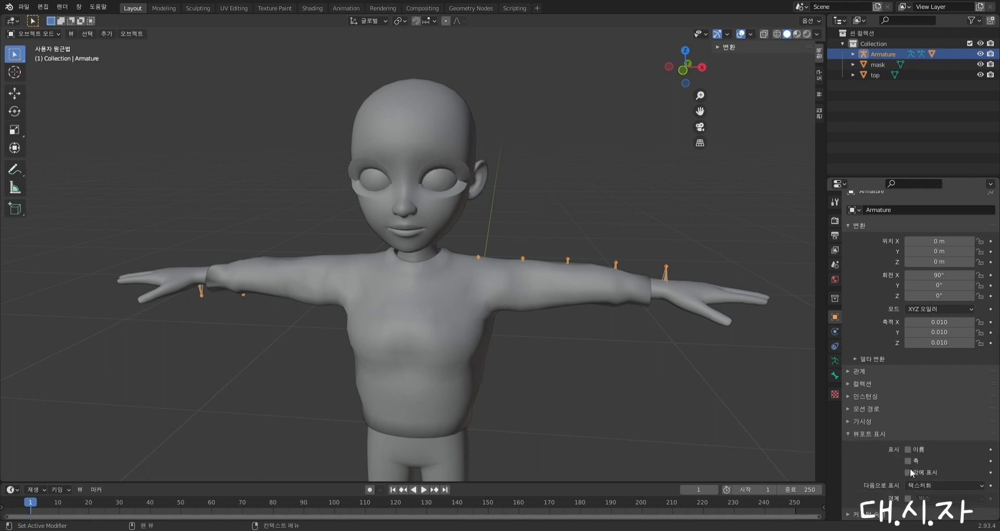
click(908, 471)
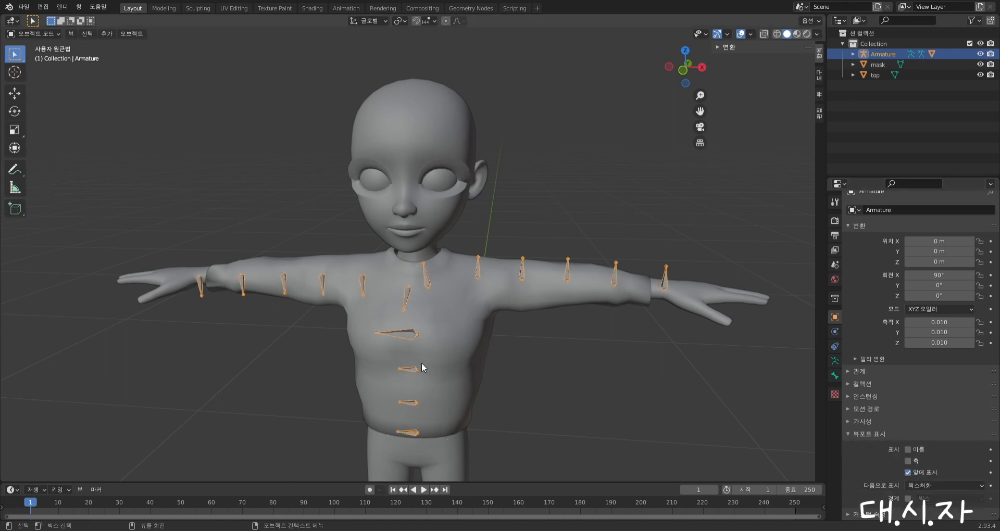
click(740, 355)
middle_drag(662, 277, 662, 286)
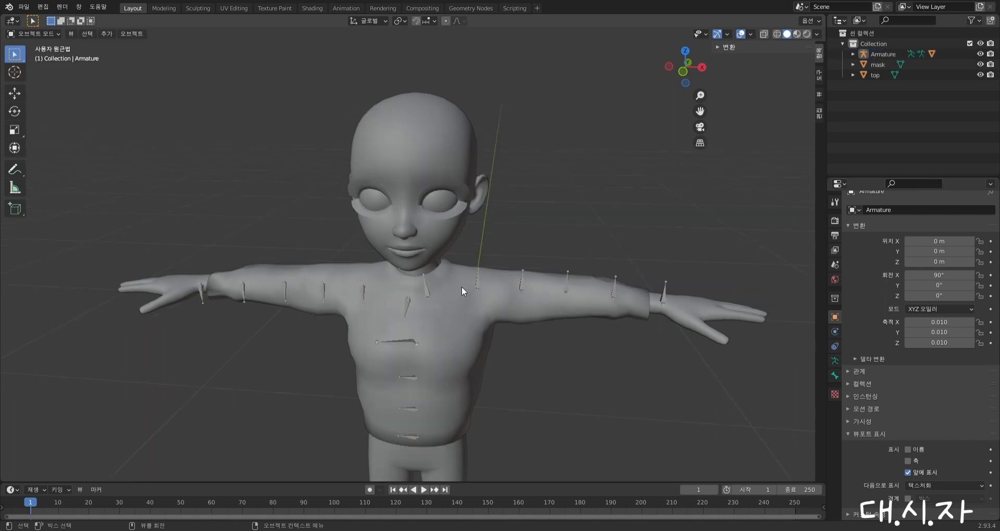
Parent the top to the Armature with Automatic Weights
click(472, 334)
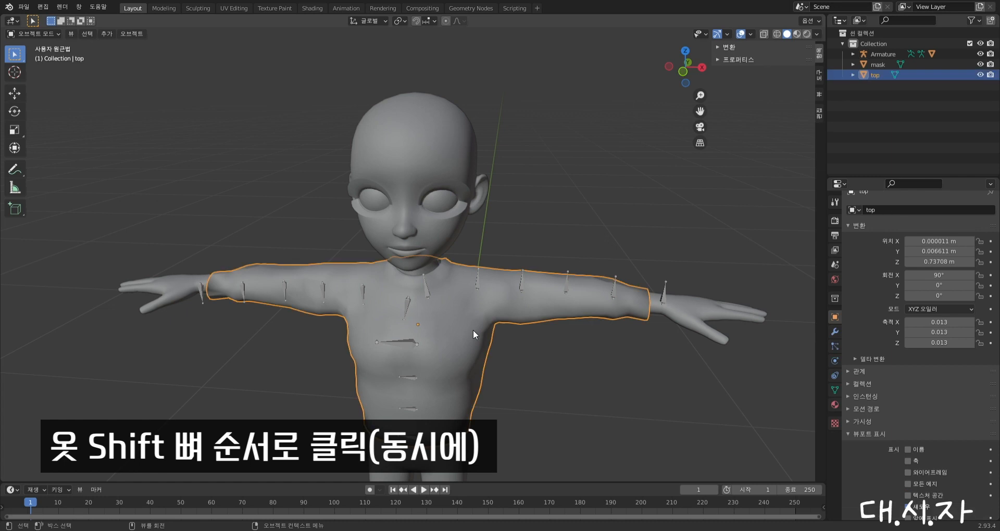
key(shift)
shift+click(664, 292)
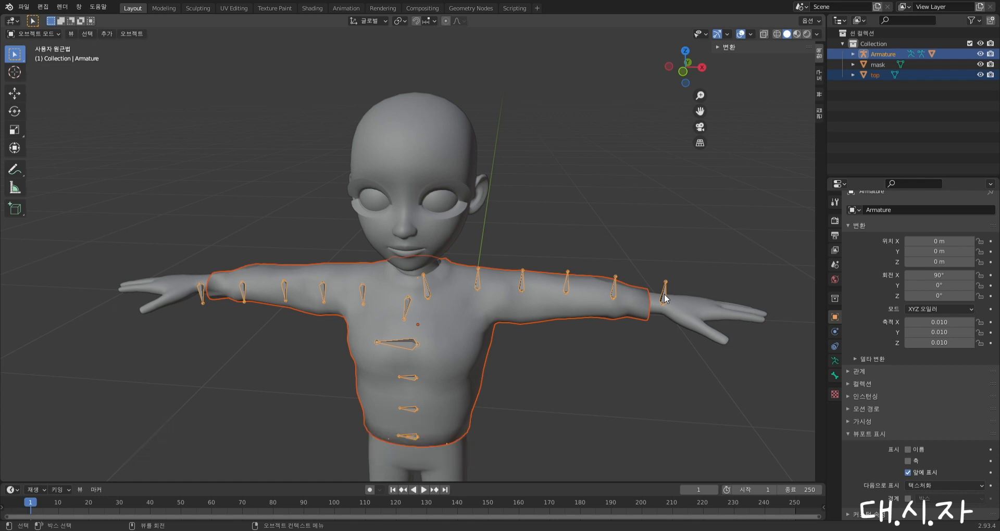
key(ctrl+p)
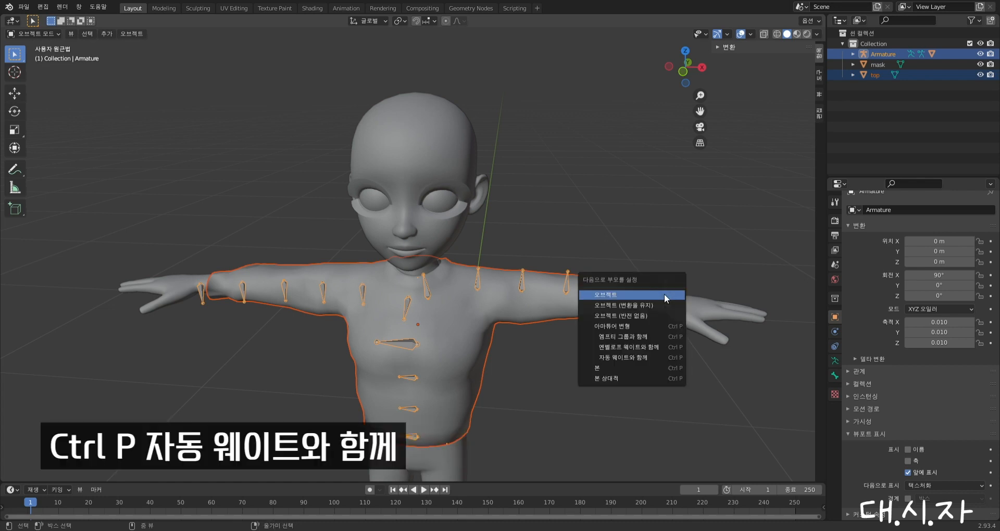
click(644, 361)
middle_drag(644, 362, 578, 325)
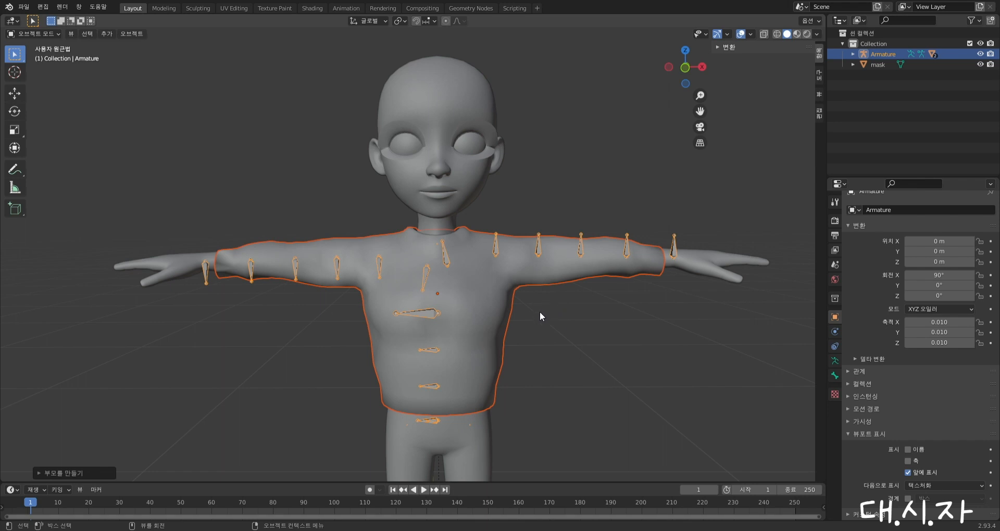
click(588, 177)
Expand the Armature's children in the object list and unhide the original OTR_52 garment
click(852, 54)
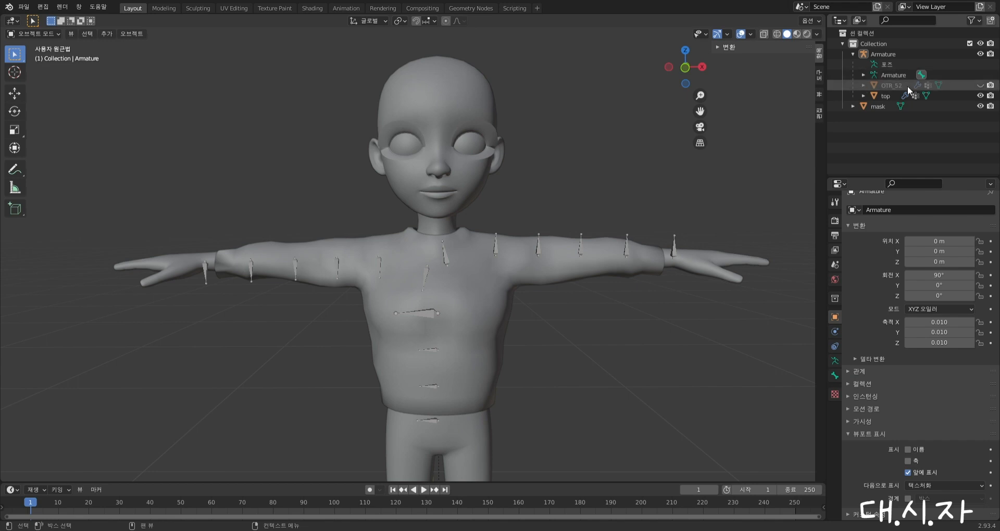
click(980, 85)
scroll(445, 240, down, 2)
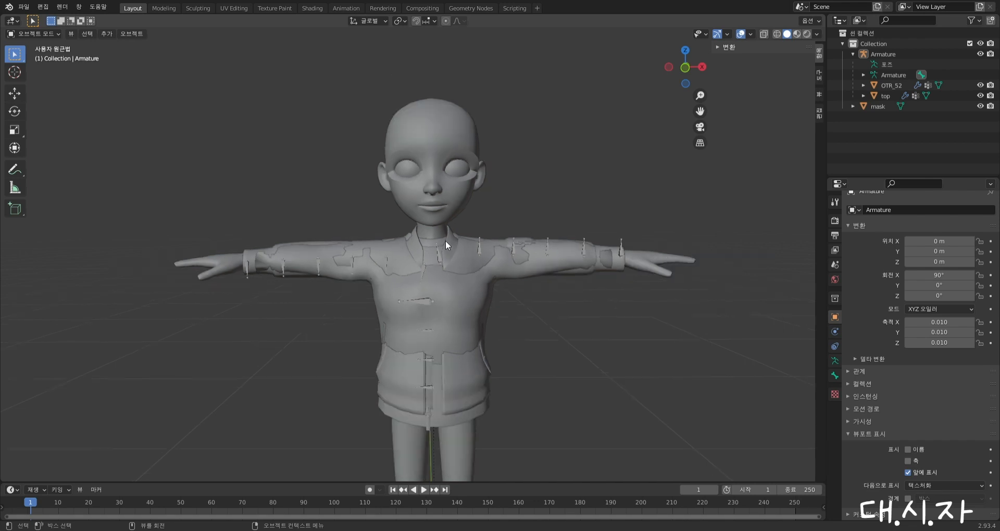
Select the Armature, the original OTR_52 garment and the top in that order, and switch to Weight Paint mode
click(622, 246)
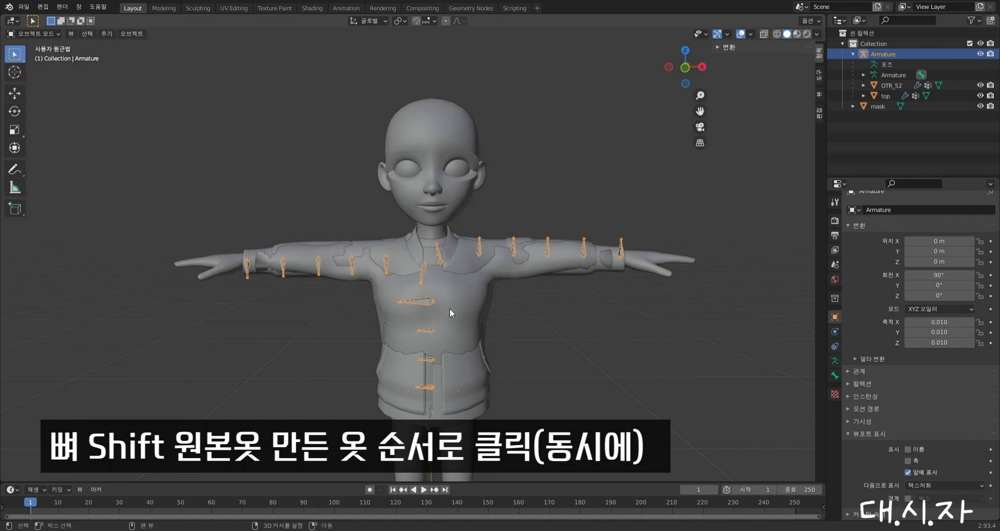
shift+click(472, 402)
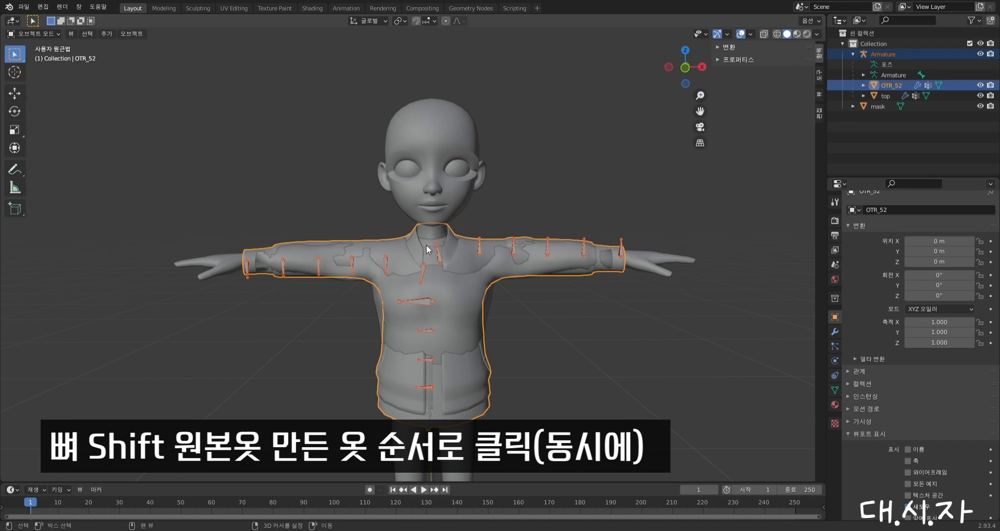
shift+click(398, 259)
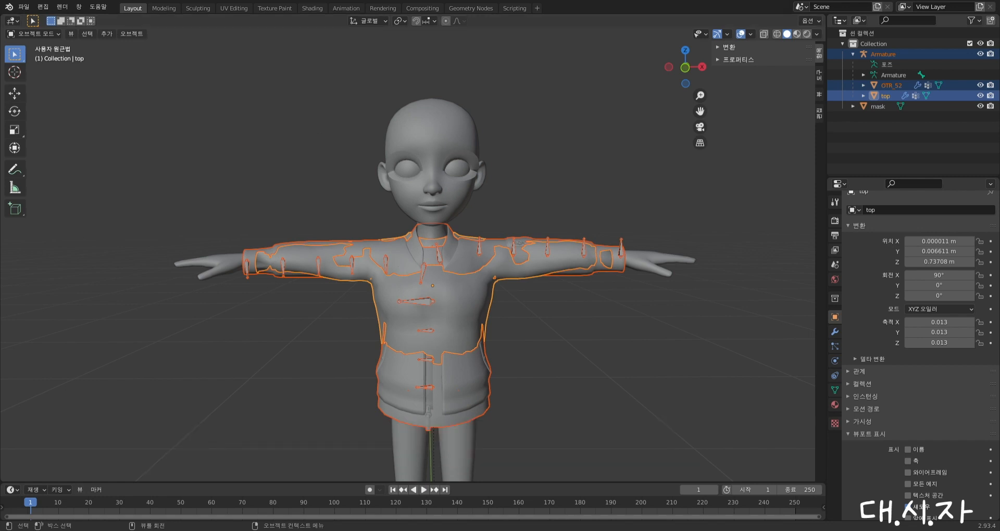
click(35, 34)
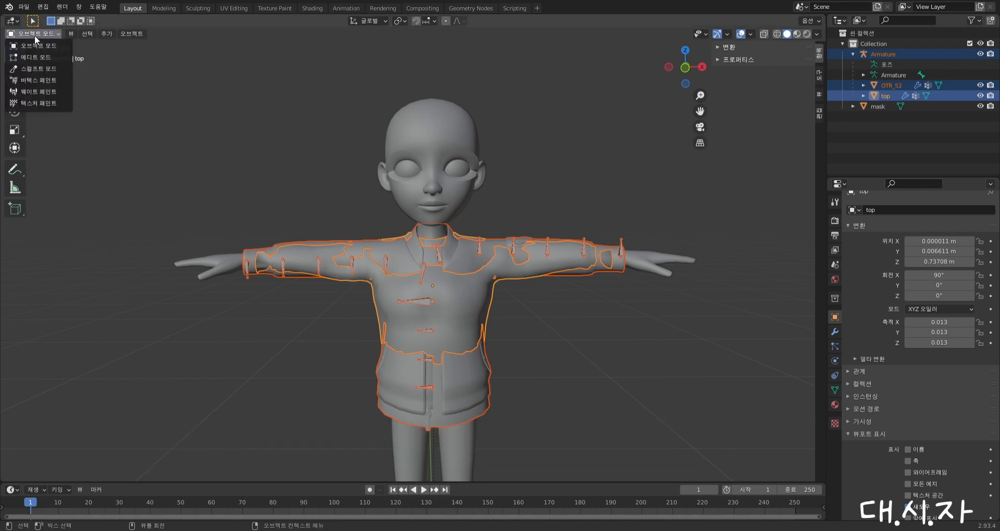
click(45, 96)
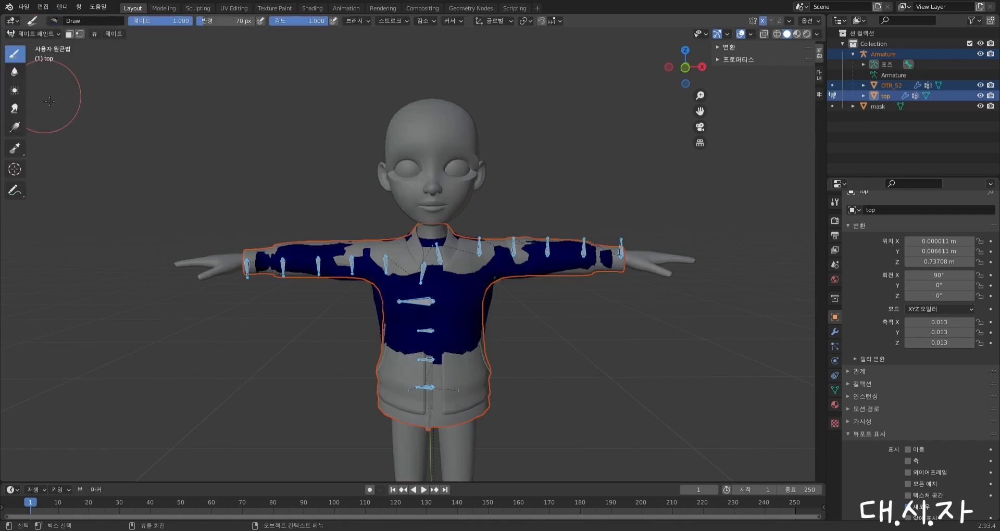
mouse_move(445, 307)
middle_down()
mouse_move(551, 299)
mouse_move(420, 290)
mouse_move(441, 319)
middle_up()
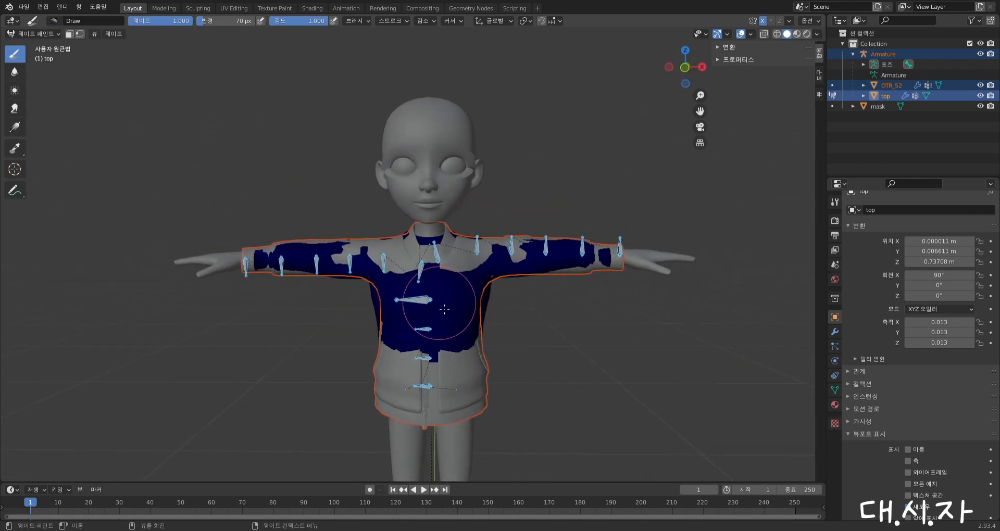
Transfer the weights from OTR_52 to the top, with the source layers selection set to By Name (이름으로)
click(118, 37)
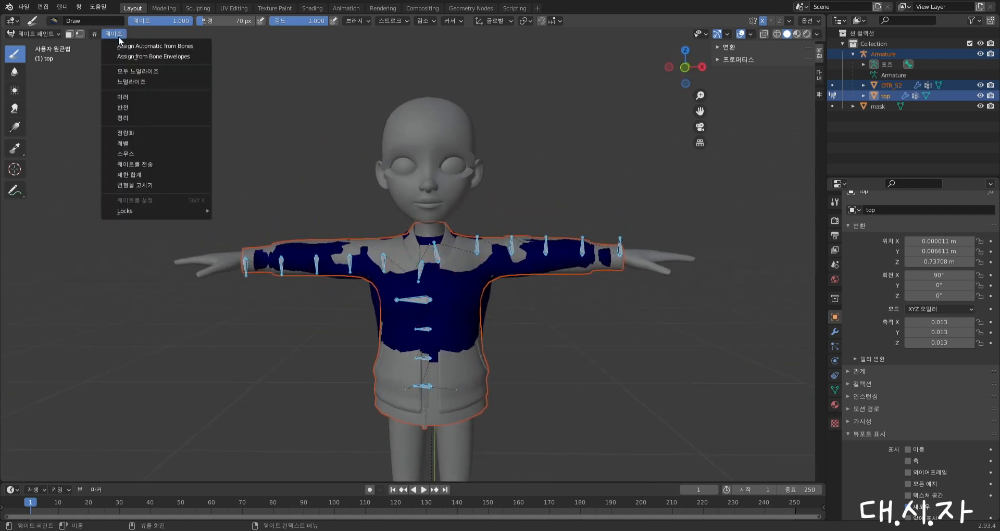
click(174, 163)
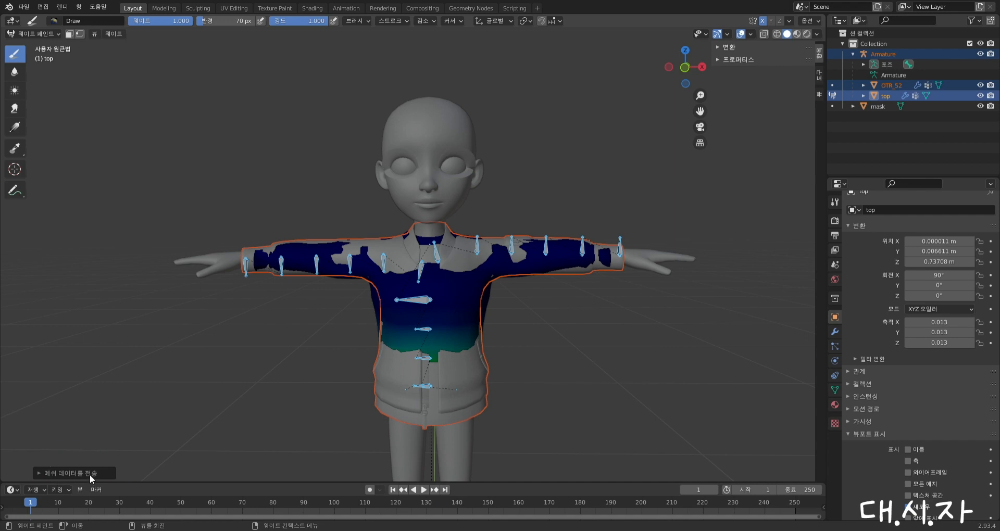
click(89, 473)
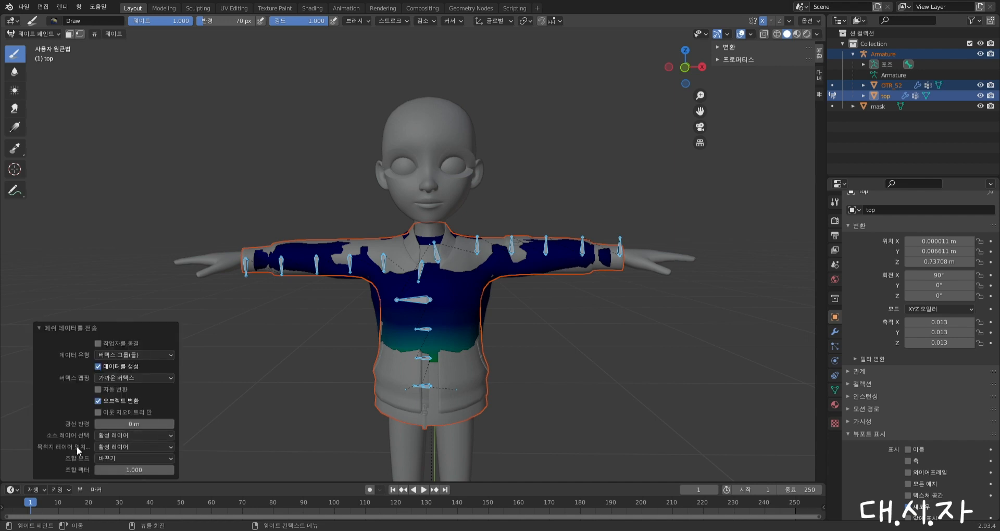
click(123, 436)
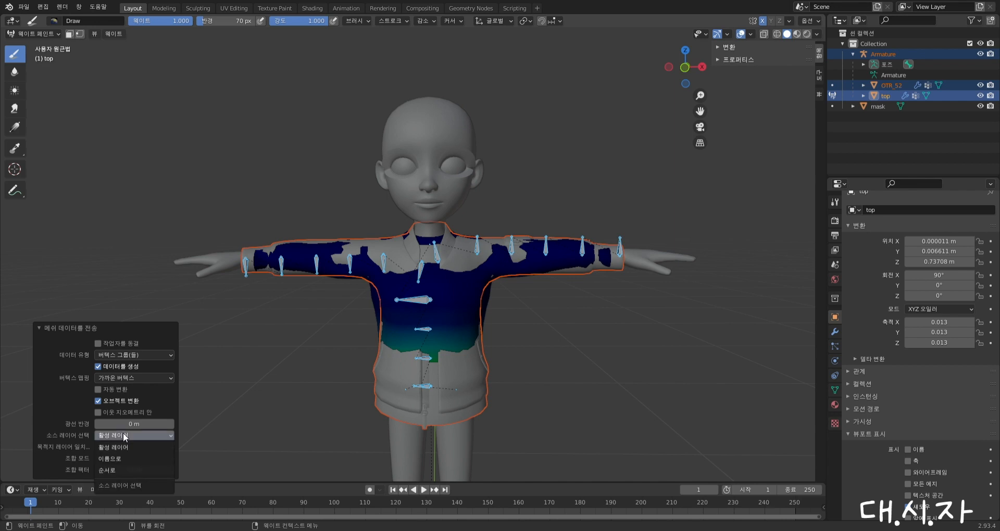
click(114, 459)
Return to Object Mode and hide the original OTR_52 garment
click(24, 33)
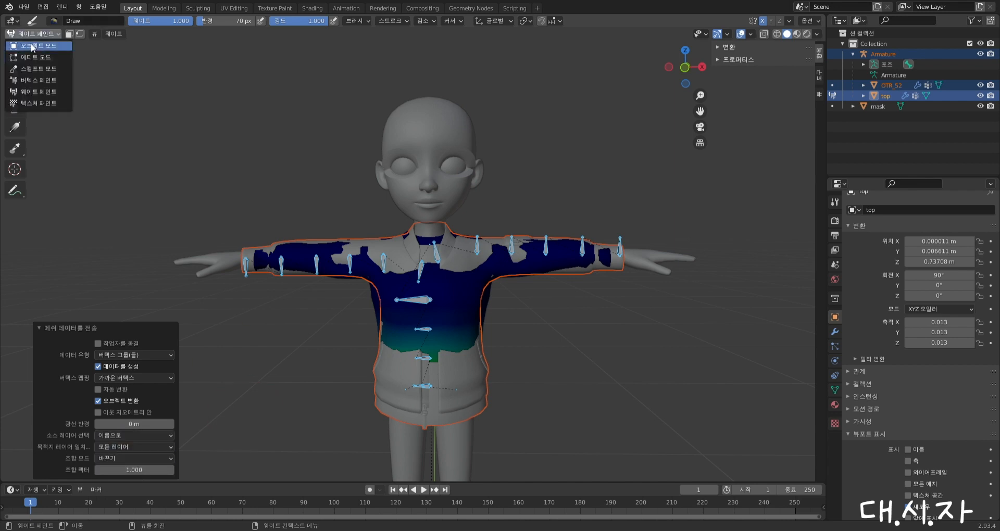
click(33, 45)
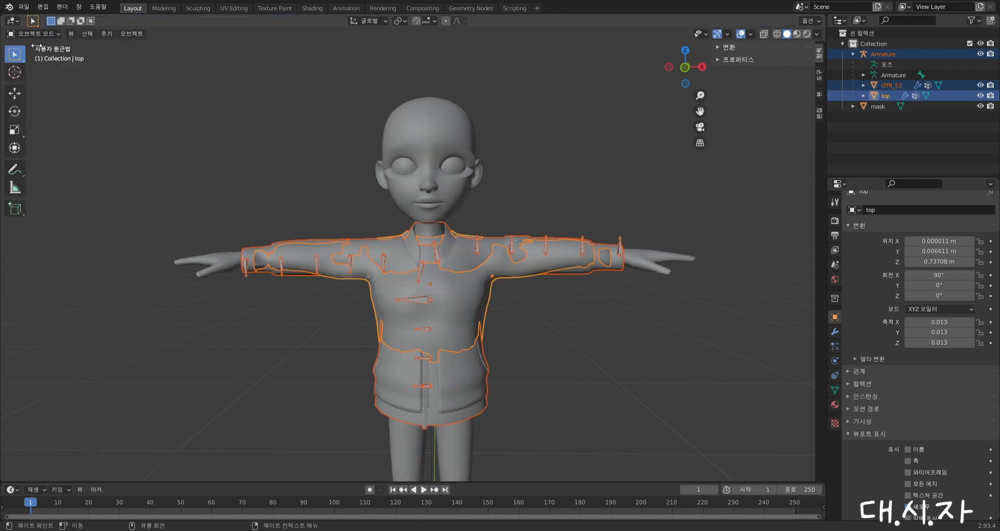
click(530, 359)
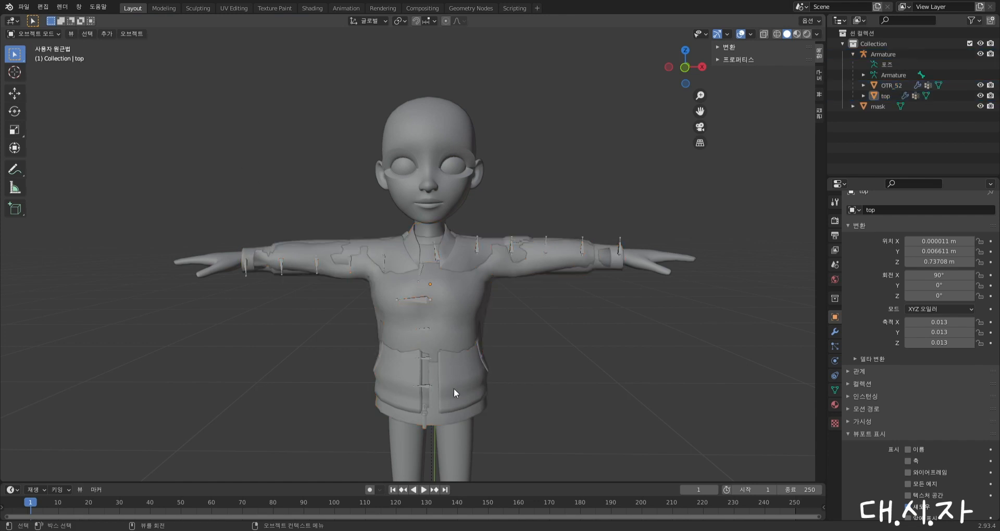
click(454, 388)
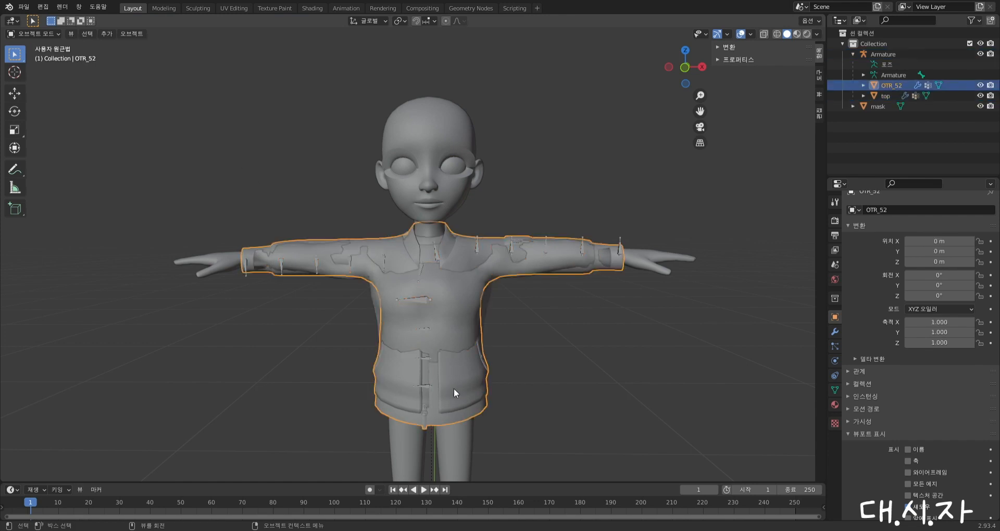
key(h)
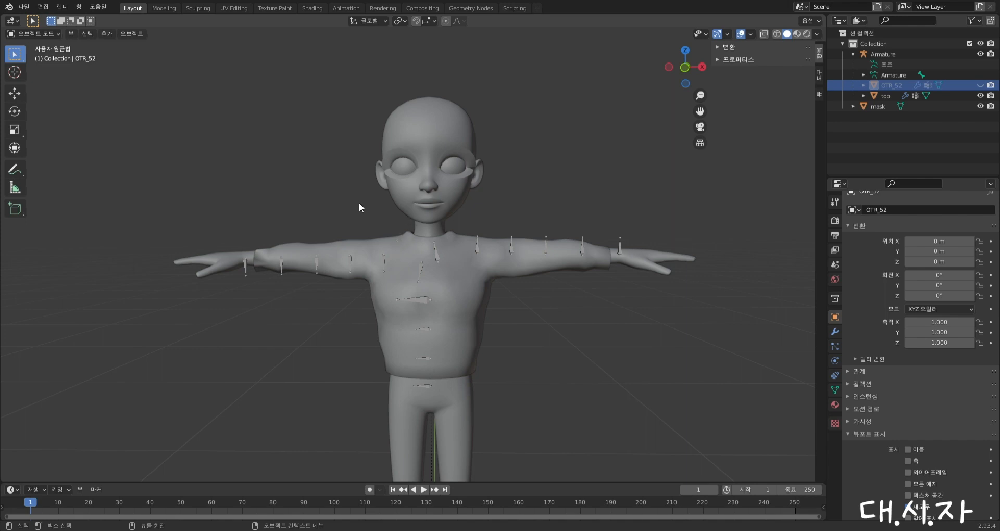
Select the Armature on the character
mouse_move(360, 203)
middle_down()
mouse_move(379, 224)
mouse_move(363, 216)
middle_up()
click(475, 258)
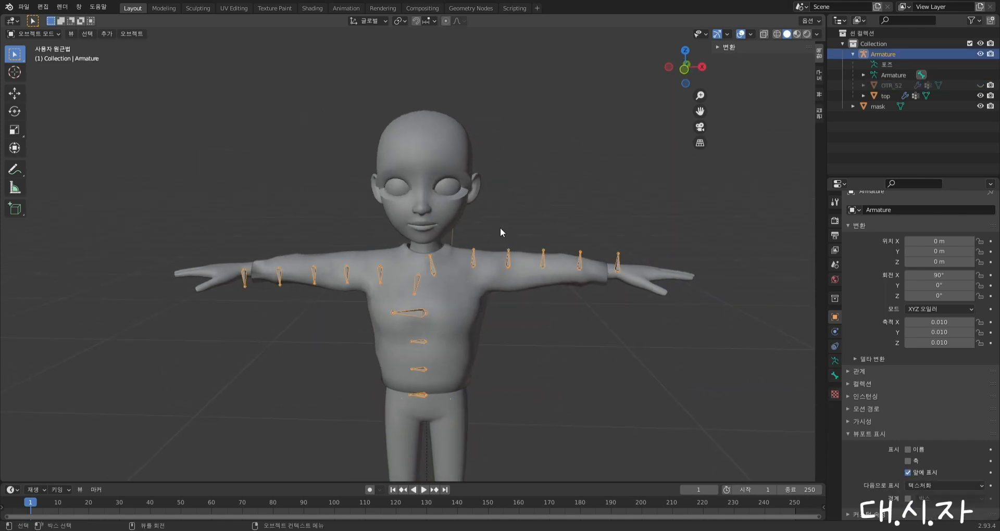
Switch the armature to Pose Mode and clear the bone selection
click(44, 34)
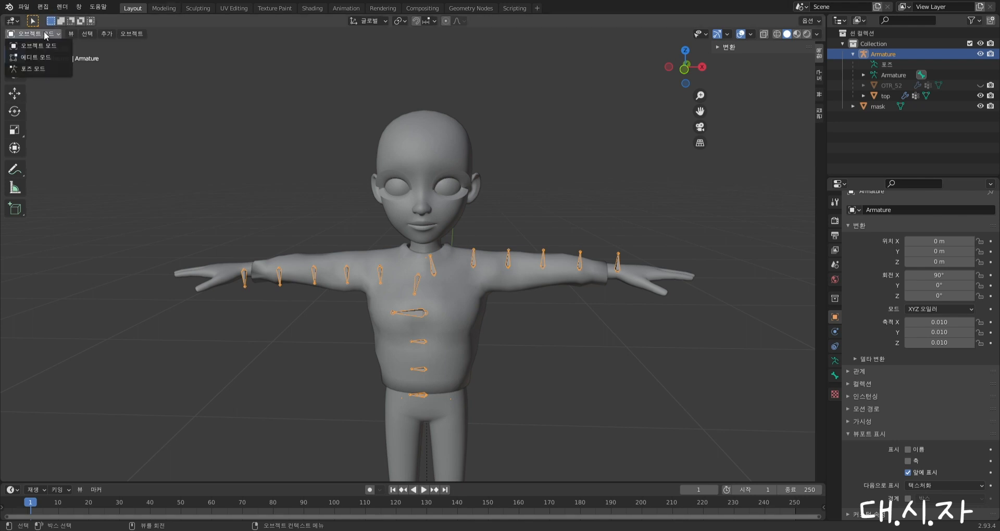
click(35, 68)
middle_drag(116, 125, 467, 300)
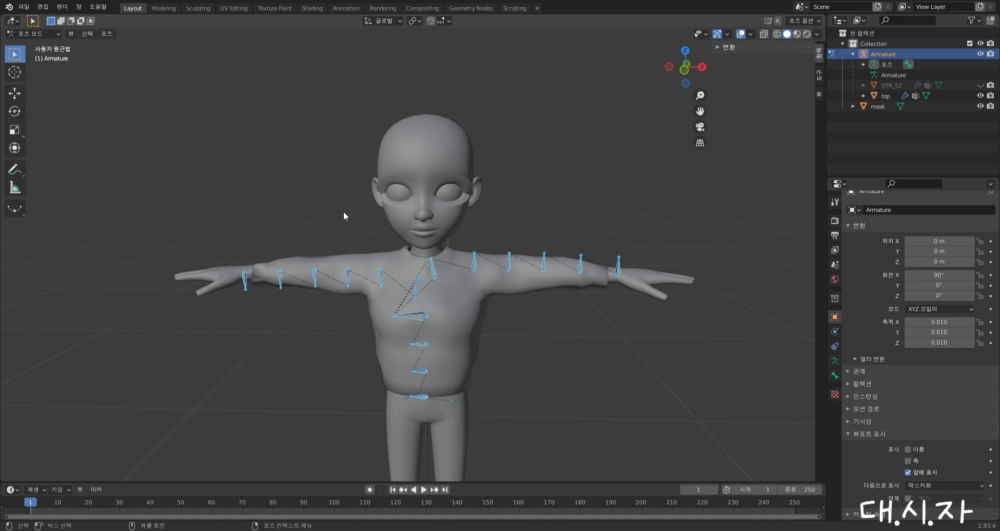
click(314, 207)
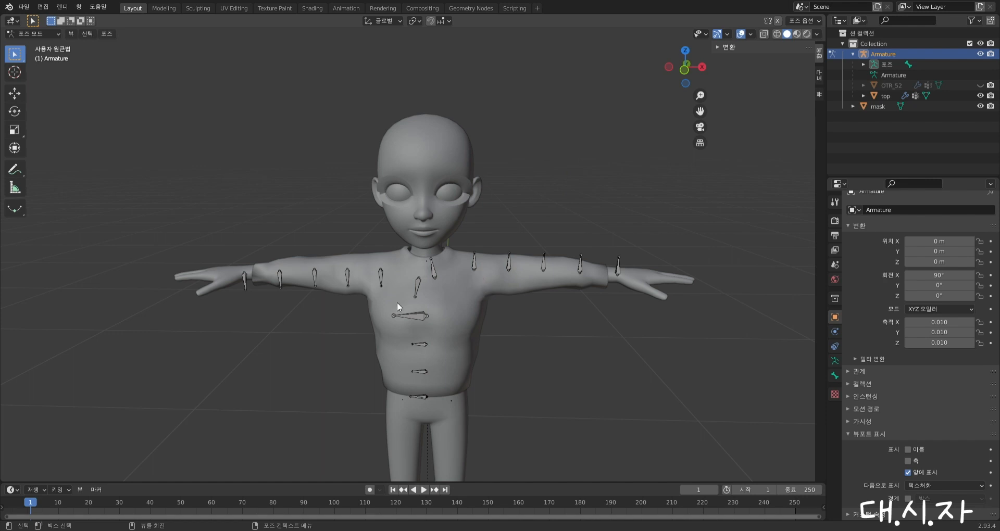
Rotate the upperArm_R bone by about -58.8° in the front view to lower that sleeve of the shirt
scroll(399, 276, up, 3)
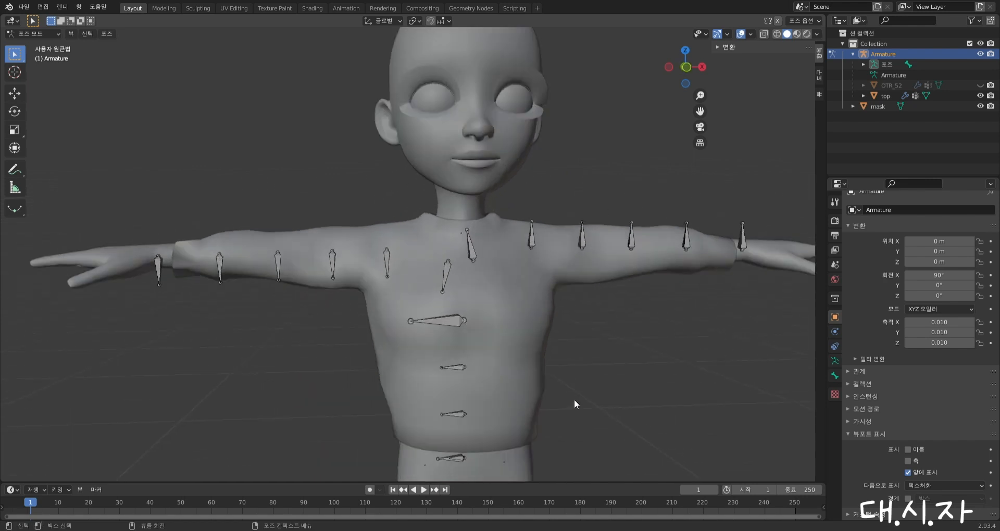
scroll(536, 345, down, 3)
middle_drag(535, 328, 453, 292)
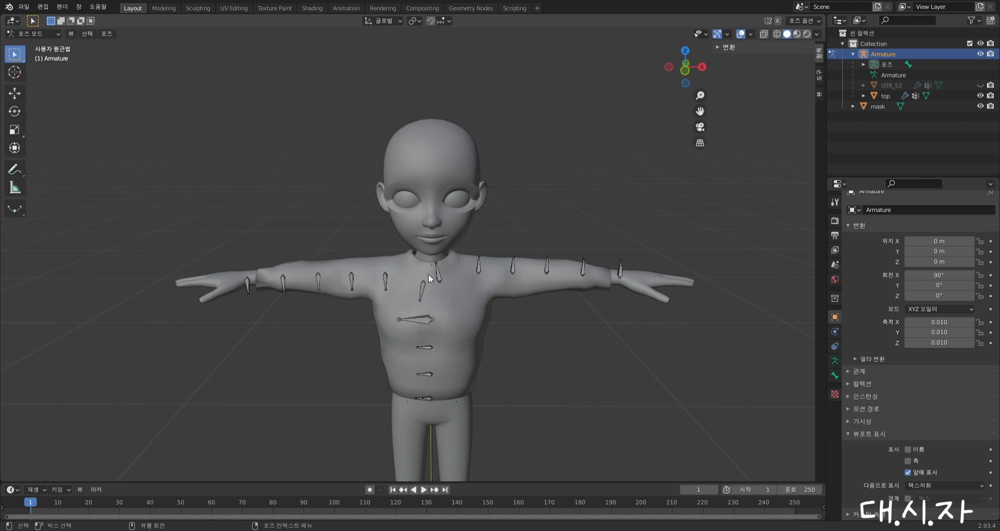
scroll(428, 274, up, 3)
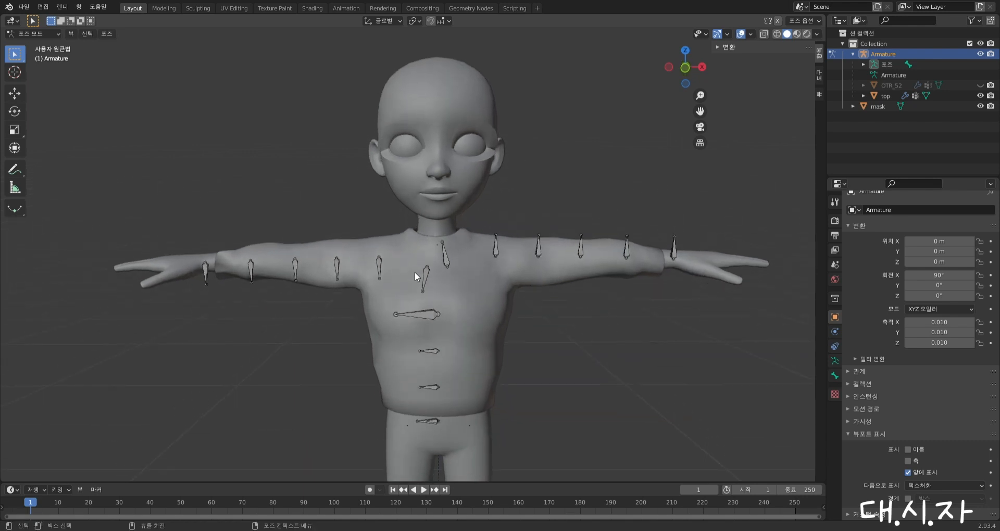
shift+click(378, 263)
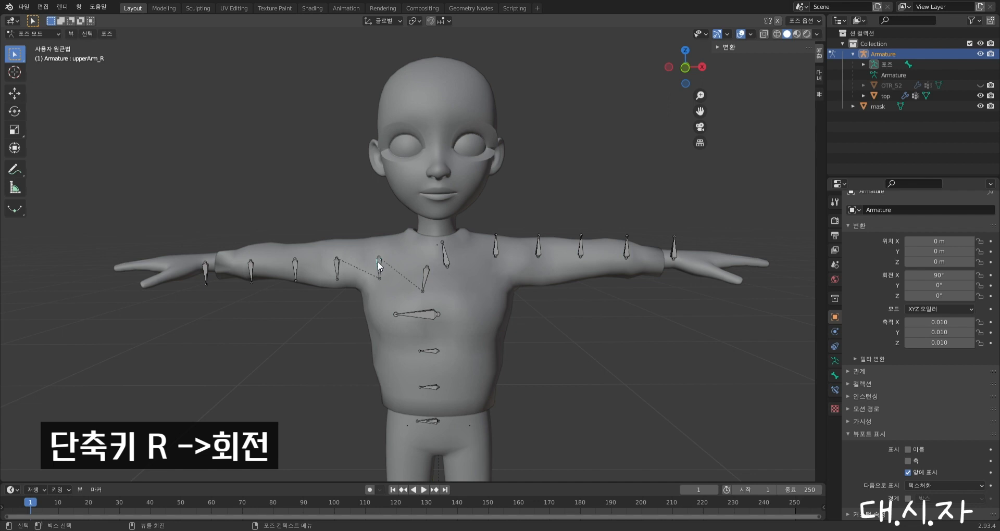
key(r)
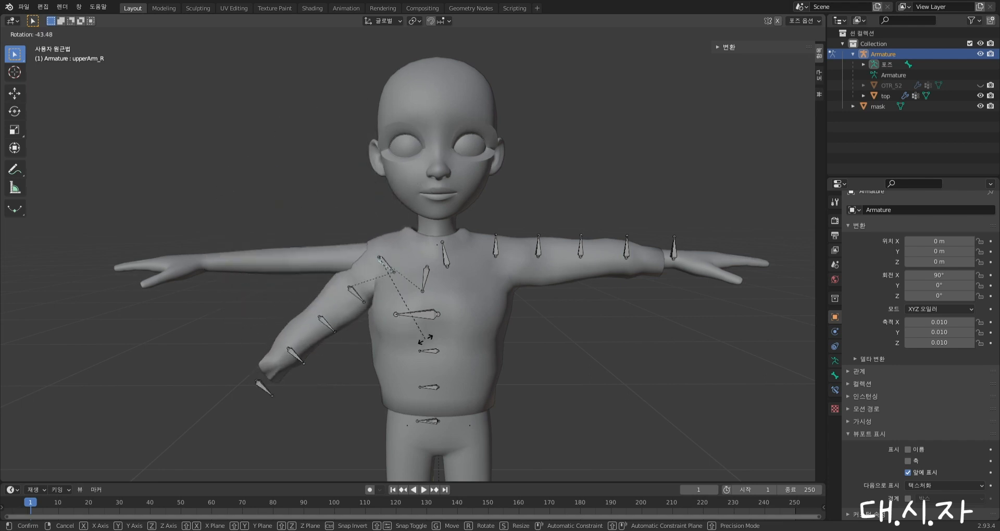
click(470, 348)
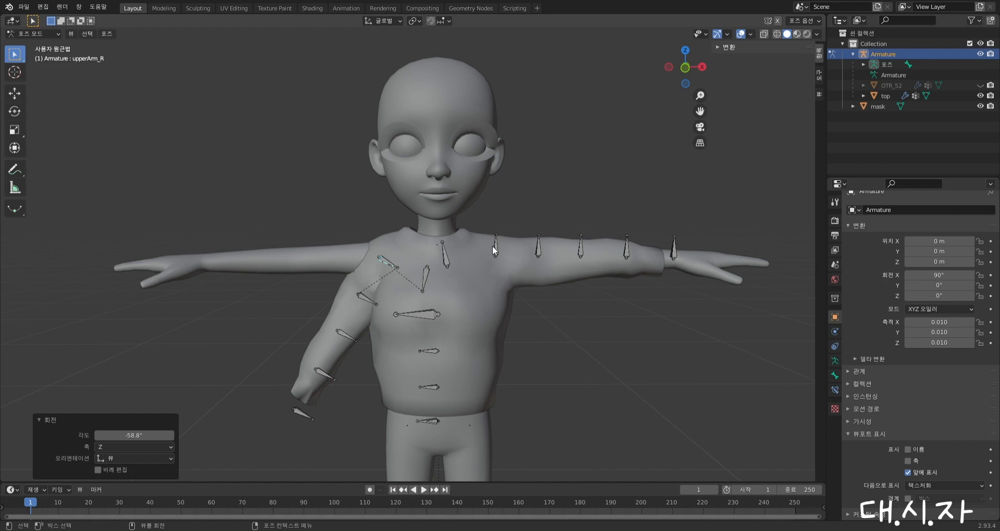
Rotate the upperArm_L bone by about 60.7° in the front view to lower the opposite sleeve
click(592, 115)
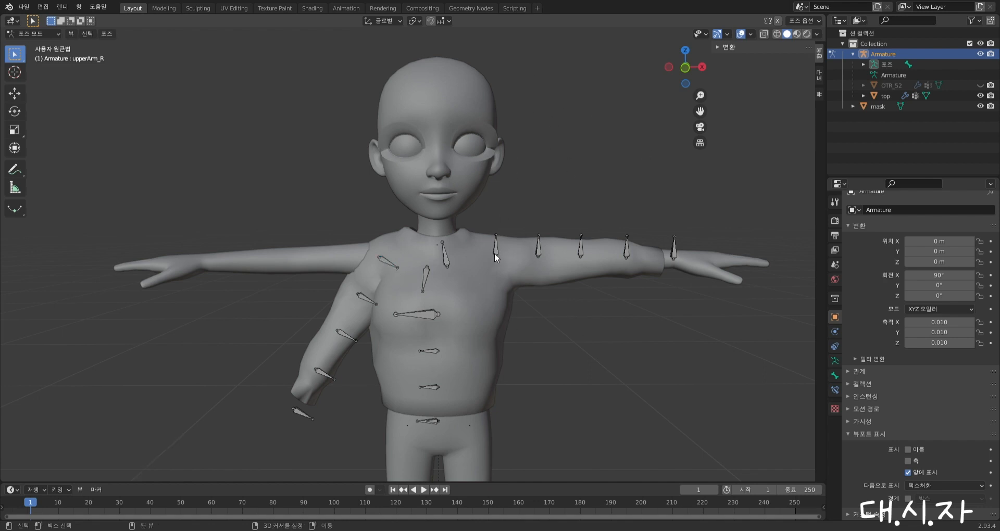
key(r)
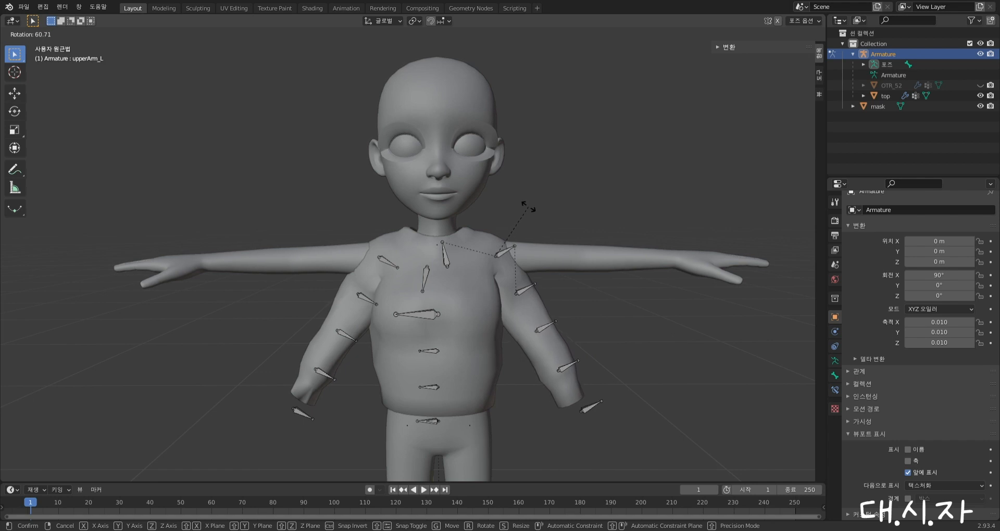
click(528, 203)
scroll(547, 259, up, 2)
middle_drag(548, 260, 405, 268)
scroll(335, 263, up, 3)
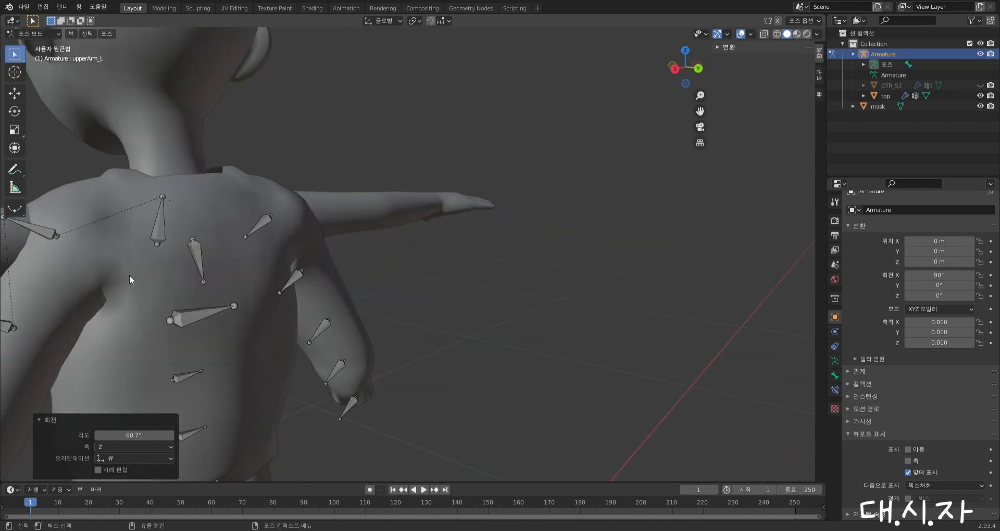
scroll(129, 275, down, 2)
middle_drag(171, 283, 387, 269)
scroll(367, 273, down, 4)
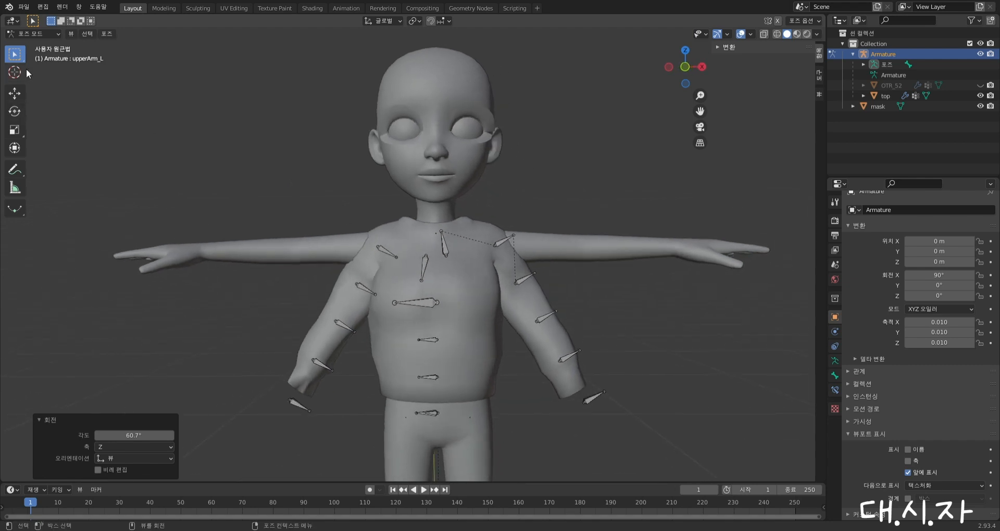
Return the armature to Object Mode, deselect it, and hide the mask body mesh
click(37, 33)
click(35, 45)
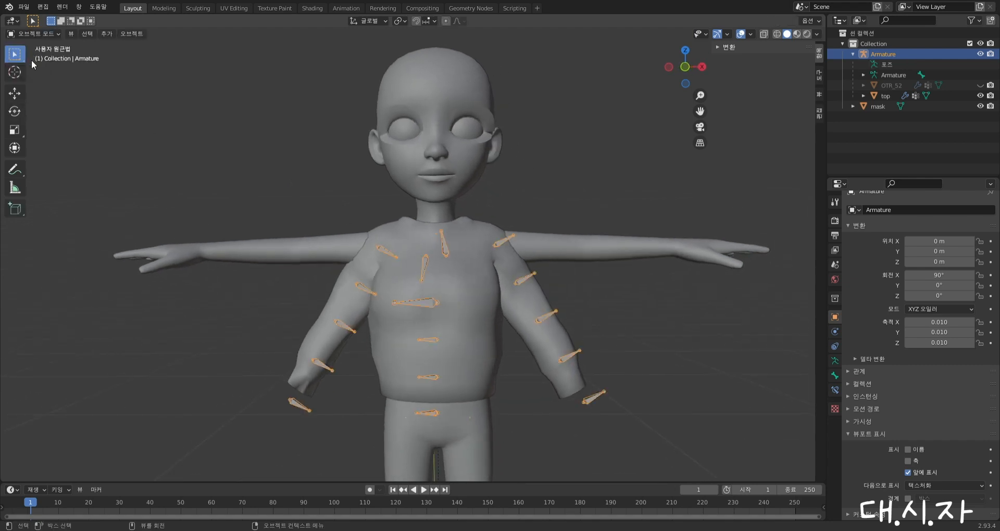
click(573, 183)
middle_drag(575, 227, 556, 201)
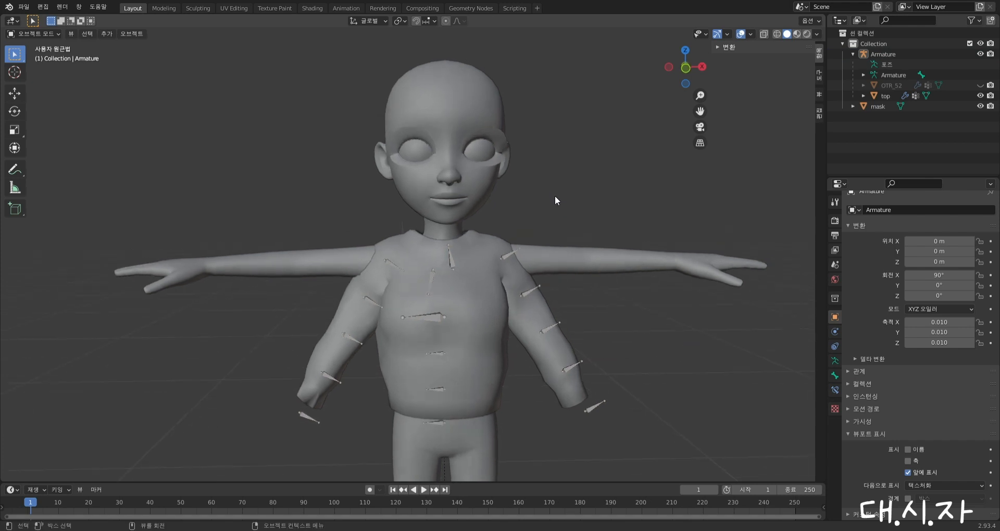
click(980, 106)
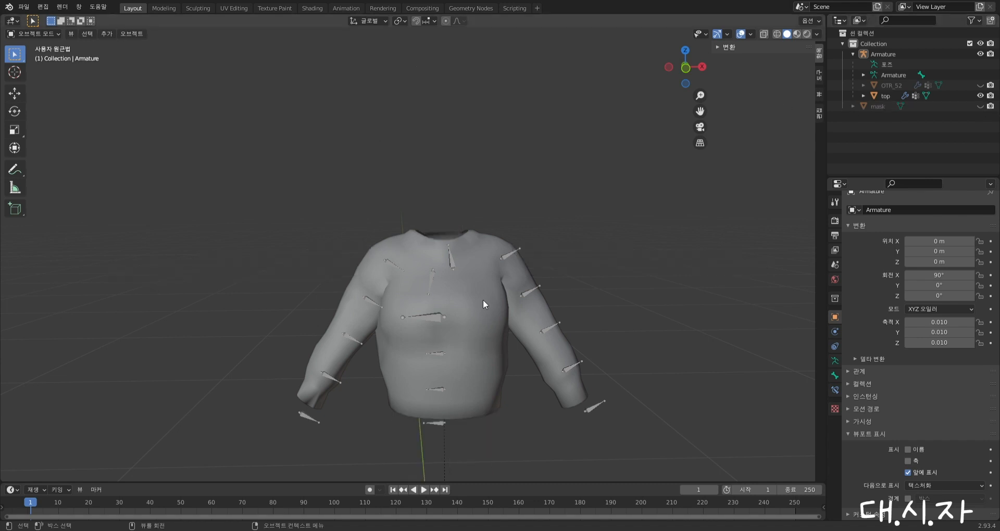
Select the armature and the top mesh together, with top active, and enter Weight Paint mode
click(510, 251)
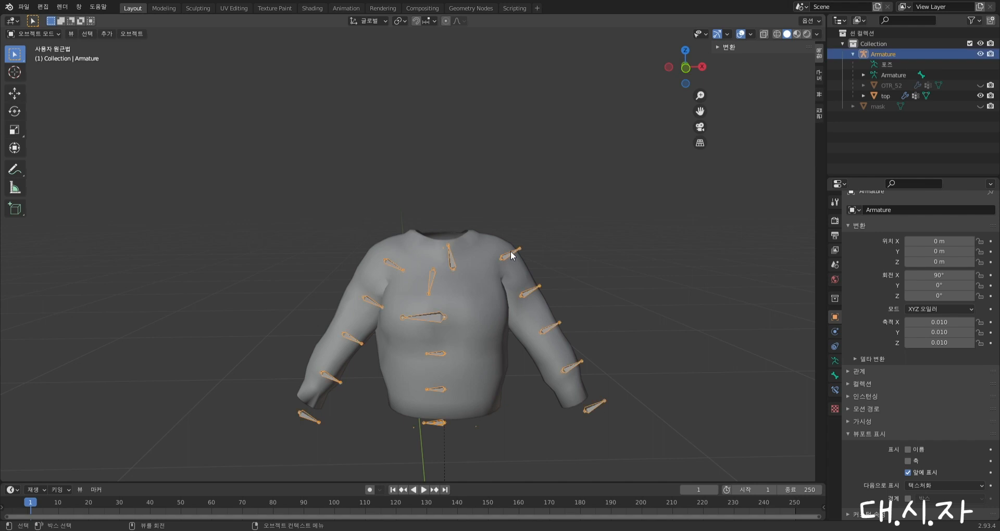
shift+click(473, 296)
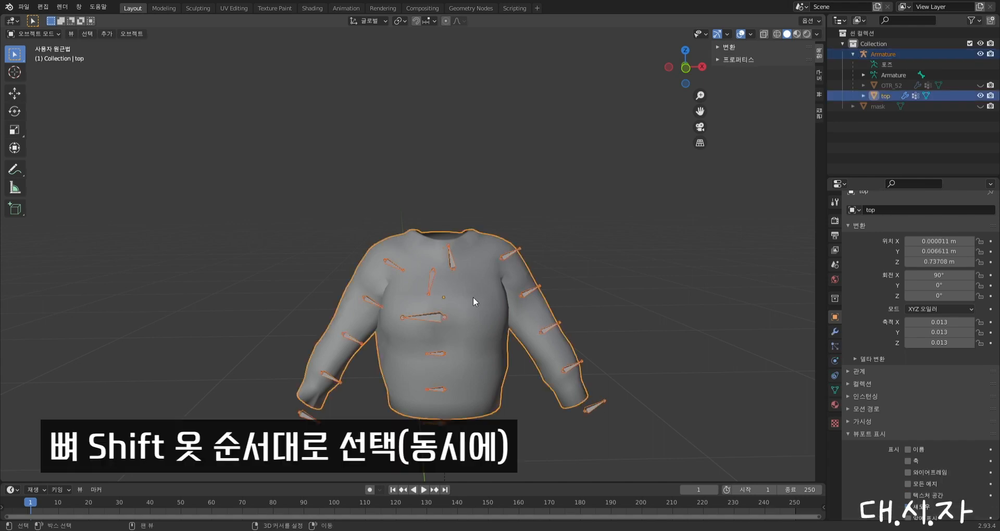
click(48, 34)
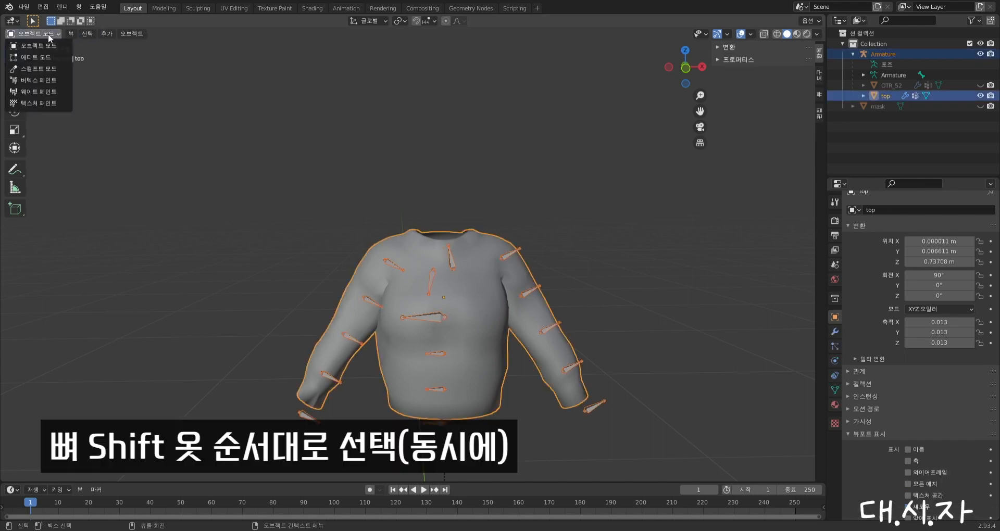
click(51, 95)
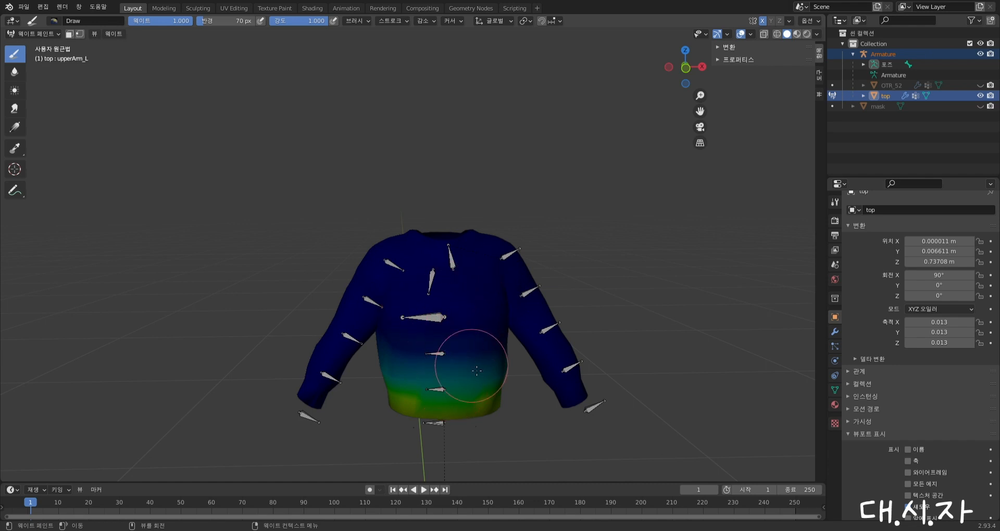
Make upperArm_R the active bone and examine its weights around the shoulder from the front, side and back
ctrl+click(391, 265)
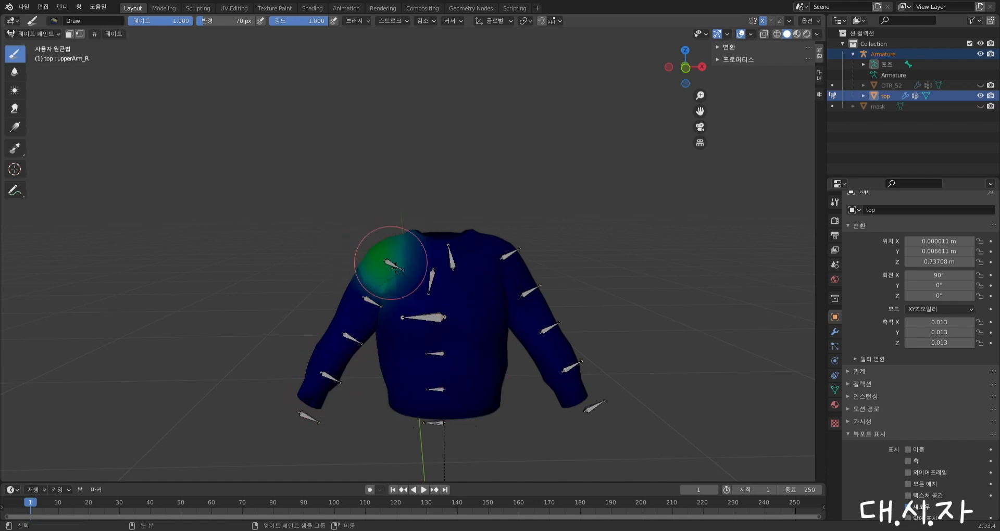
mouse_move(397, 273)
middle_down()
mouse_move(541, 289)
mouse_move(391, 286)
middle_up()
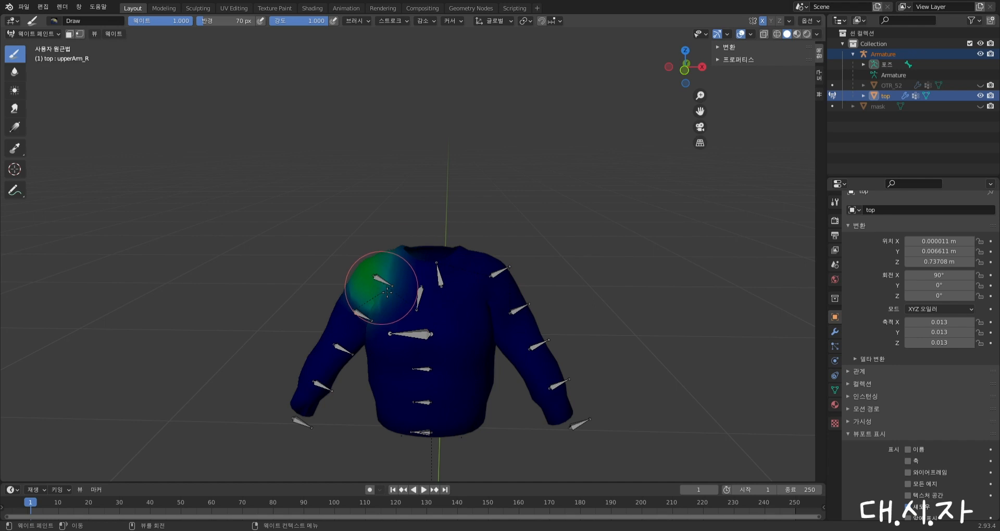
middle_drag(390, 286, 496, 311)
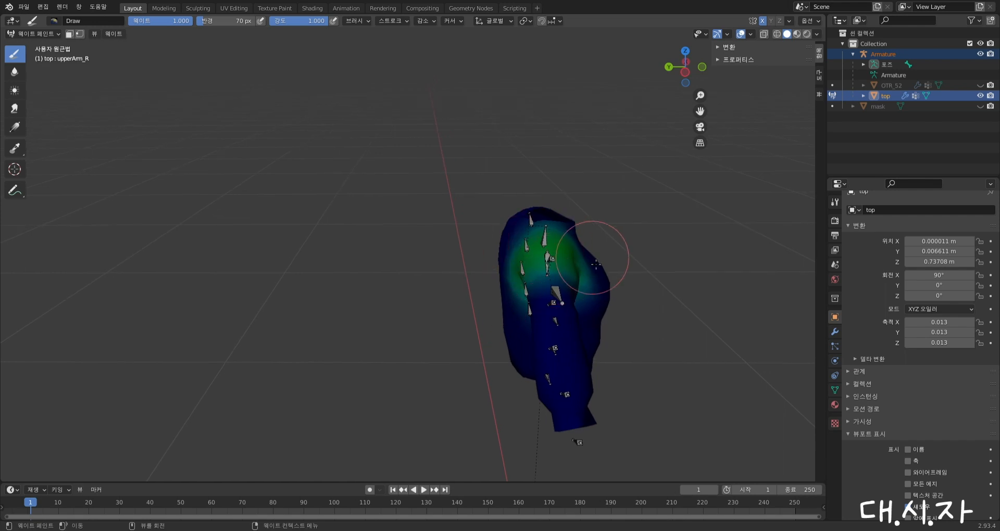
middle_drag(597, 258, 614, 319)
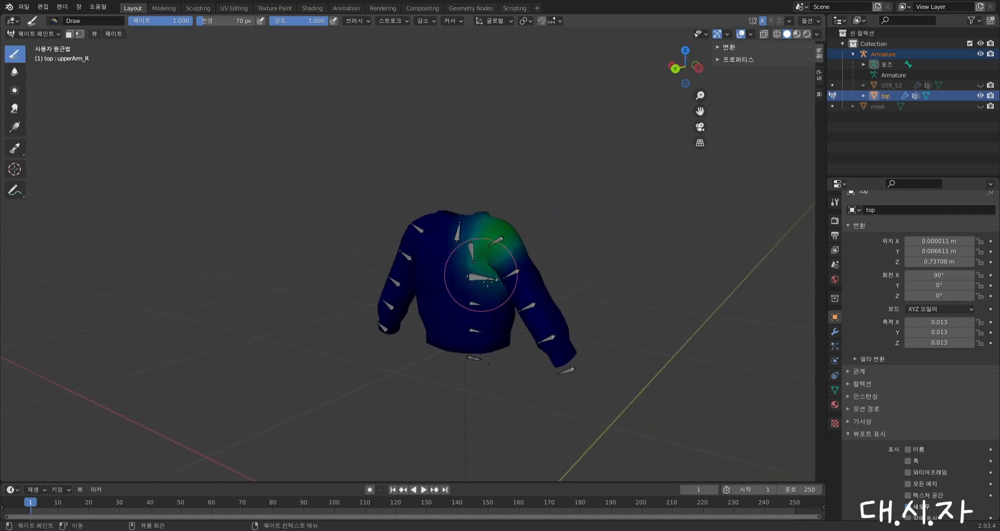
scroll(500, 251, up, 2)
scroll(500, 252, up, 1)
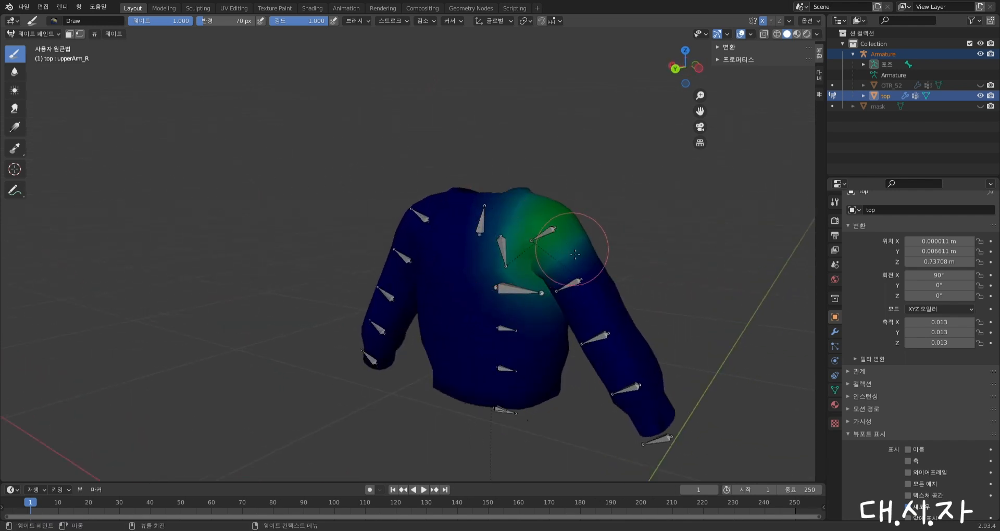
mouse_move(562, 252)
middle_down()
mouse_move(405, 256)
mouse_move(380, 230)
middle_up()
scroll(379, 264, down, 1)
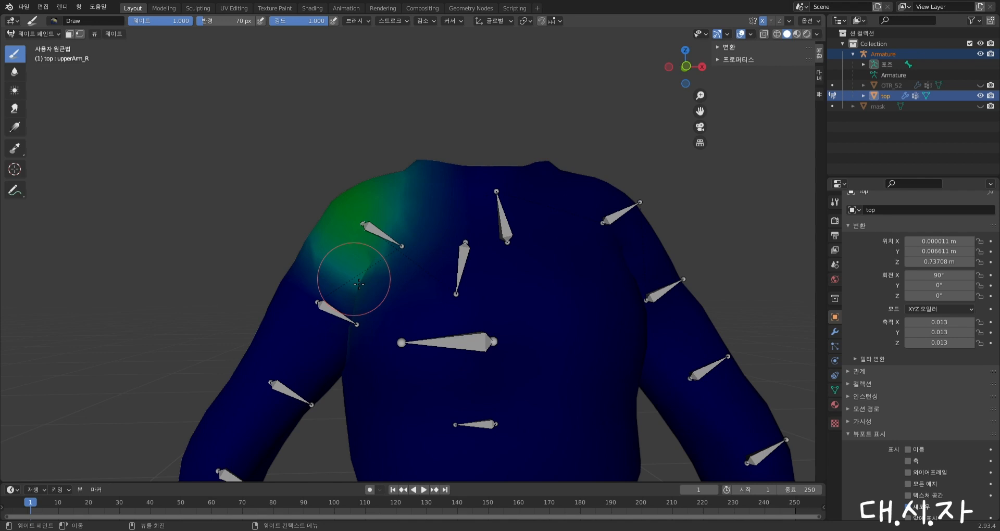
scroll(357, 257, down, 2)
middle_drag(357, 257, 402, 297)
scroll(390, 320, up, 2)
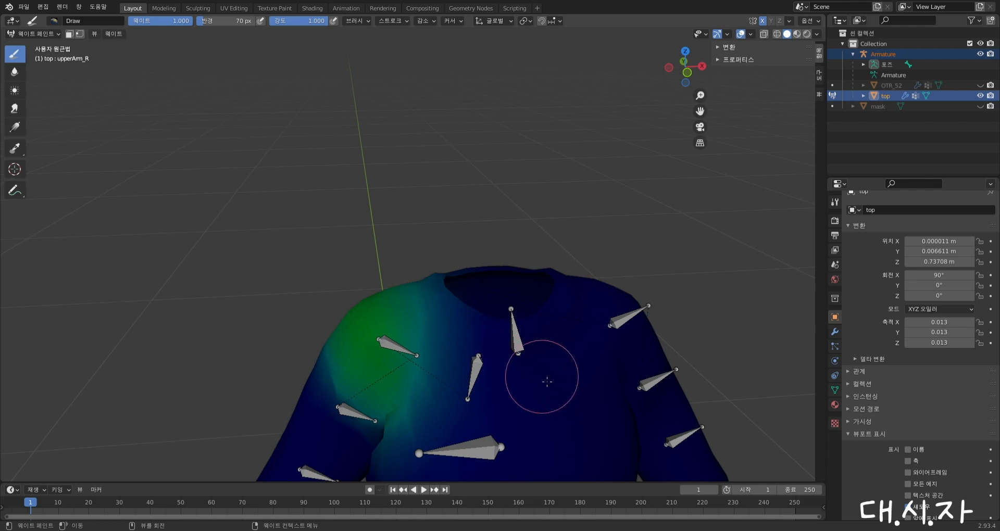
Choose the Add brush and paint upperArm_R weight across the upper chest and neckline of the shirt
click(820, 77)
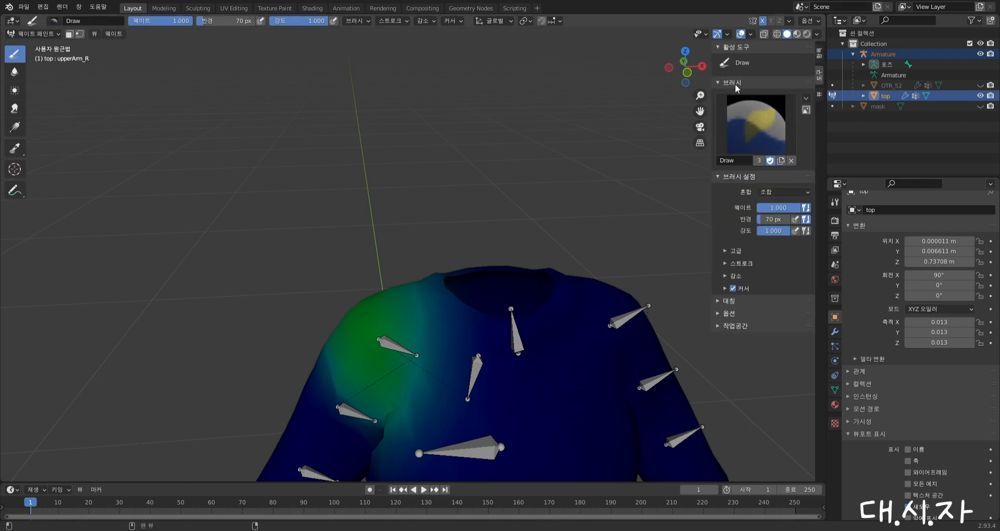
click(757, 126)
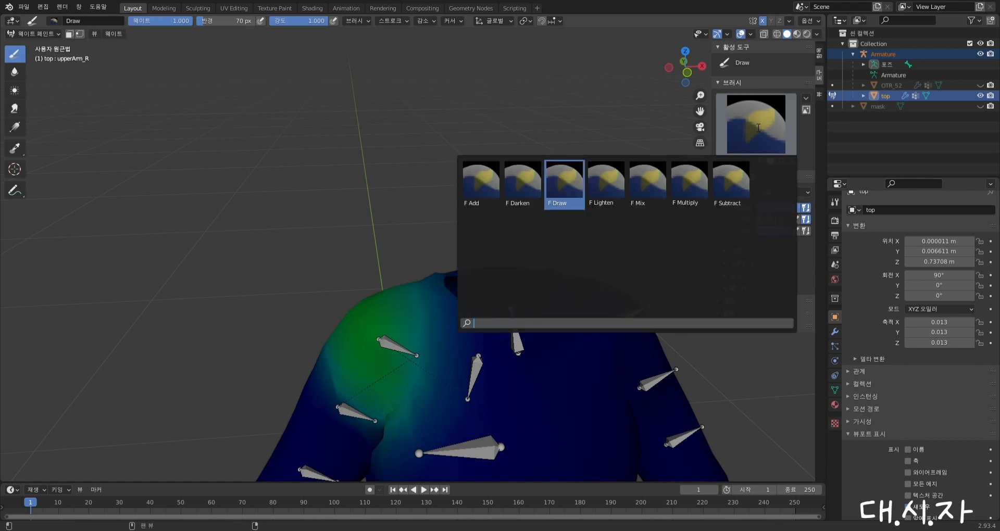
click(480, 187)
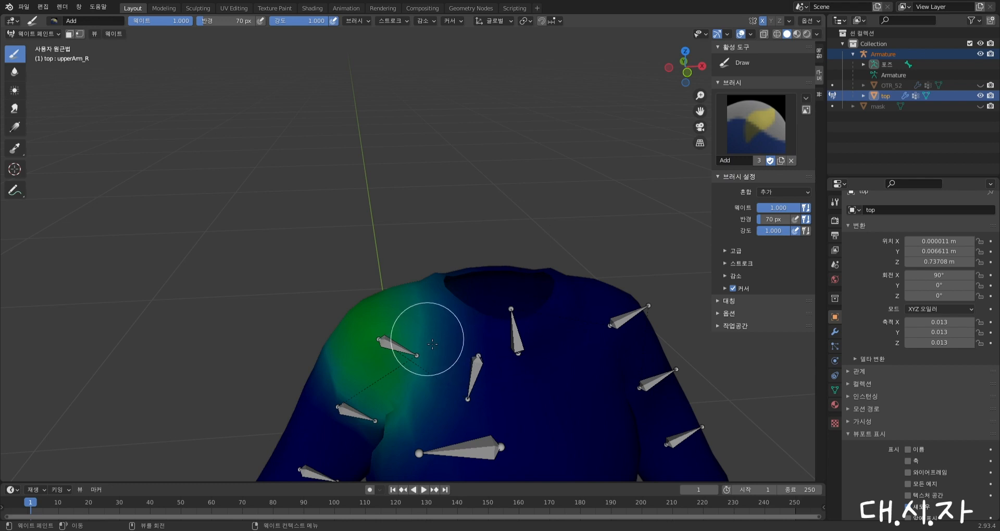
mouse_move(432, 344)
mouse_down()
mouse_move(423, 335)
mouse_move(415, 409)
mouse_move(615, 401)
mouse_move(473, 417)
mouse_move(446, 323)
mouse_move(536, 329)
mouse_up()
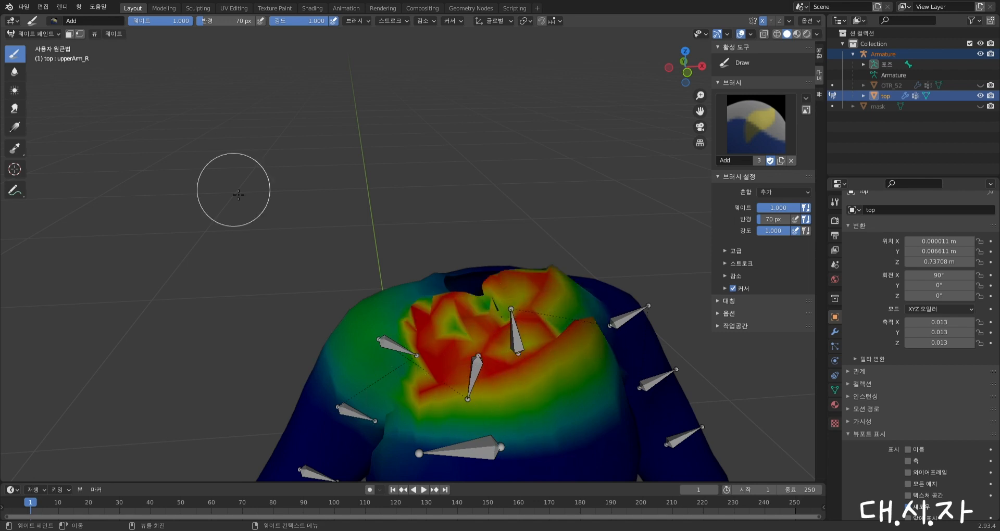
Check the shirt's chest deformation in Object Mode and return to Weight Paint mode
click(30, 36)
click(32, 45)
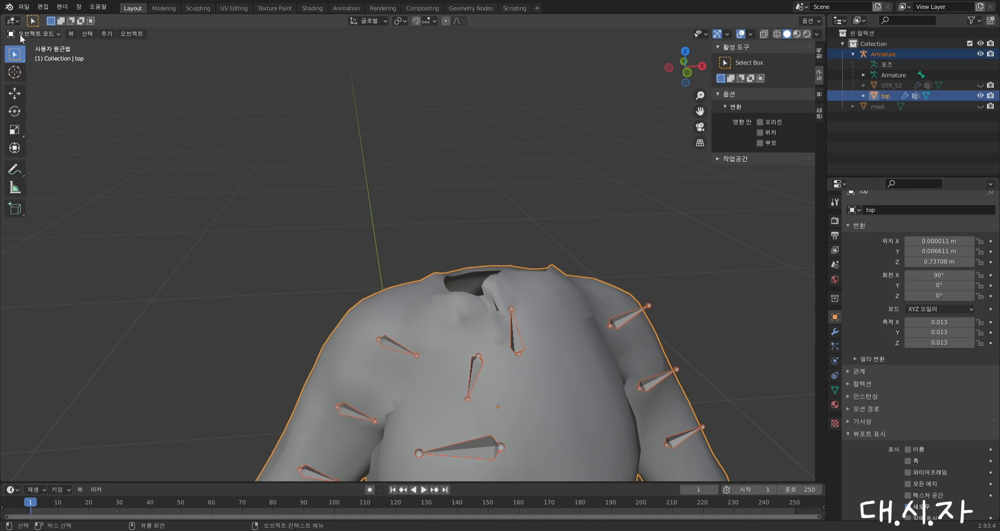
click(45, 34)
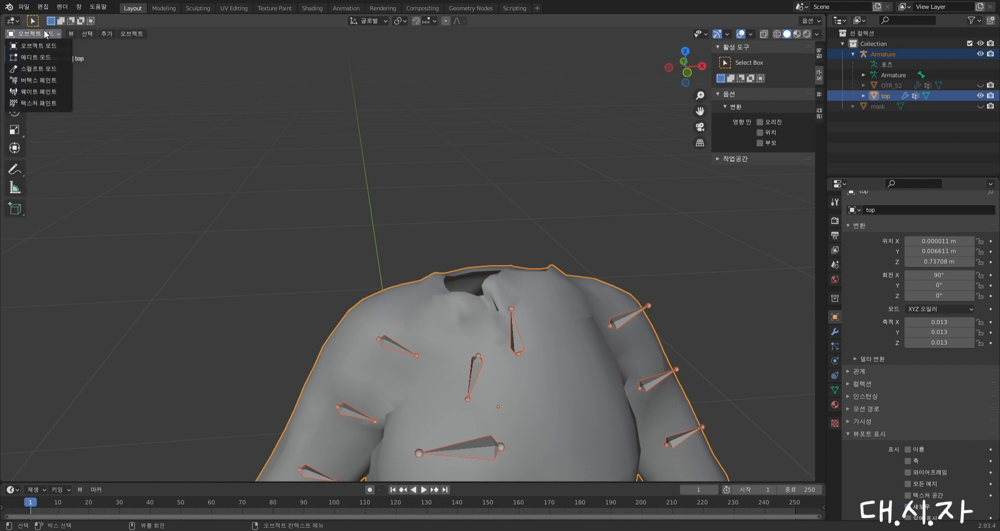
click(43, 91)
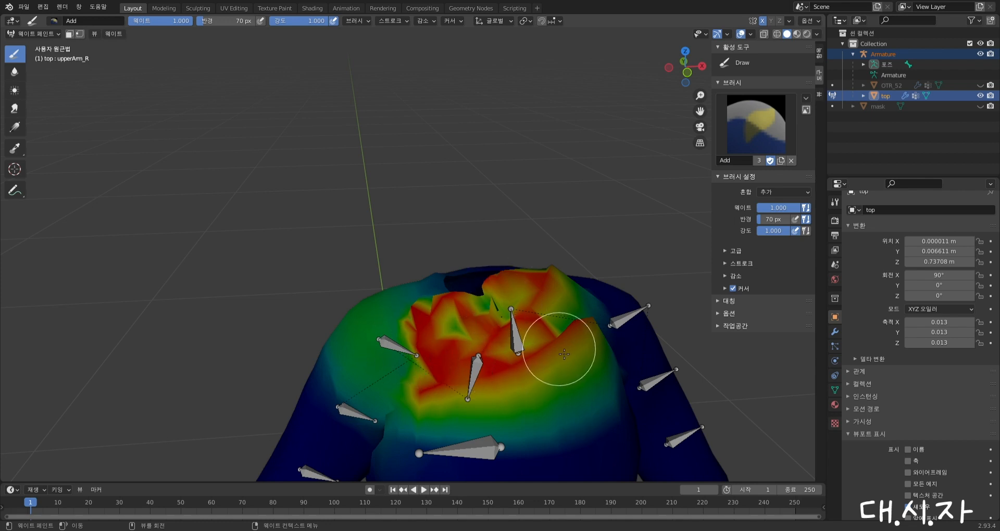
Choose the Subtract brush and remove upperArm_R weight from the shirt's chest, neckline and upper back
click(758, 128)
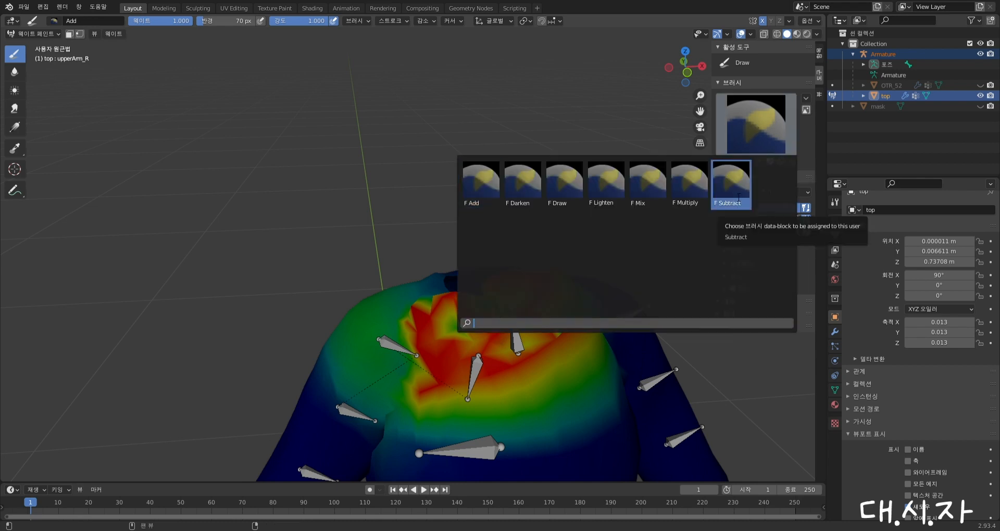
click(738, 199)
mouse_move(652, 284)
mouse_down()
mouse_move(564, 290)
mouse_move(457, 352)
mouse_move(602, 286)
mouse_move(445, 388)
mouse_move(634, 359)
mouse_move(506, 293)
mouse_move(542, 313)
mouse_move(564, 276)
mouse_move(585, 301)
mouse_move(619, 308)
mouse_move(609, 343)
mouse_move(440, 363)
mouse_move(439, 317)
mouse_move(569, 357)
mouse_up()
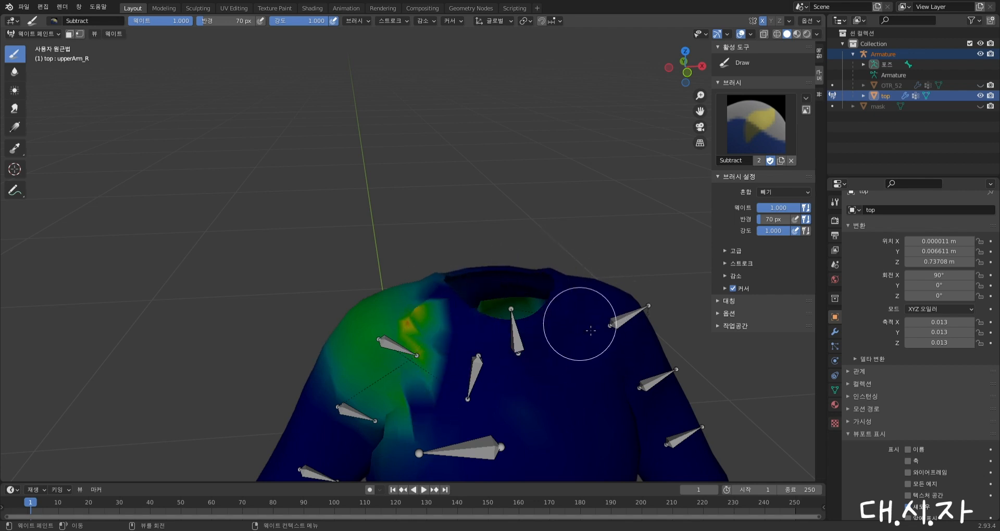
middle_drag(592, 331, 428, 313)
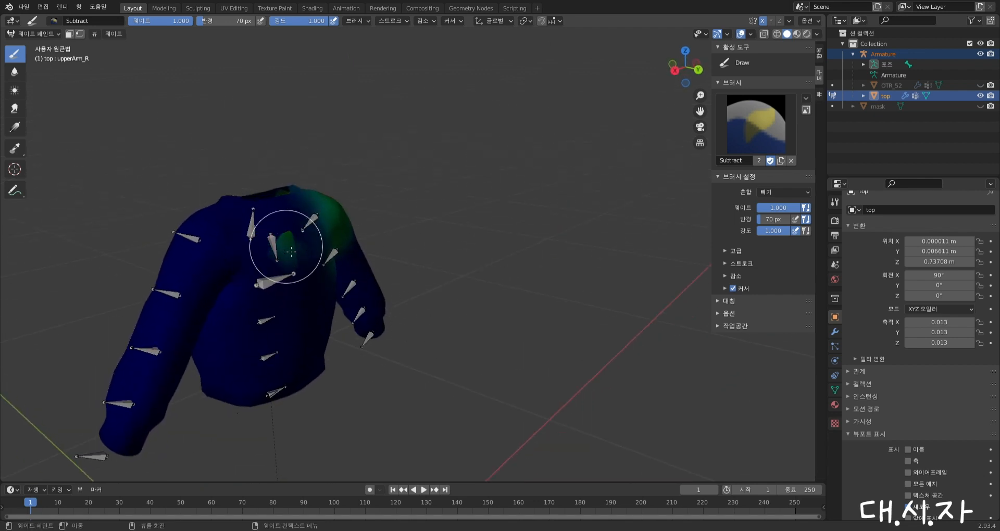
drag(286, 247, 309, 273)
mouse_move(211, 241)
middle_down()
mouse_move(390, 263)
mouse_move(421, 231)
mouse_move(379, 242)
middle_up()
drag(379, 241, 430, 194)
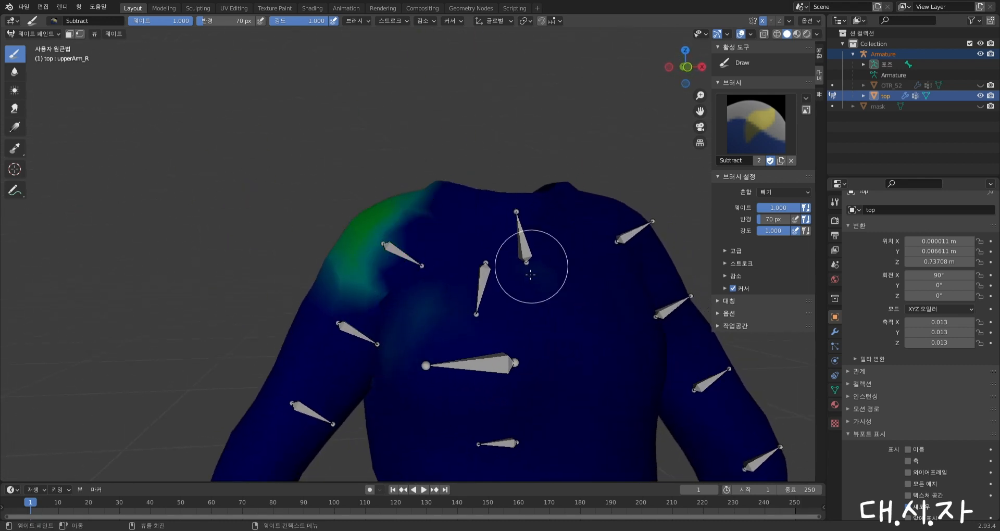
scroll(531, 339, down, 2)
mouse_move(521, 263)
mouse_down()
mouse_move(509, 212)
mouse_move(473, 206)
mouse_move(475, 174)
mouse_move(483, 182)
mouse_up()
Undo the weight strokes painted for upperArm_R and save the file
key(ctrl+z)
key(ctrl+z)
key(ctrl+z)
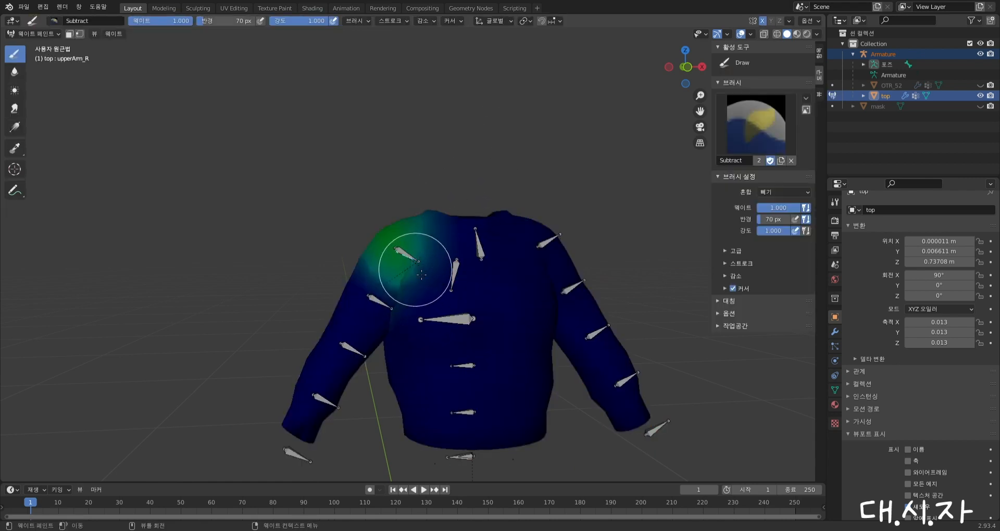
key(ctrl+s)
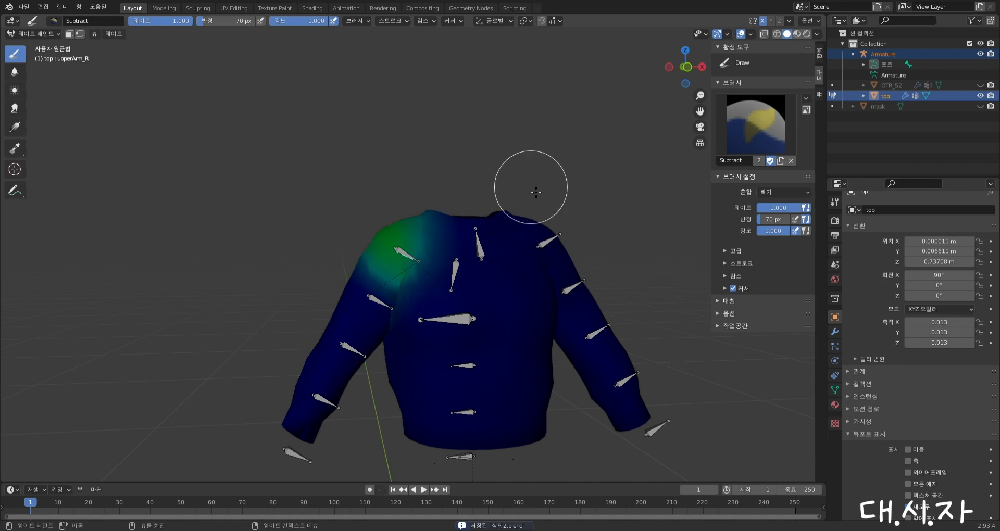
Make upperArm_L_scale the active bone and examine its weights around the shoulder from the front and back
middle_drag(535, 192, 521, 208)
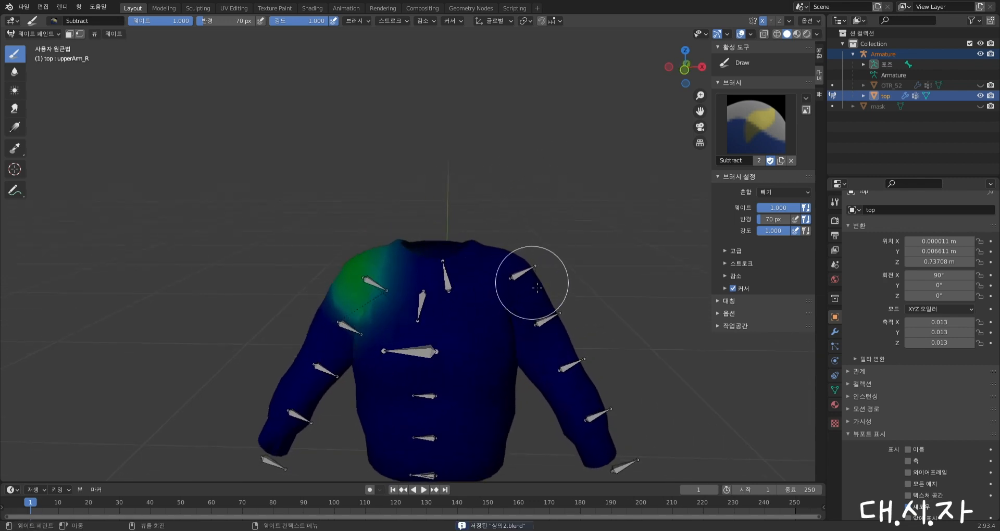
middle_drag(505, 273, 497, 273)
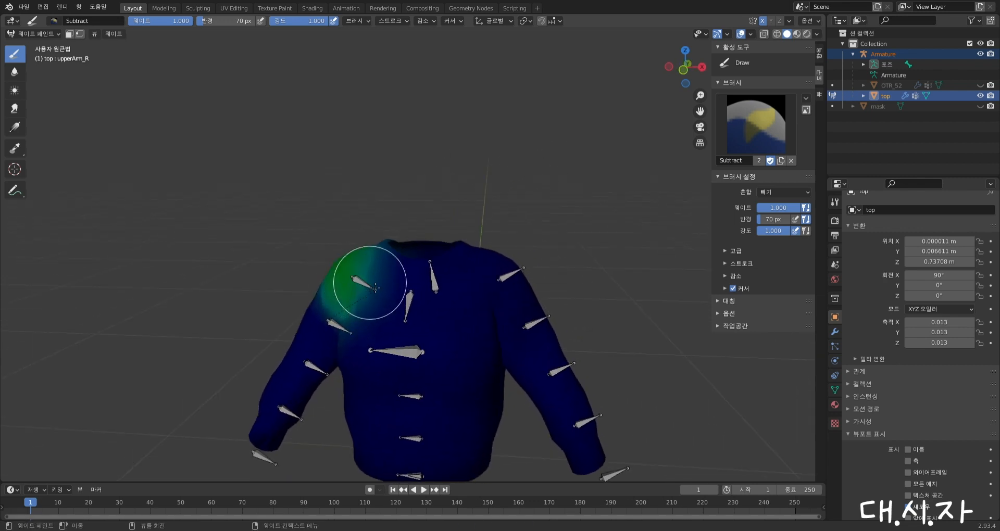
ctrl+click(511, 281)
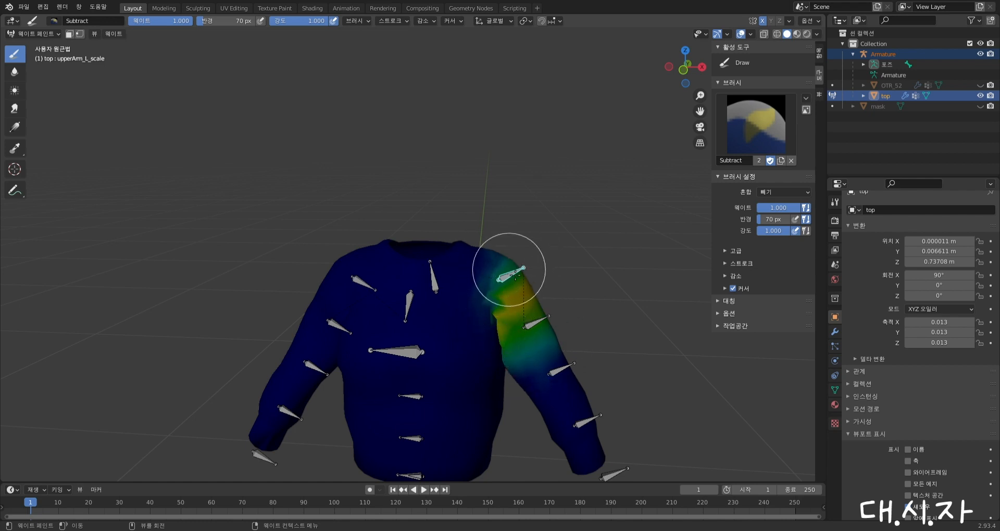
middle_drag(520, 359, 330, 267)
scroll(328, 267, up, 2)
mouse_move(338, 309)
middle_down()
mouse_move(362, 304)
mouse_move(391, 314)
mouse_move(402, 348)
mouse_move(339, 291)
mouse_move(246, 167)
middle_up()
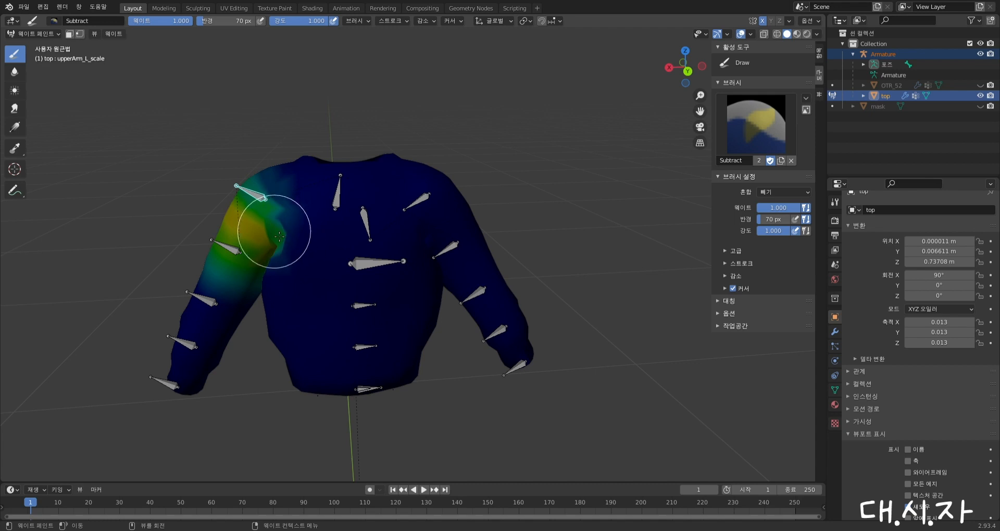
middle_drag(282, 240, 338, 233)
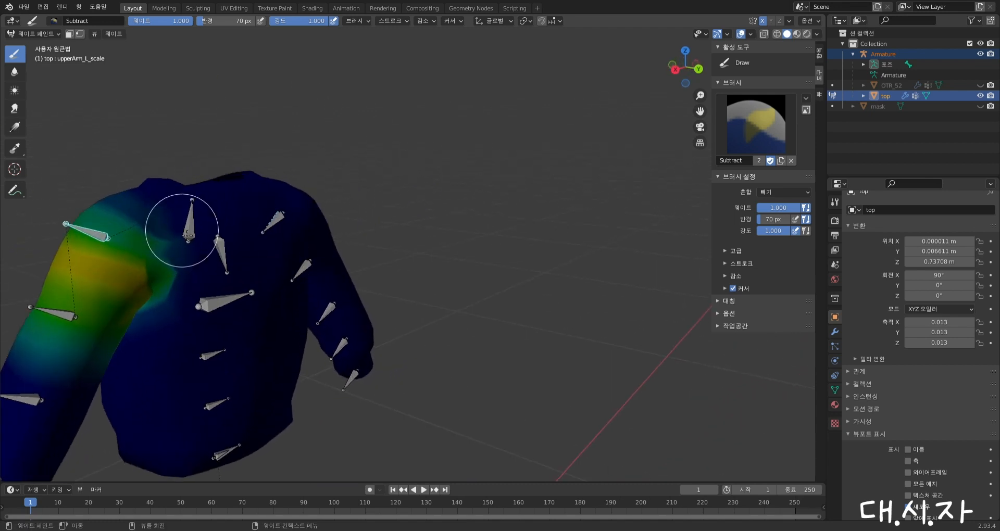
Check the back of the shirt around the left armpit in Object Mode and return to Weight Paint mode
click(40, 32)
click(49, 46)
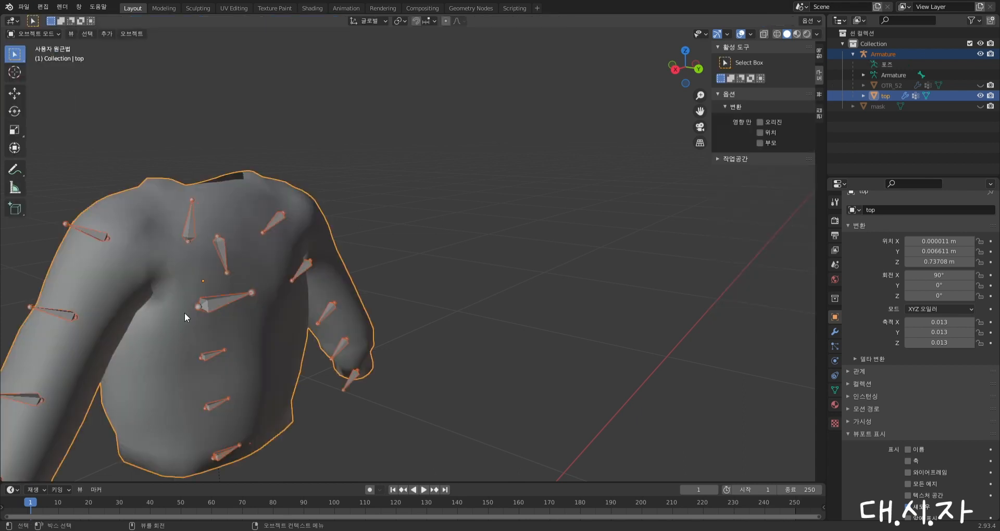
middle_drag(184, 313, 164, 303)
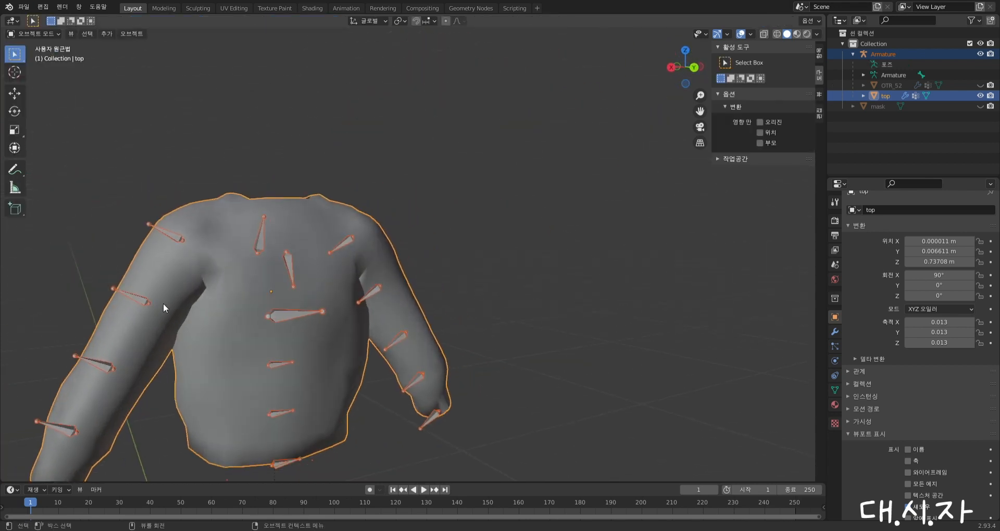
click(40, 33)
click(40, 91)
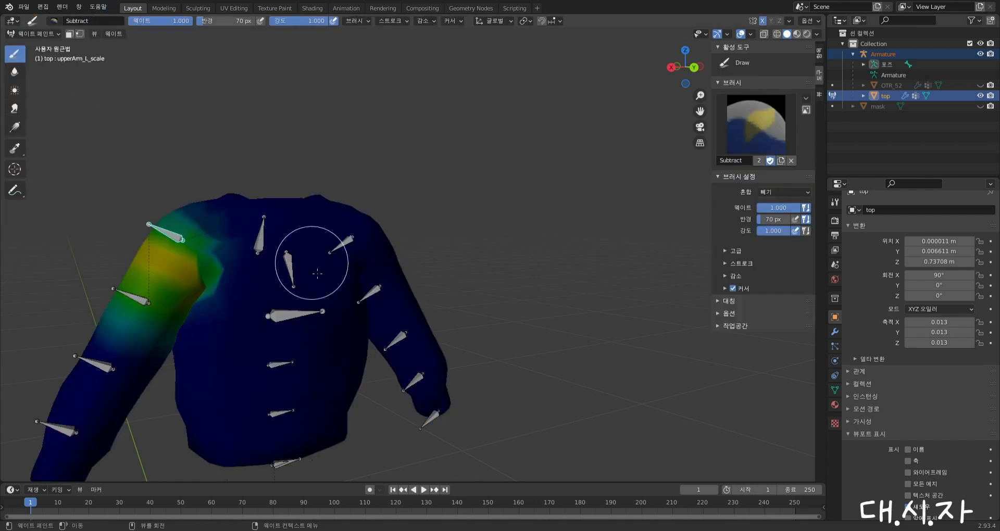
Choose the Subtract brush and reduce its radius to 50 px
mouse_move(315, 267)
middle_down()
mouse_move(292, 307)
mouse_move(285, 289)
middle_up()
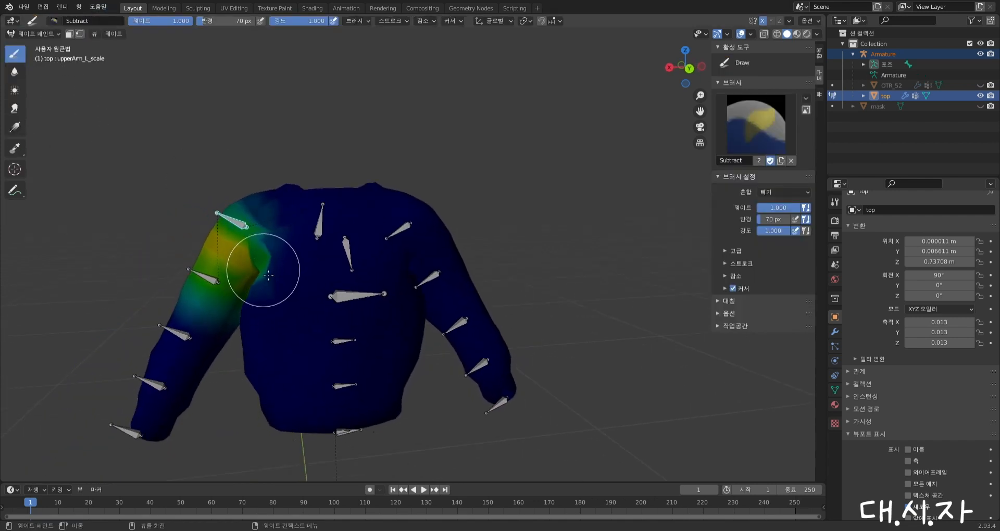
click(772, 111)
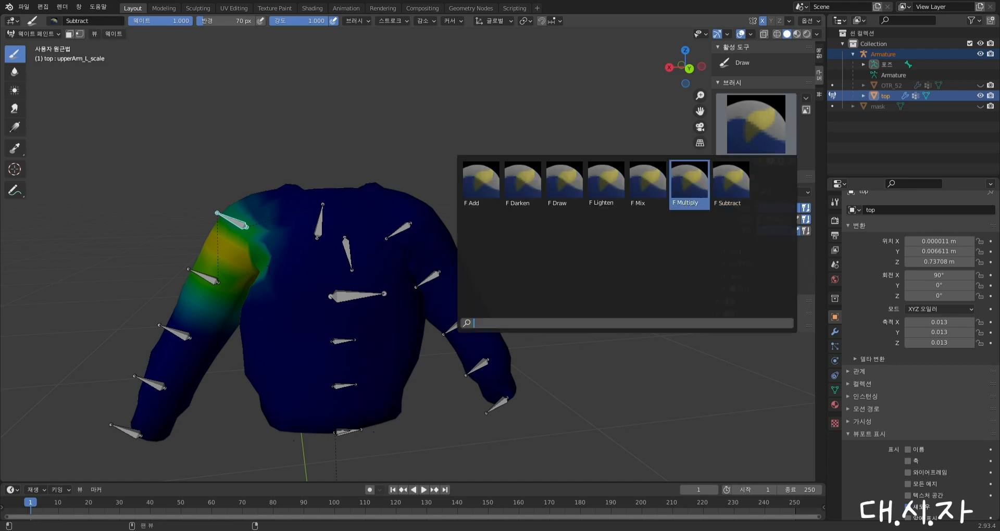
click(729, 189)
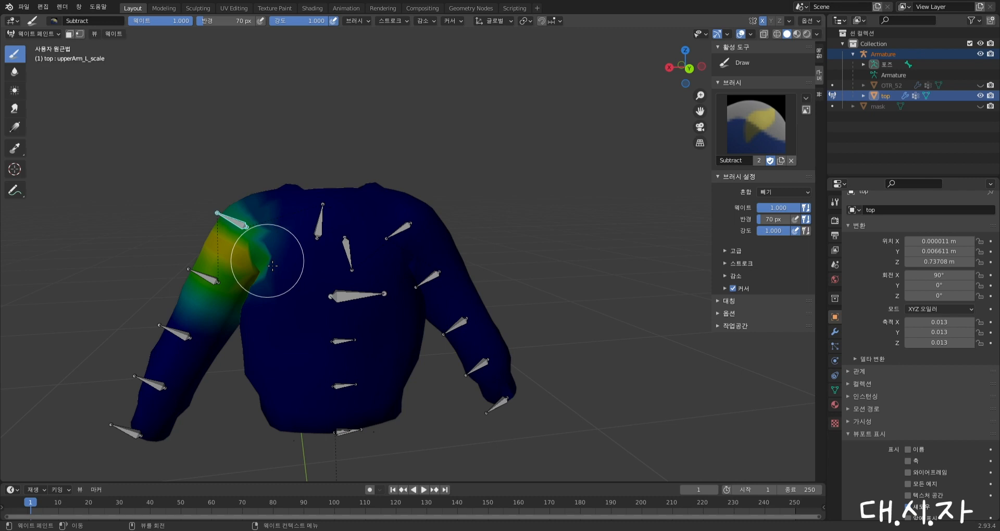
key(bracketleft)
key(bracketleft)
key(bracketleft)
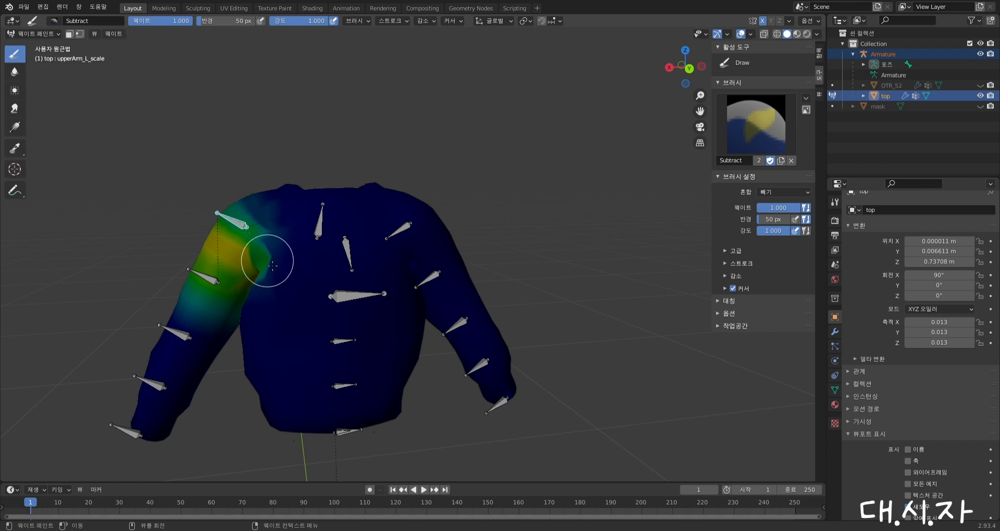
Subtract upperArm_L_scale weight around the back of the left armpit, checking the deformation in Object Mode before returning to Weight Paint
drag(267, 260, 251, 302)
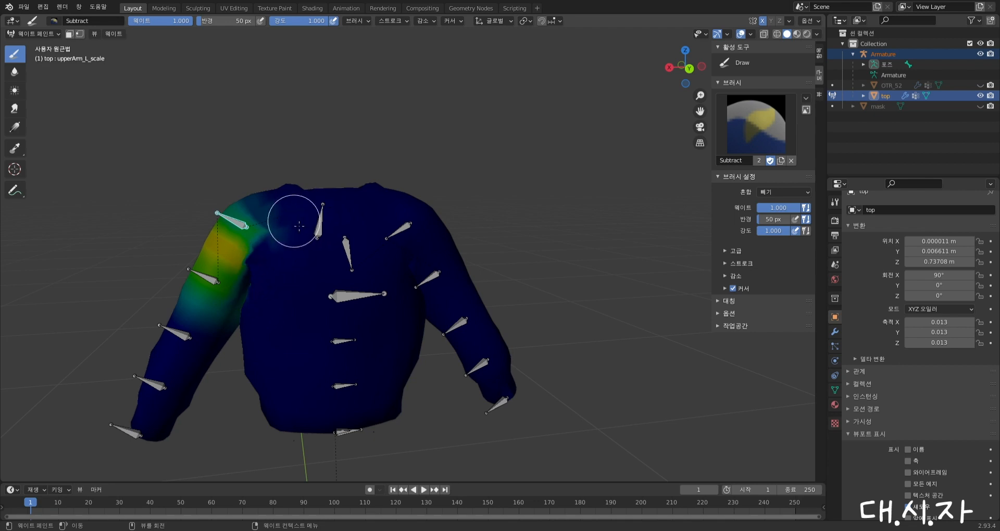
scroll(281, 226, up, 1)
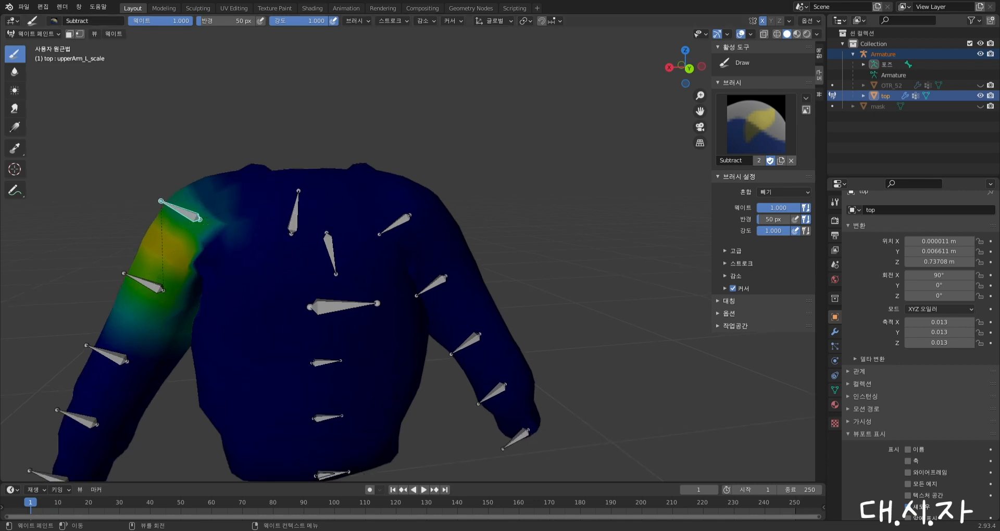
click(41, 33)
click(44, 45)
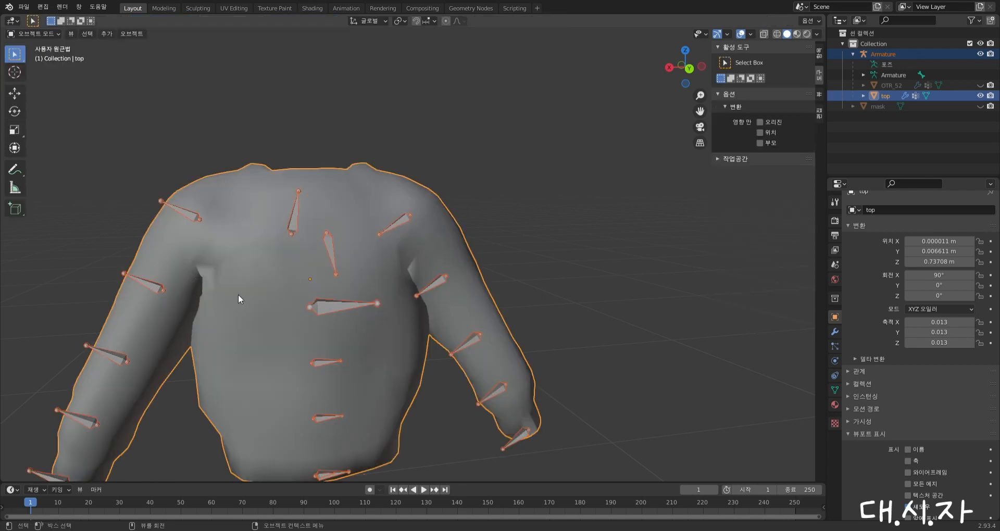
mouse_move(223, 284)
middle_down()
mouse_move(209, 273)
mouse_move(219, 293)
middle_up()
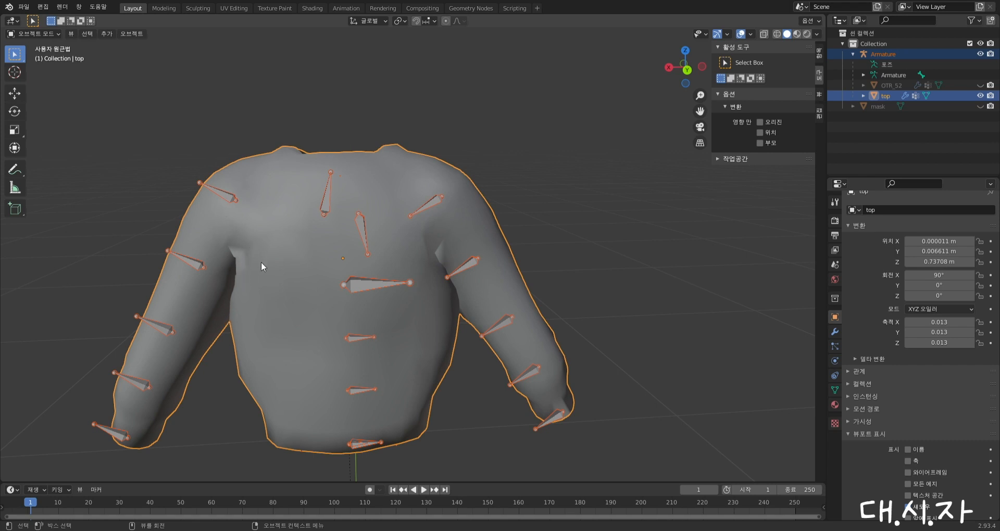
click(48, 34)
click(57, 103)
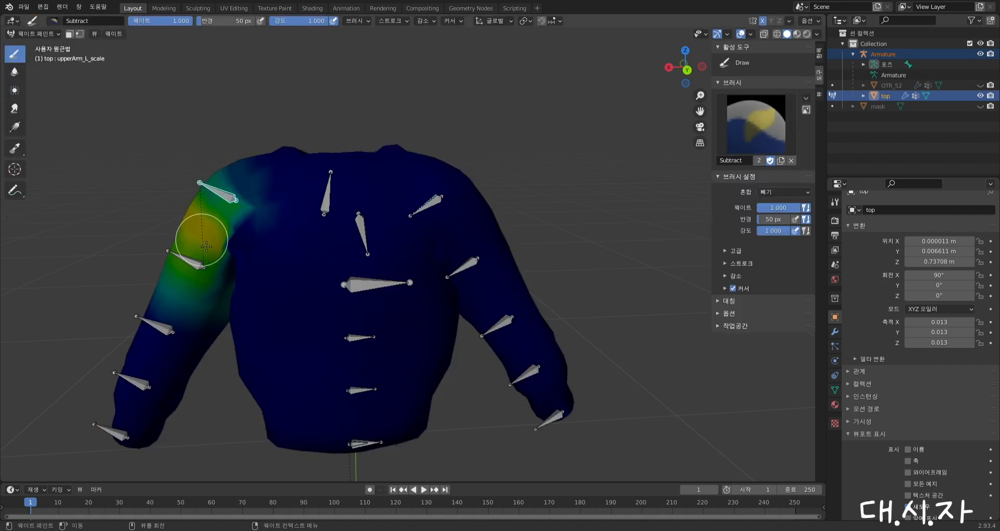
Undo the last weight subtraction at the left armpit
key(ctrl+z)
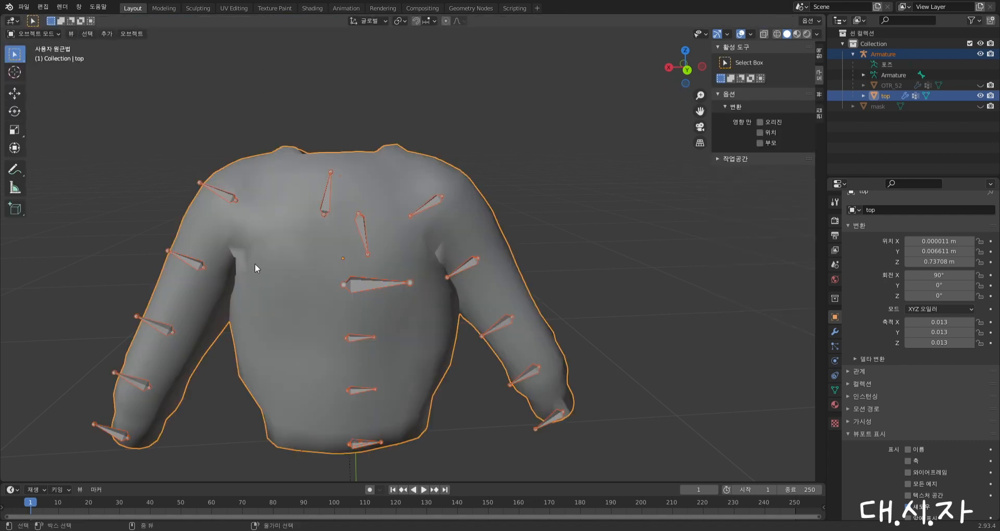
key(ctrl+shift+z)
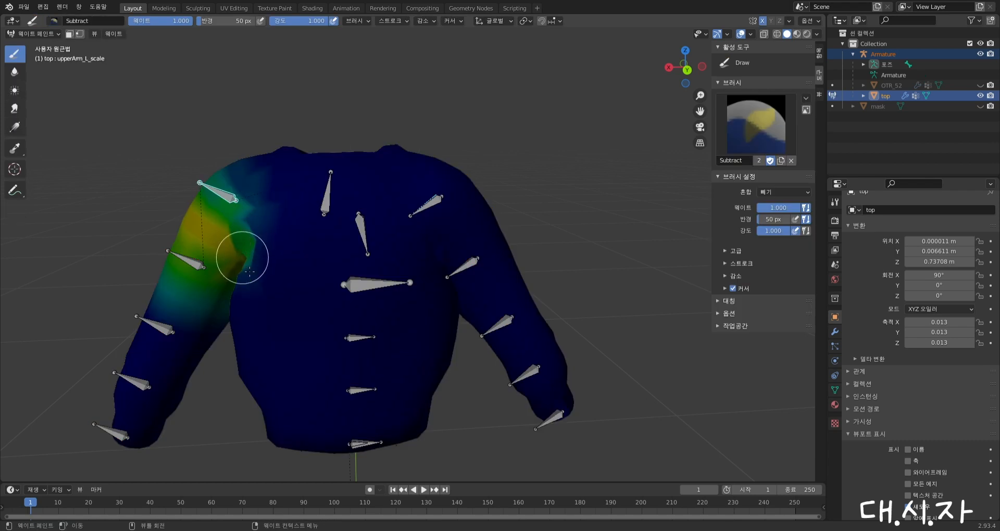
middle_drag(249, 271, 261, 273)
Activate chestUpper_scale, spine_scale, lowerArm_R, upperArm_R_scale and the neighbouring bones one after another to compare their weights on the shirt
middle_drag(161, 292, 449, 307)
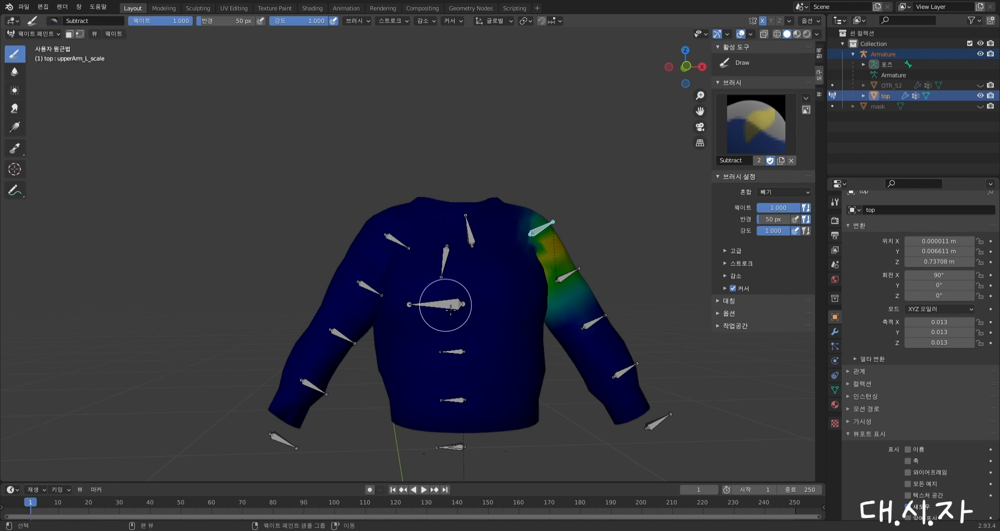
ctrl+click(451, 307)
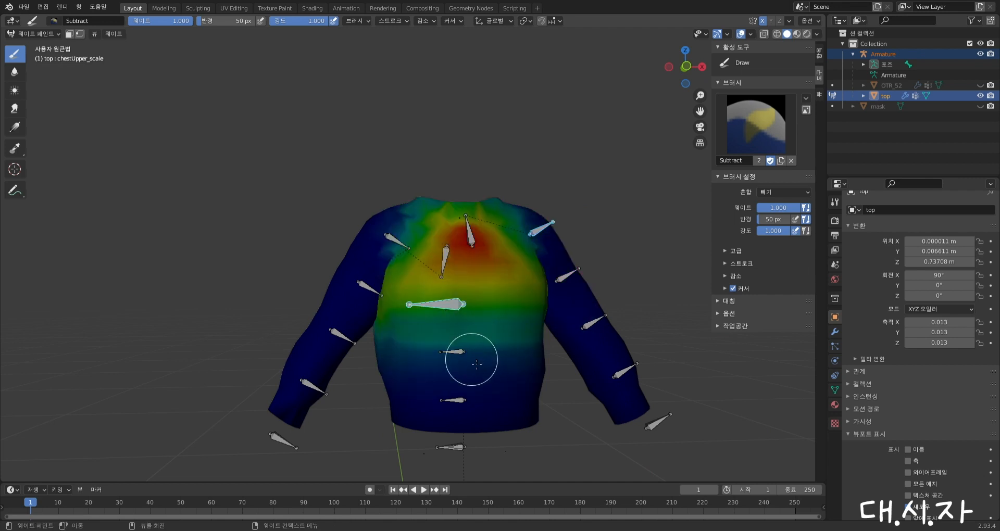
shift+click(450, 352)
shift+click(458, 399)
shift+click(457, 401)
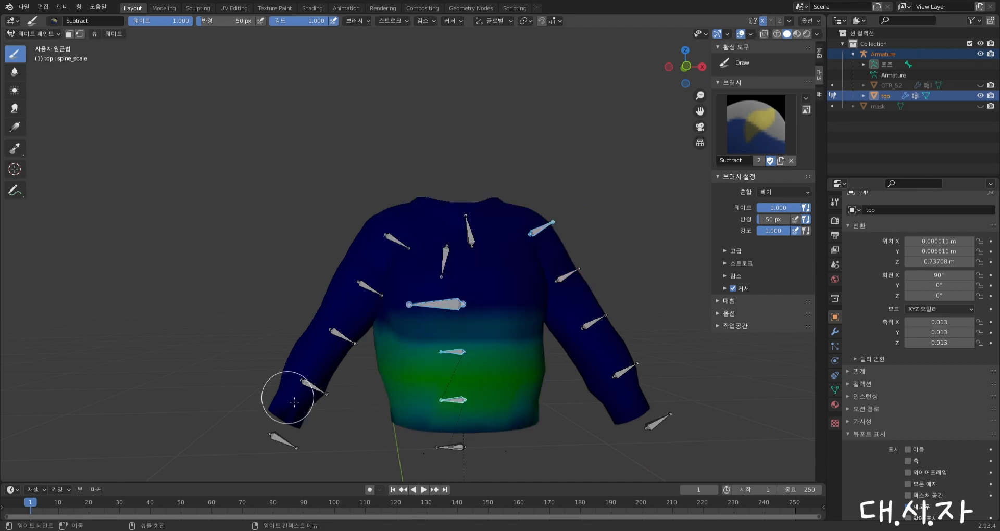
shift+click(314, 389)
shift+click(346, 341)
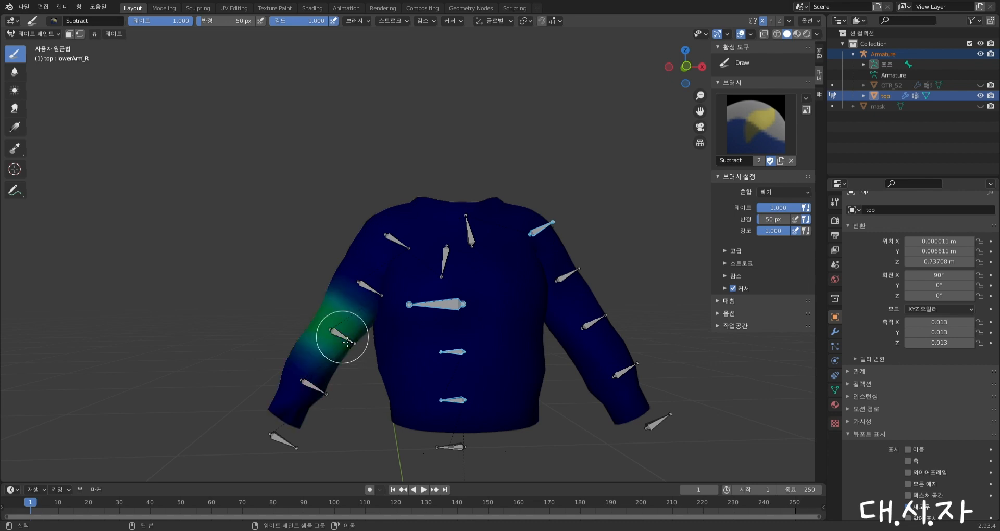
shift+click(363, 293)
shift+click(397, 238)
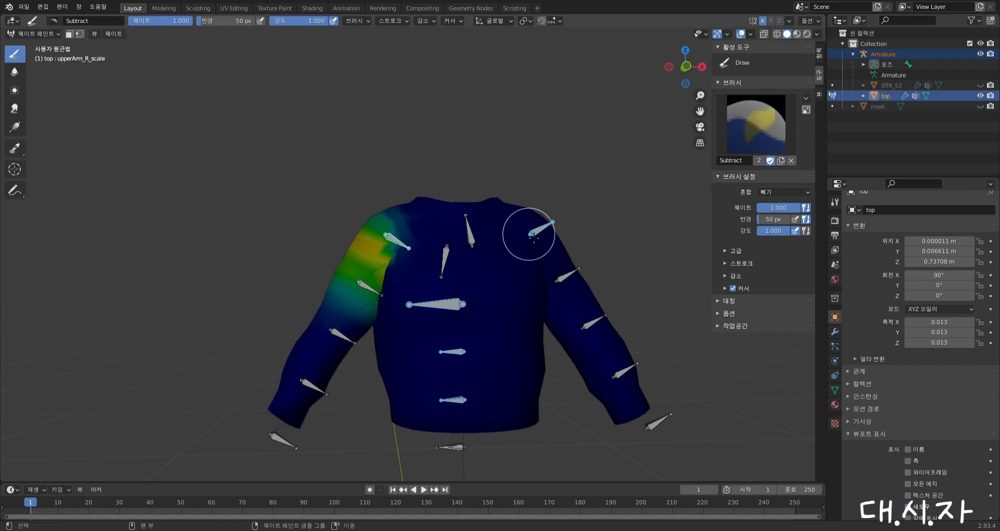
Make upperArm_L the active bone, examine its weights from the back and front, and return to Object Mode
shift+click(544, 235)
mouse_move(557, 235)
middle_down()
mouse_move(349, 256)
mouse_move(400, 256)
mouse_move(363, 256)
mouse_move(389, 266)
middle_up()
scroll(406, 253, up, 3)
scroll(416, 248, up, 2)
scroll(349, 260, up, 2)
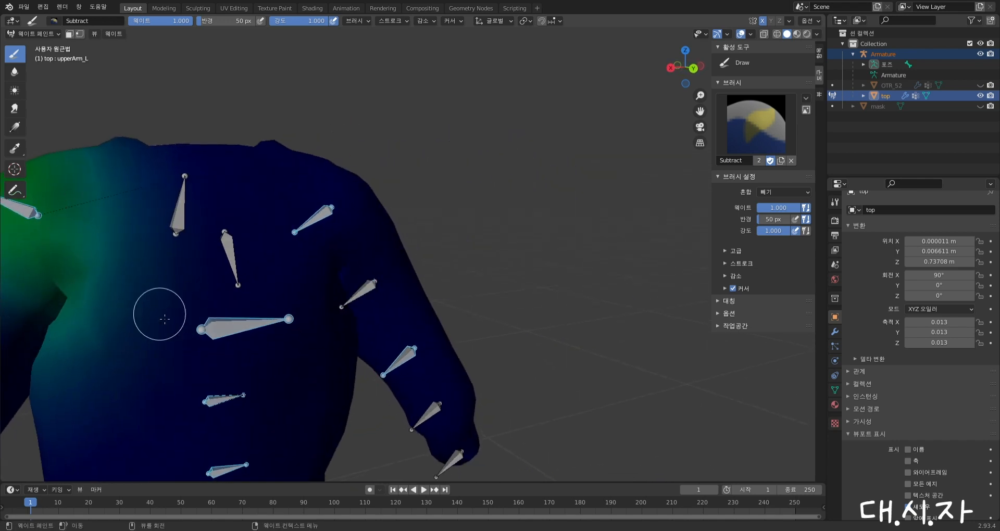
scroll(245, 285, down, 3)
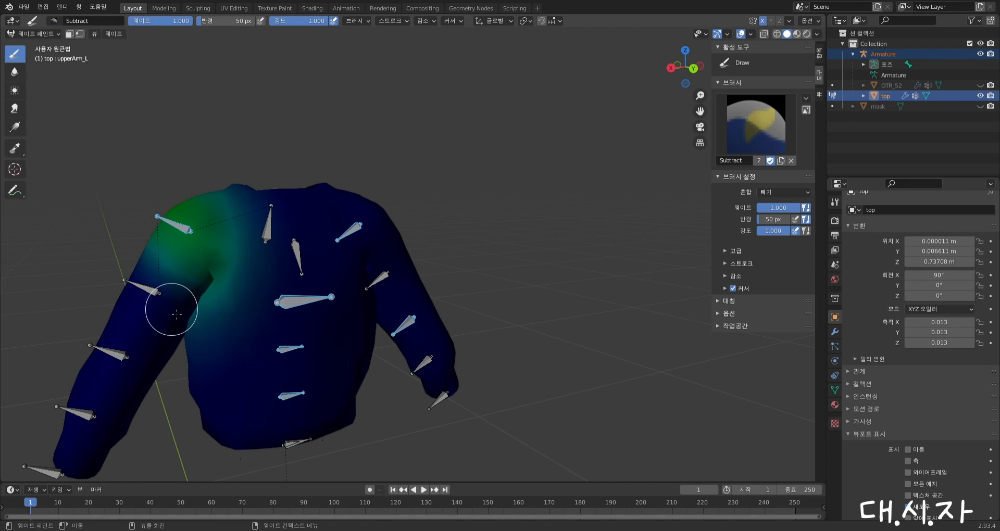
mouse_move(185, 316)
middle_down()
mouse_move(341, 267)
mouse_move(346, 294)
mouse_move(242, 294)
mouse_move(364, 284)
middle_up()
scroll(384, 265, down, 5)
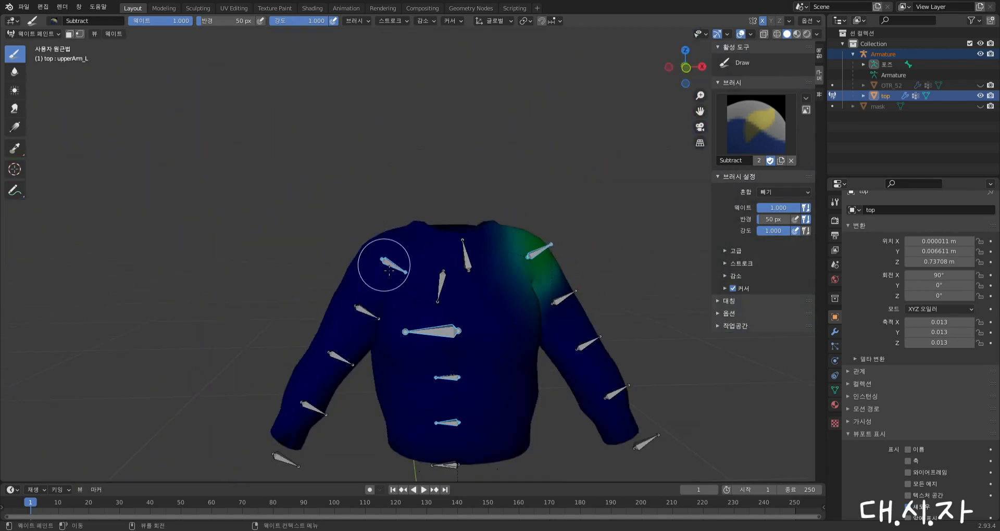
scroll(443, 265, down, 1)
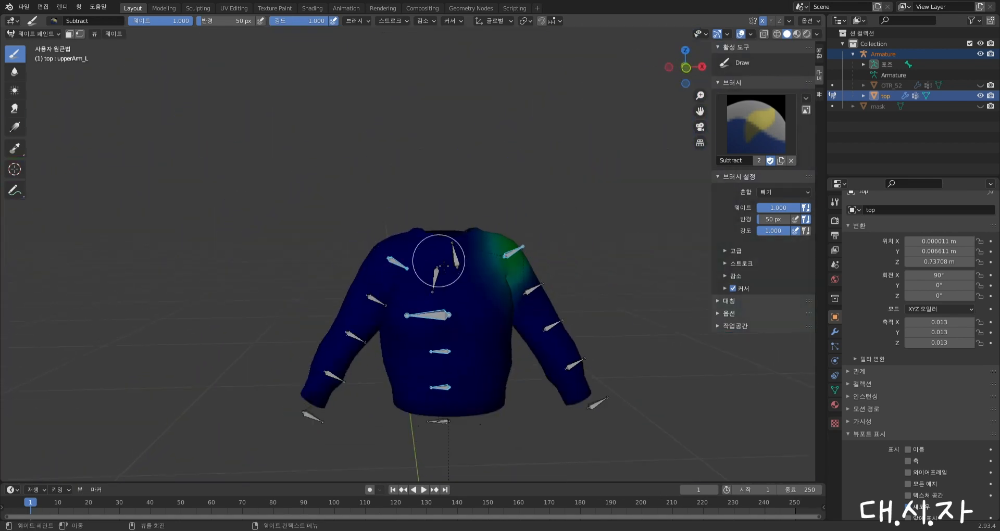
click(51, 29)
click(46, 42)
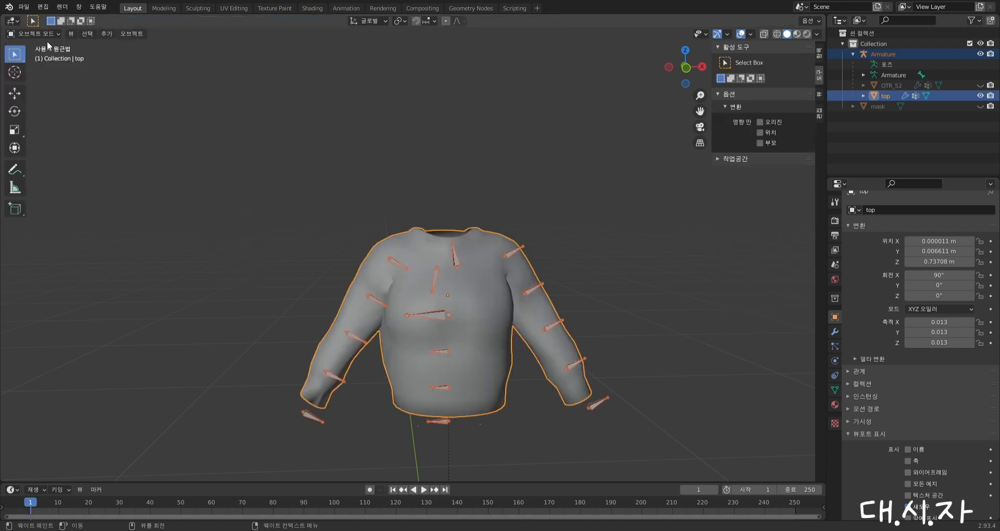
Select the armature, enter Pose Mode and rotate upperArm_R by 133° to raise the right arm overhead
click(509, 255)
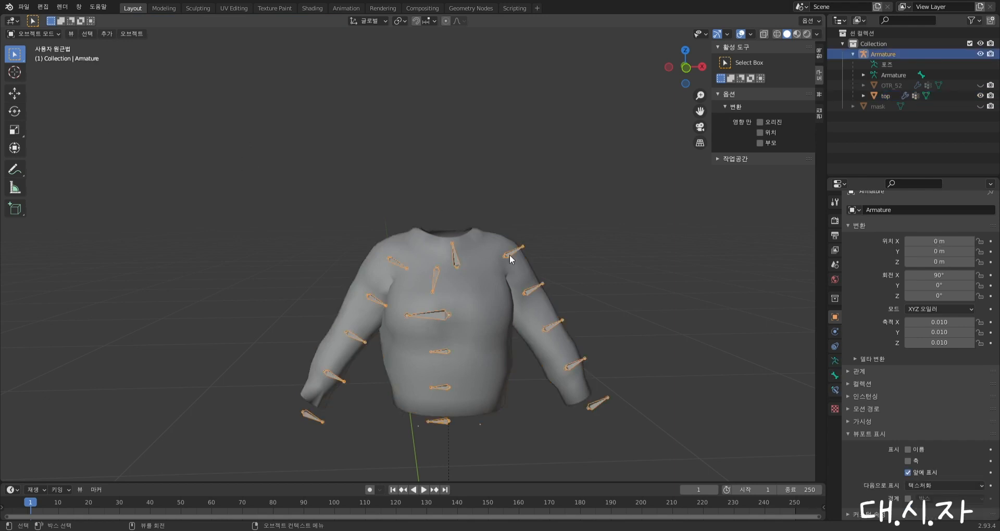
click(39, 33)
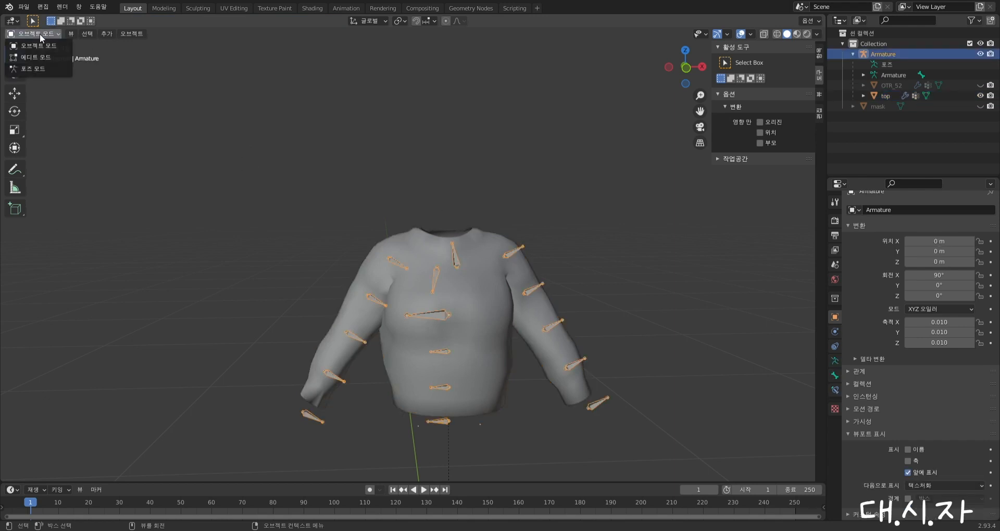
click(51, 74)
middle_drag(502, 226, 423, 213)
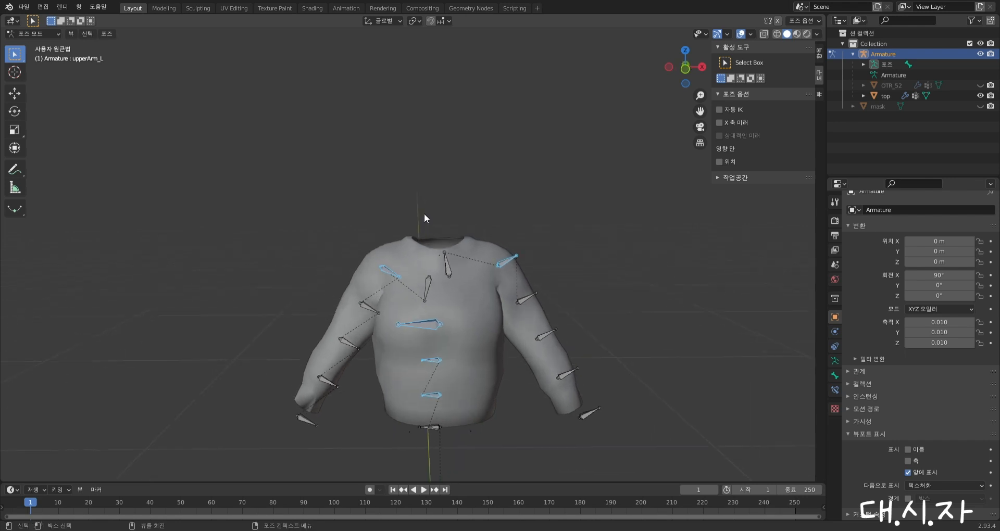
click(239, 176)
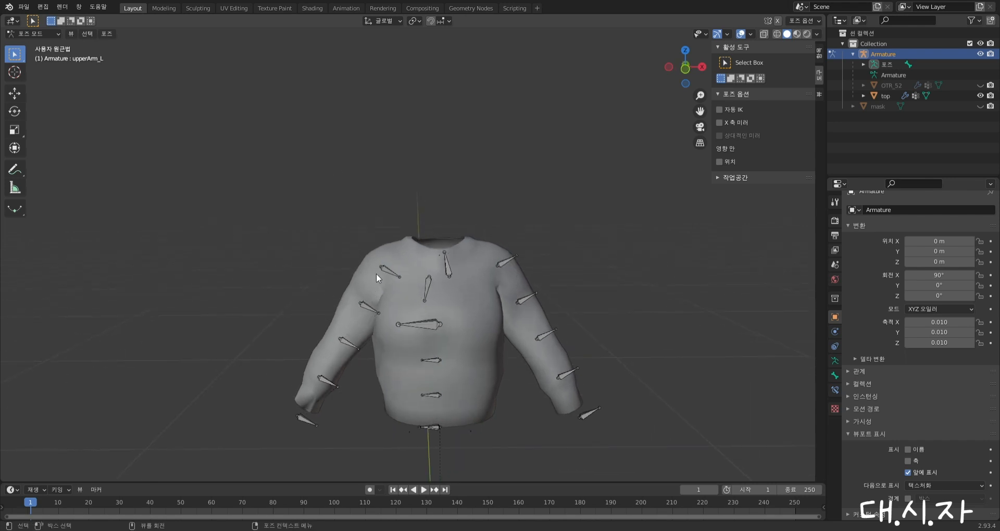
shift+click(390, 274)
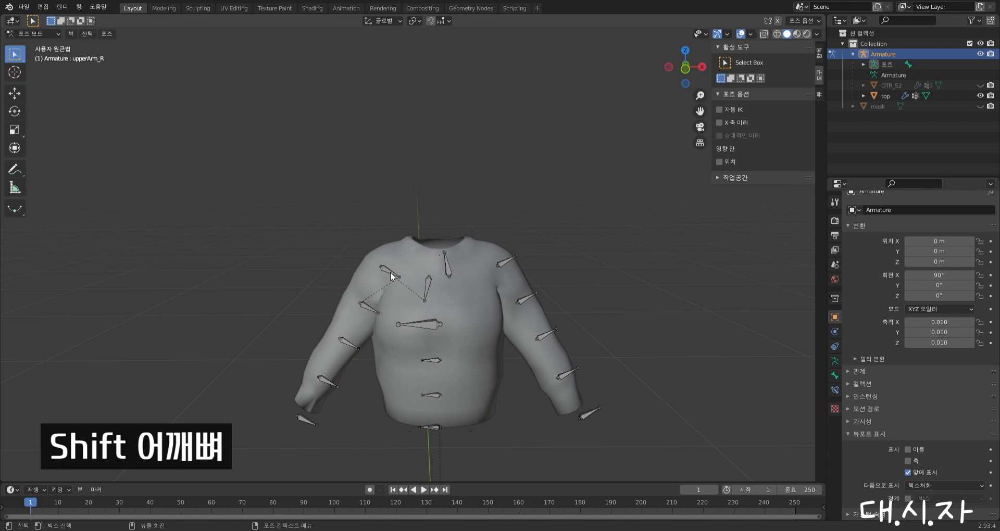
key(r)
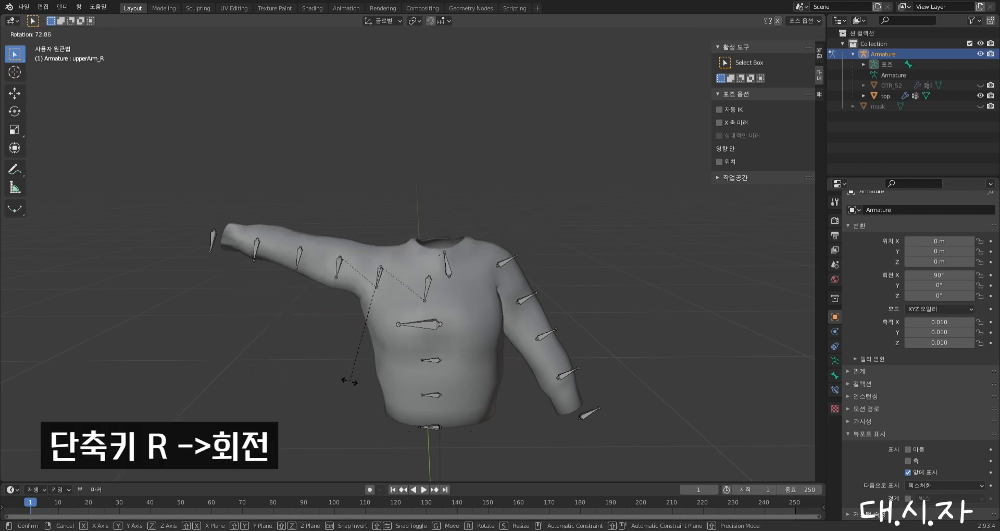
click(327, 285)
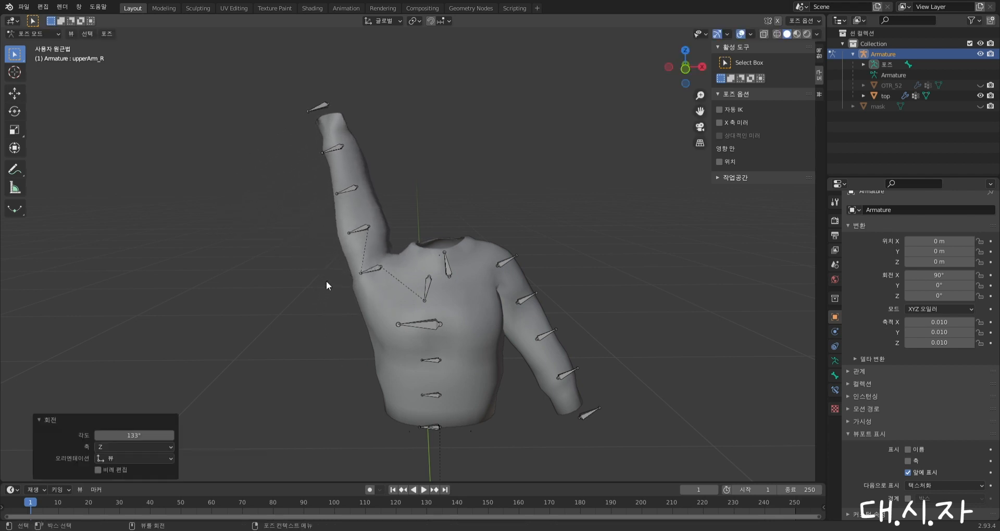
Rotate upperArm_L by about -132° to raise the left arm and inspect the shirt's shoulders from the back and front
click(514, 143)
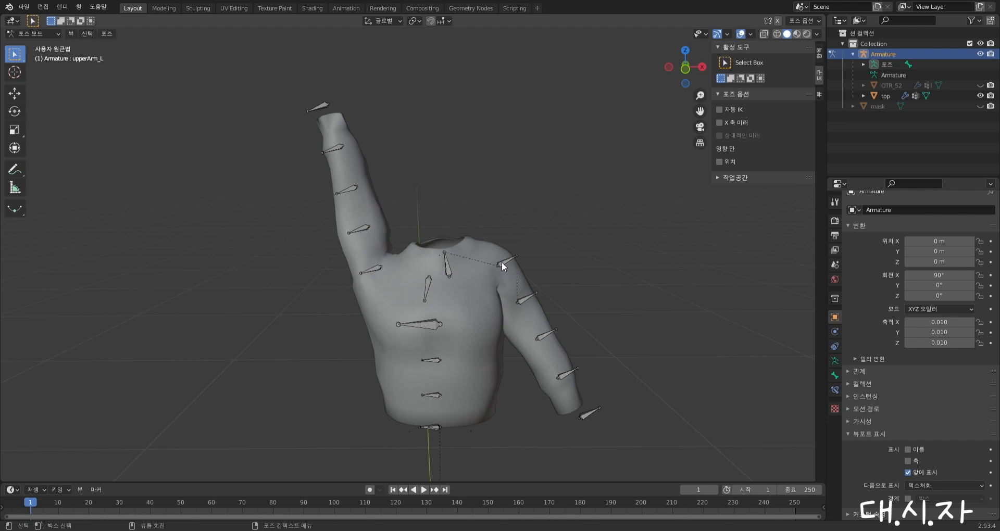
key(r)
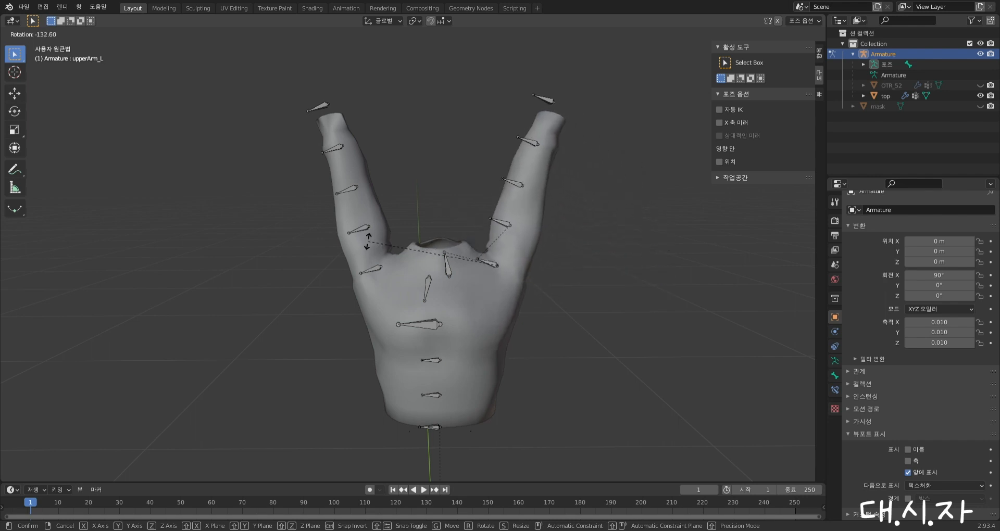
click(388, 232)
middle_drag(509, 303, 376, 226)
scroll(376, 226, up, 4)
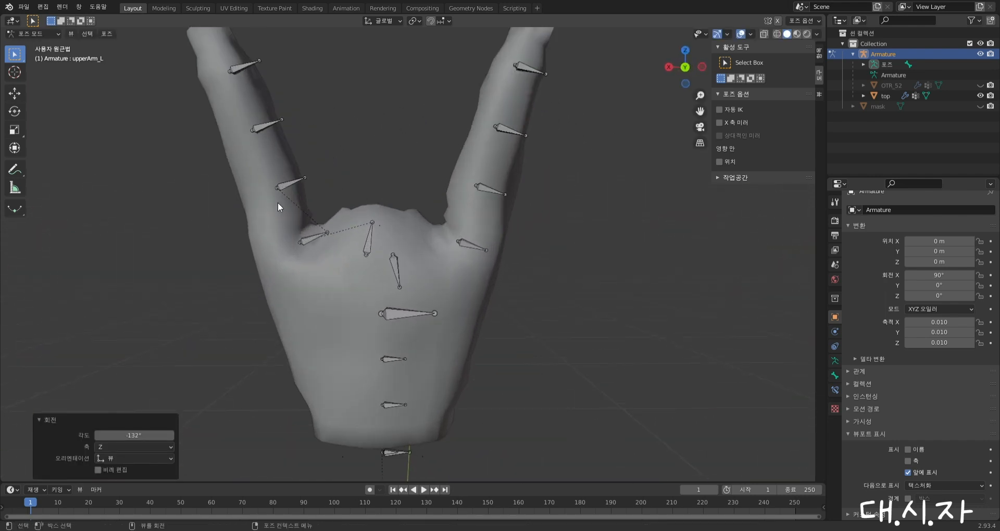
scroll(350, 276, down, 3)
middle_drag(310, 266, 532, 280)
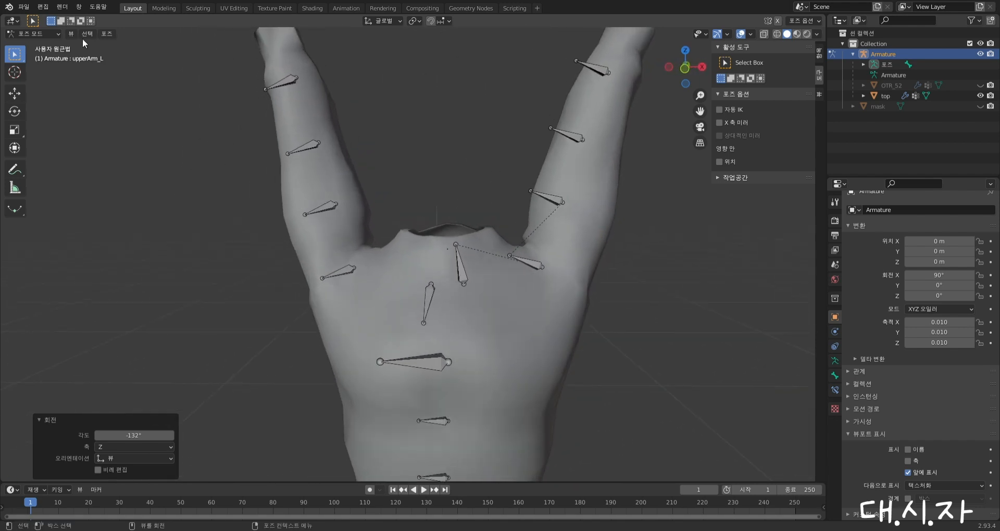
Return to Object Mode, select the armature together with the shirt mesh and put the shirt into Weight Paint
click(48, 35)
click(49, 44)
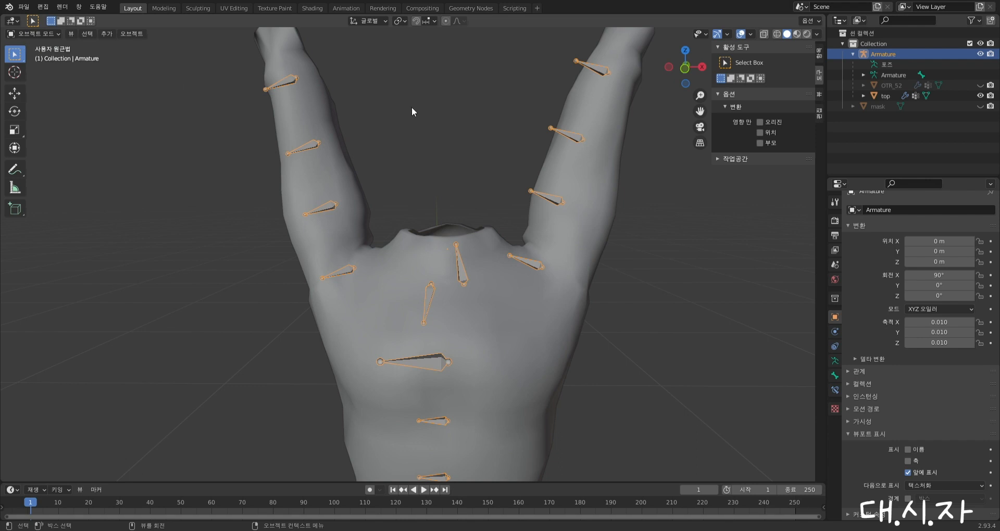
click(308, 146)
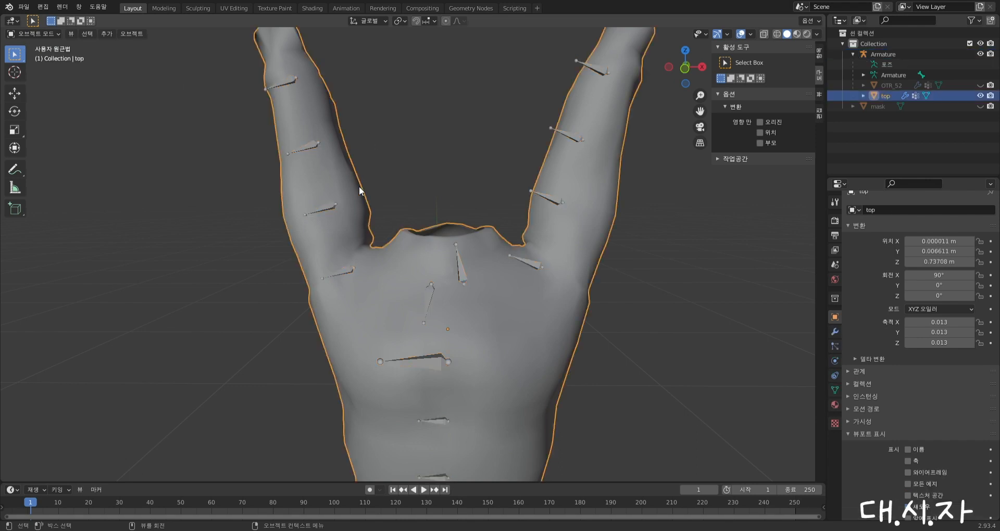
click(295, 148)
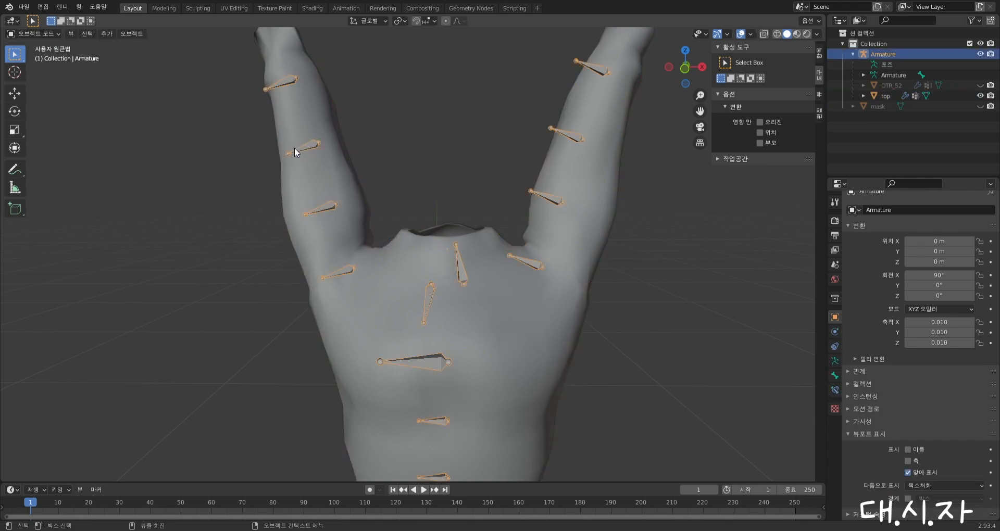
shift+click(317, 94)
click(34, 34)
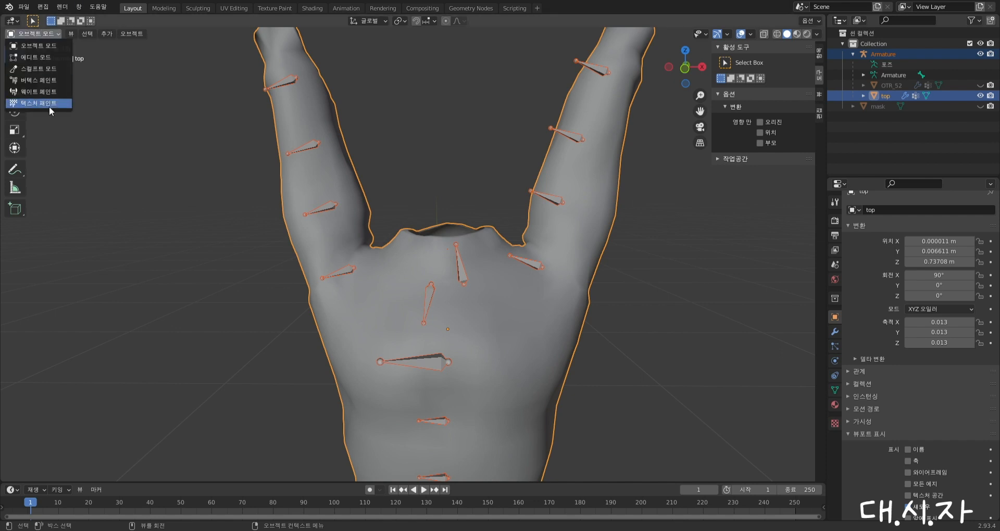
click(39, 92)
scroll(550, 246, down, 2)
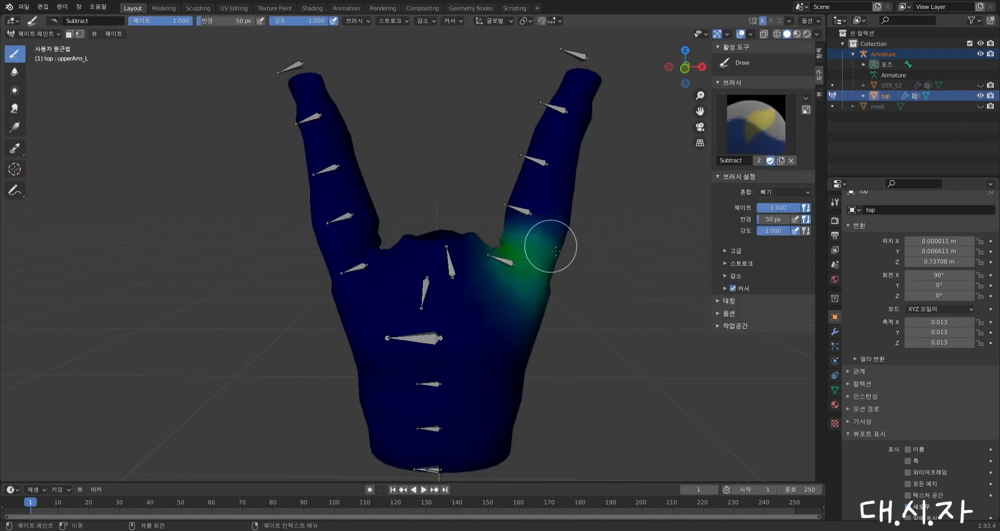
Activate upperArm_L_scale, upperArmTwist_R, shoulder_L and neighbouring bones to compare their weights in the raised pose, and return to Object Mode
ctrl+click(504, 264)
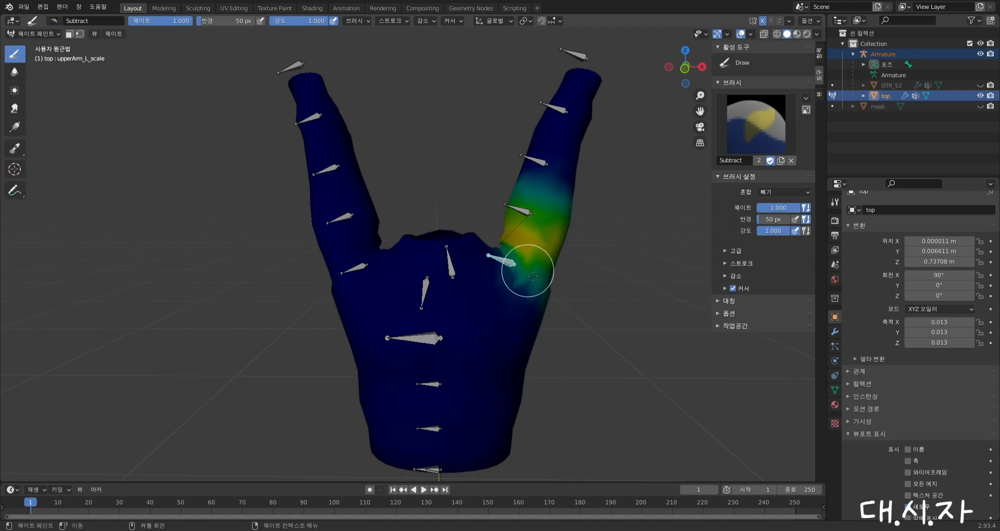
middle_drag(542, 277, 296, 256)
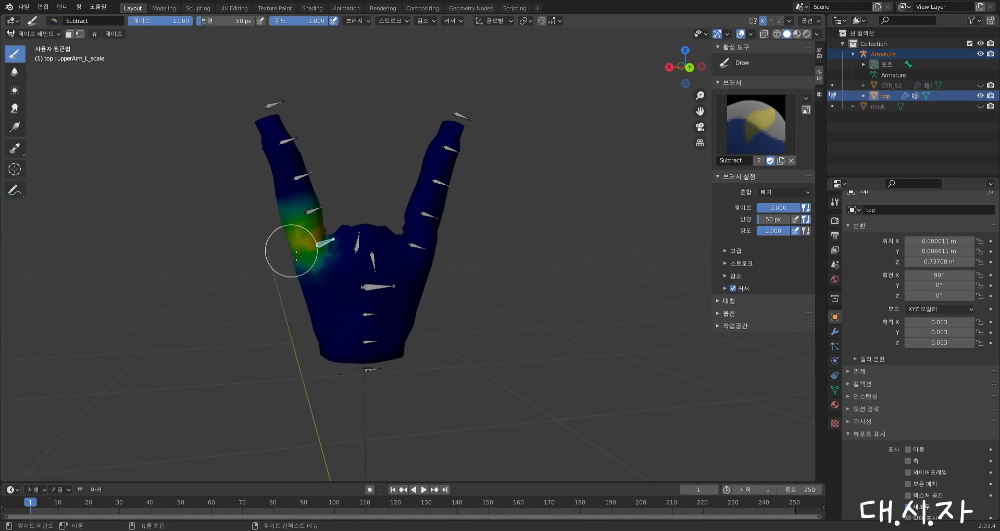
scroll(248, 263, up, 5)
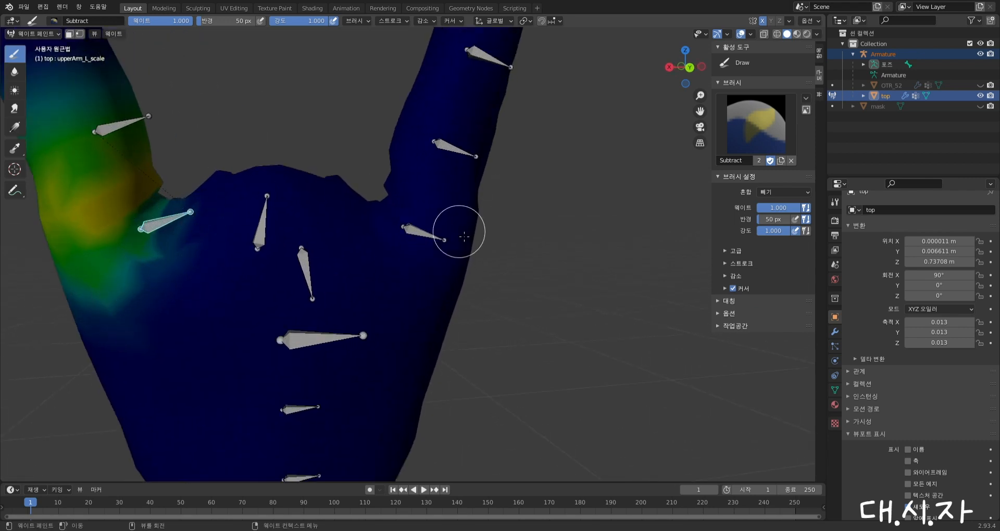
ctrl+click(421, 233)
mouse_move(421, 234)
middle_down()
mouse_move(355, 265)
mouse_move(366, 234)
mouse_move(478, 210)
mouse_move(597, 230)
mouse_move(415, 236)
middle_up()
ctrl+click(354, 245)
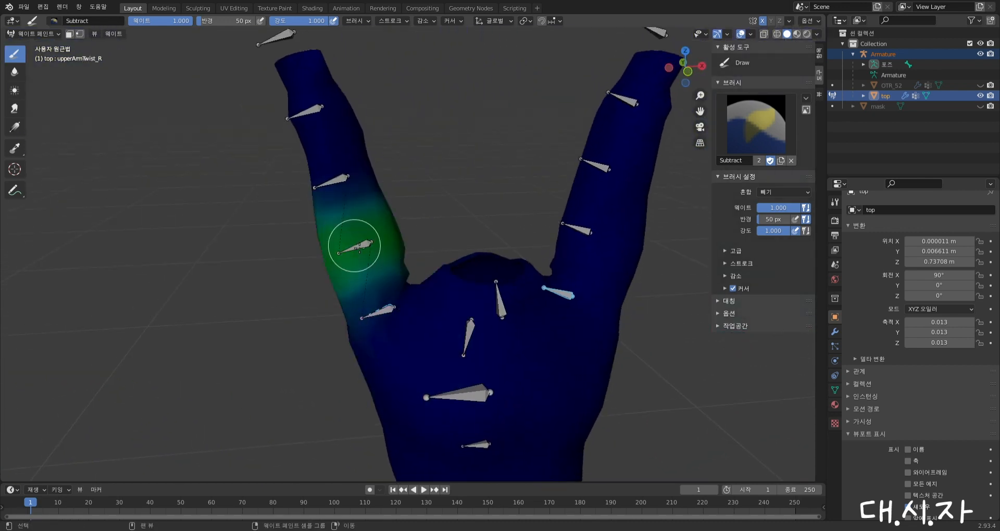
ctrl+click(338, 187)
ctrl+click(497, 310)
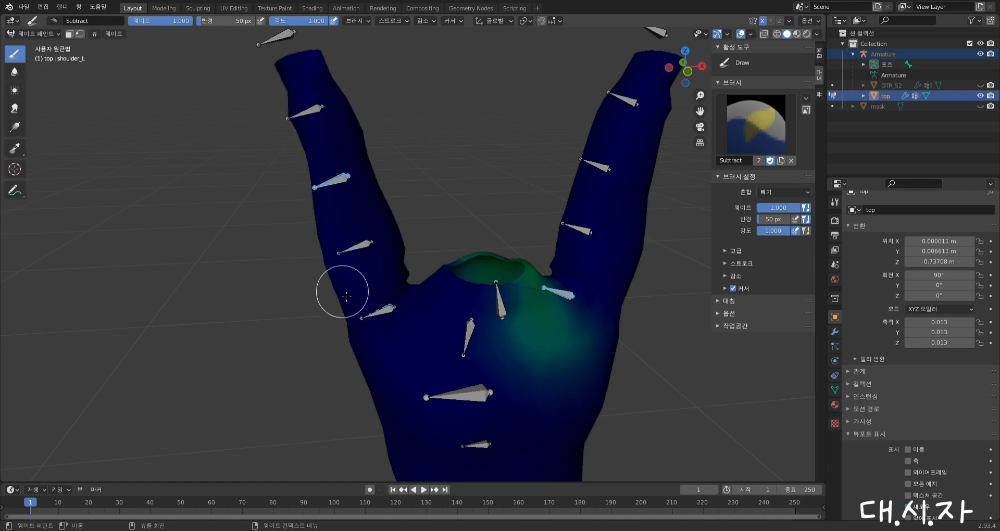
scroll(346, 296, down, 5)
click(21, 34)
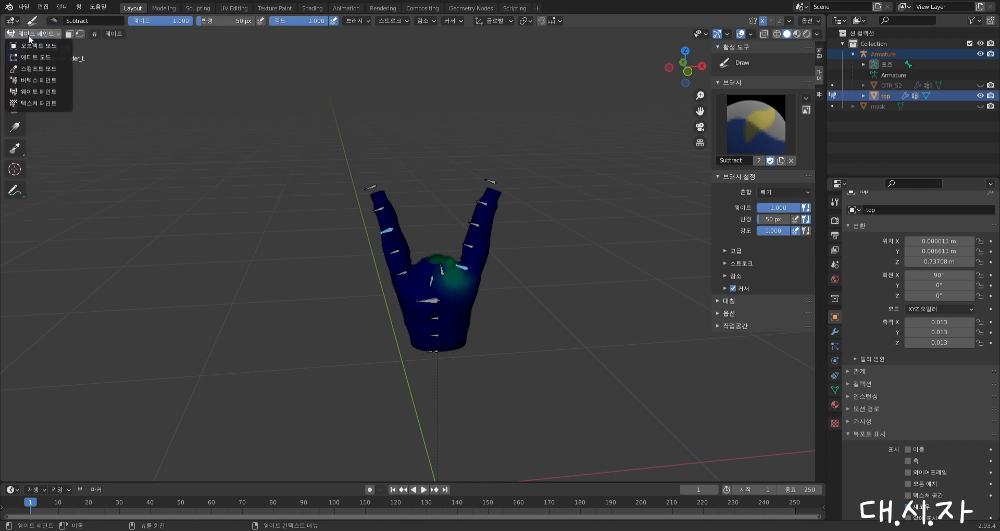
click(39, 45)
click(598, 239)
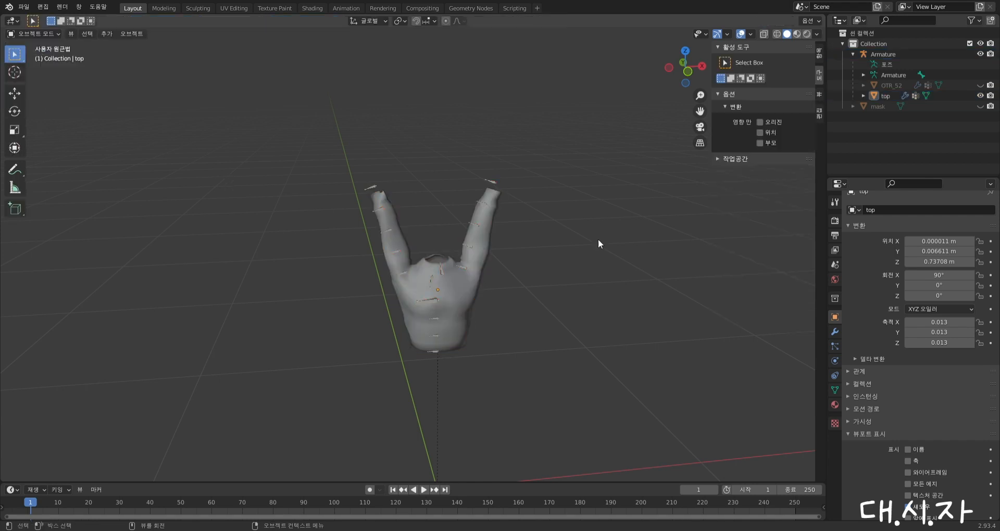
scroll(554, 242, up, 6)
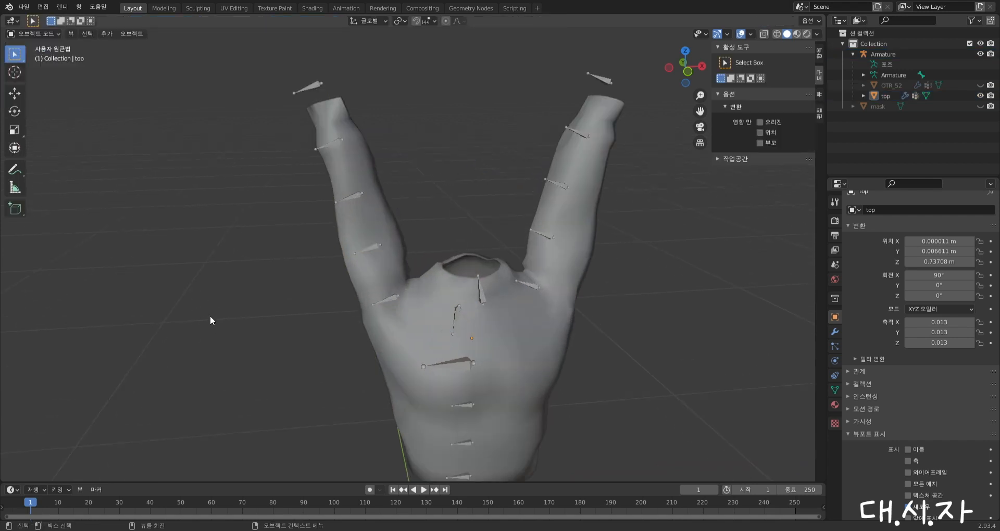
Clear the rotation of all the armature's bones in Pose Mode and return to Object Mode
click(309, 85)
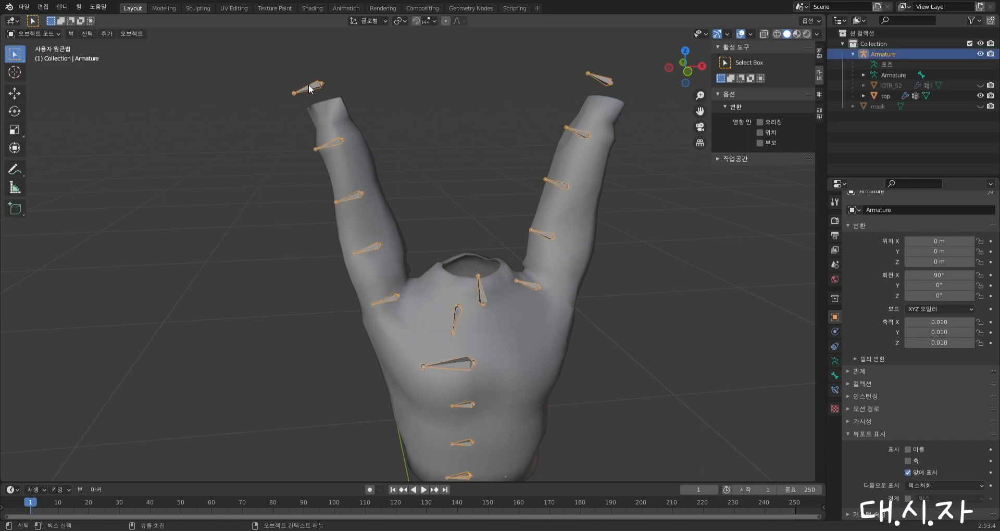
click(46, 36)
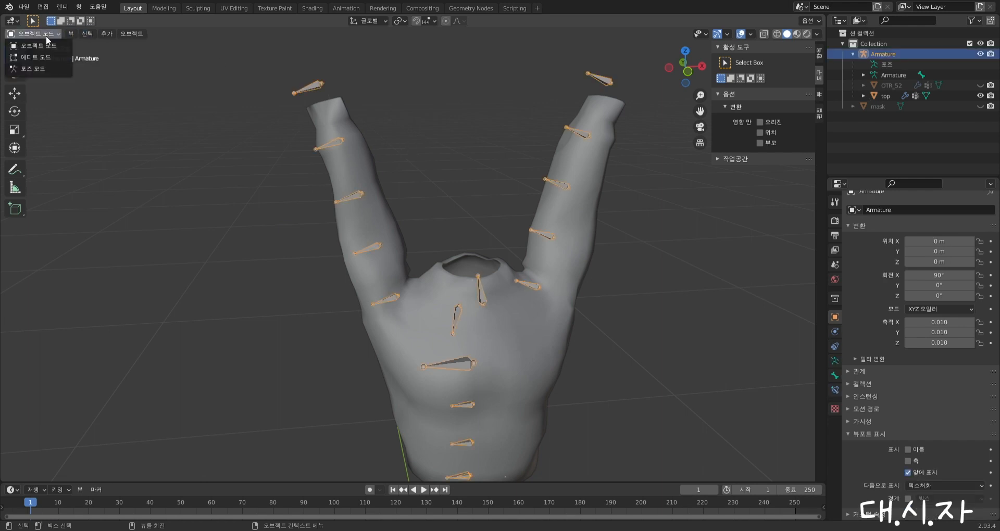
click(33, 66)
click(316, 317)
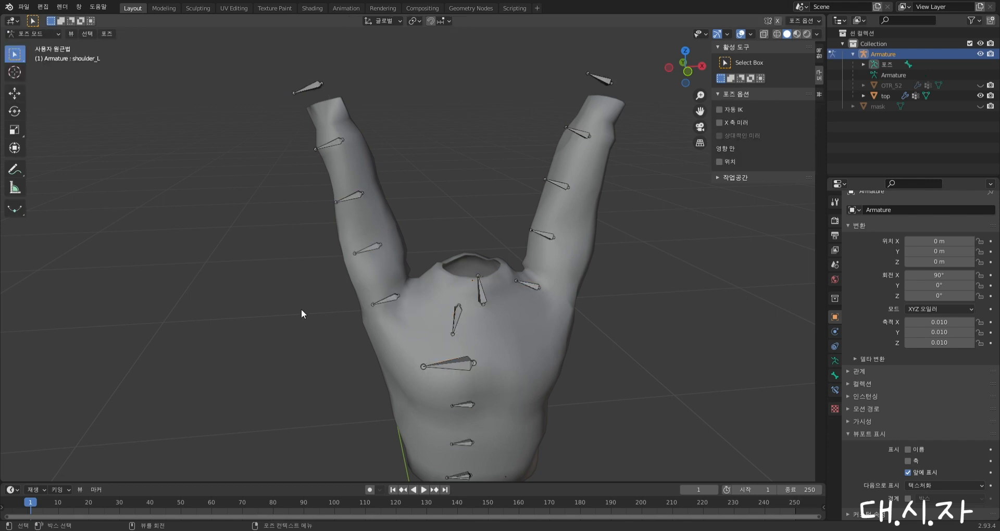
key(a)
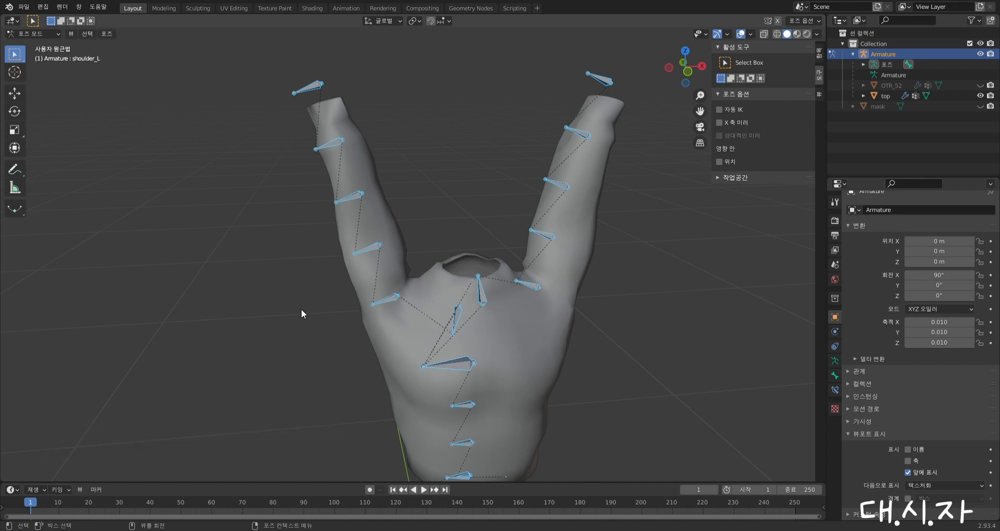
key(alt+r)
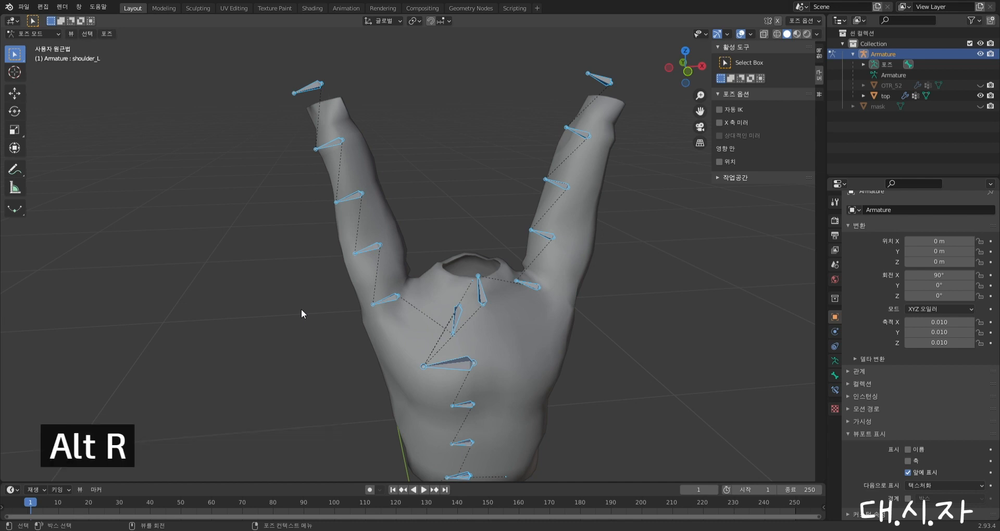
key(alt+r)
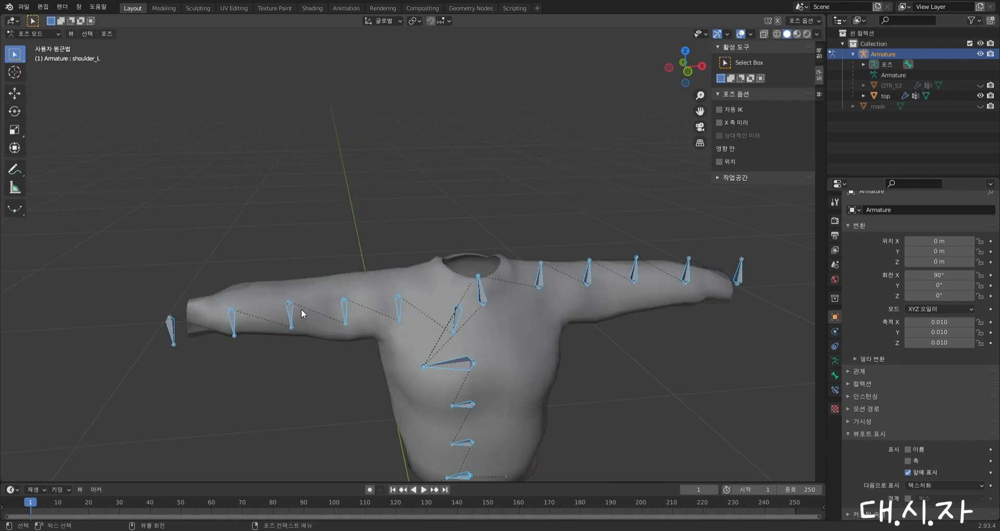
scroll(485, 175, down, 3)
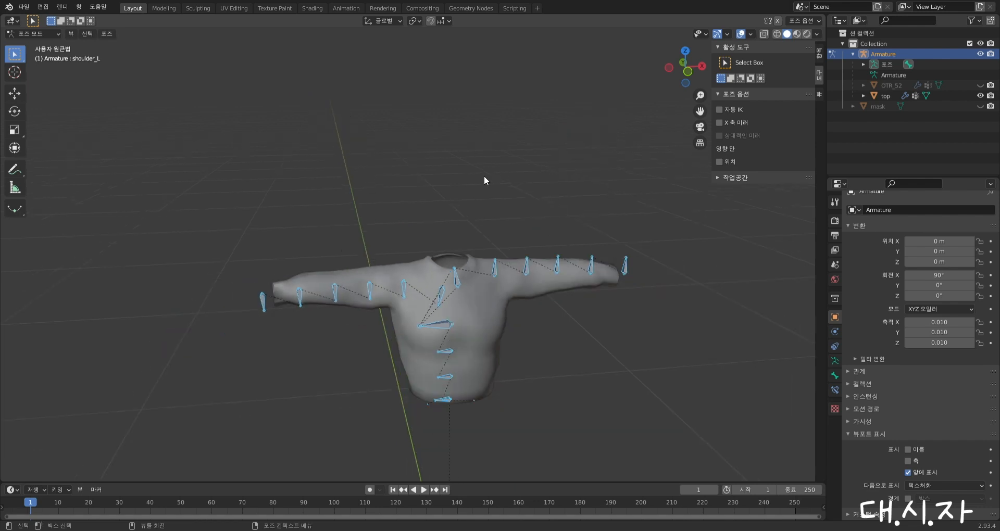
click(32, 33)
click(26, 46)
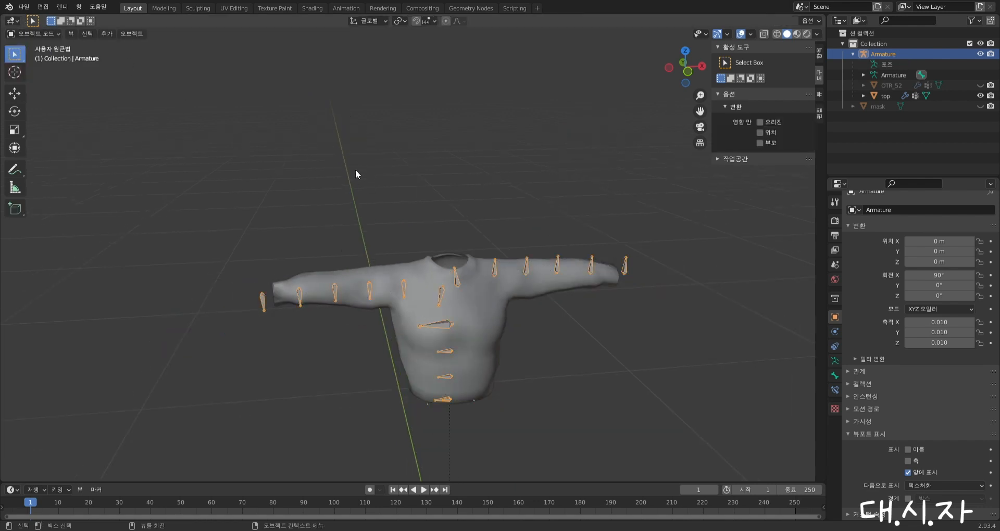
middle_drag(382, 194, 492, 219)
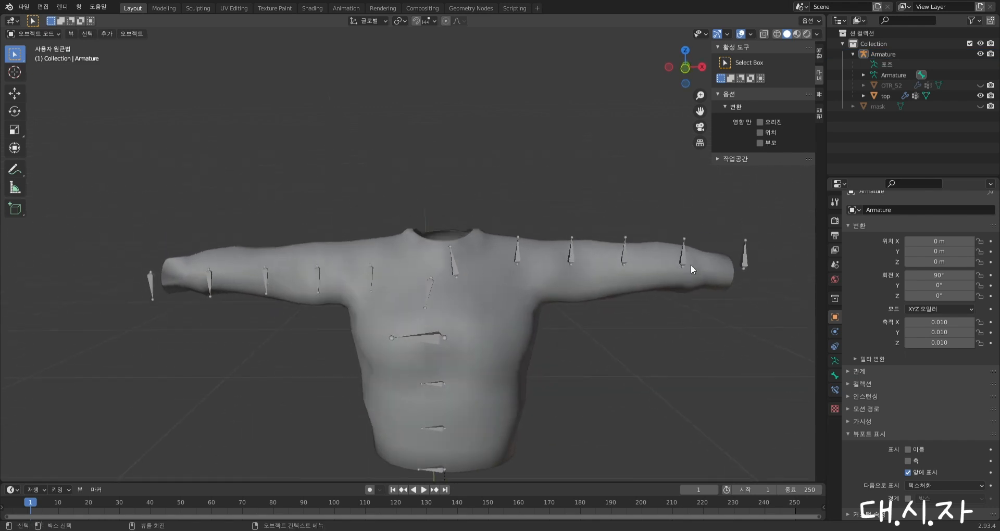
Save the file and unhide the mask object
key(ctrl+s)
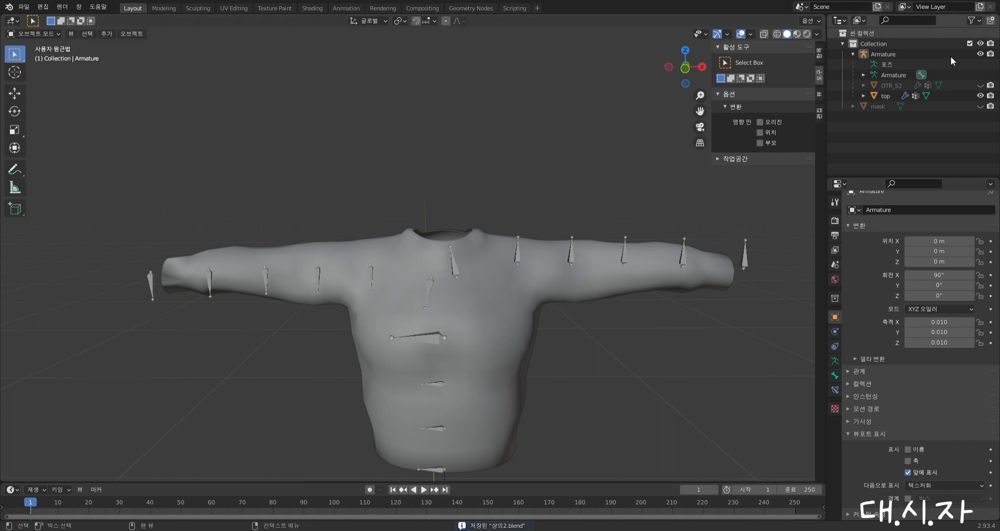
click(981, 107)
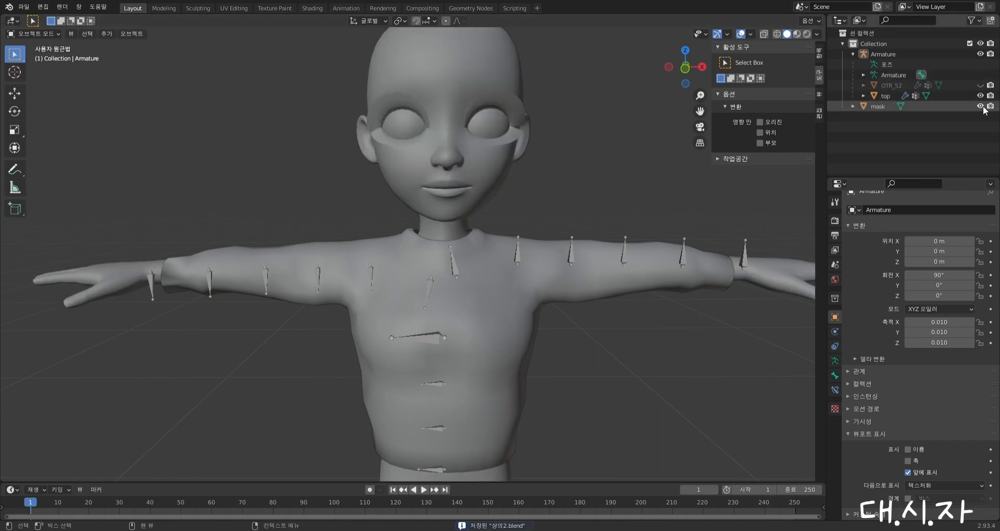
Switch the mask body to Vertex Paint mode and briefly hide the shirt to check the blackened area beneath it
scroll(594, 173, down, 4)
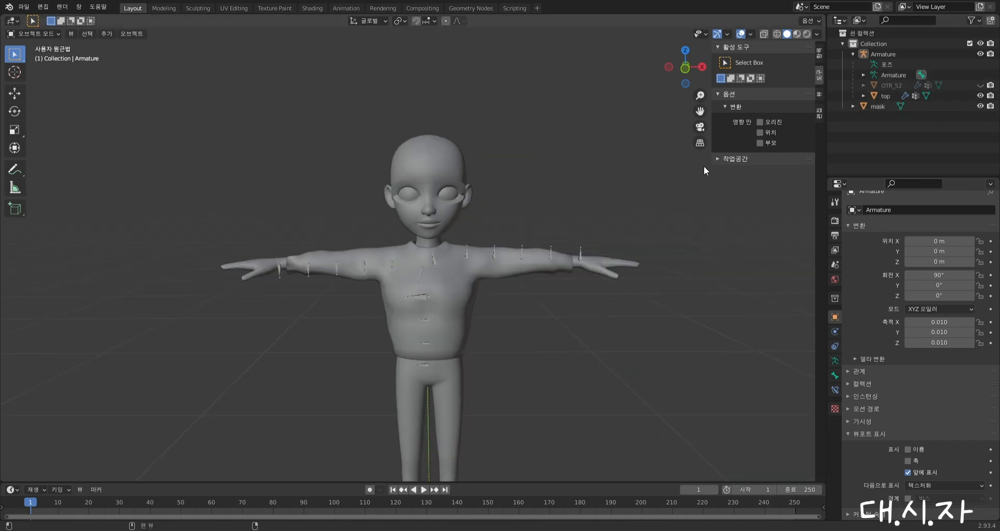
scroll(445, 245, up, 3)
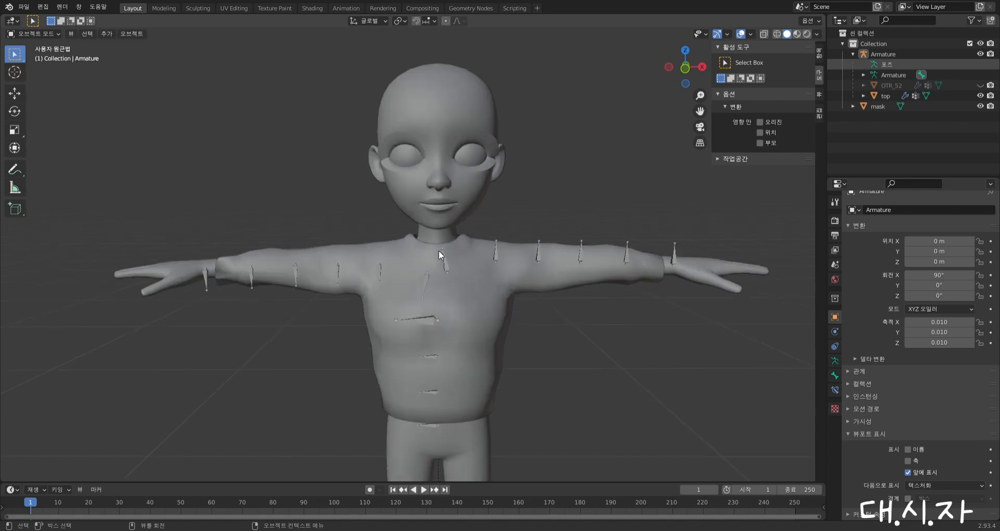
middle_drag(440, 255, 431, 334)
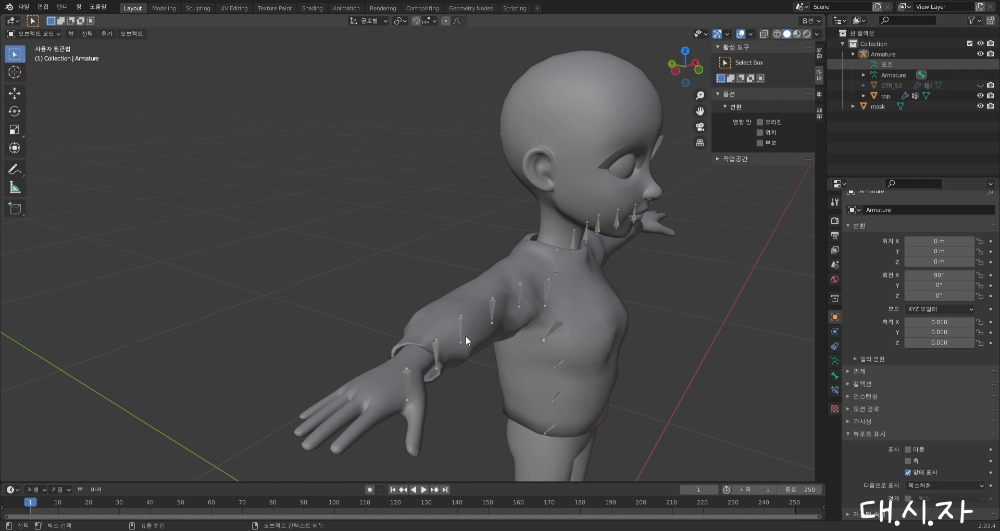
middle_drag(483, 323, 418, 319)
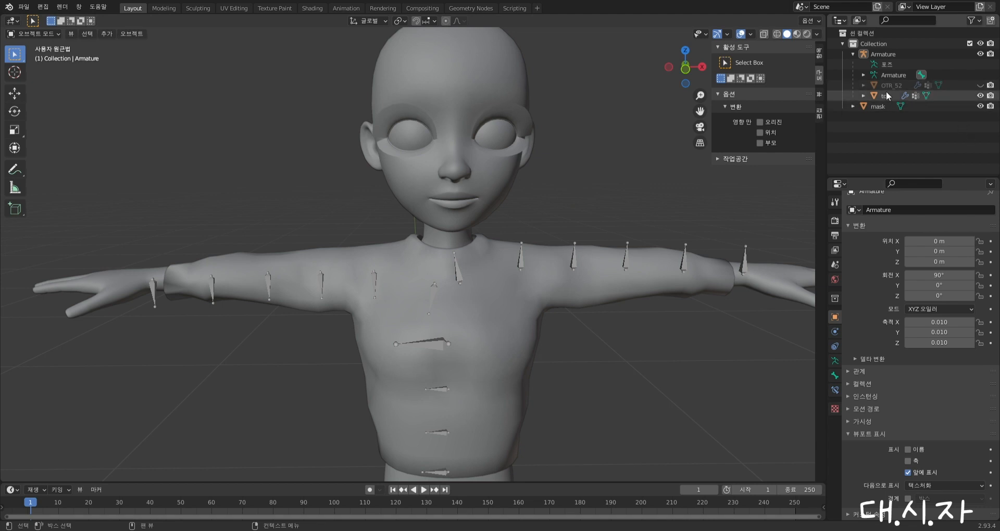
click(946, 107)
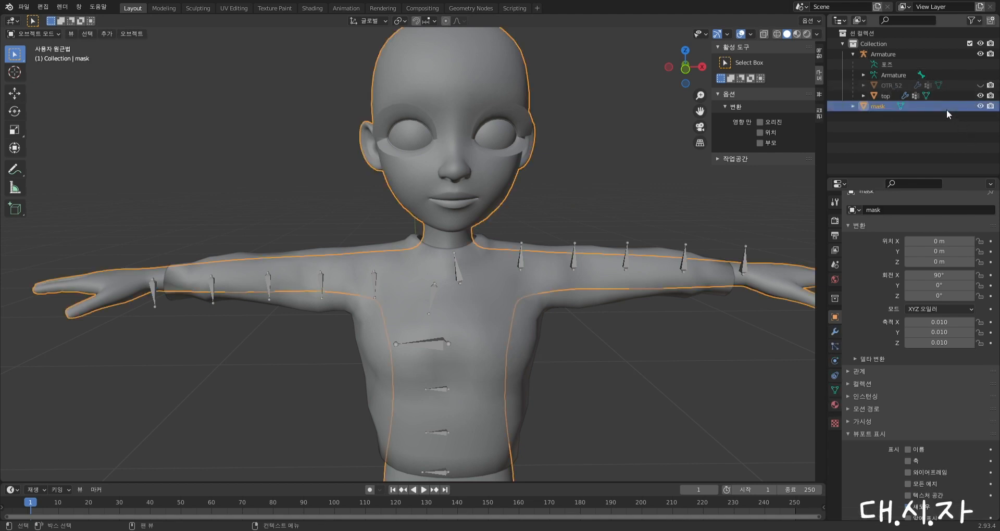
click(28, 34)
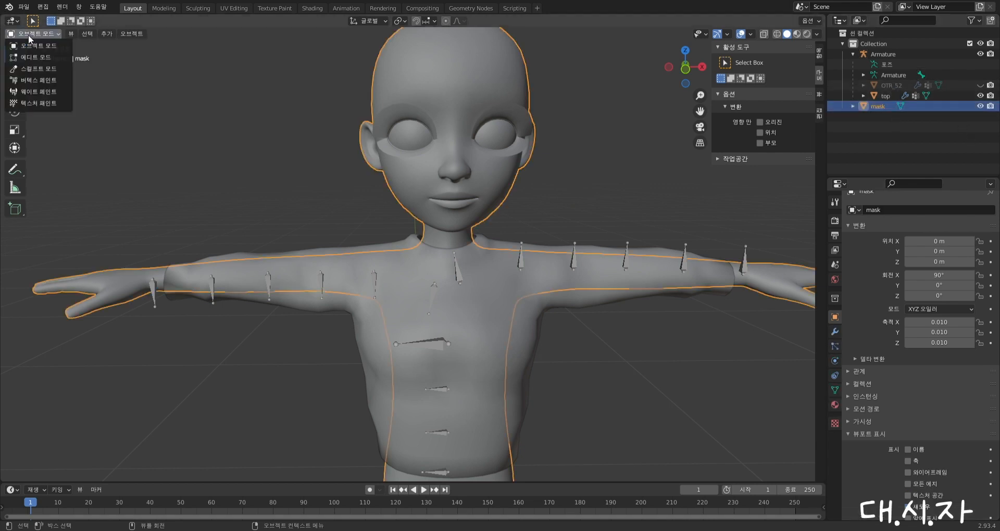
click(39, 79)
scroll(454, 419, down, 3)
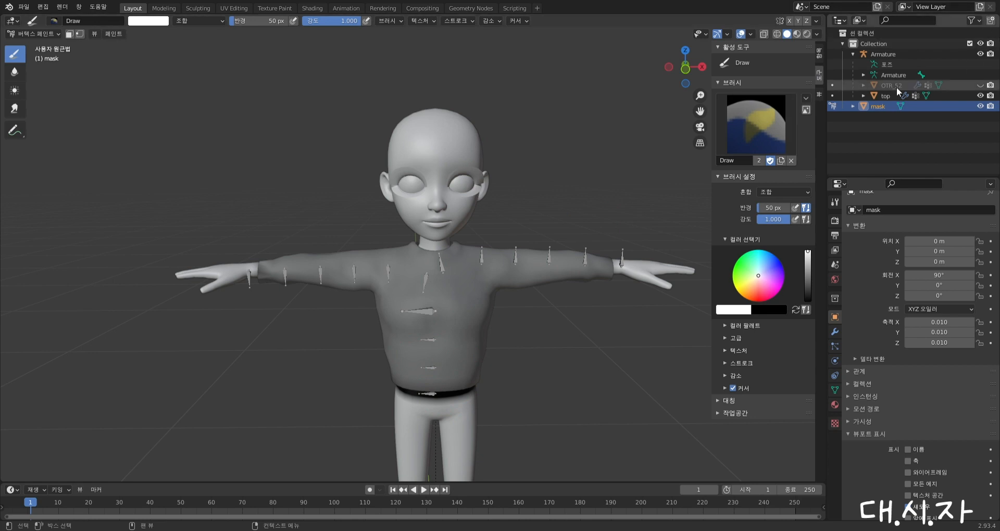
click(981, 96)
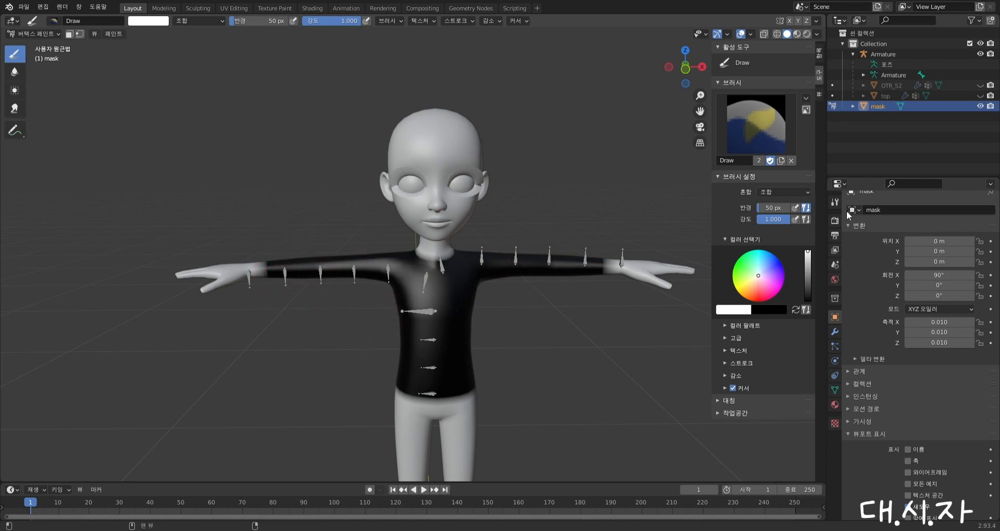
click(979, 96)
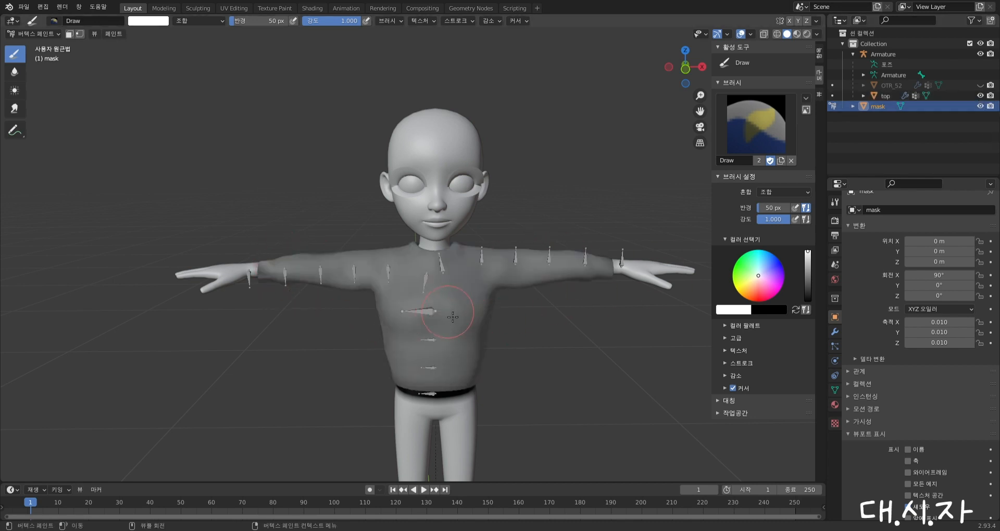
Choose the Add brush and paint white over the black band below the shirt hem on the mask's front
mouse_move(450, 319)
middle_down()
mouse_move(450, 267)
mouse_move(445, 300)
middle_up()
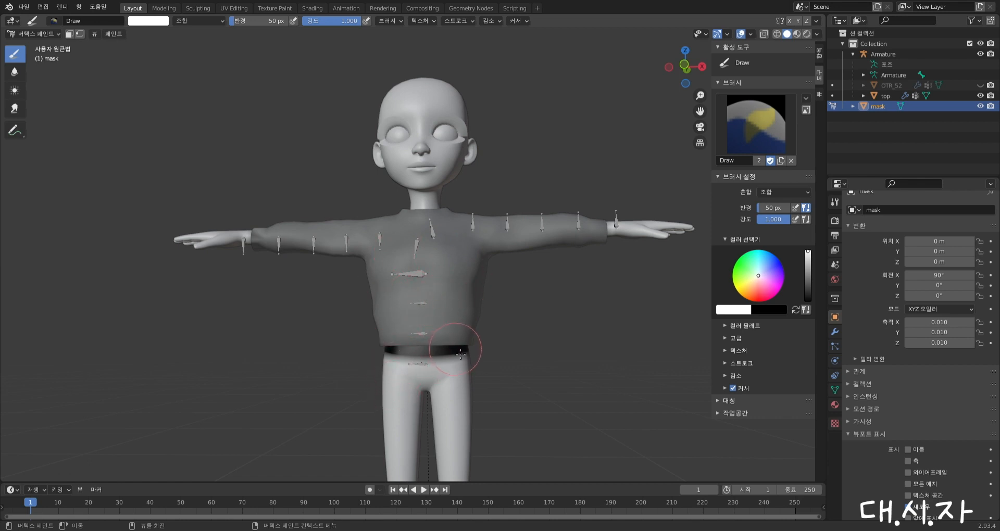
scroll(460, 354, up, 3)
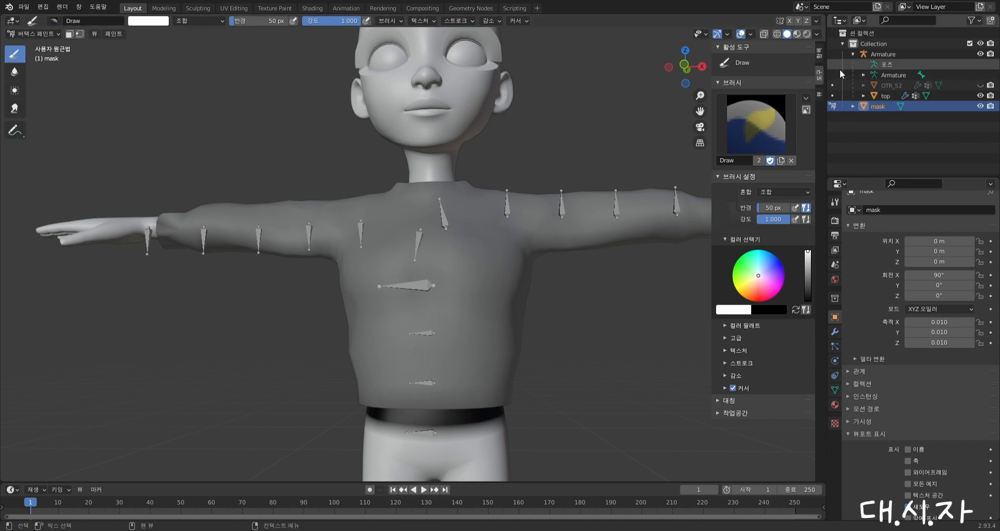
click(780, 109)
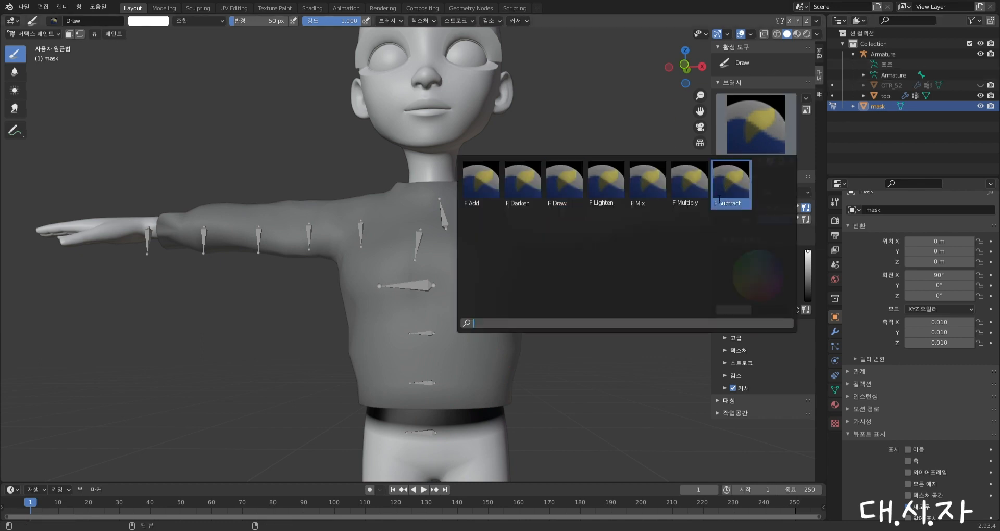
click(481, 184)
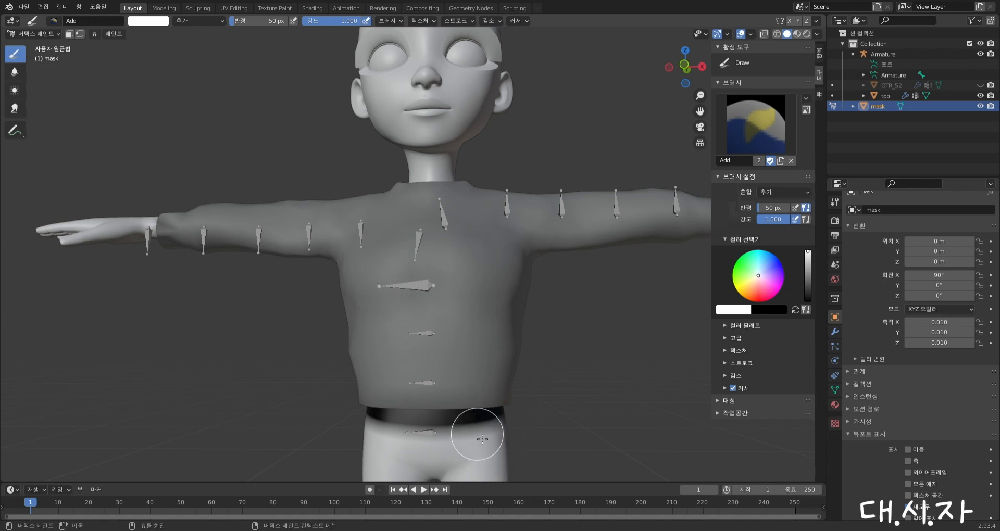
mouse_move(482, 439)
mouse_down()
mouse_move(341, 446)
mouse_move(368, 435)
mouse_move(496, 437)
mouse_move(452, 439)
mouse_up()
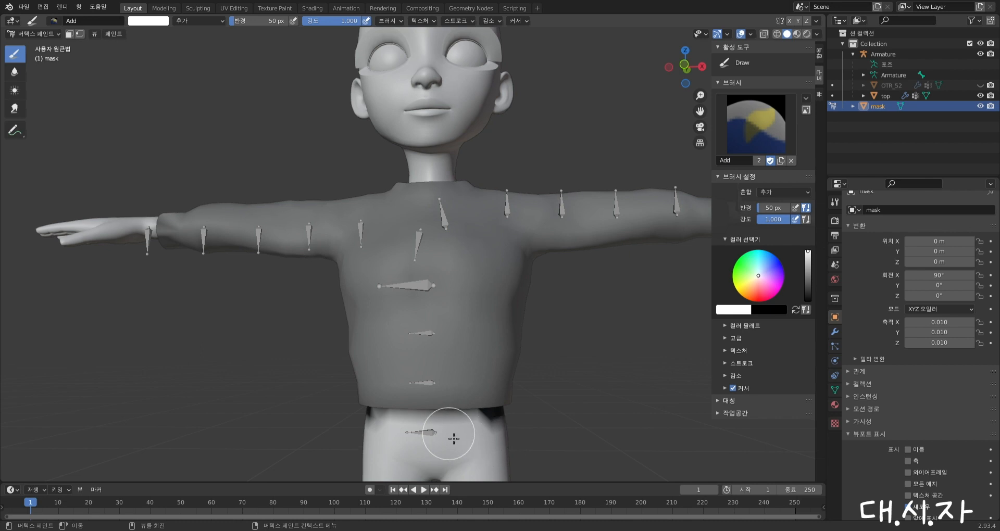
Set the brush radius to 48 px and paint white over the remaining black areas below the hem at the sides and back
key(bracketleft)
key(bracketleft)
key(bracketright)
key(bracketright)
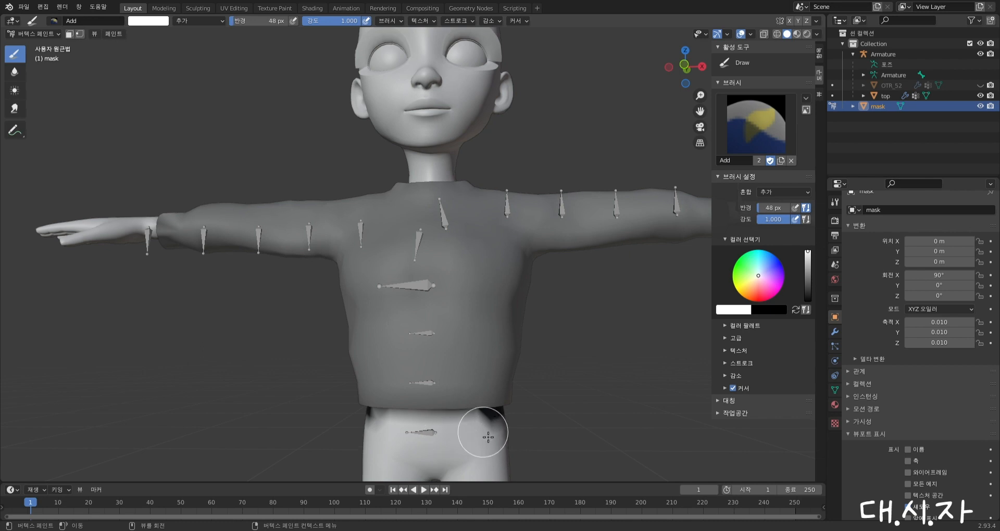
mouse_move(486, 408)
middle_down()
mouse_move(406, 403)
mouse_move(430, 393)
middle_up()
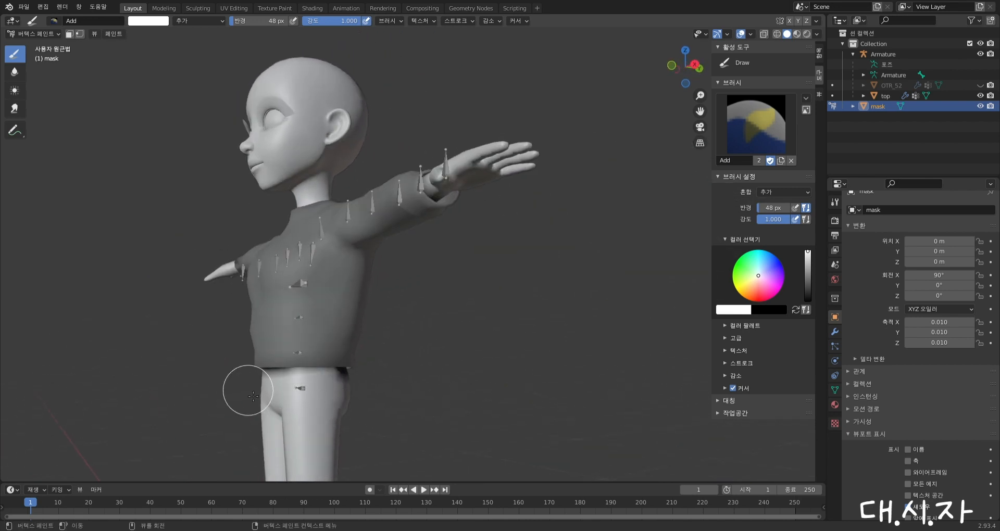
middle_drag(369, 397, 307, 409)
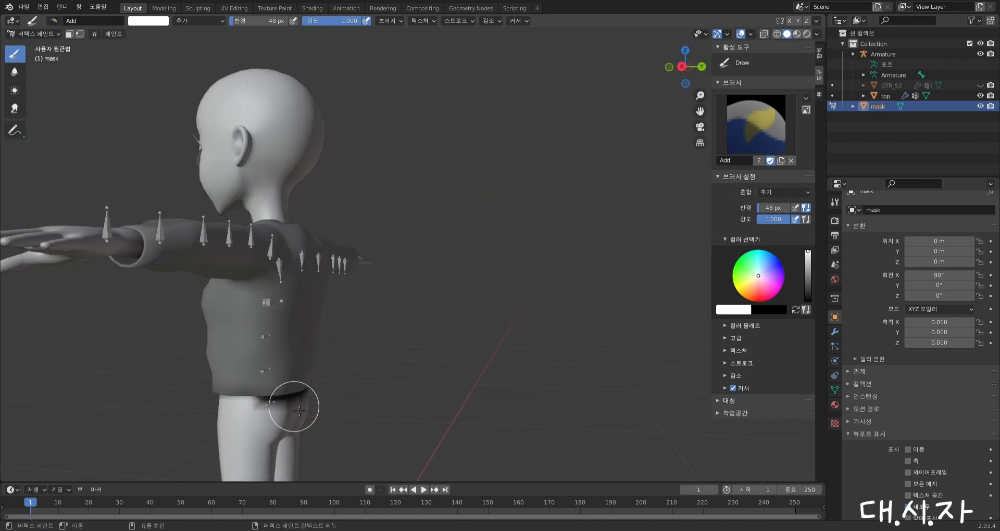
scroll(290, 395, up, 5)
middle_drag(243, 398, 129, 380)
scroll(333, 396, down, 1)
drag(456, 449, 326, 450)
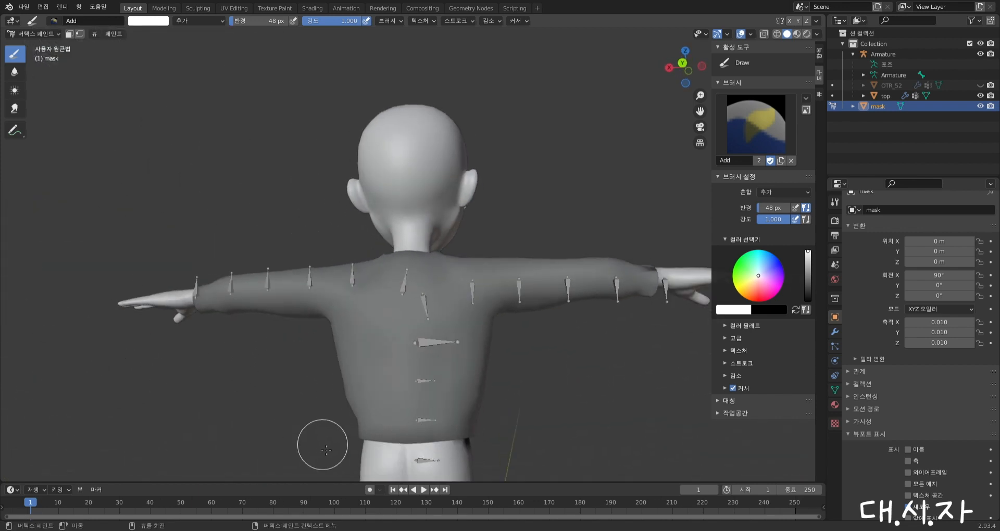
scroll(462, 424, down, 1)
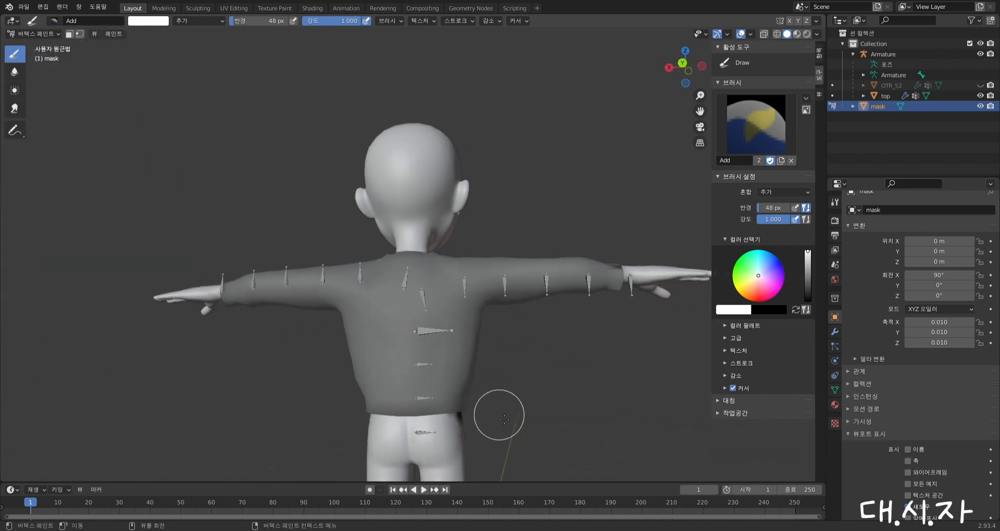
middle_drag(504, 419, 665, 430)
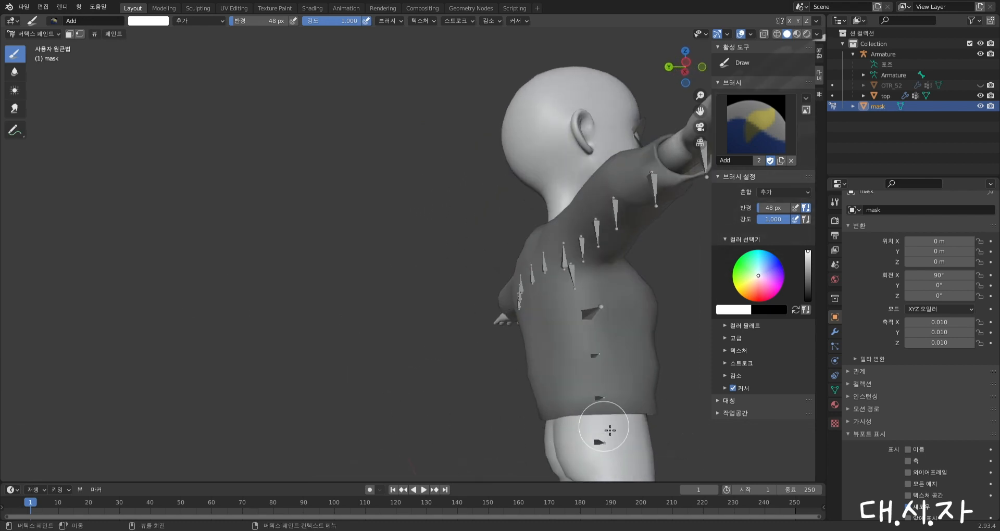
mouse_move(662, 431)
middle_down()
mouse_move(607, 417)
mouse_move(541, 424)
middle_up()
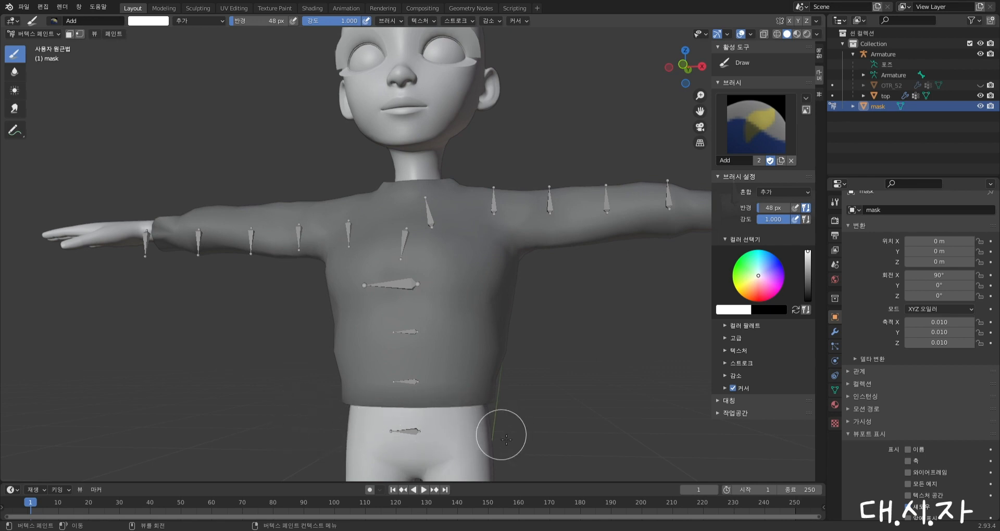
mouse_move(238, 337)
middle_down()
mouse_move(202, 349)
mouse_move(65, 330)
mouse_move(115, 310)
middle_up()
click(979, 95)
middle_drag(503, 349, 363, 350)
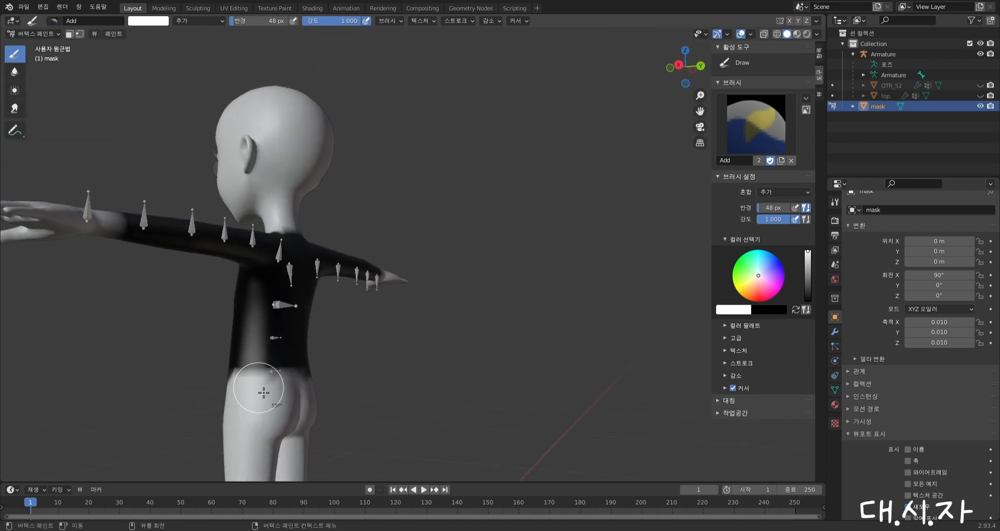
key(ctrl+z)
scroll(281, 391, down, 1)
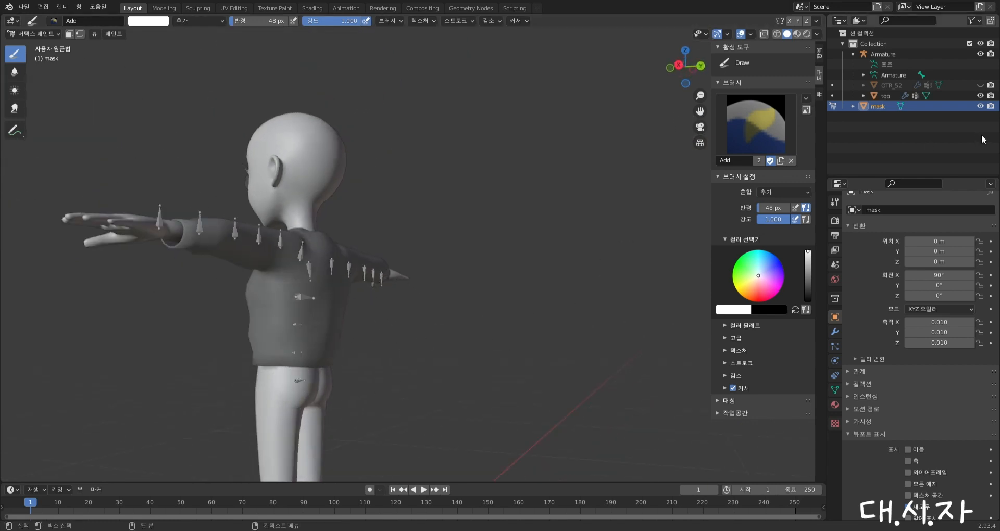
Hide the shirt and switch the vertex paint brush to Subtract
click(980, 95)
mouse_move(224, 335)
middle_down()
mouse_move(294, 338)
mouse_move(368, 364)
middle_up()
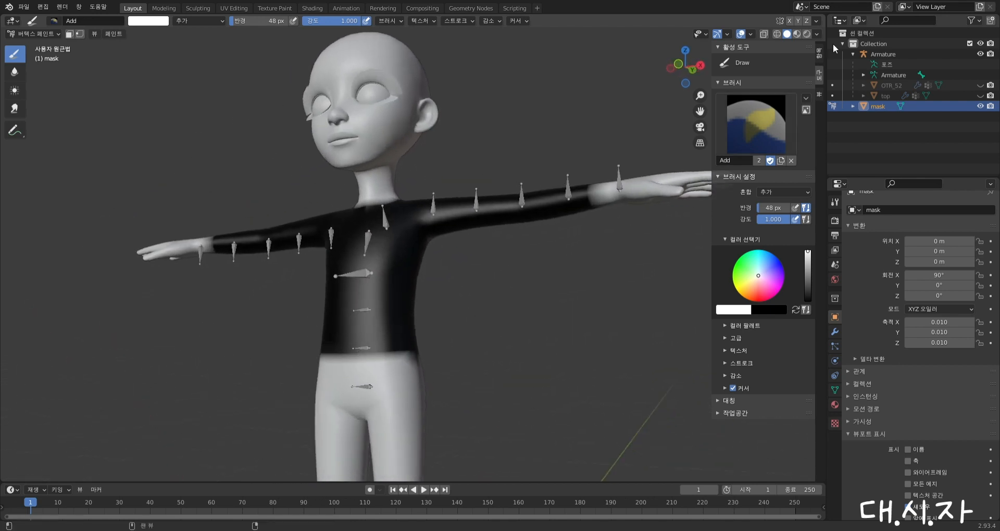
click(758, 145)
click(730, 184)
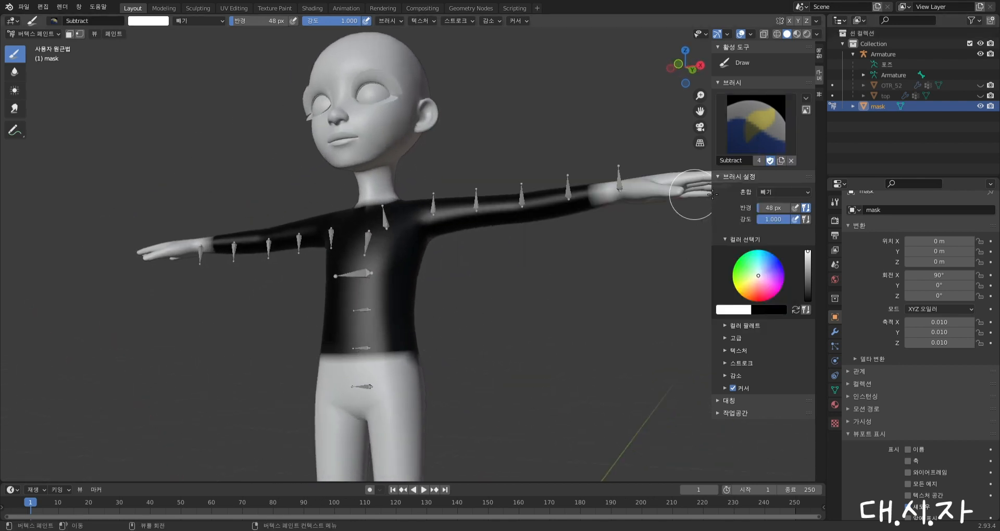
click(759, 149)
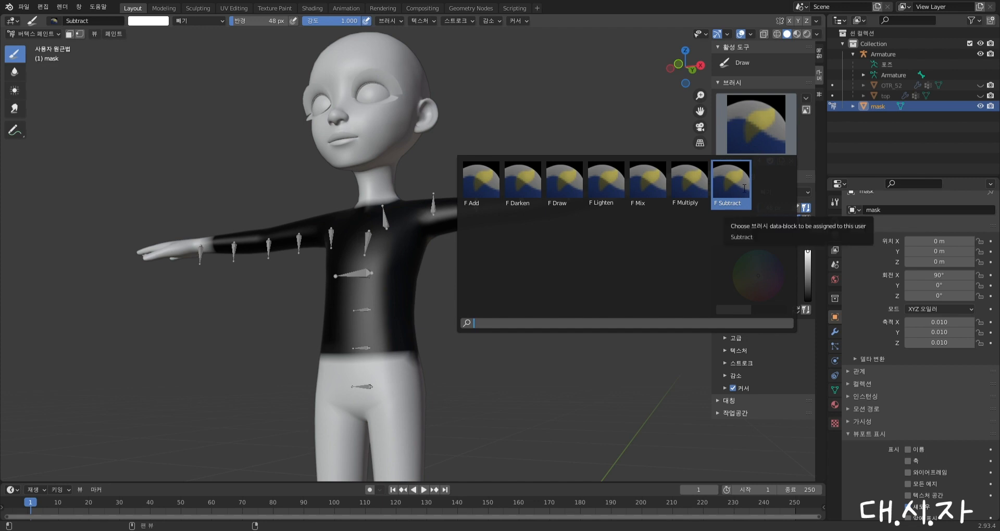
Set the brush radius to 30 px and paint the mask's lower back black down to the waist
middle_drag(479, 323, 319, 336)
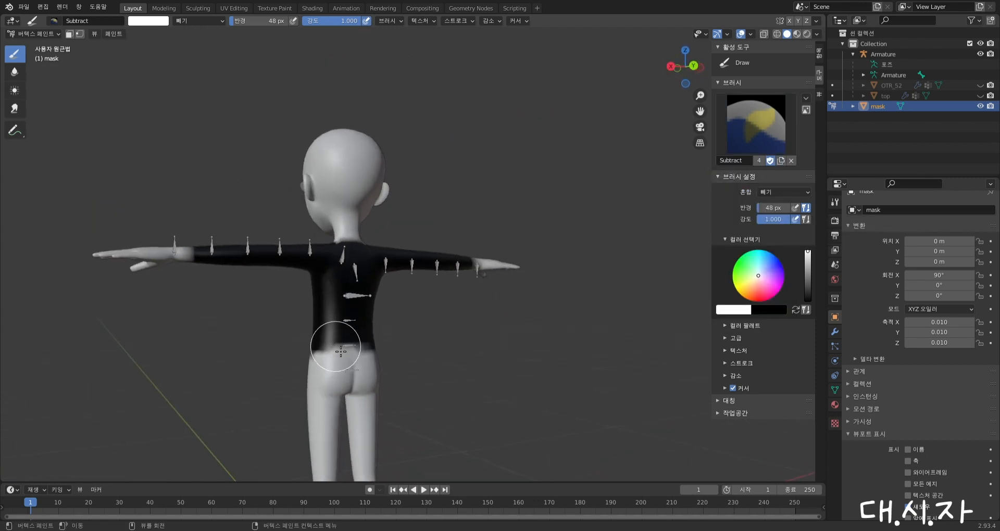
key(bracketleft)
key(bracketleft)
key(bracketleft)
key(bracketleft)
drag(343, 350, 374, 341)
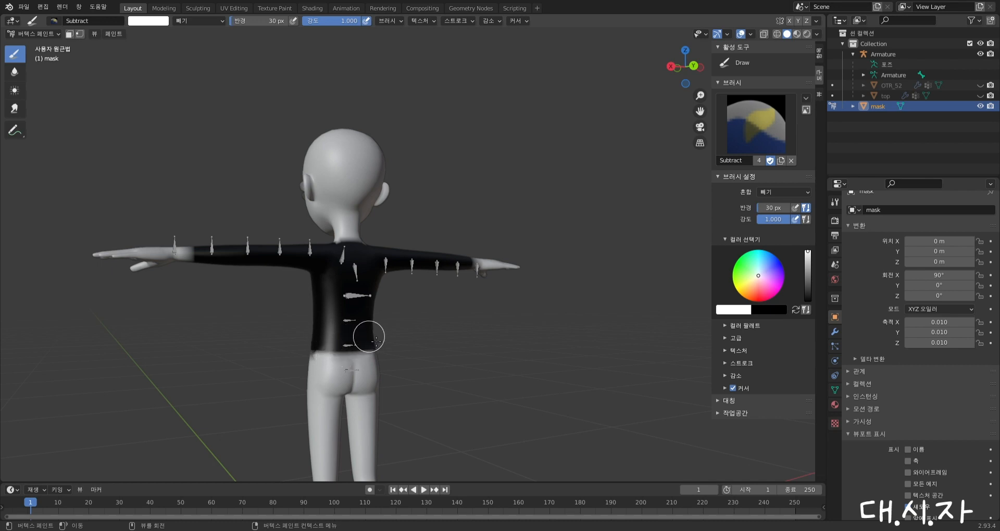
Switch back to the Add brush, show the shirt again and check the mask's painted edges around it
scroll(422, 318, up, 1)
scroll(380, 327, up, 1)
mouse_move(568, 343)
middle_down()
mouse_move(471, 348)
mouse_move(432, 333)
middle_up()
scroll(449, 339, down, 1)
mouse_move(597, 267)
middle_down()
mouse_move(573, 292)
mouse_move(322, 383)
mouse_move(443, 416)
mouse_move(562, 422)
middle_up()
key(1)
click(980, 96)
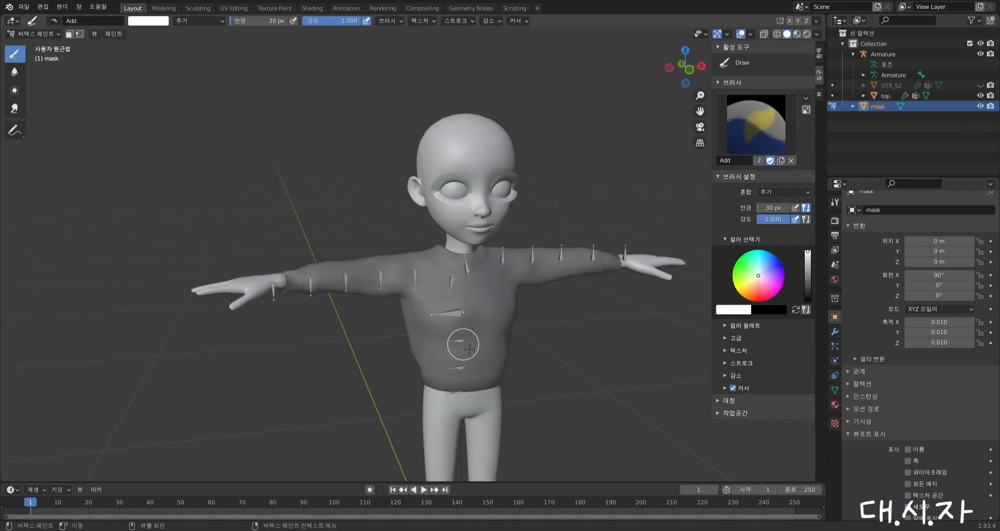
middle_drag(462, 345, 812, 336)
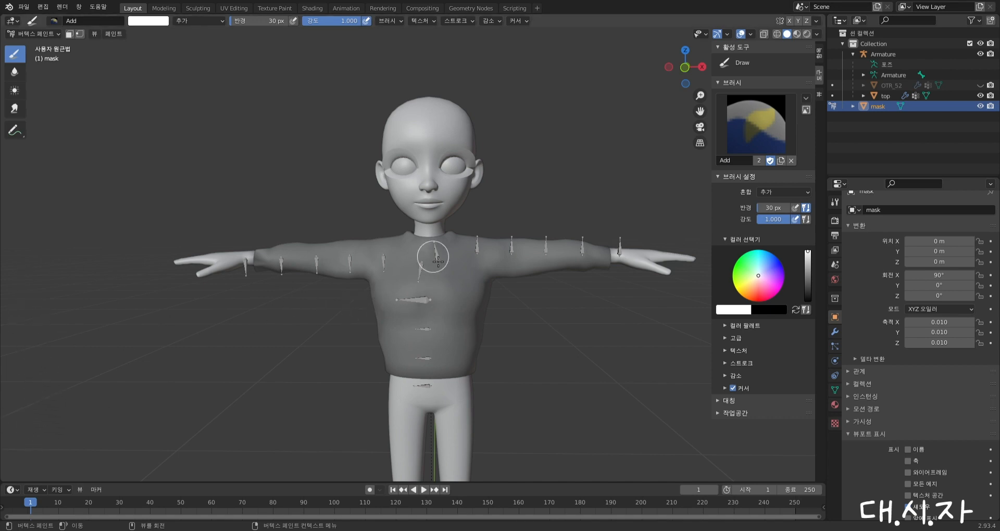
Return the mask to Object Mode, clear the selection and select the shirt mesh
click(48, 35)
click(42, 45)
click(325, 182)
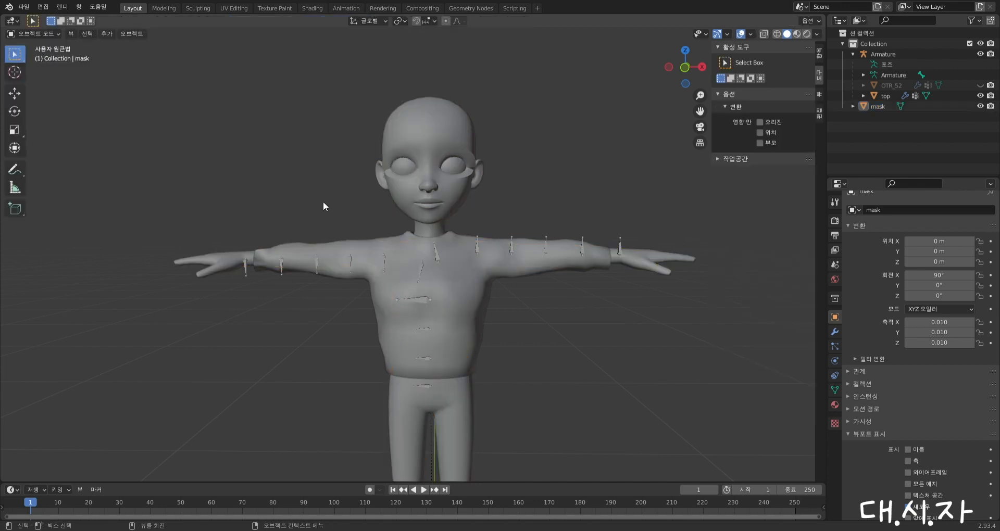
click(460, 321)
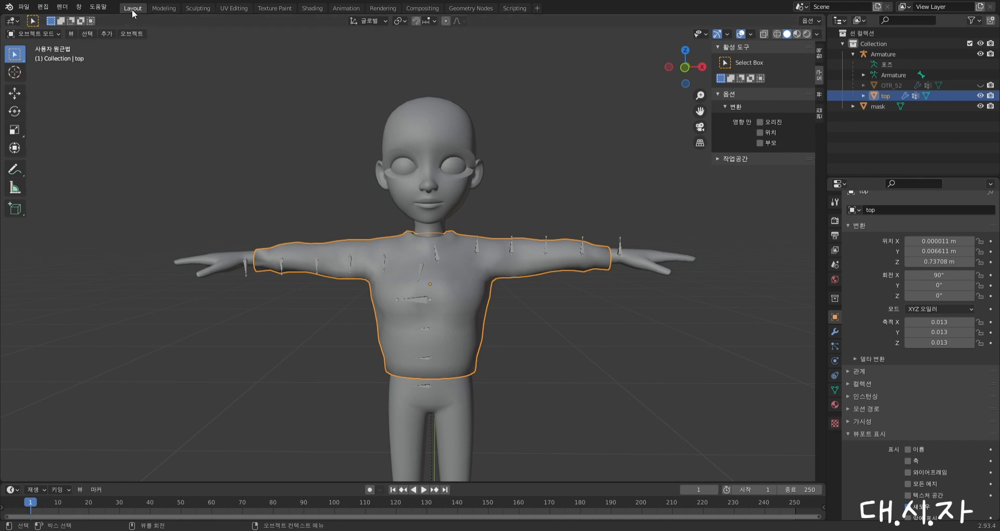
Open the shirt in the UV Editing workspace, bring the shirt into view and widen the 3D viewport
click(225, 7)
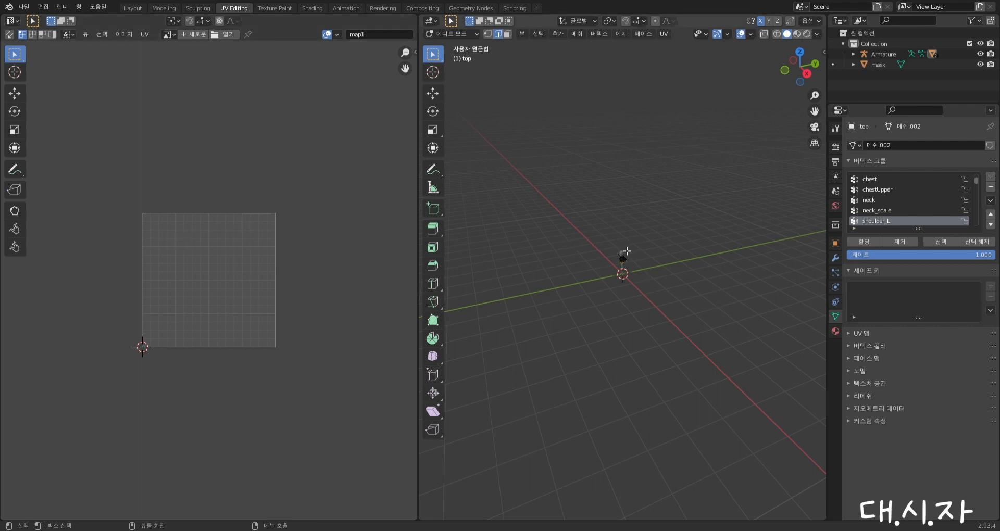
scroll(626, 251, up, 16)
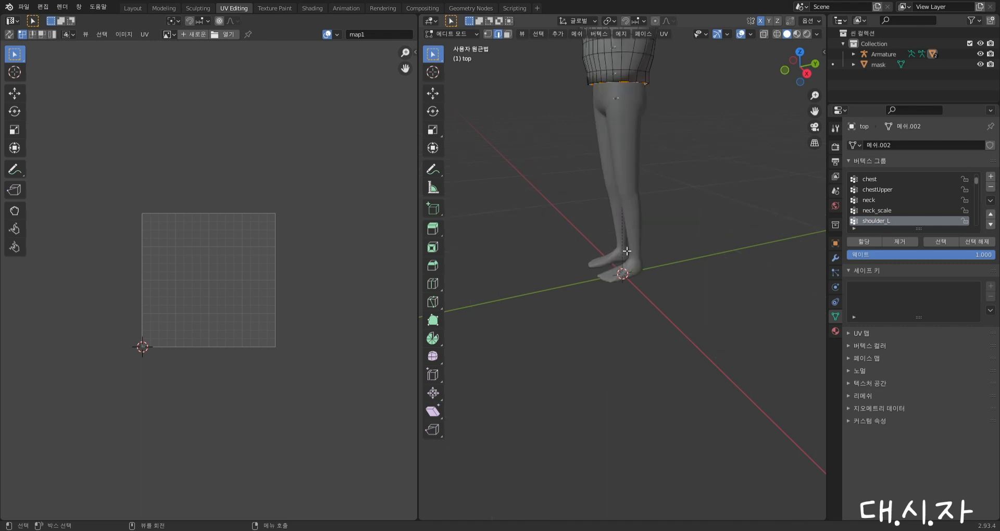
shift+middle_drag(642, 89, 594, 250)
drag(420, 231, 270, 239)
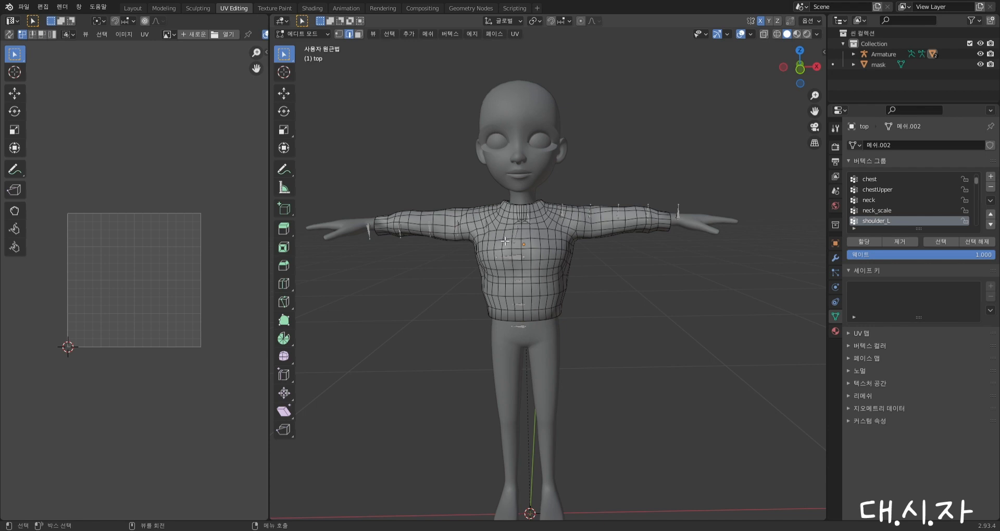
Display the shirt's existing UV layout, clear the selection and examine the sleeves, neck and torso from several sides for seam placement
key(a)
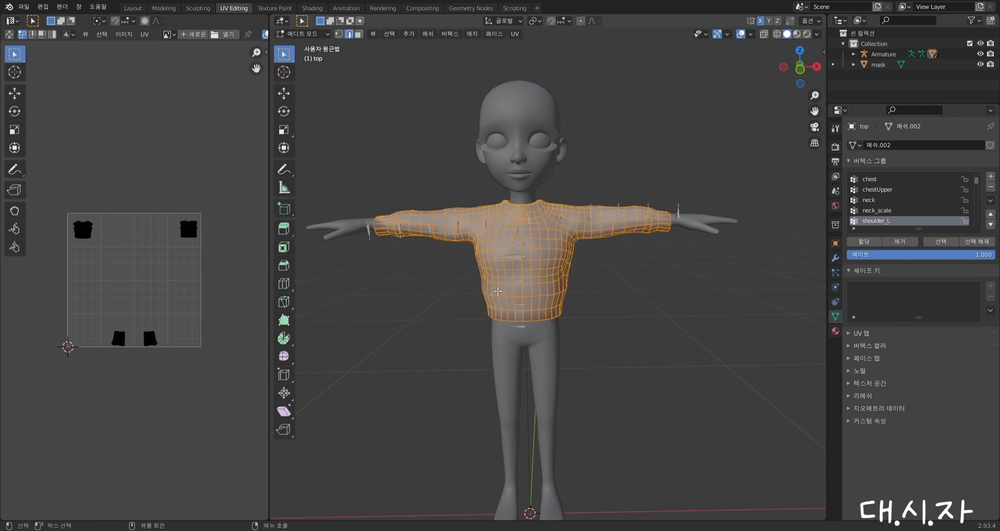
key(alt+a)
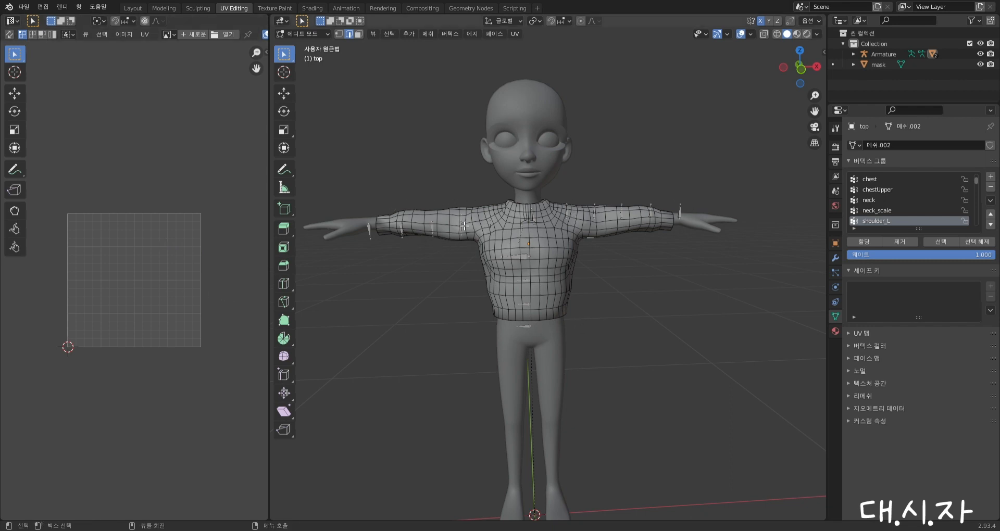
middle_drag(478, 235, 628, 291)
scroll(461, 254, up, 3)
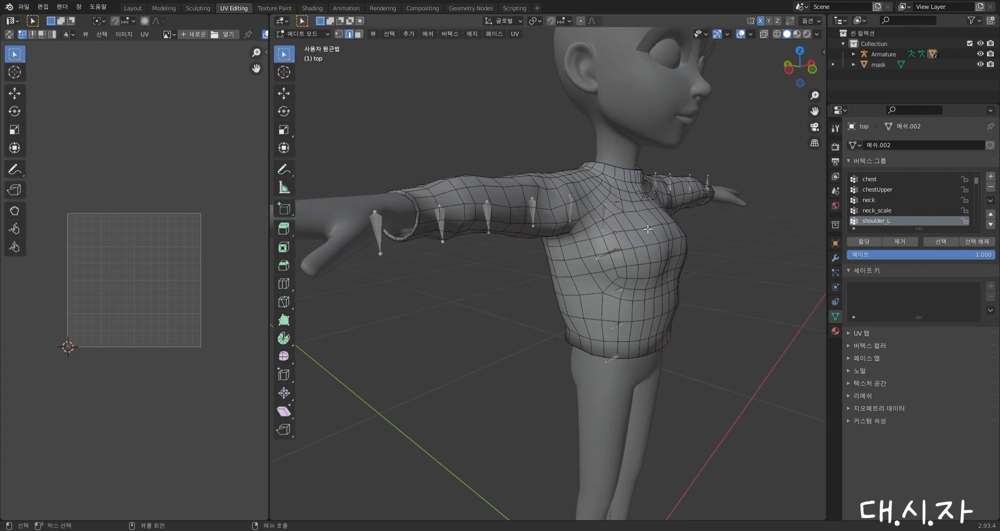
scroll(648, 230, down, 4)
middle_drag(644, 238, 551, 242)
scroll(583, 219, up, 5)
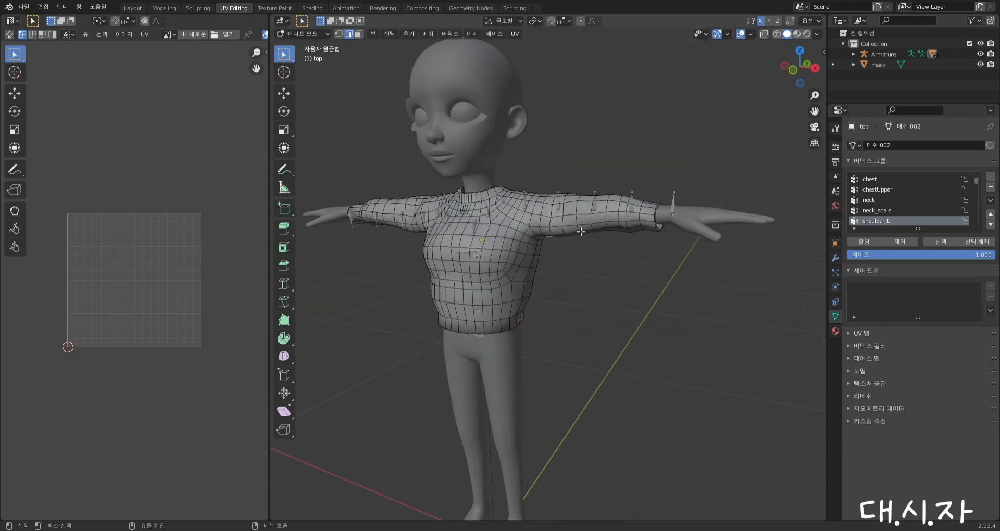
scroll(627, 190, down, 3)
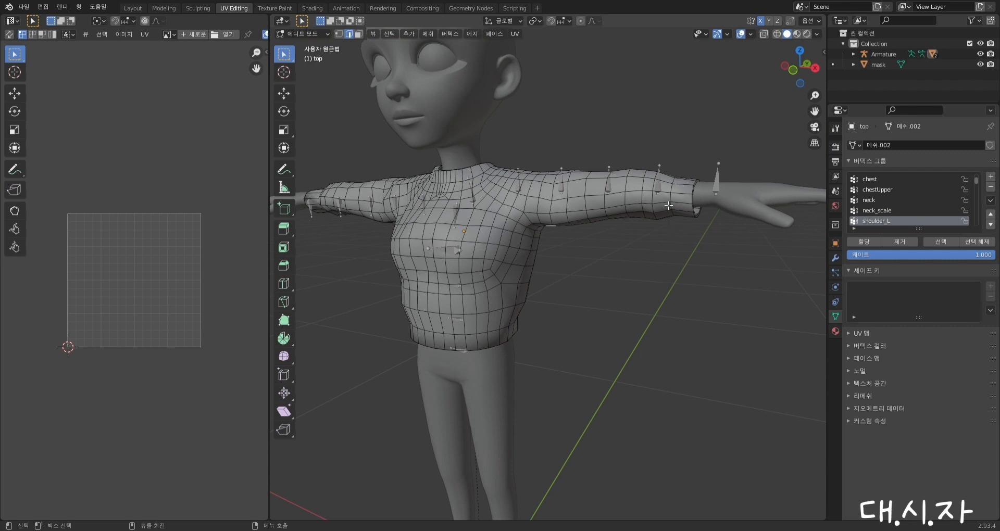
middle_drag(390, 257, 443, 259)
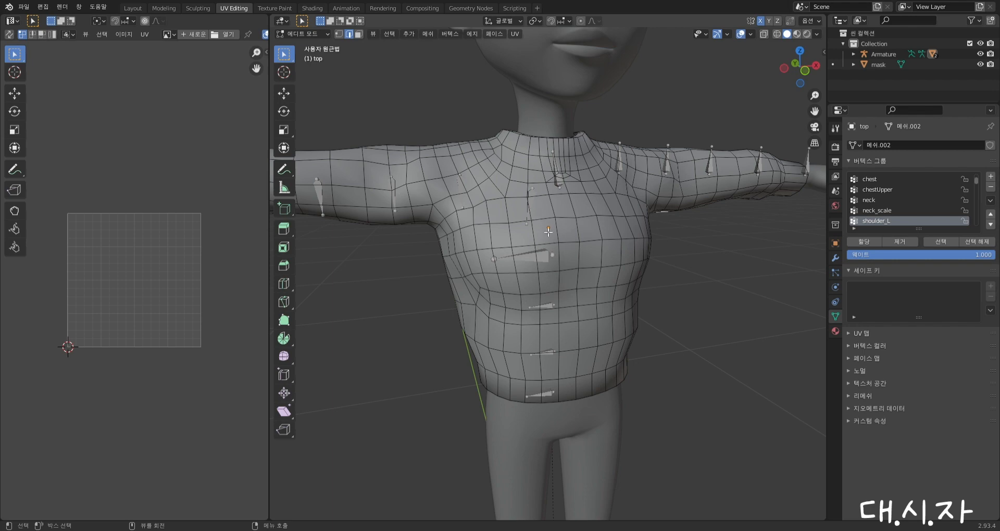
middle_drag(536, 214, 599, 251)
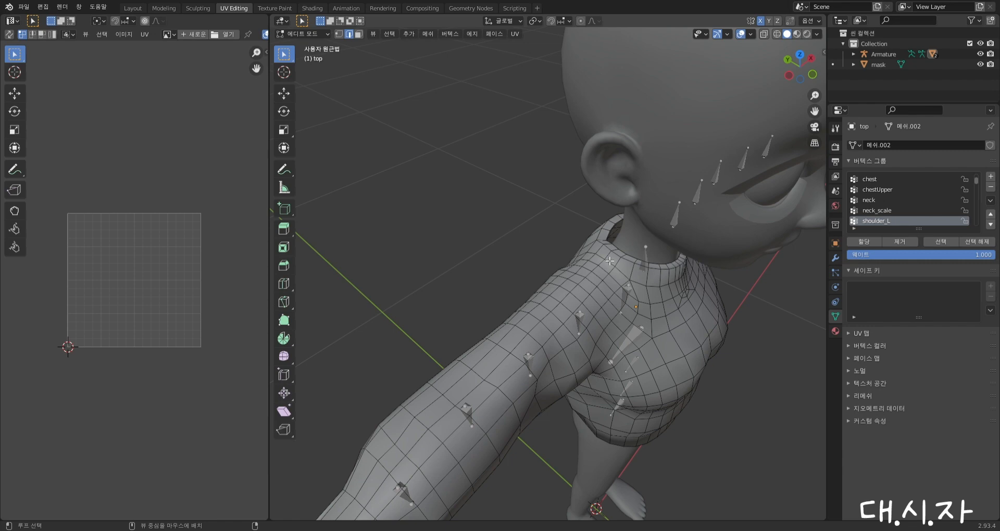
Select the edge loops running along the tops of both shoulders and sleeves of the shirt
alt+click(608, 260)
scroll(475, 386, down, 5)
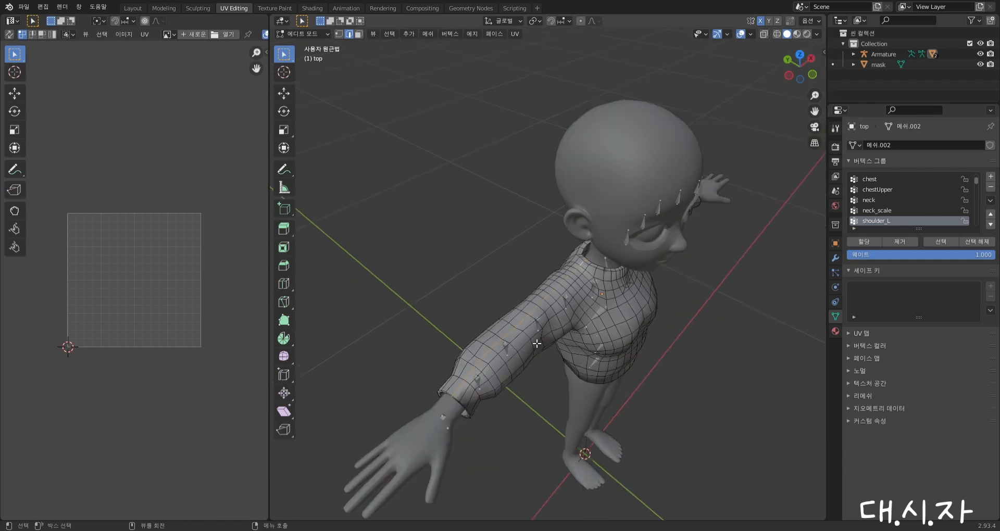
middle_drag(657, 274, 547, 248)
alt+shift+click(471, 245)
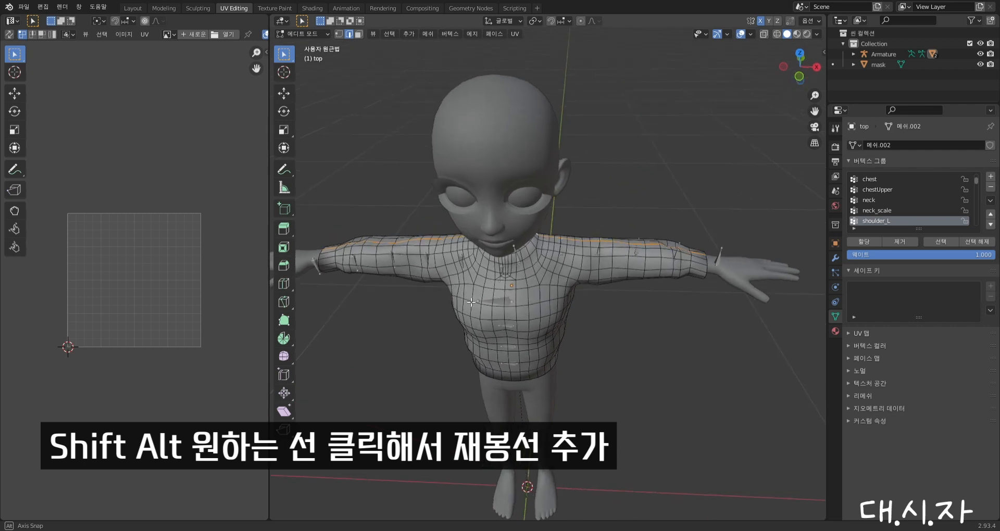
Add the edge loops under both sleeves and down both sides of the torso to the selection
middle_drag(472, 301, 605, 223)
scroll(560, 263, up, 3)
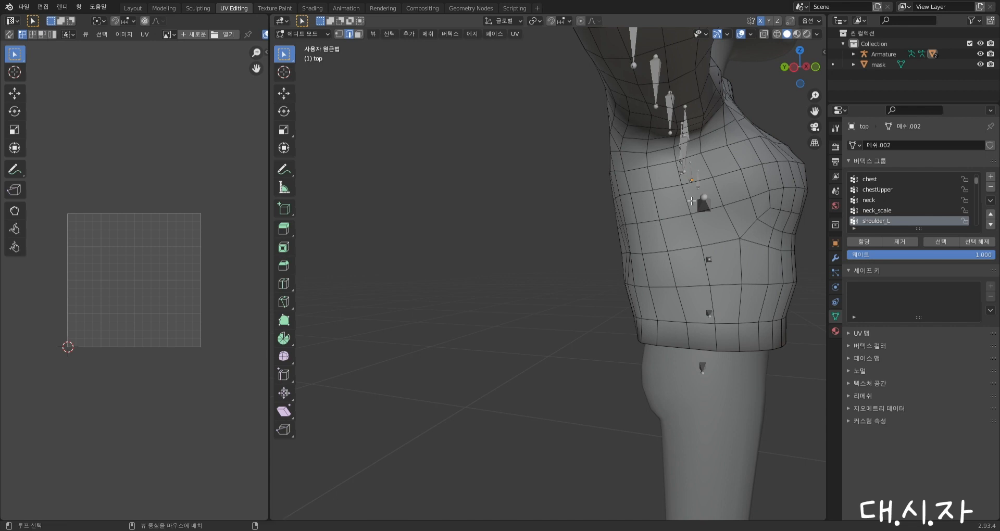
scroll(688, 197, down, 4)
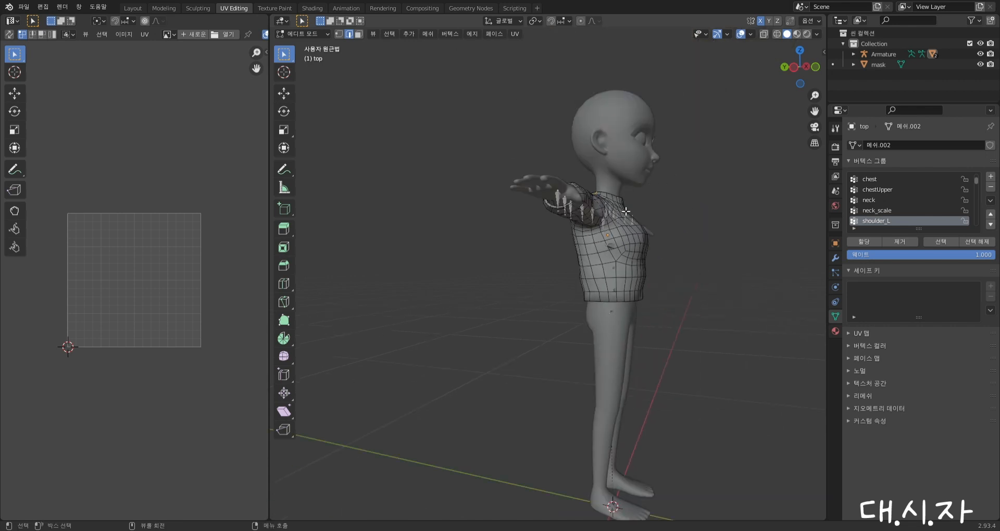
alt+click(599, 253)
middle_drag(645, 242, 547, 261)
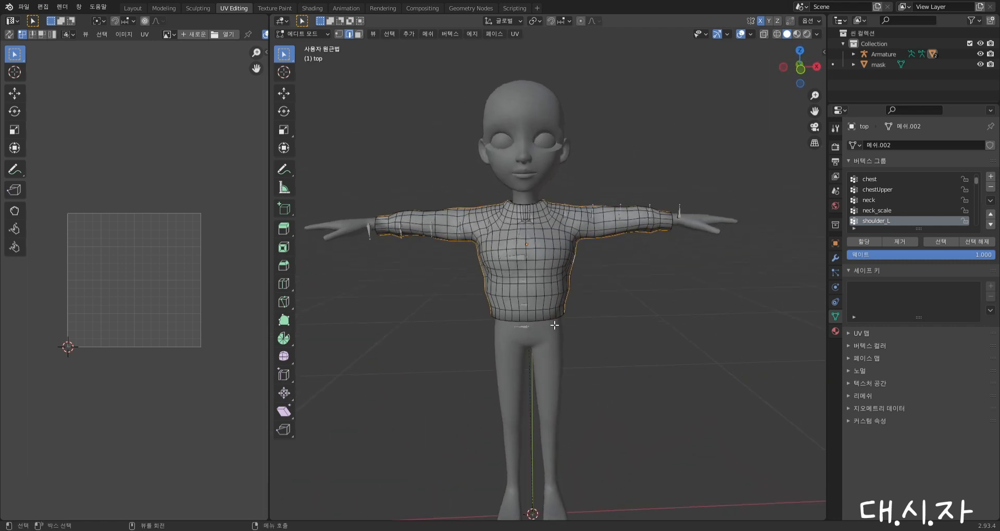
Add the horizontal edge loop just above the shirt's hem to the selection and mark all selected loops as seams
scroll(546, 331, up, 3)
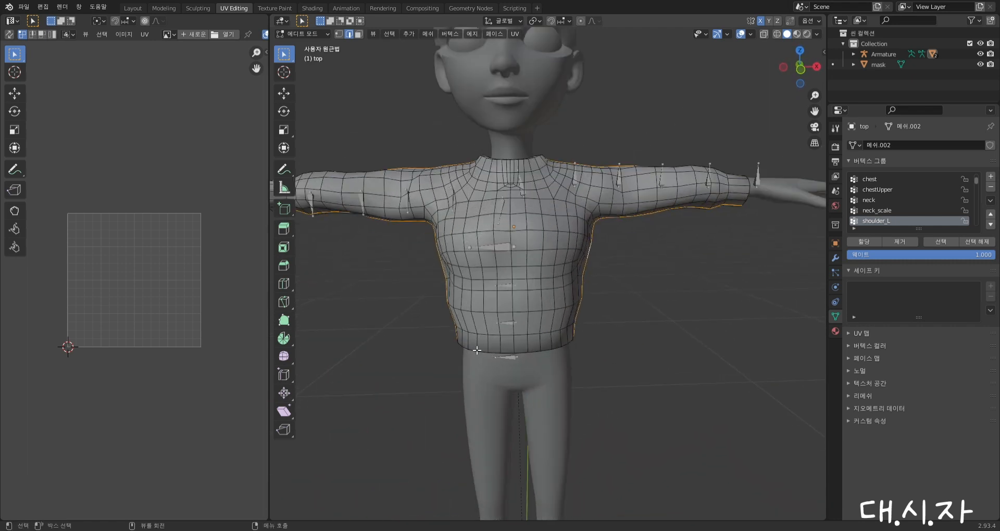
alt+shift+click(524, 339)
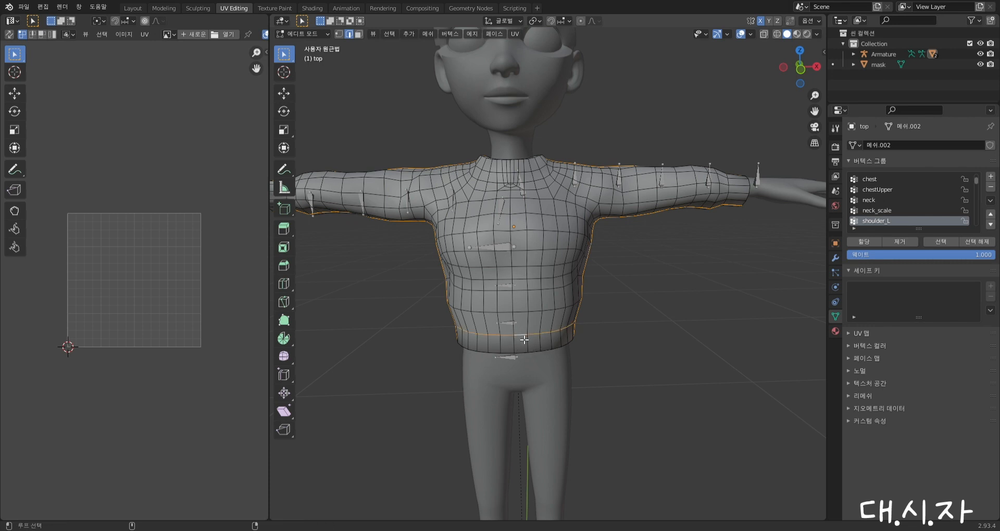
middle_drag(524, 339, 698, 336)
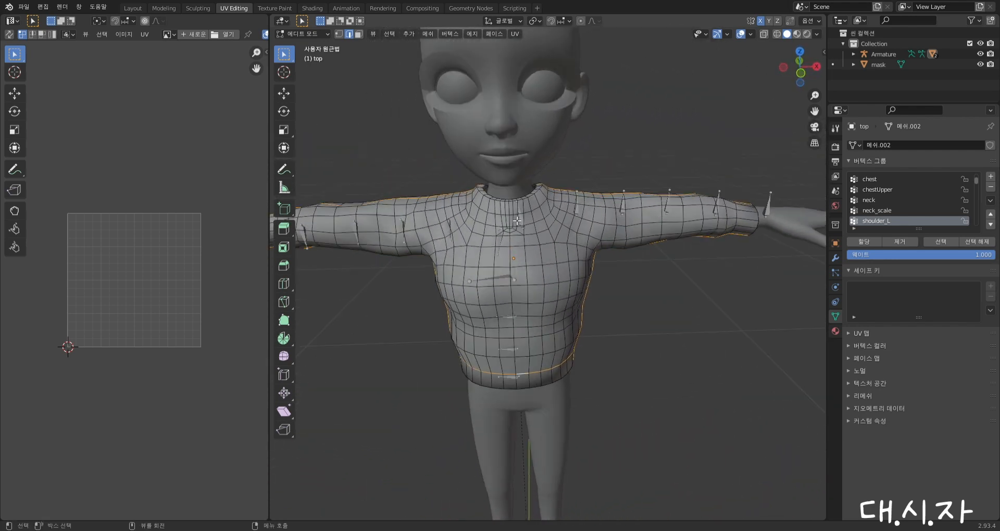
scroll(531, 243, up, 3)
right_click(535, 257)
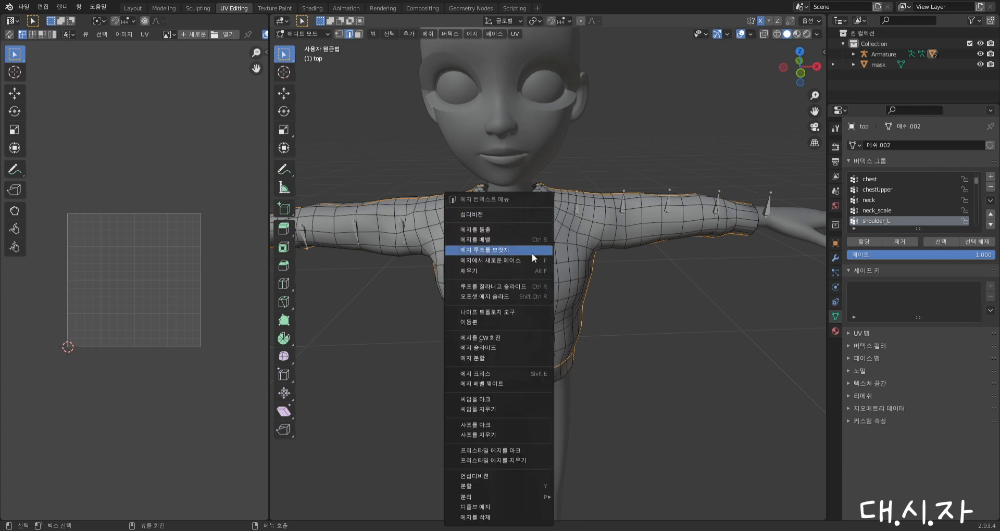
click(492, 399)
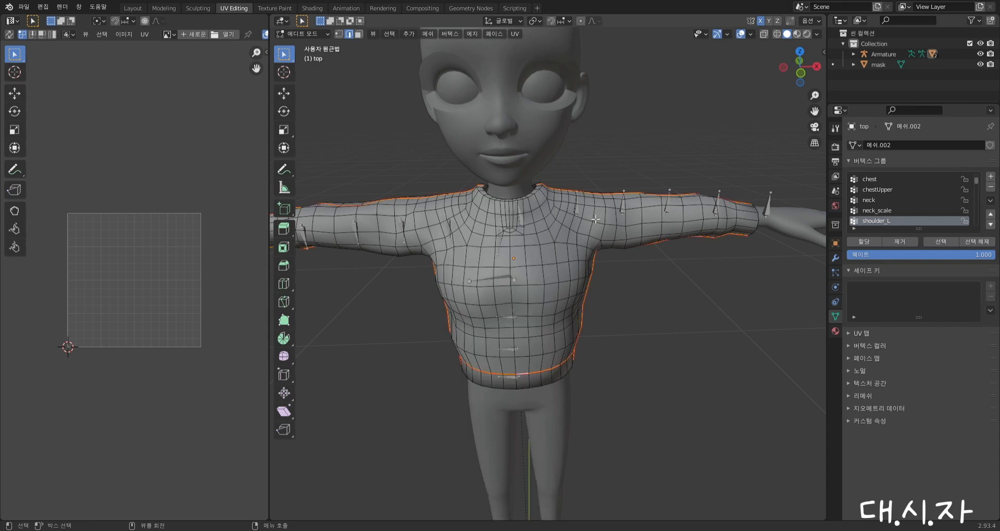
Select the entire shirt mesh and unwrap its UVs along the marked seams
middle_drag(422, 261, 479, 265)
scroll(503, 281, down, 3)
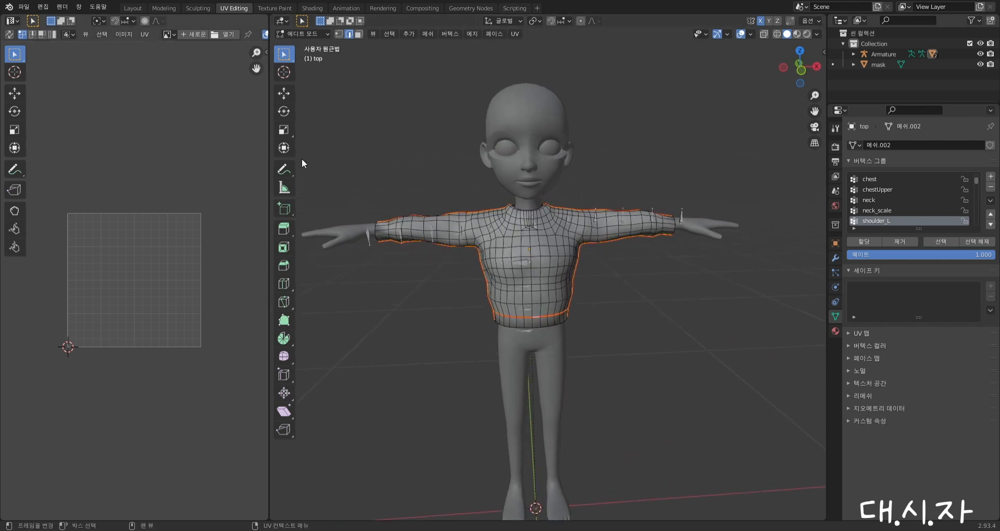
click(517, 36)
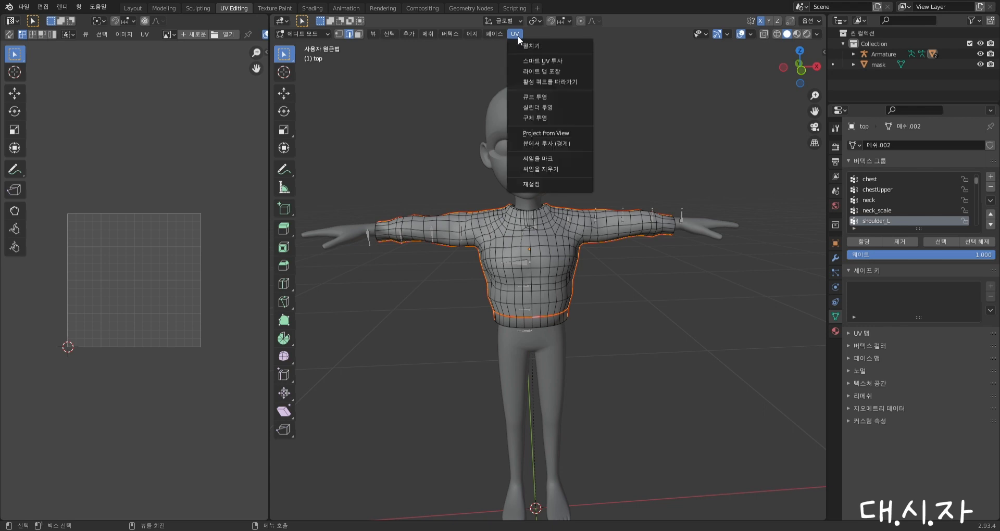
click(532, 45)
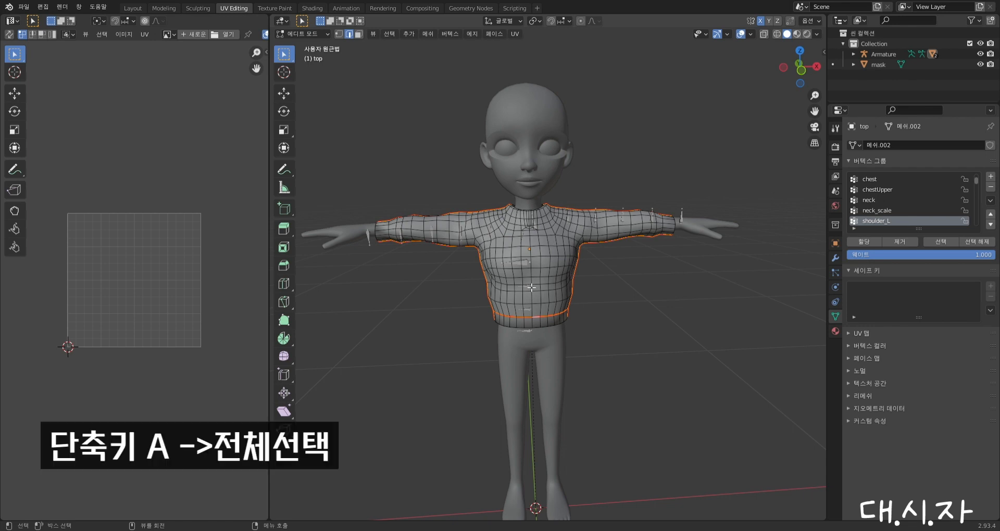
key(a)
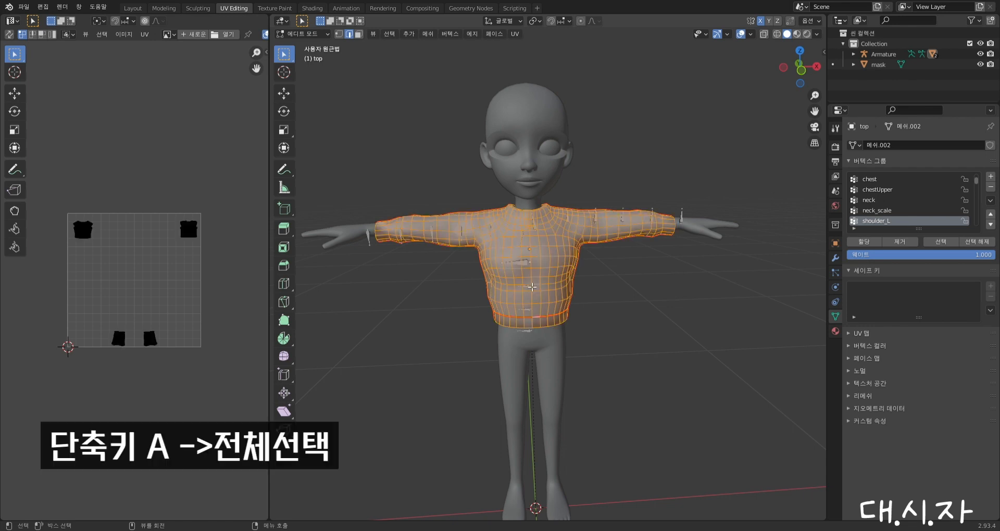
click(515, 34)
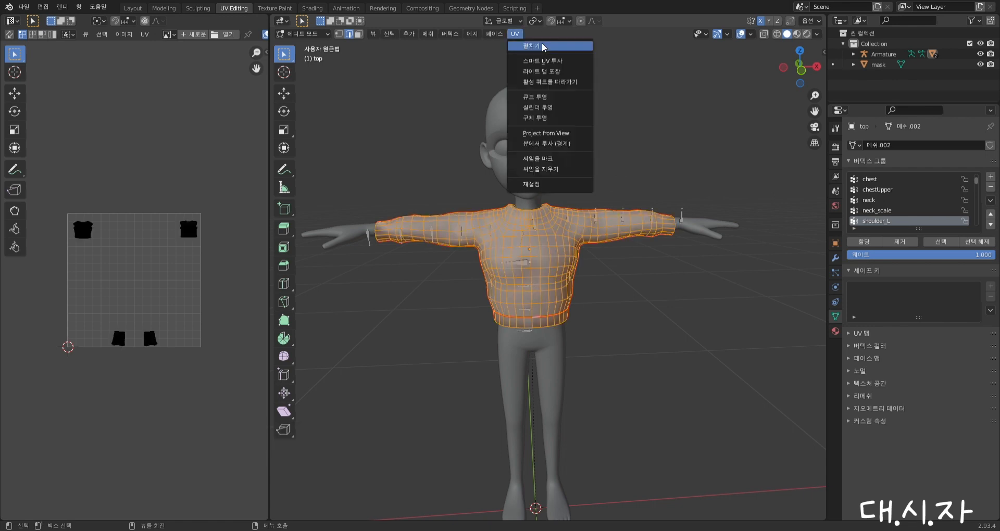
click(541, 45)
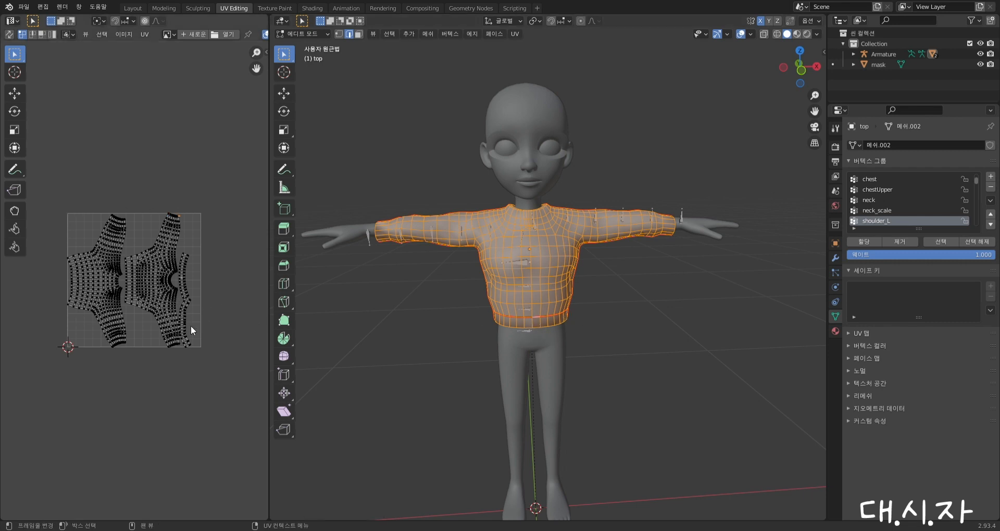
Widen the UV editor, select all UV islands and scale them down slightly to leave a margin inside the UV tile
drag(269, 312, 554, 312)
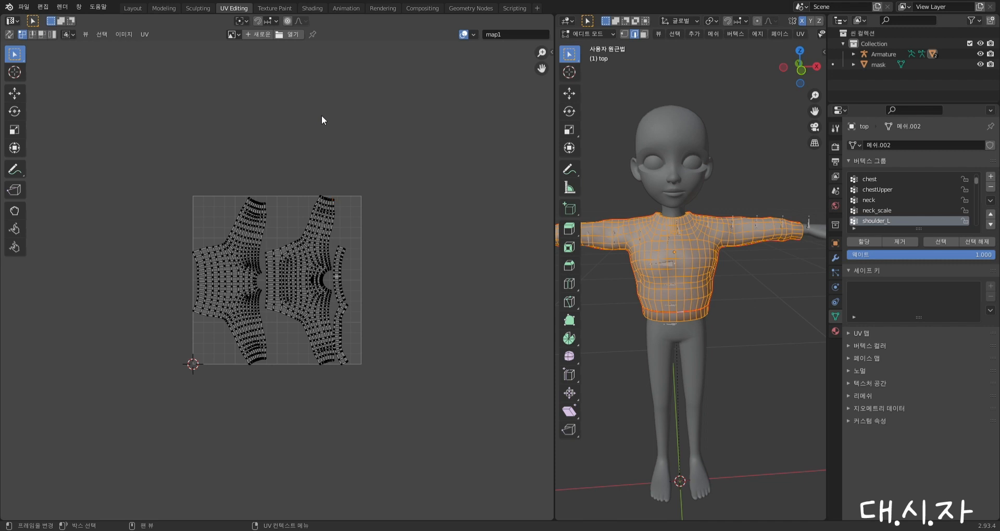
drag(124, 153, 453, 468)
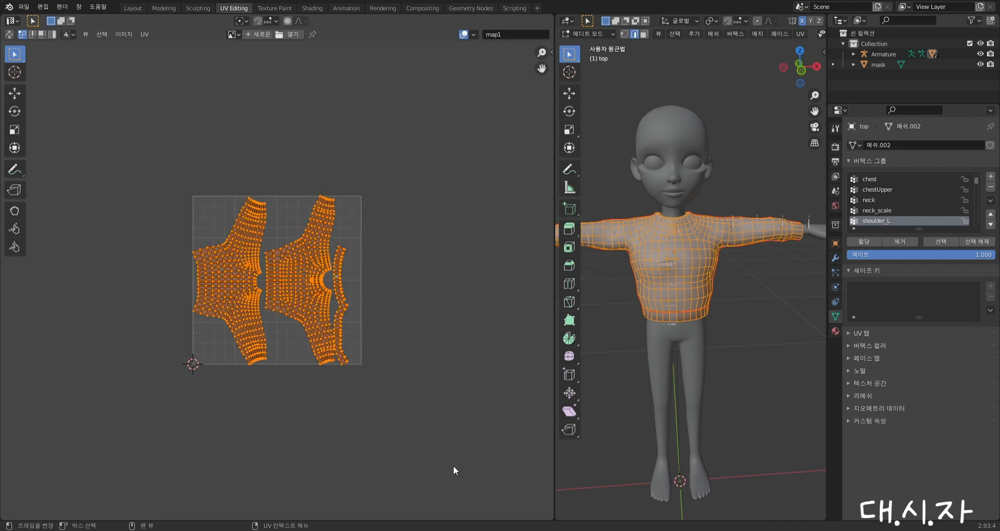
key(s)
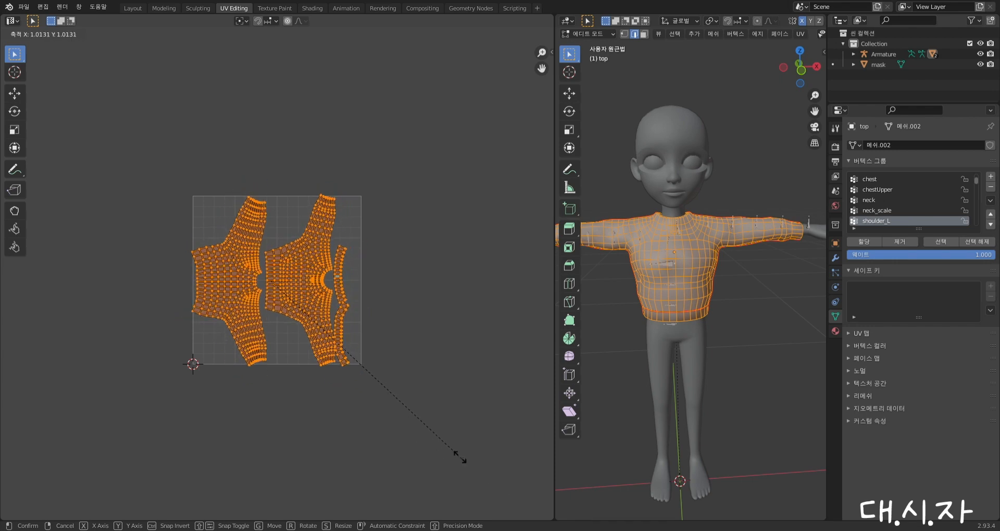
click(434, 437)
click(330, 385)
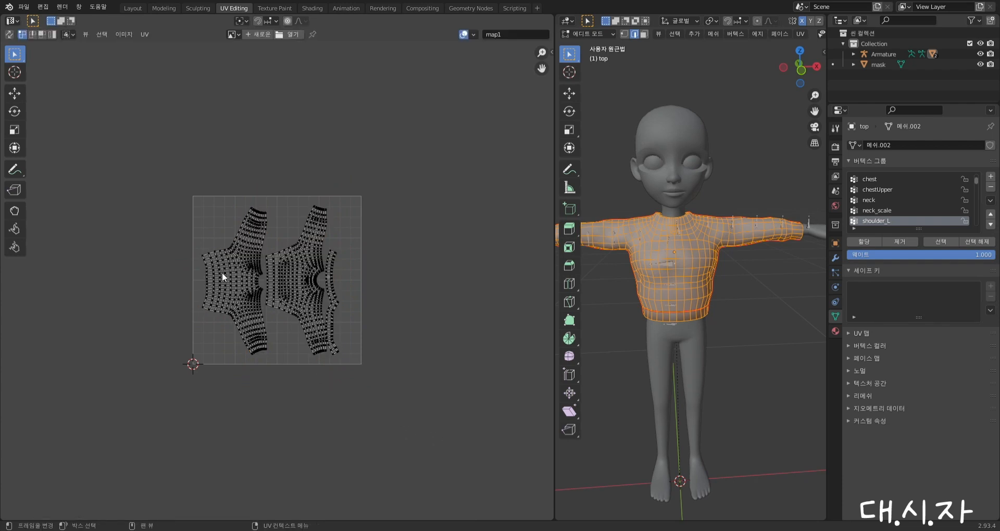
Move the leftmost shirt body island slightly toward the left edge of the UV tile
key(l)
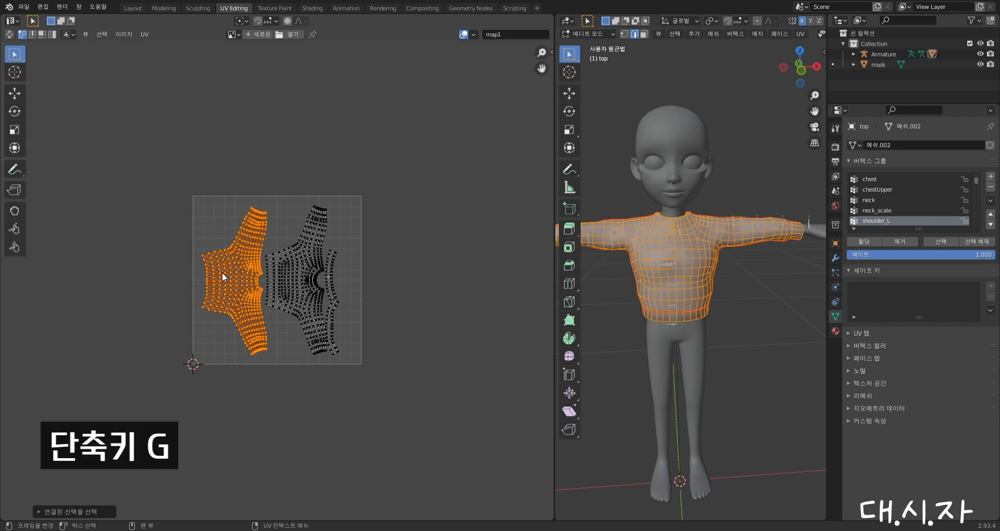
key(g)
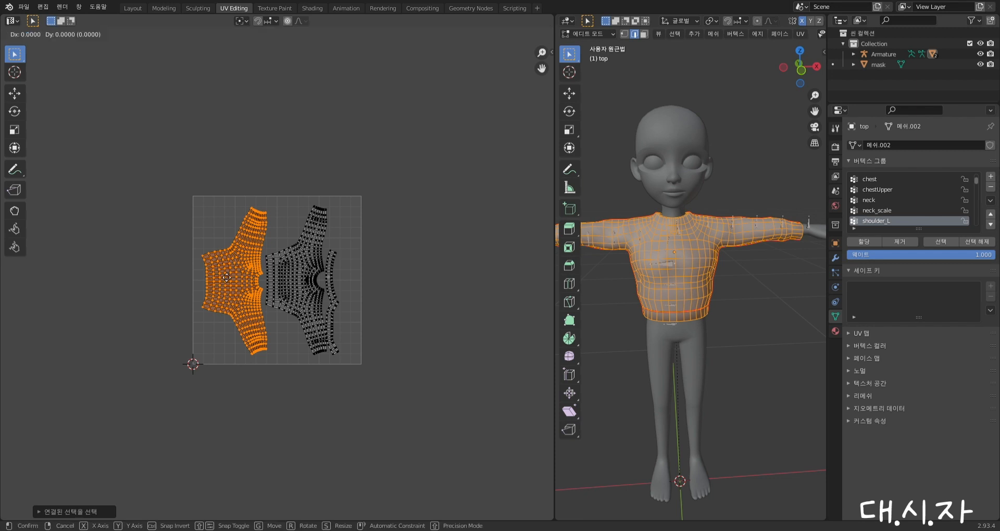
click(222, 274)
click(410, 248)
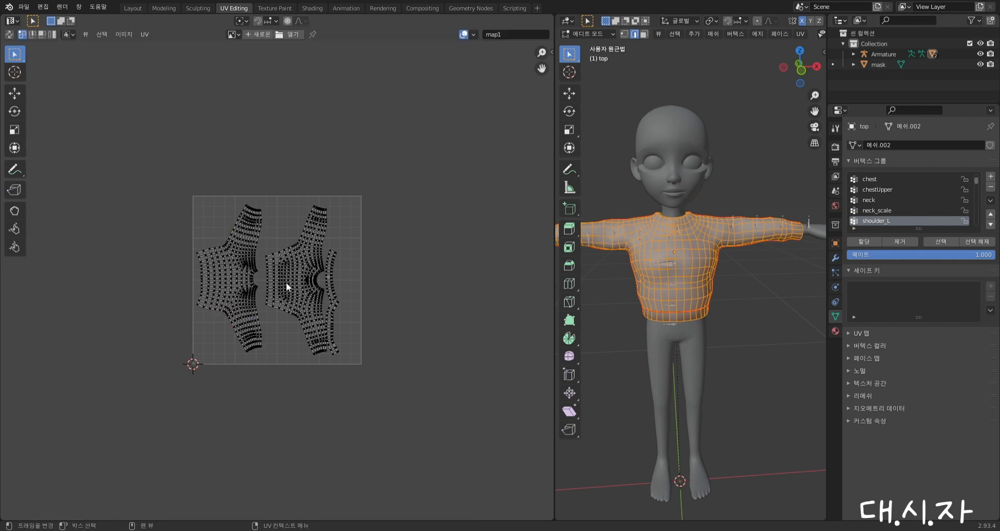
Move the second shirt body island slightly left, away from the narrow hem strips
key(l)
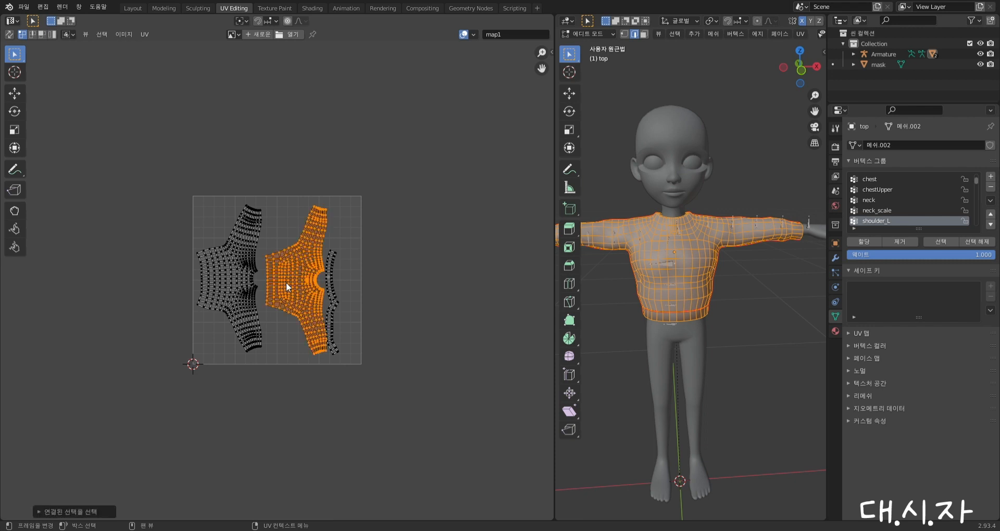
key(g)
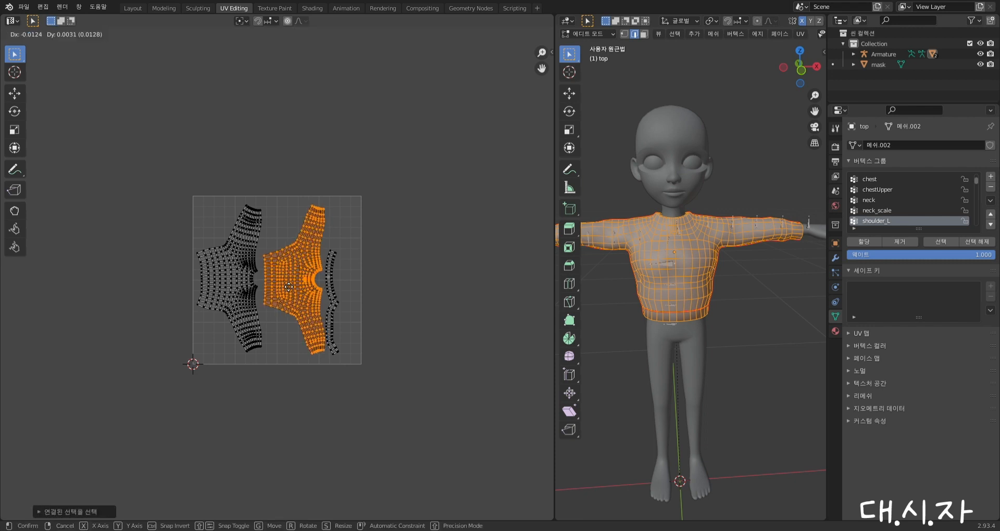
click(287, 289)
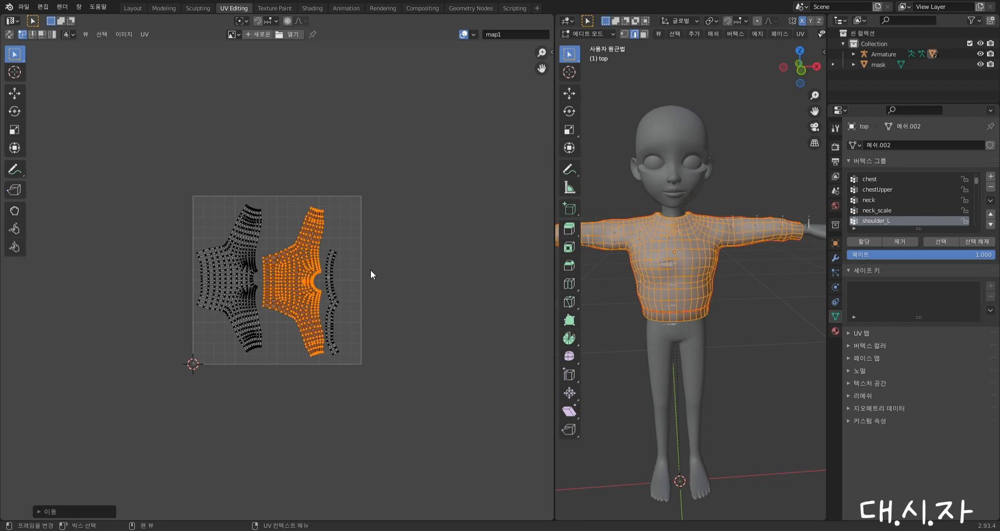
Move both narrow hem strips away from the shirt body islands toward the tile's right edge, one above the other
click(430, 254)
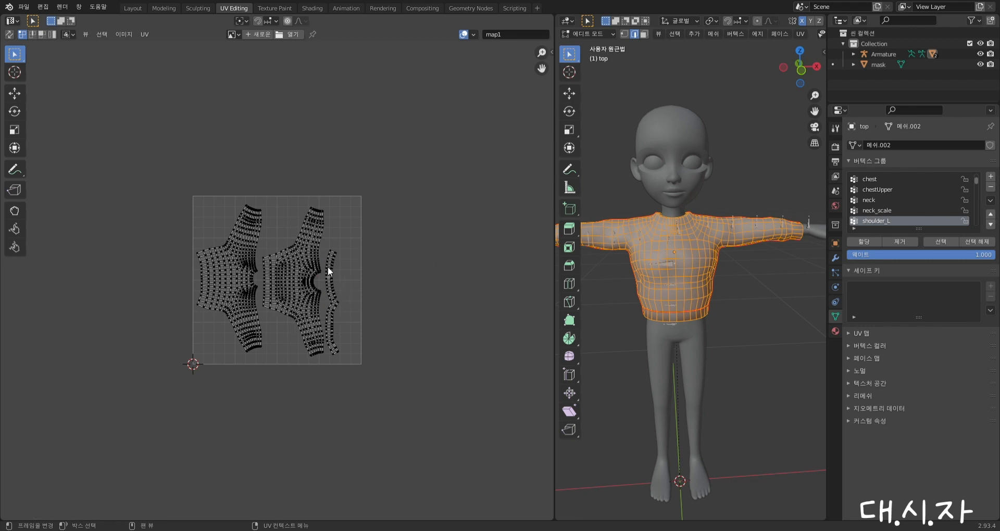
key(l)
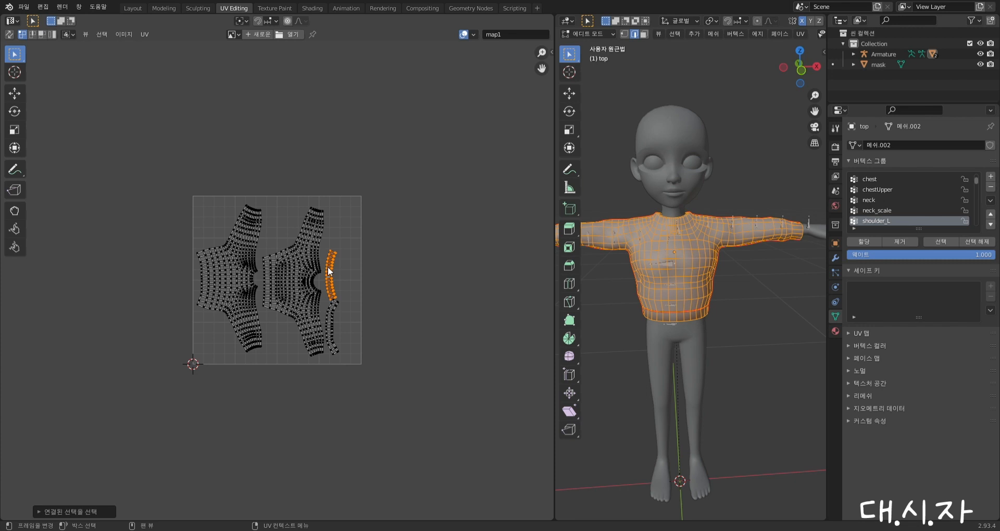
key(g)
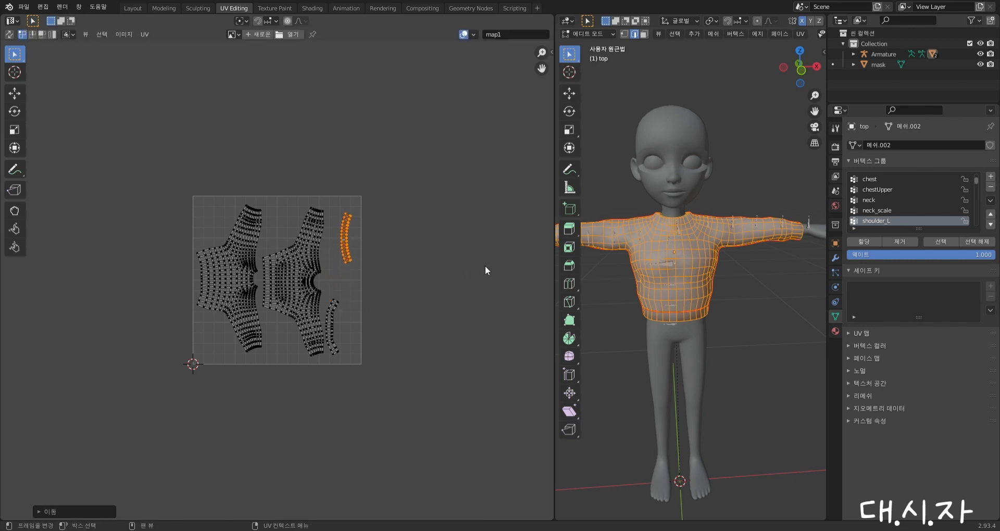
click(486, 266)
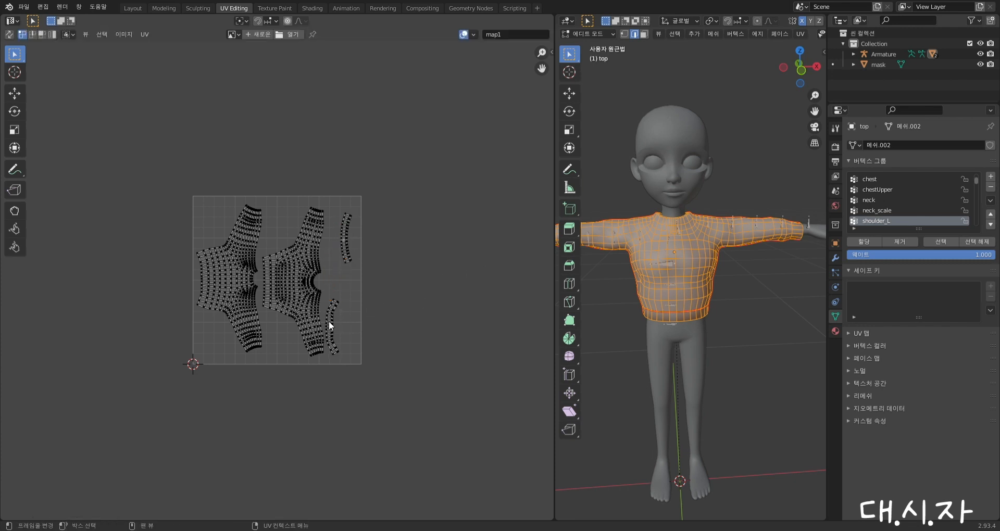
key(l)
key(g)
click(344, 309)
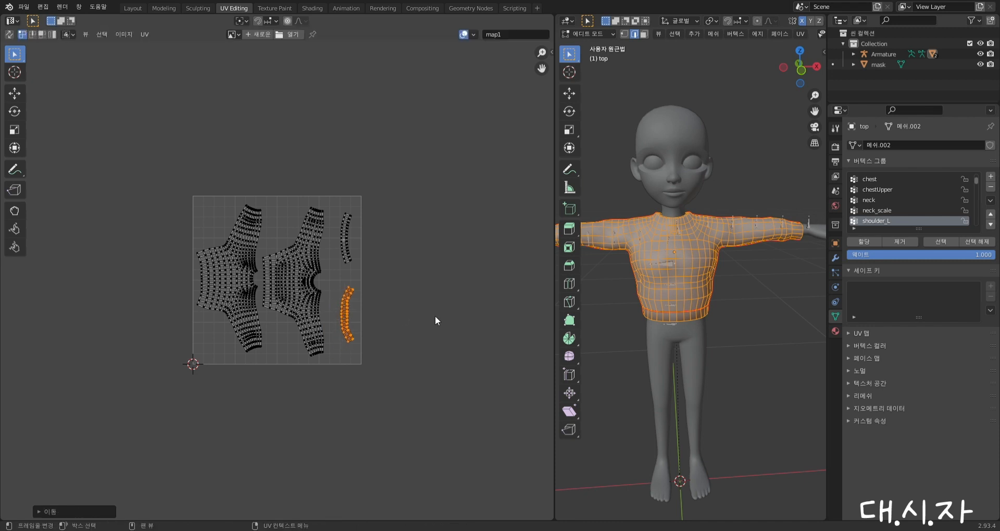
click(435, 316)
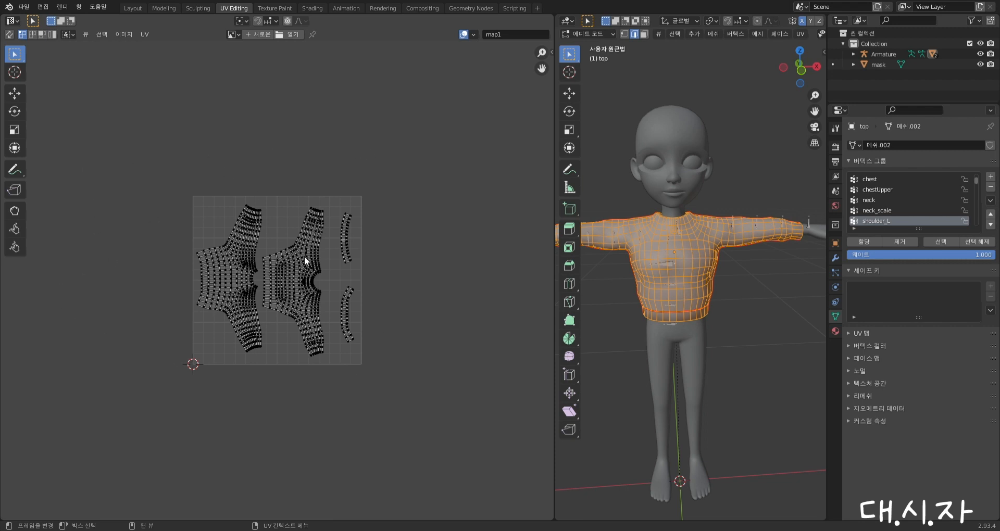
Select all UV islands and rotate them by about -89° so the shirt body shapes stand upright
key(a)
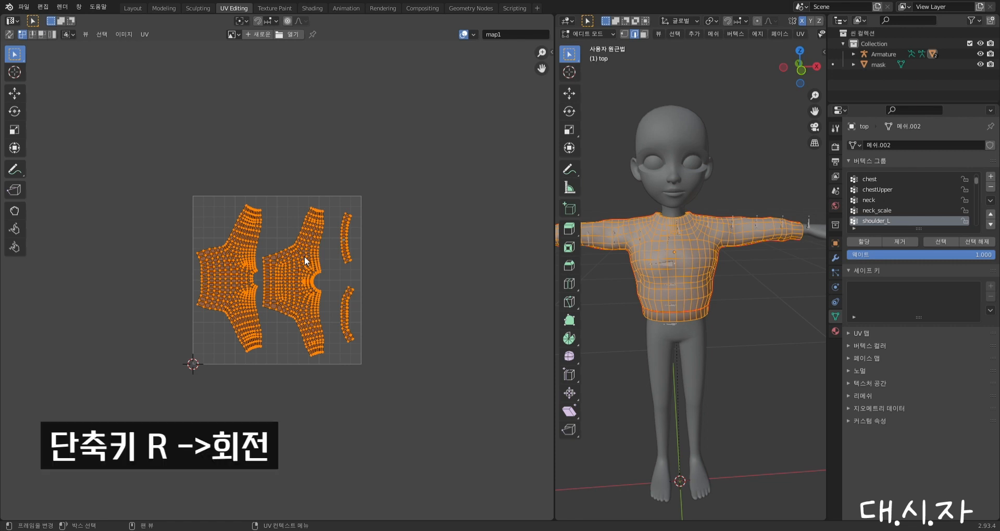
key(r)
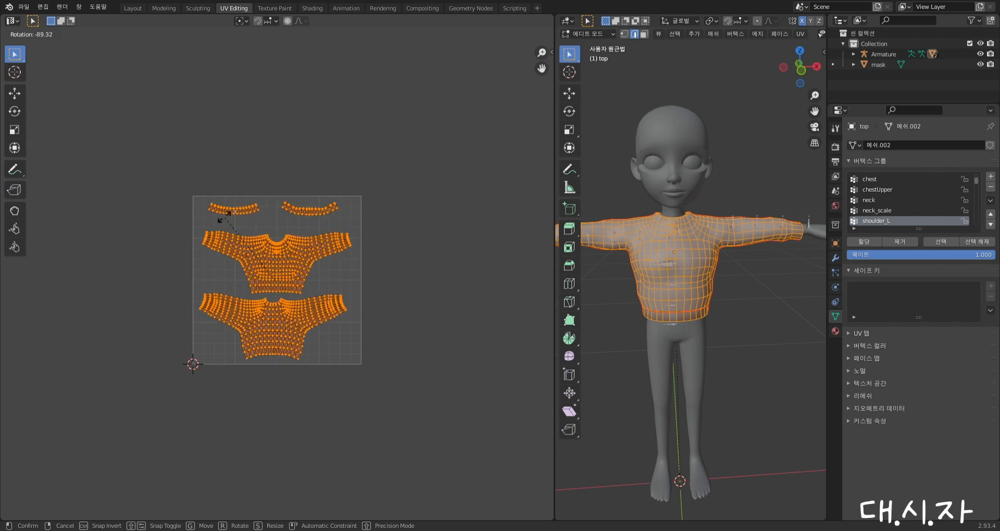
click(224, 218)
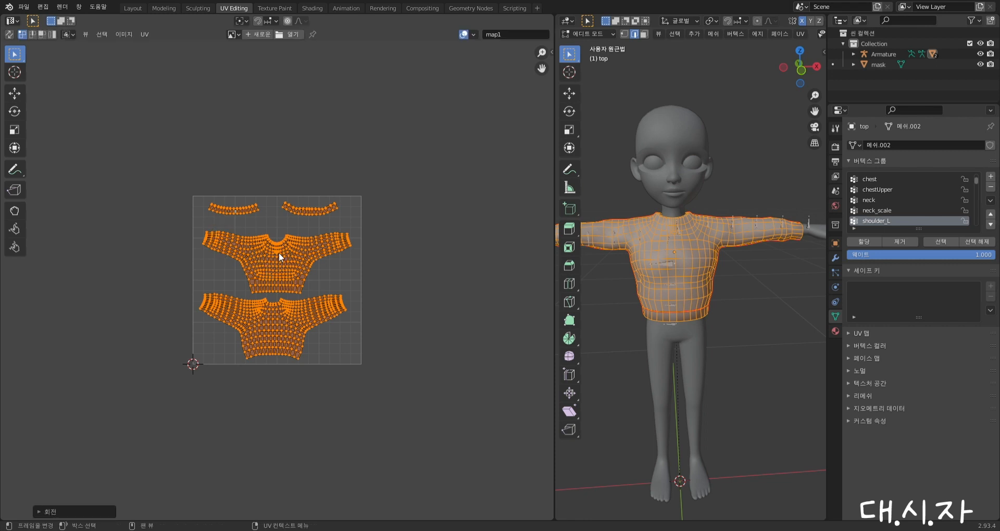
click(420, 271)
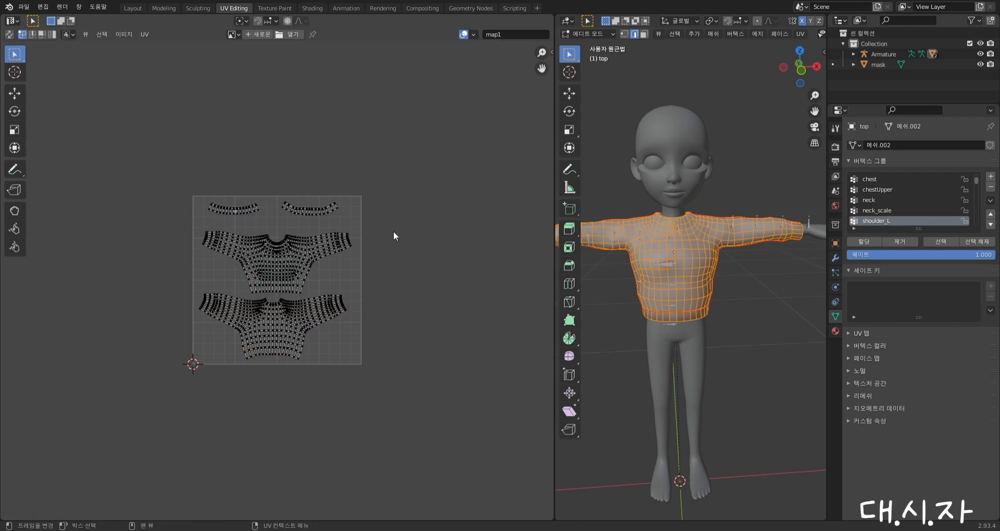
Create a new blank image named top with a size of 512 × 512 px in the UV editor
click(265, 34)
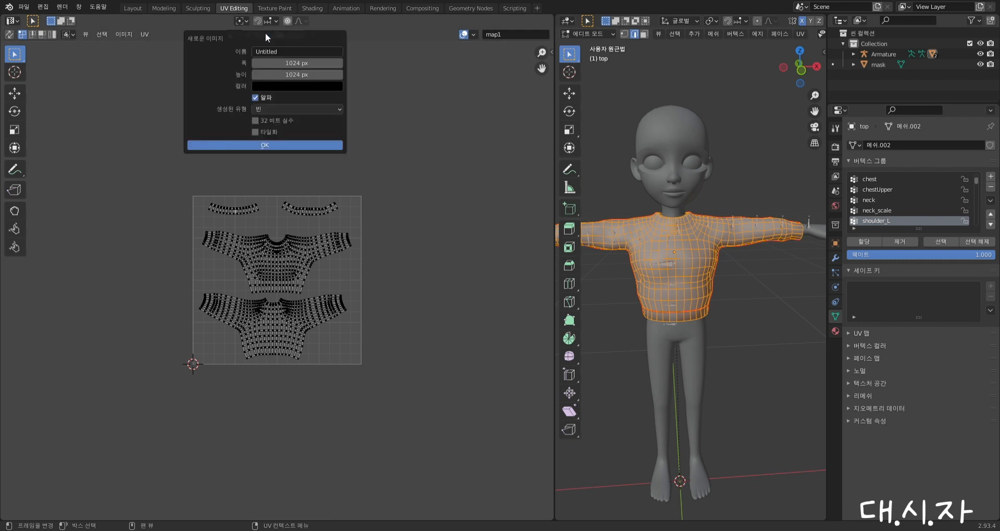
click(301, 54)
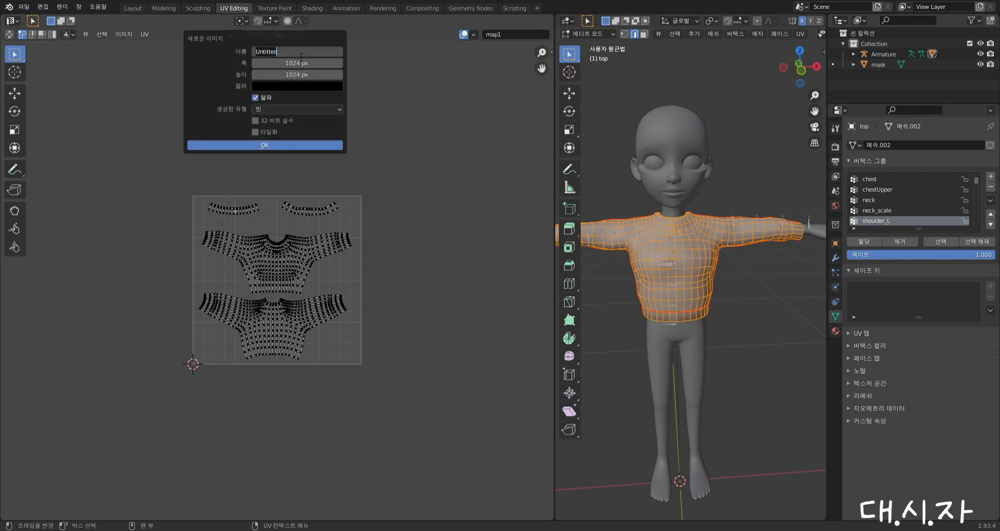
text(top)
key(Tab)
text(512)
key(Tab)
text(512)
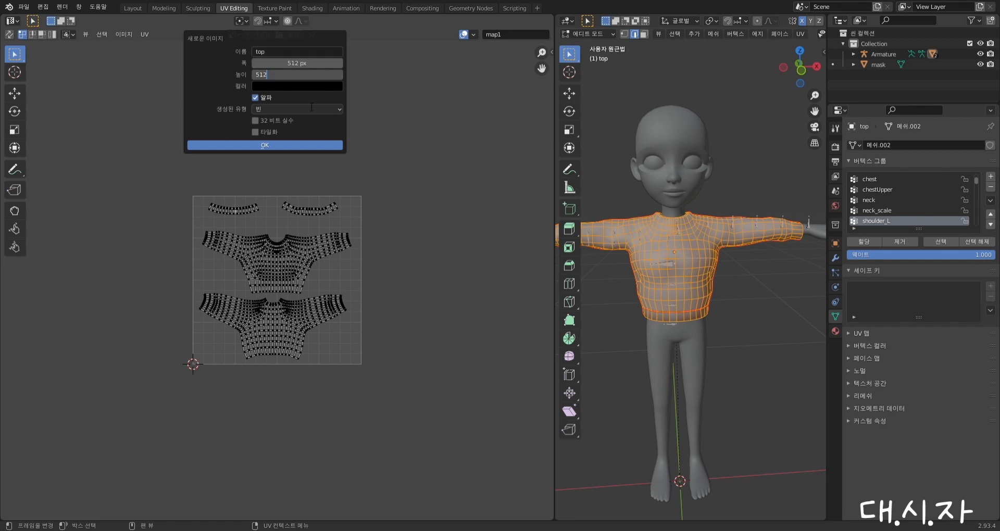
key(Return)
click(276, 144)
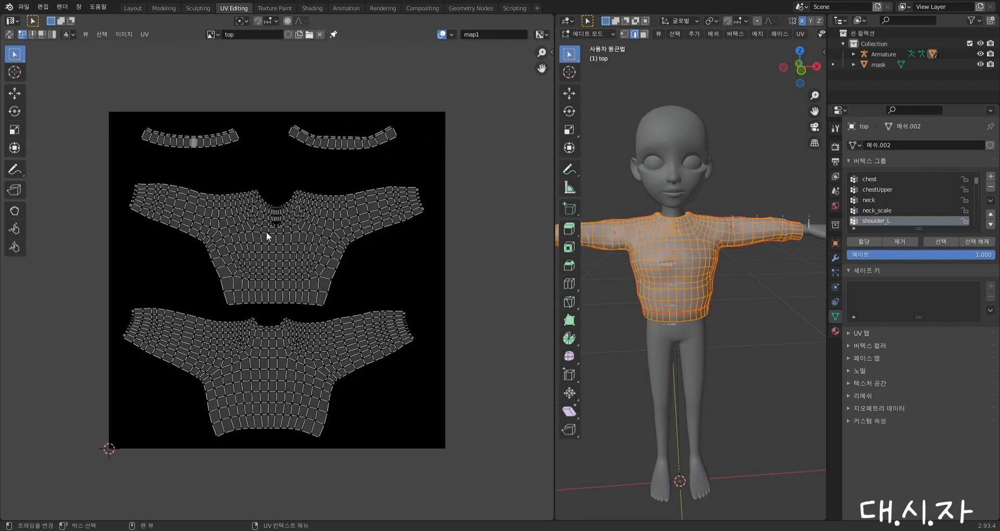
Export the shirt's UV layout and narrow the UV editor to enlarge the 3D viewport
click(145, 36)
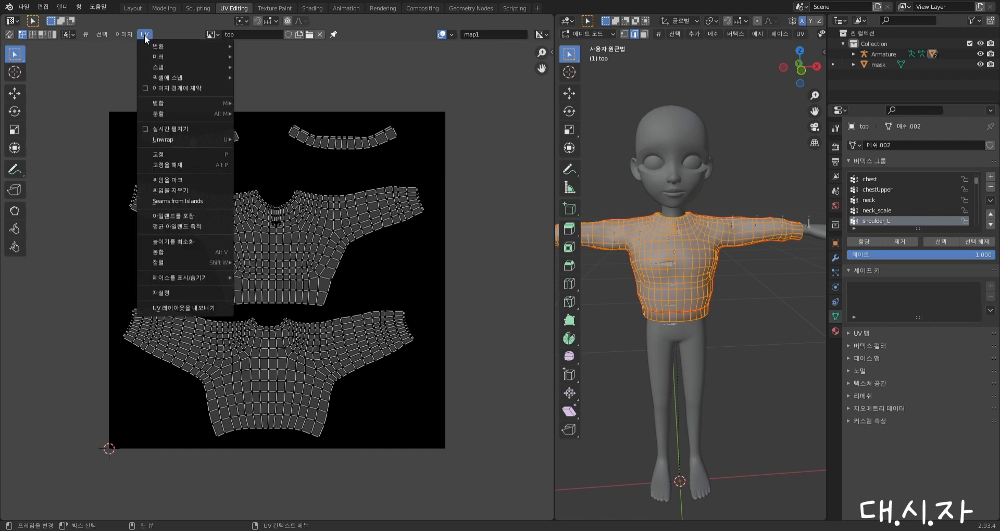
click(213, 308)
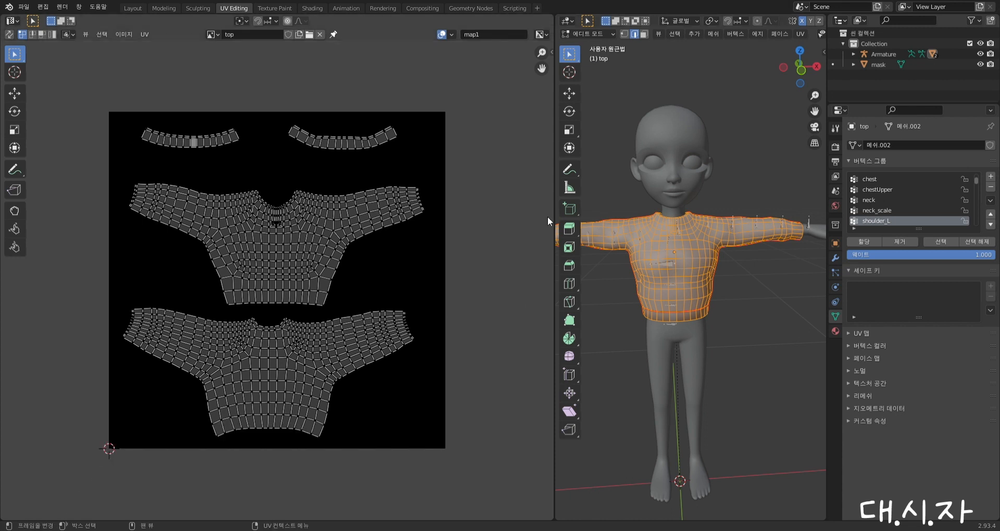
drag(560, 217, 353, 218)
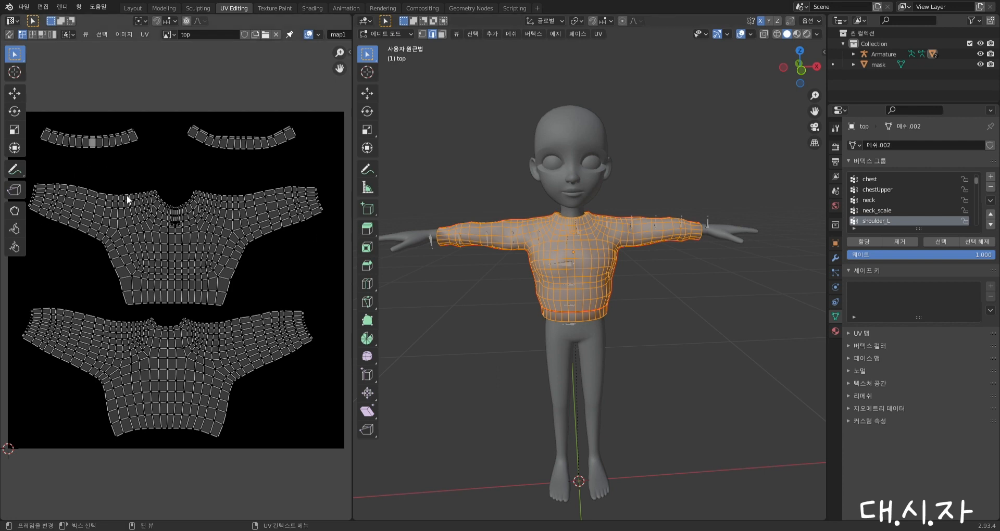
Deselect the shirt mesh and switch to the Layout workspace with no object selected
click(647, 138)
scroll(599, 188, down, 1)
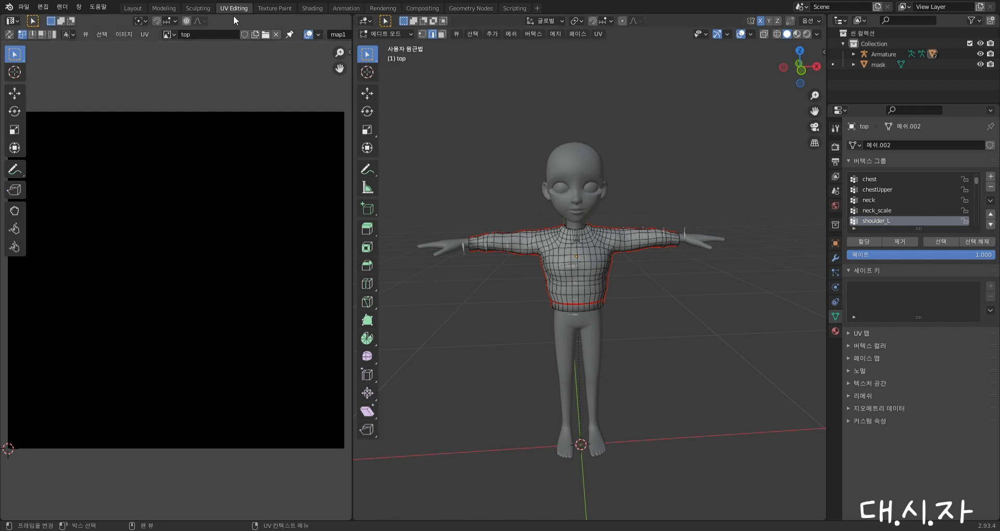
click(133, 8)
scroll(392, 258, down, 1)
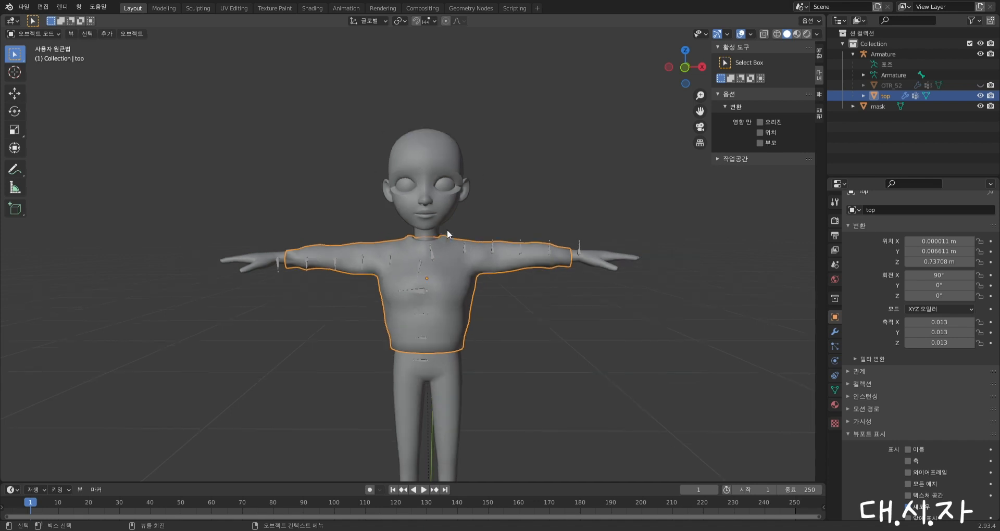
click(447, 230)
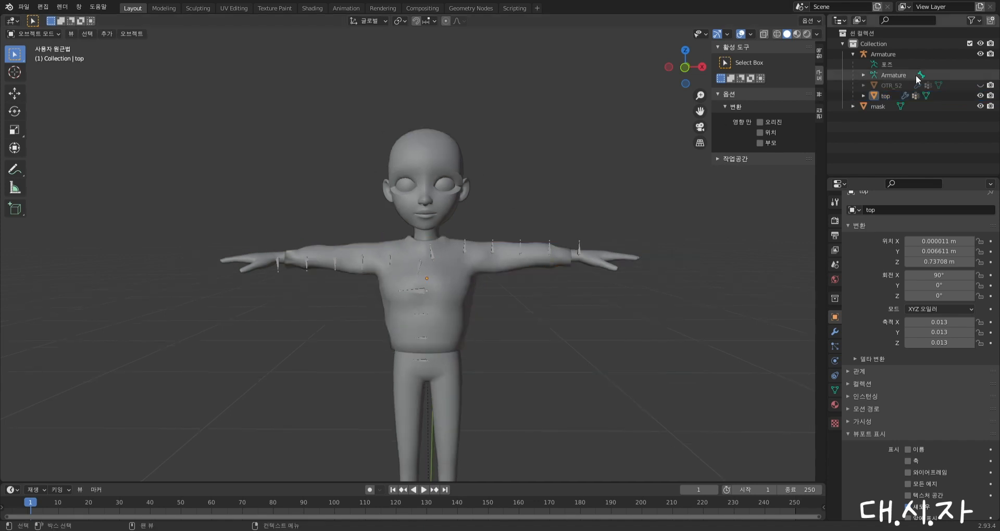
Select the mask object, clear its parent and deselect it
click(873, 108)
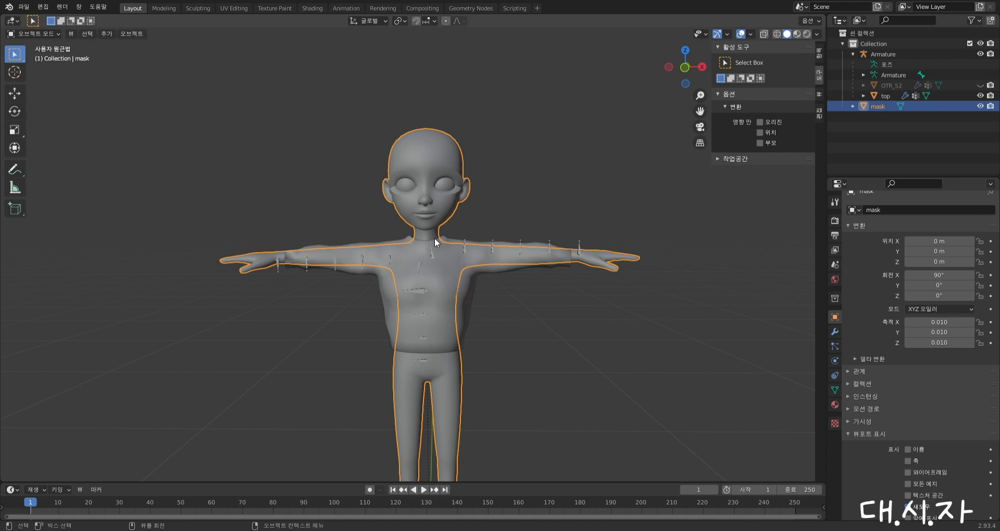
key(alt+p)
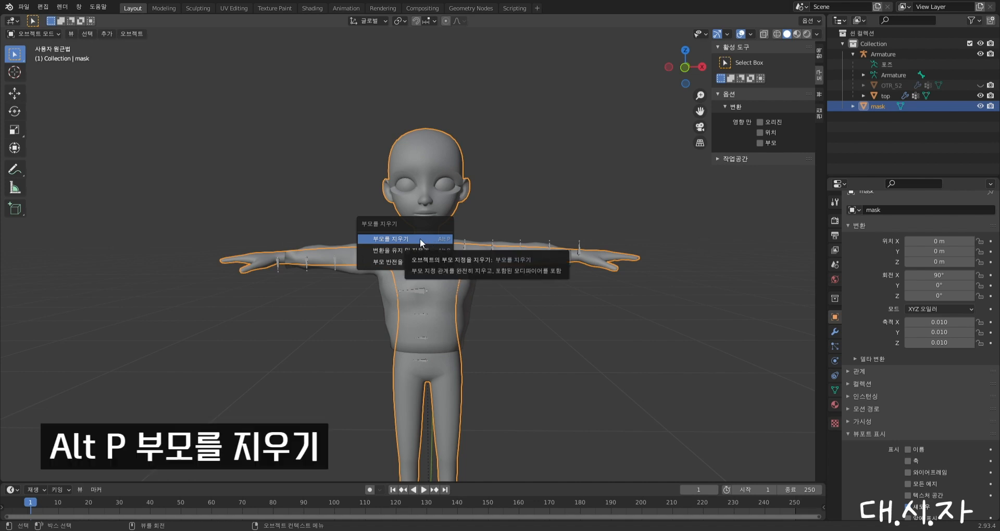
click(419, 238)
click(552, 154)
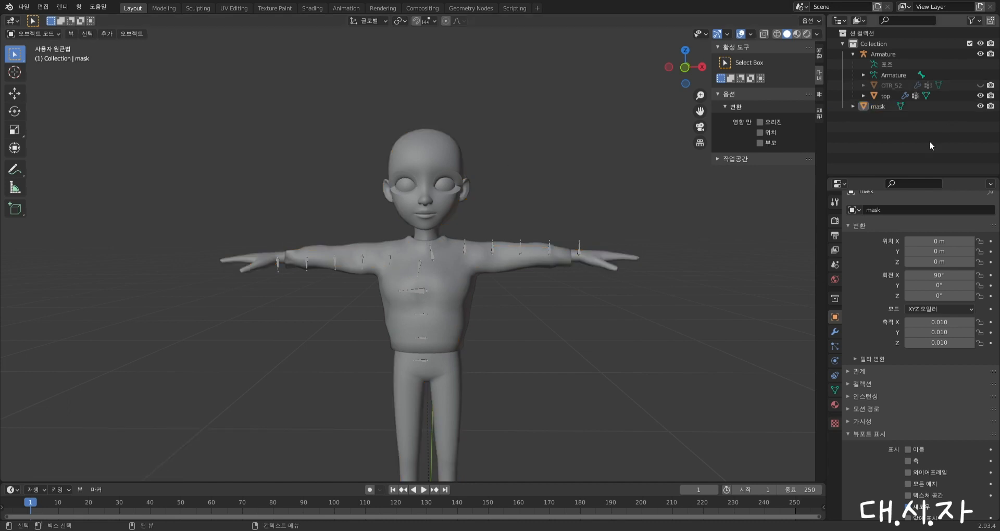
Select the mask body again and open its modifier properties
click(889, 109)
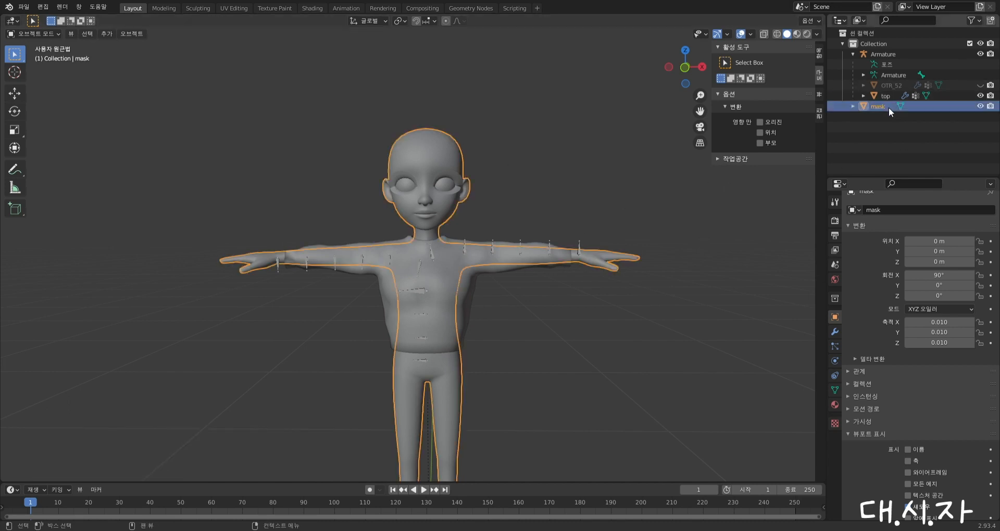
click(462, 163)
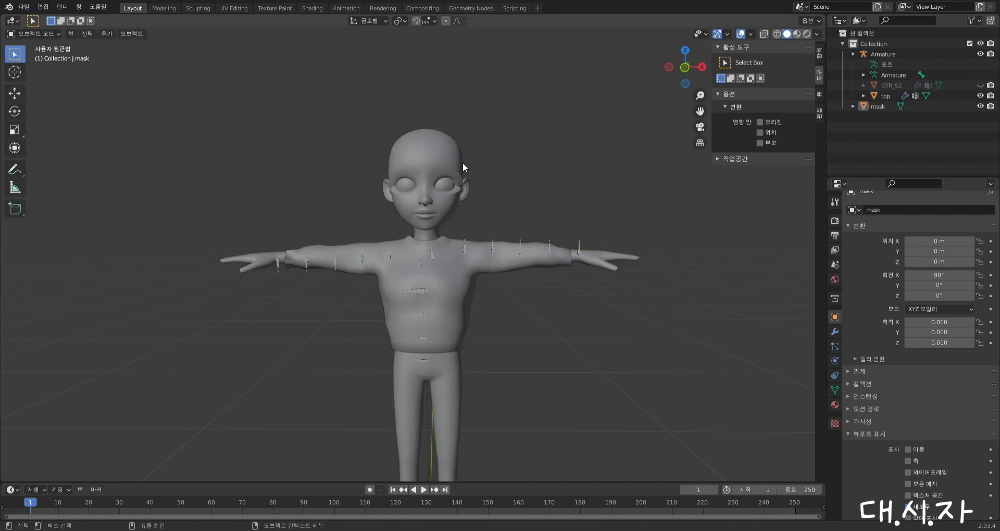
click(426, 164)
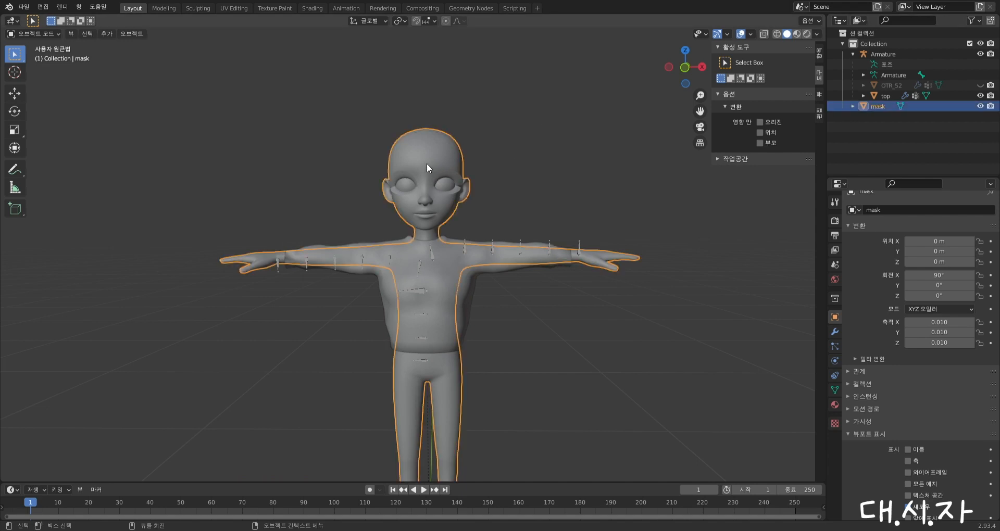
click(834, 333)
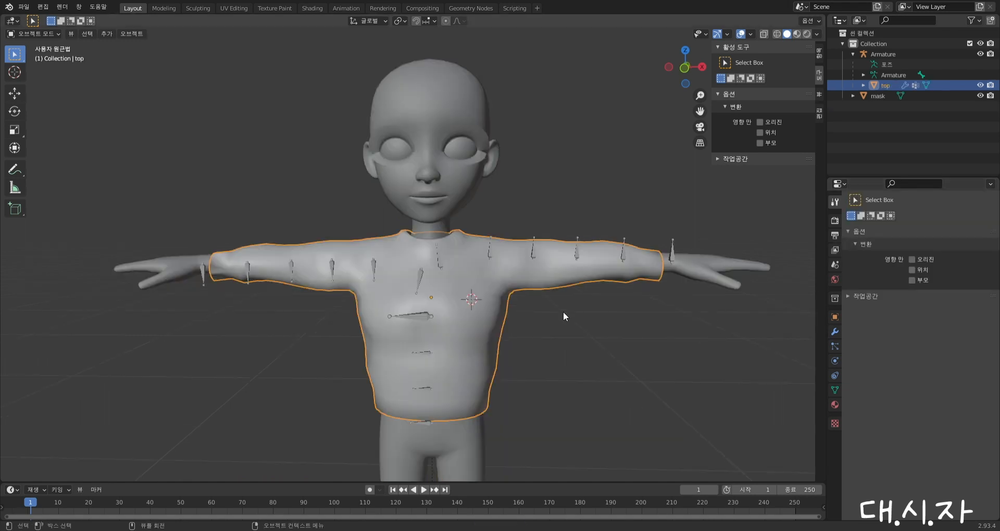
Show the top object's transform properties and apply all its transforms
click(509, 282)
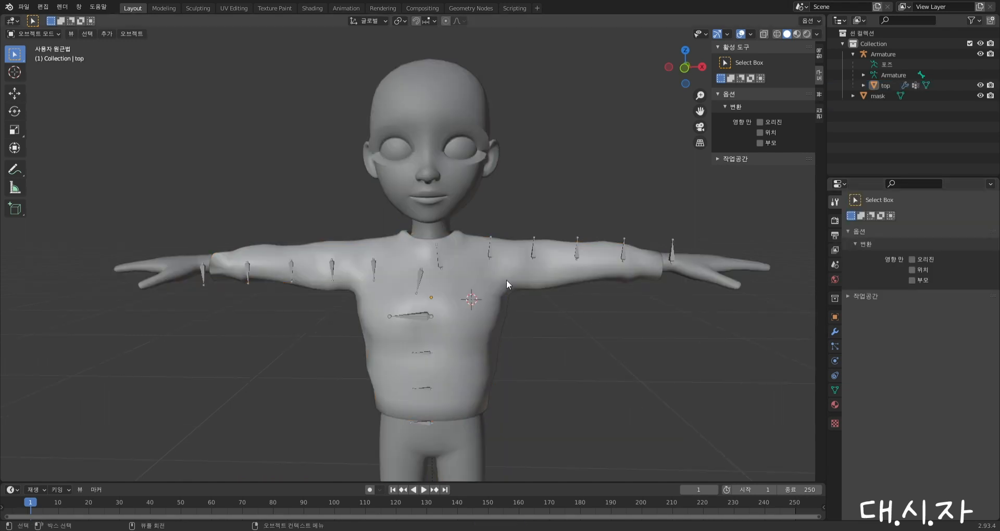
key(ctrl+z)
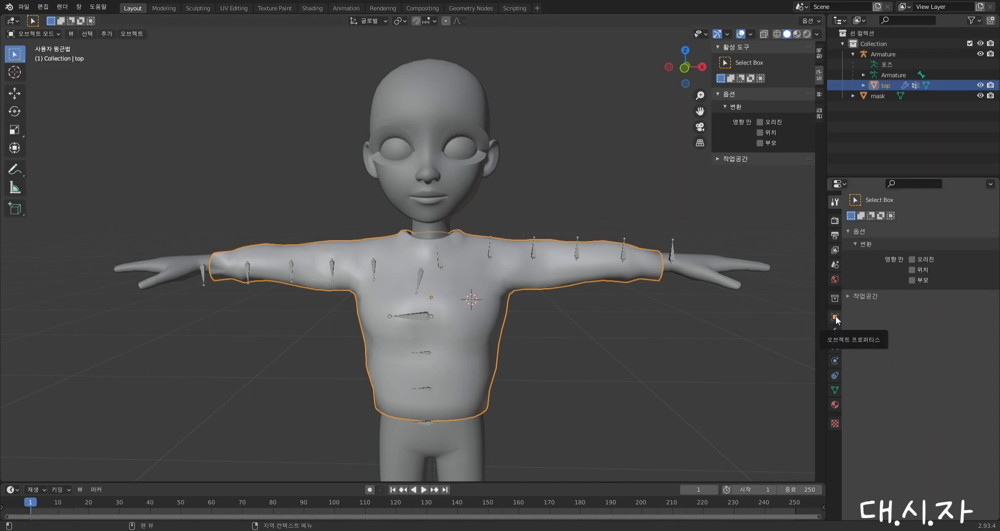
click(835, 317)
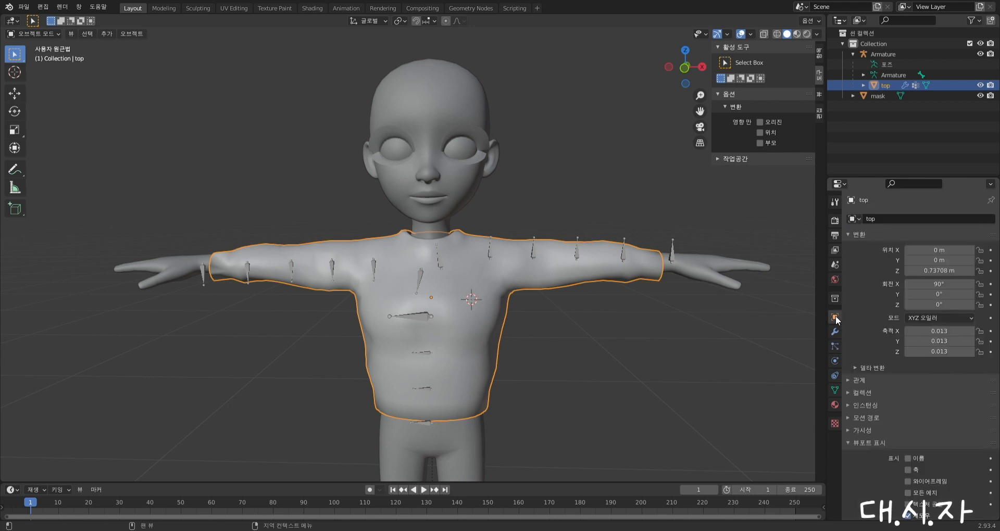
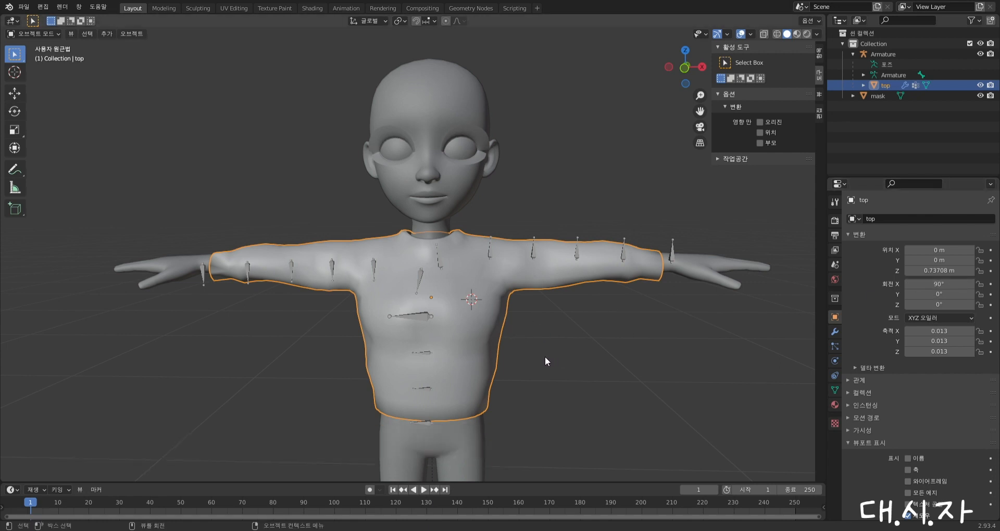
key(ctrl+a)
click(458, 297)
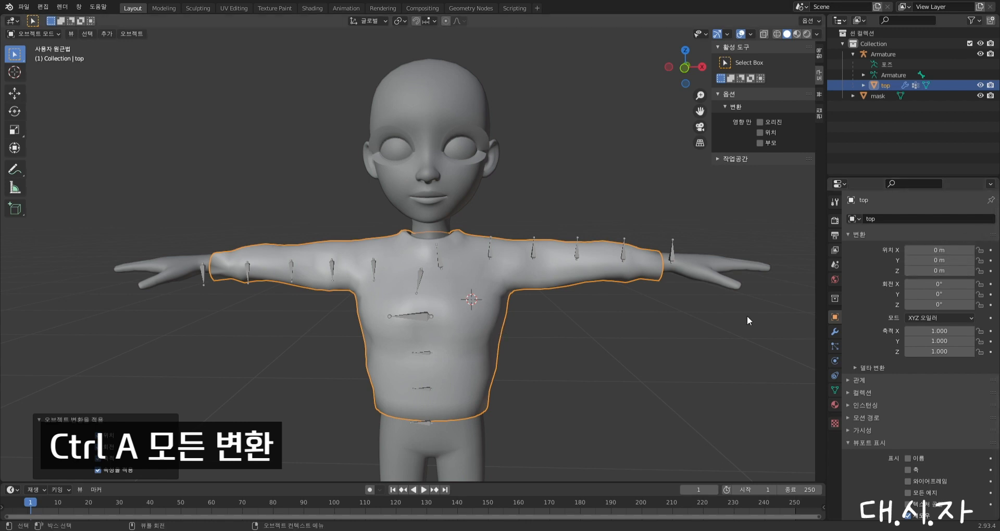
Set the top object's X rotation to -90°
click(939, 284)
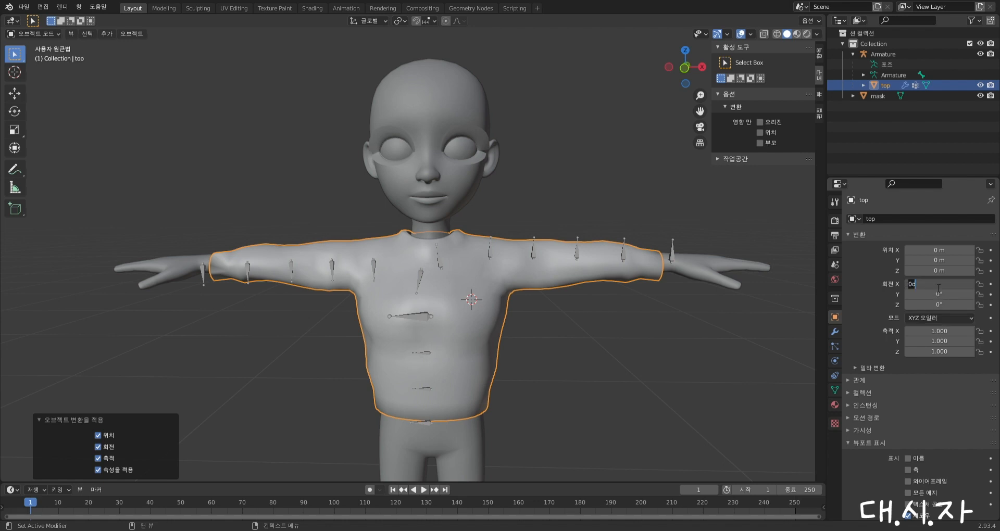
key(BackSpace)
text(90)
key(Return)
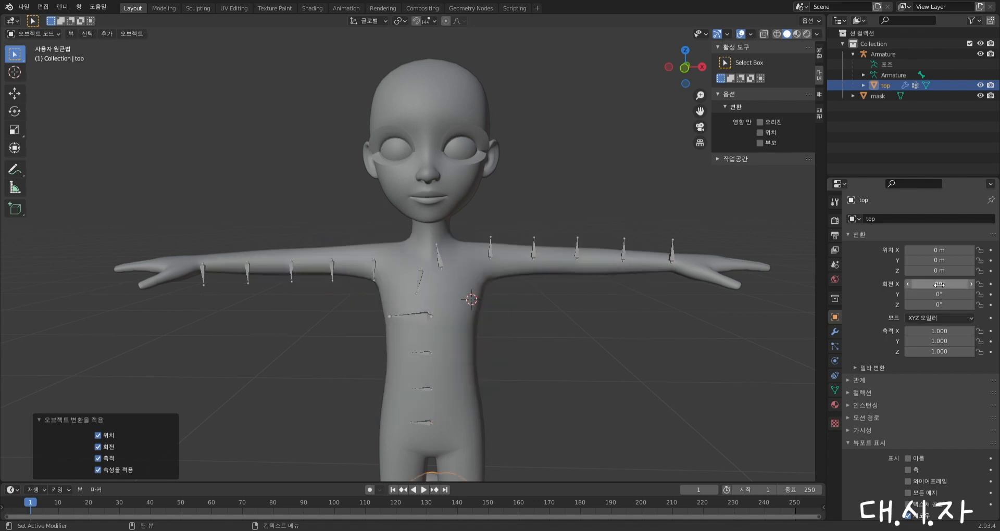
middle_drag(588, 310, 595, 342)
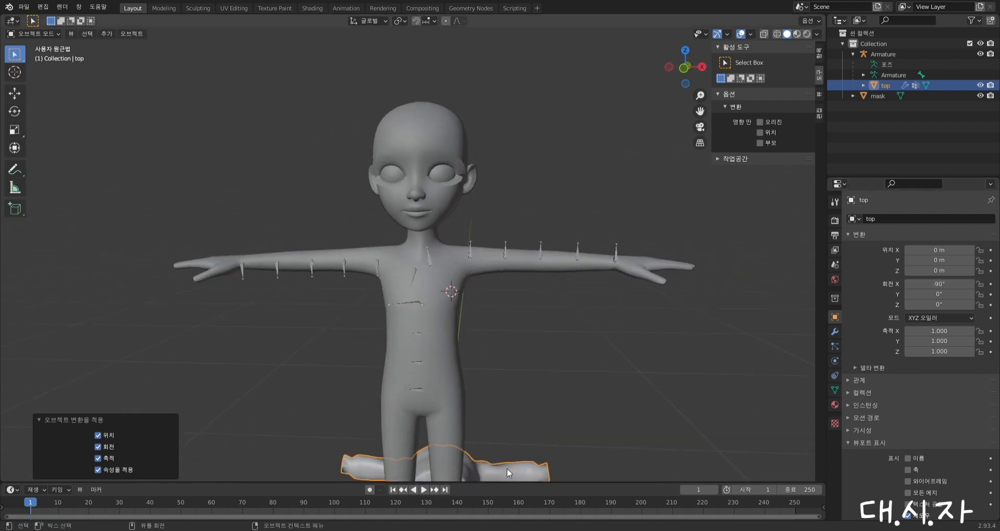
Set the top object's X, Y and Z scale to 100
click(947, 331)
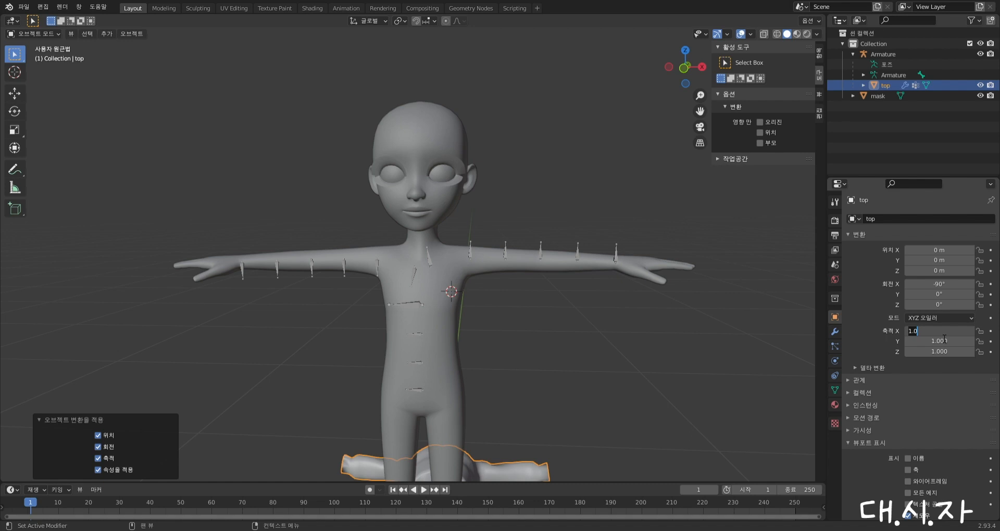
text(100)
key(Tab)
text(100)
key(Tab)
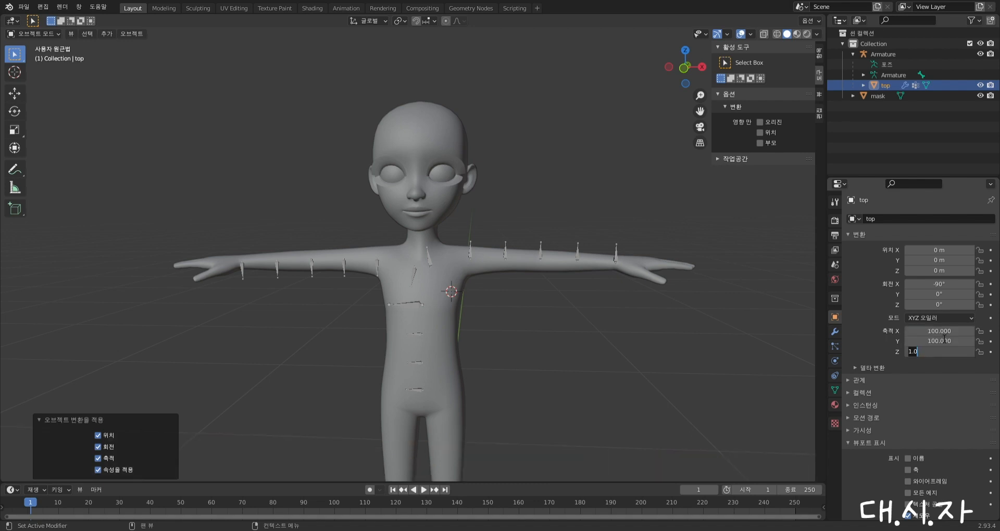
text(100)
key(Return)
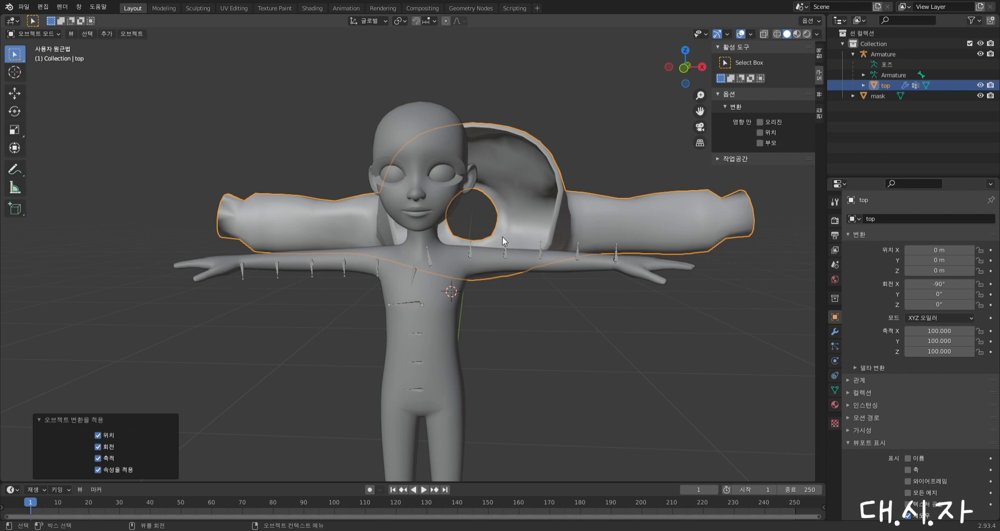
Apply all transforms, including the rotation and scale, to the top object
key(ctrl+a)
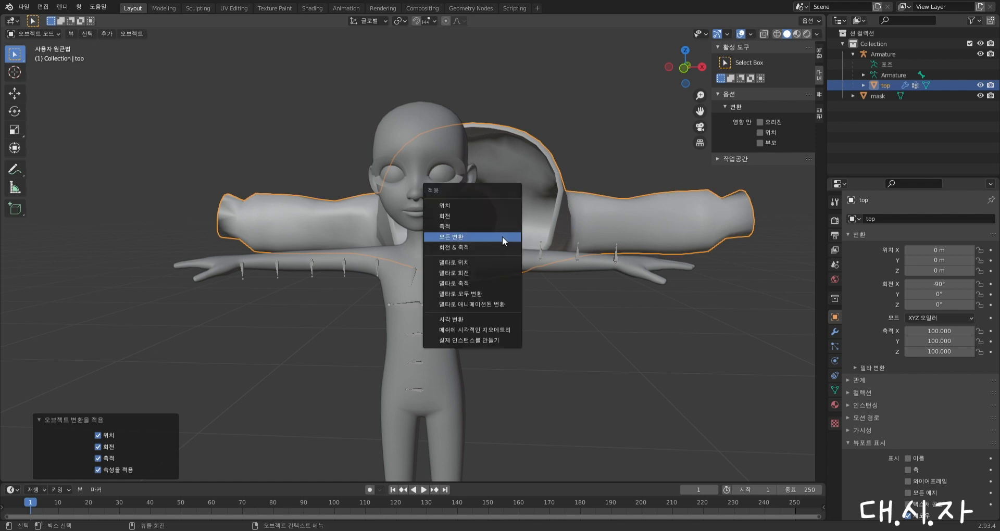
click(502, 238)
key(r)
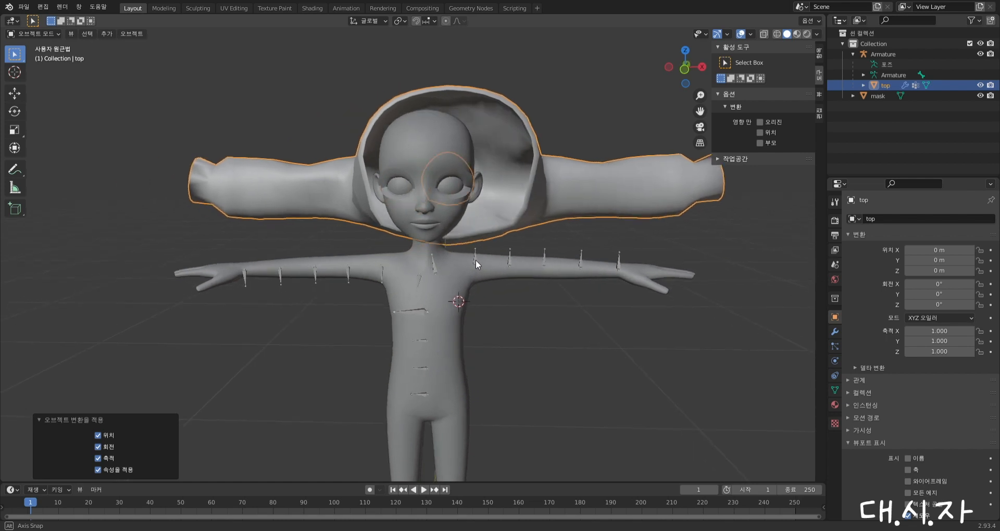
click(482, 263)
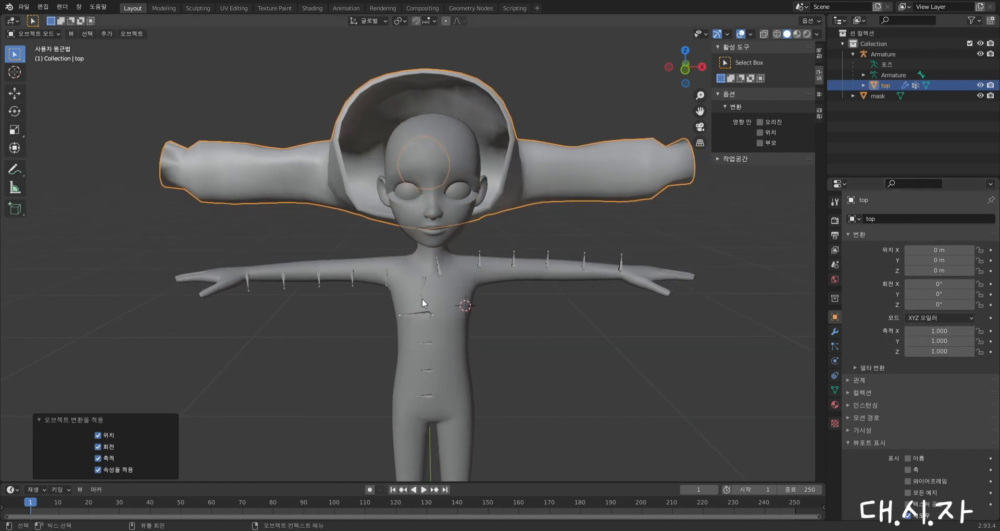
Set the top object's X rotation to 90°
click(955, 287)
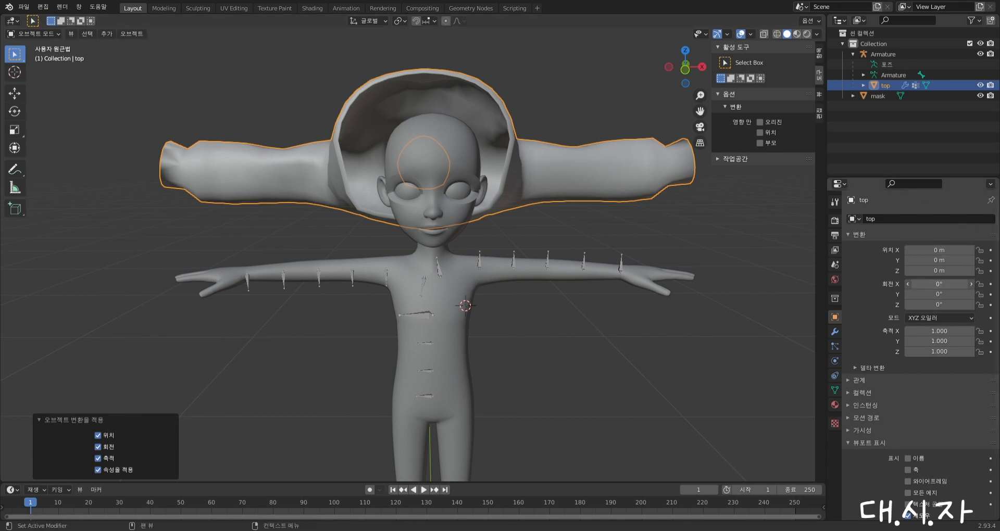
text(90)
key(Return)
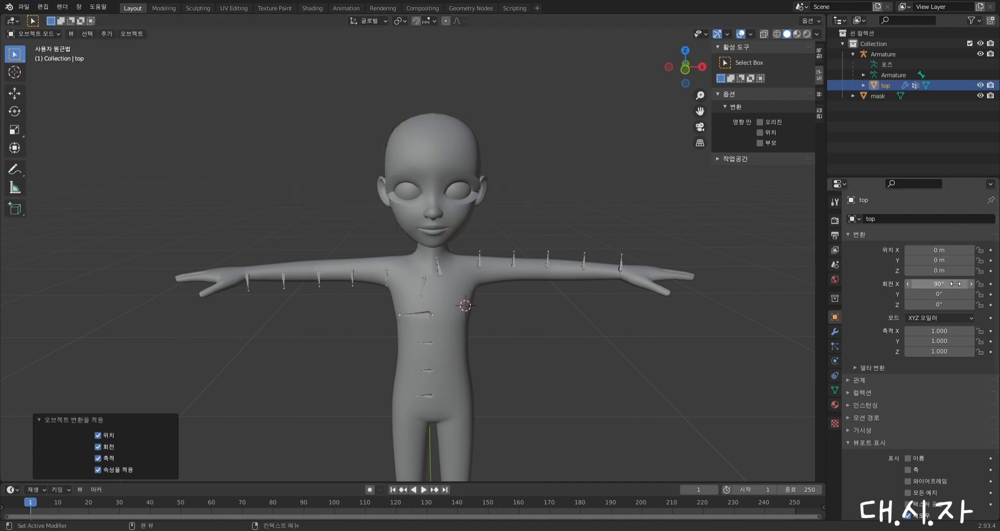
Set the top object's scale to 0.01 on the X, Y and Z axes
click(940, 331)
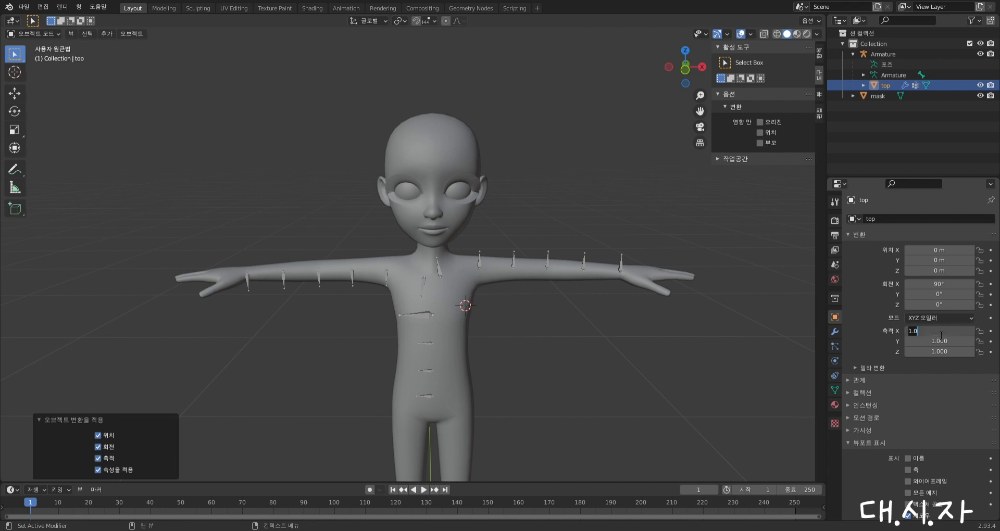
text(0.01)
key(Return)
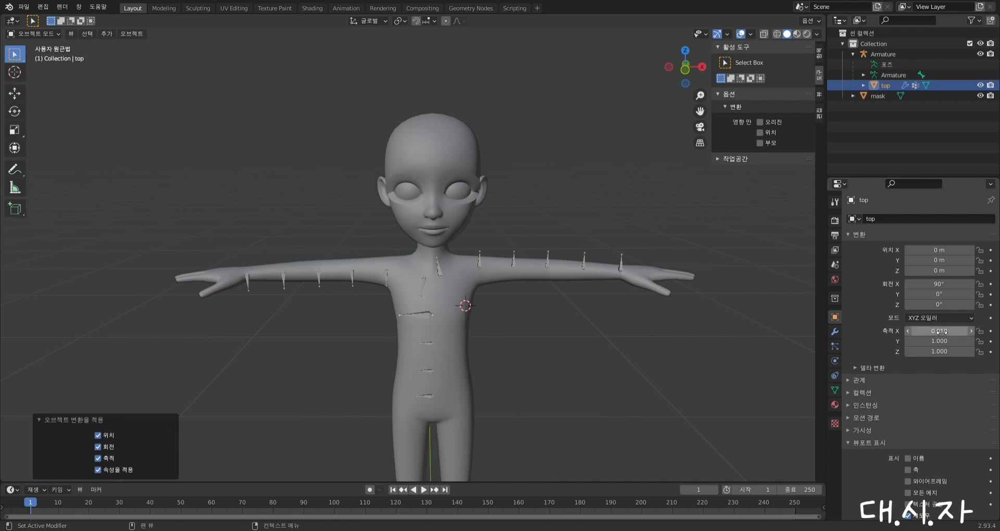
click(940, 341)
text(0.01)
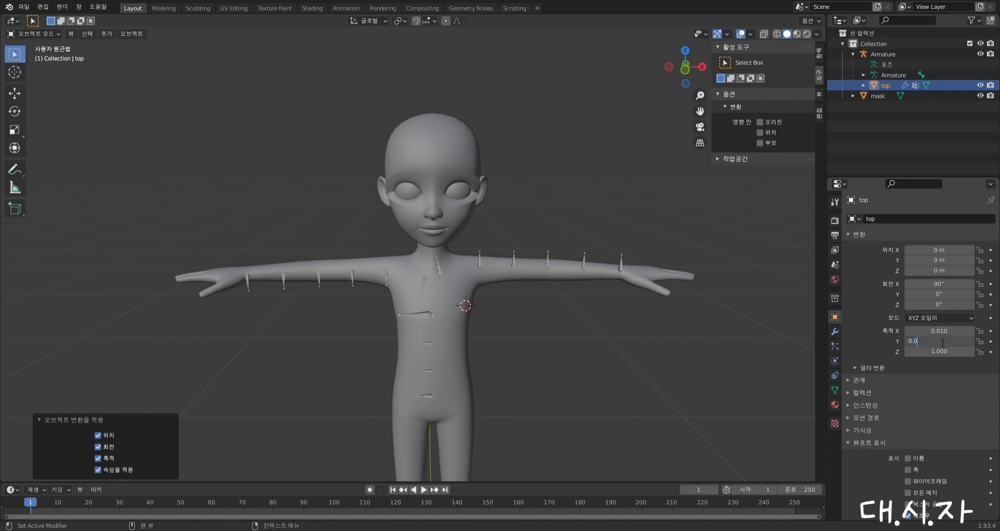
key(Return)
click(940, 353)
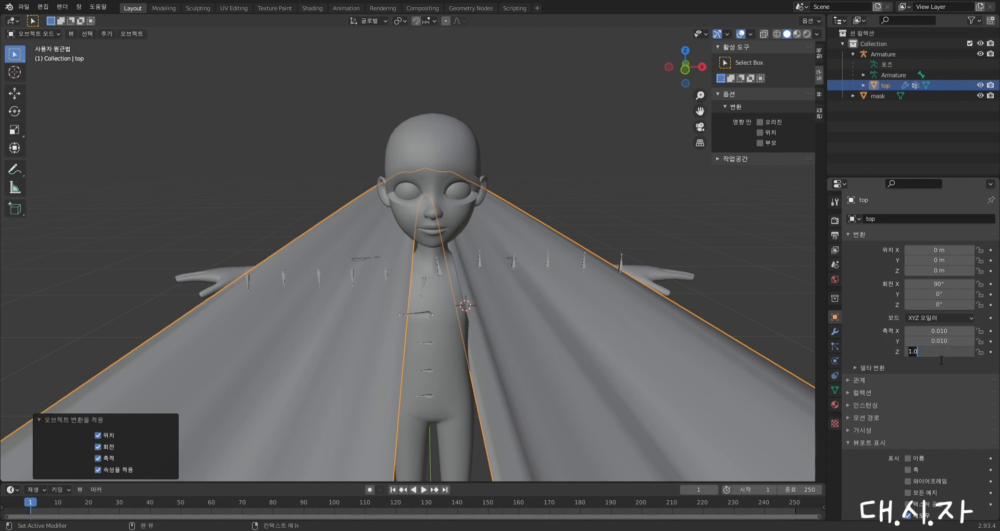
text(0.01)
key(Return)
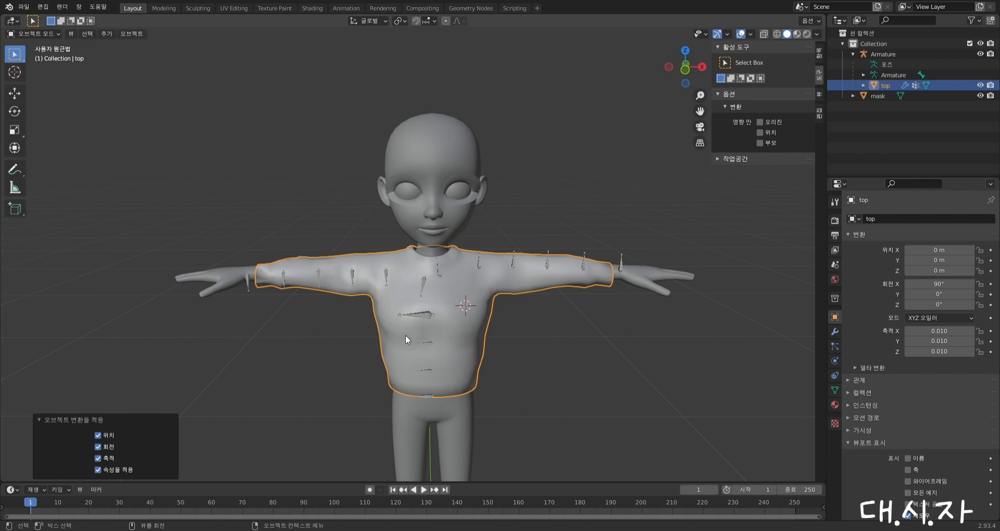
Replace the top object's lambert3.001 material with a new material named top.SHD
click(834, 404)
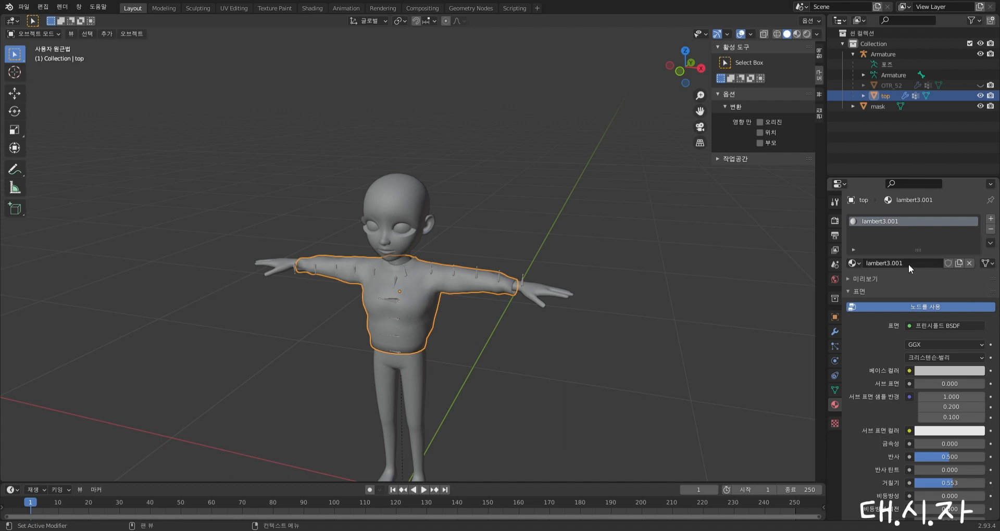
click(969, 263)
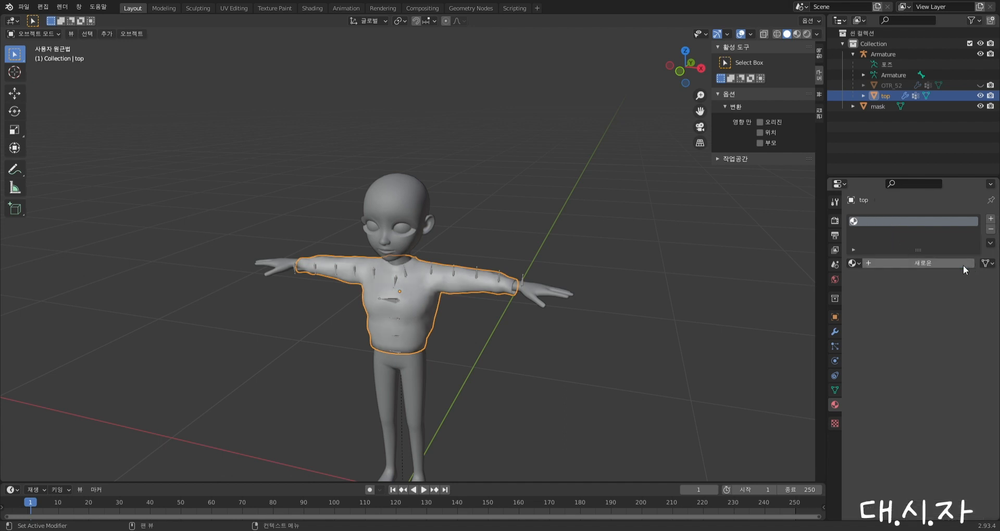
click(942, 264)
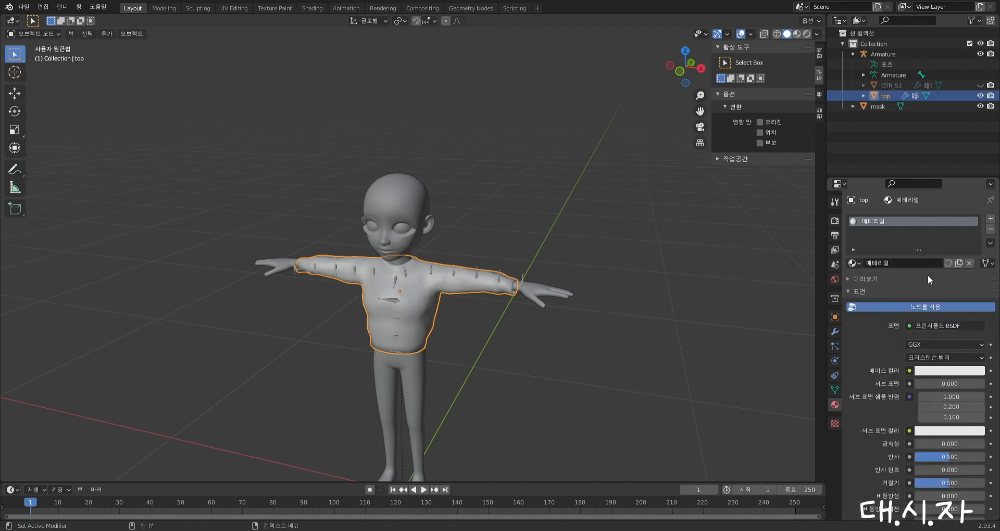
click(898, 263)
text(top)
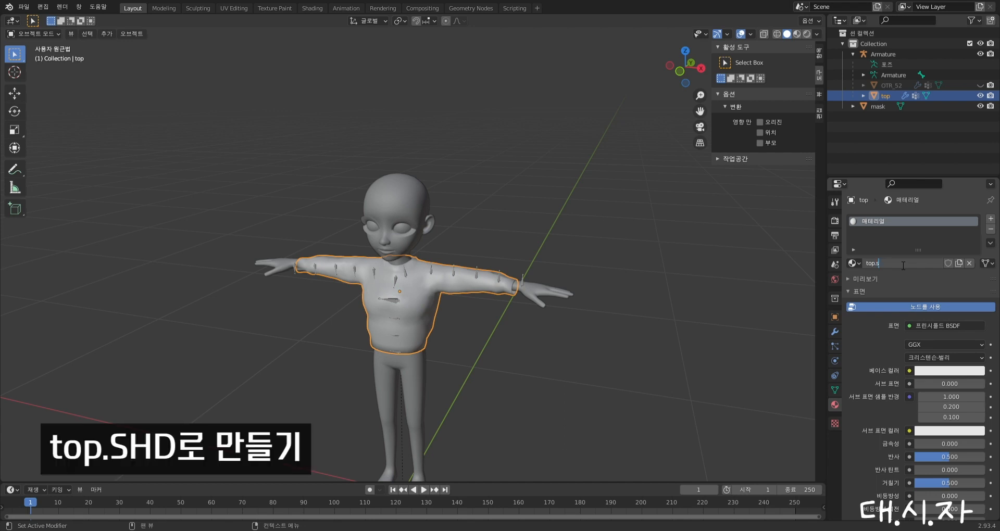
text(.SHD)
key(Return)
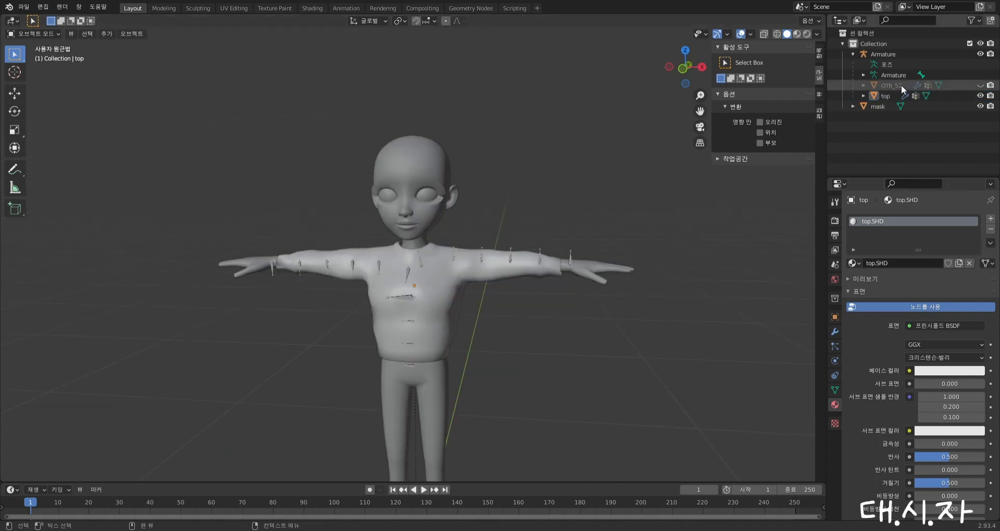
Show the hidden OTR_52 jacket object and delete it from the scene
click(980, 85)
click(898, 85)
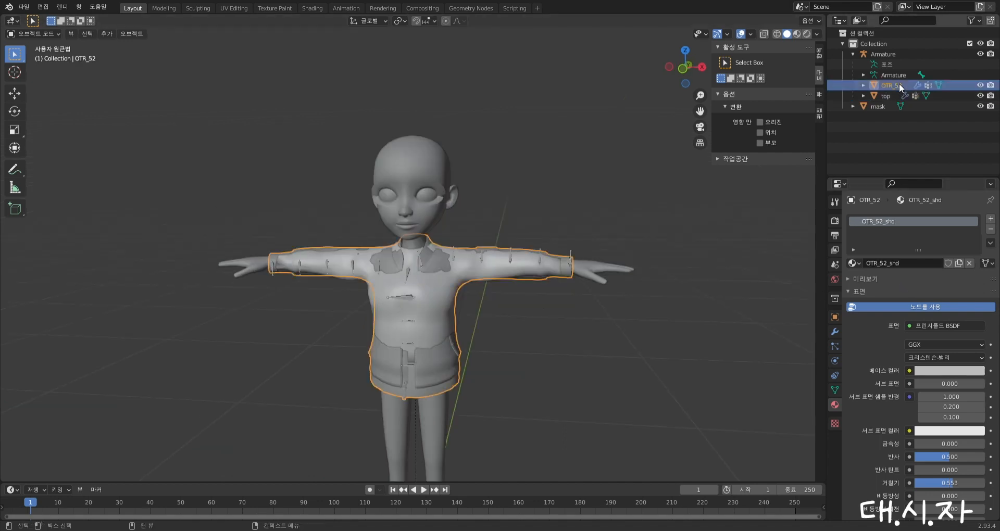
right_click(898, 86)
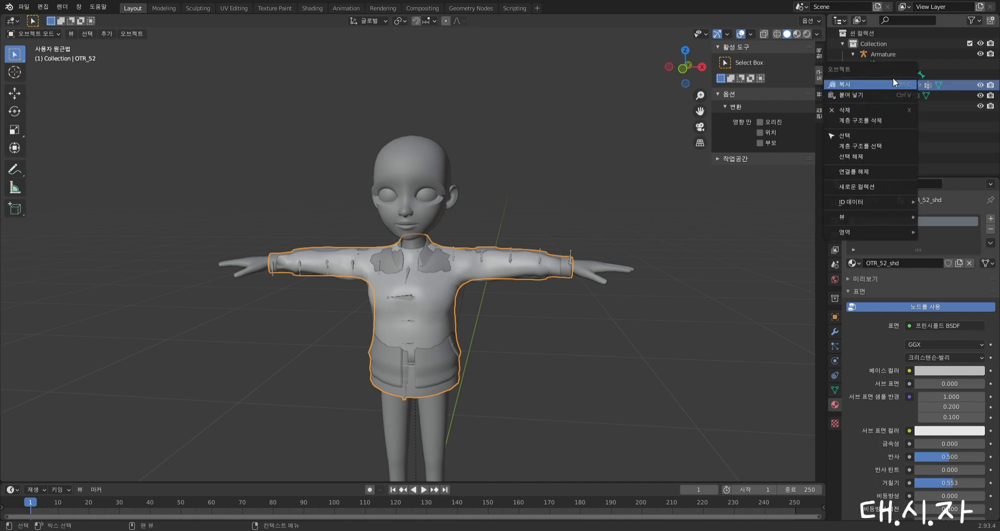
click(849, 106)
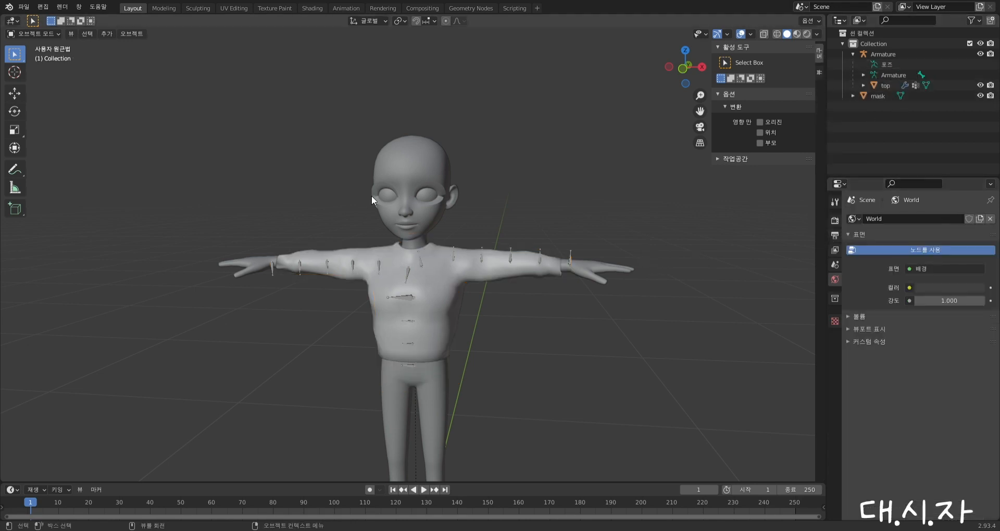
Set up an FBX export of the scene with Tangent Space enabled and the file name top1.fbx
click(24, 7)
mouse_move(73, 156)
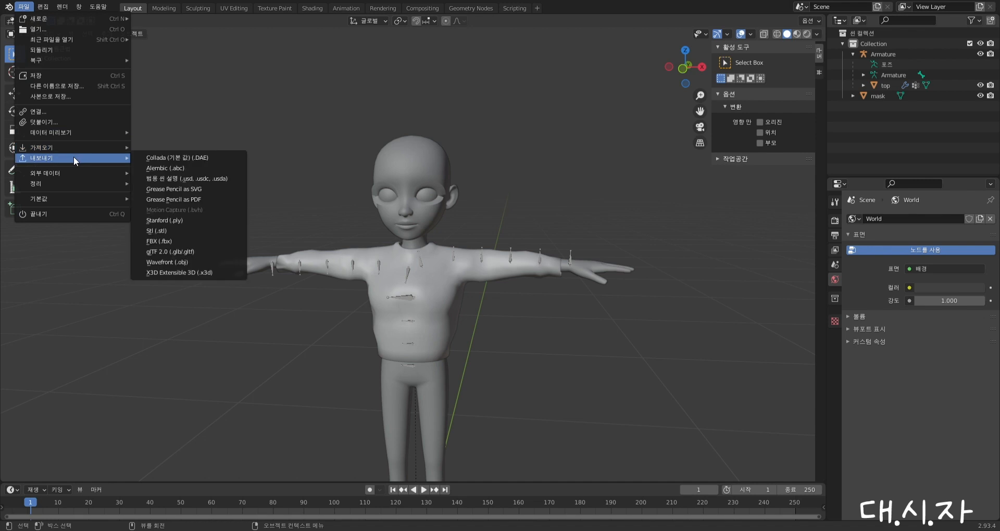
click(168, 242)
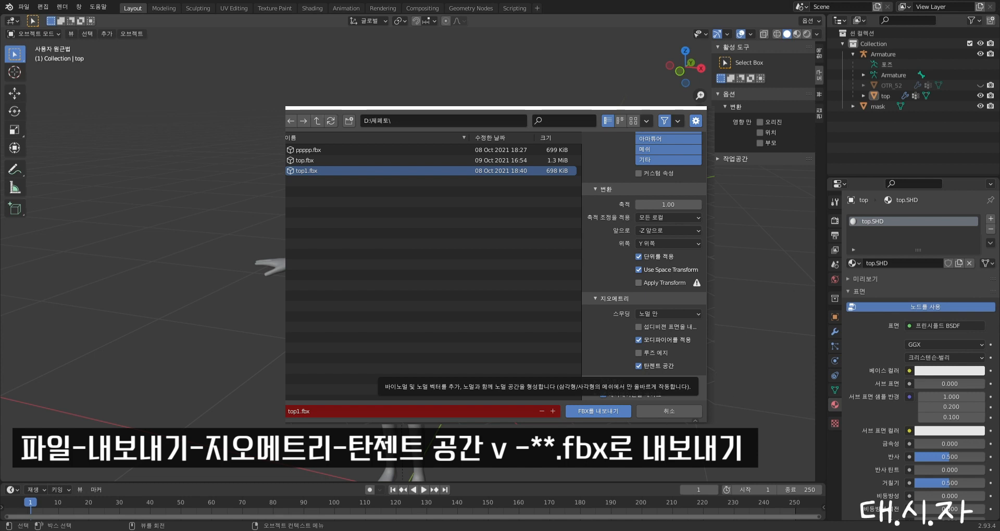
click(667, 414)
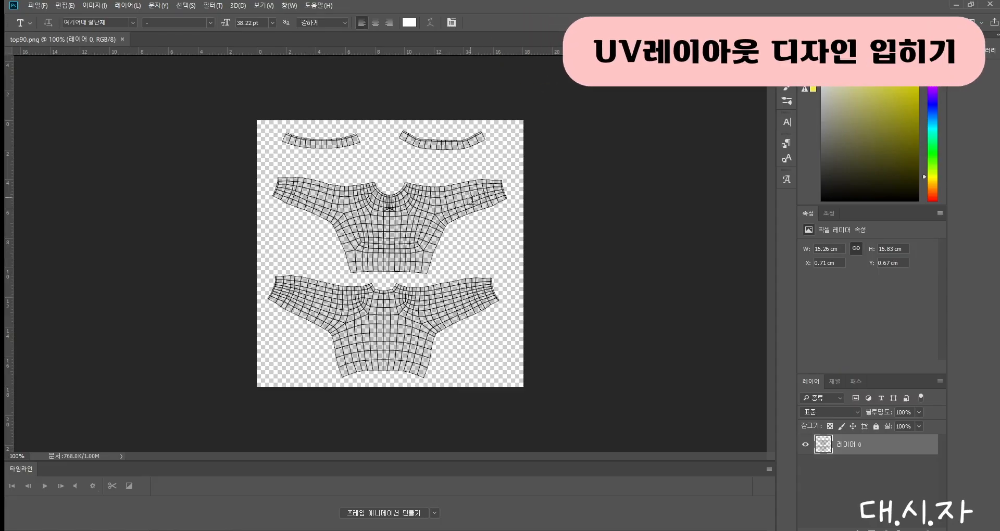
Switch to Photoshop and fill a rectangular area about 18.06 × 15.38 cm over the two shirt shapes with yellow on a new layer
click(14, 60)
click(99, 135)
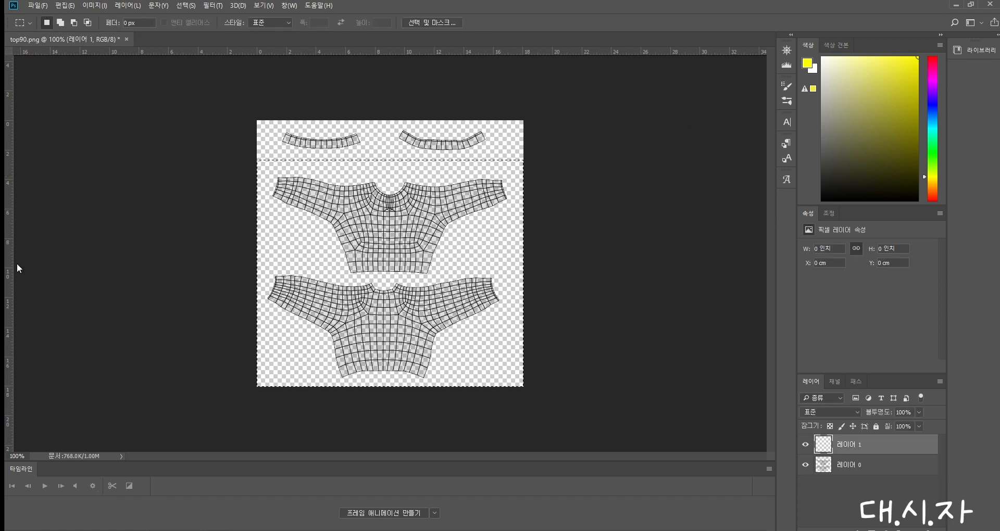
key(g)
click(459, 263)
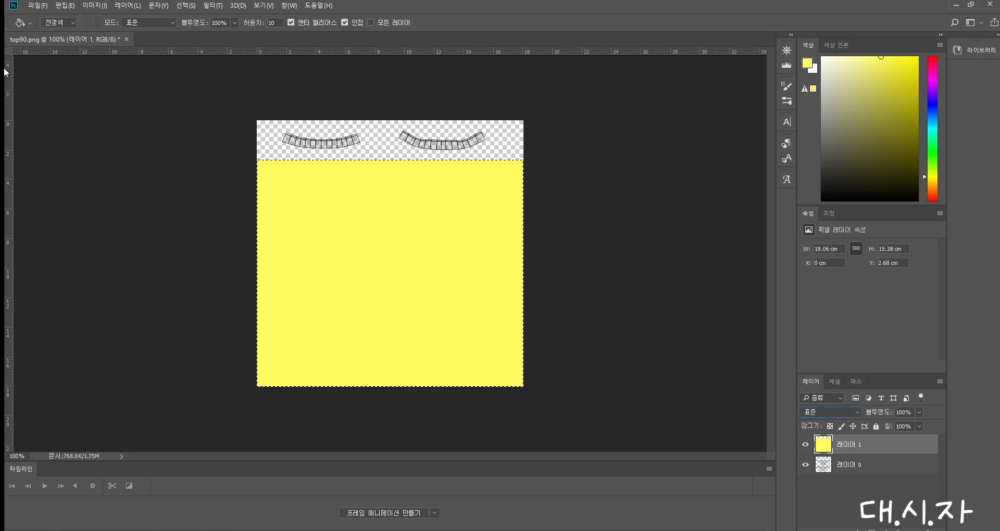
Fill a full-width strip over the two collar pieces with orange and apply the Filter Gallery's burlap texture
click(4, 69)
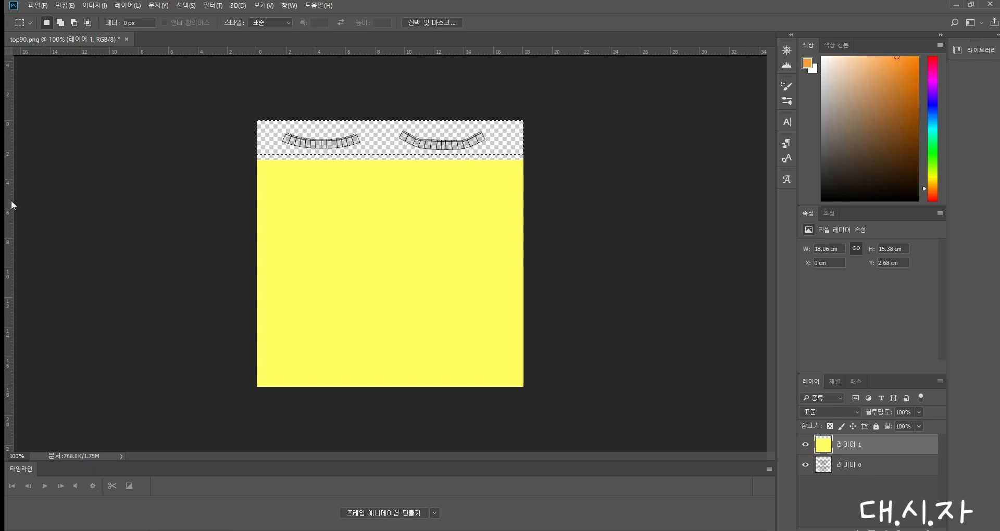
key(g)
click(389, 141)
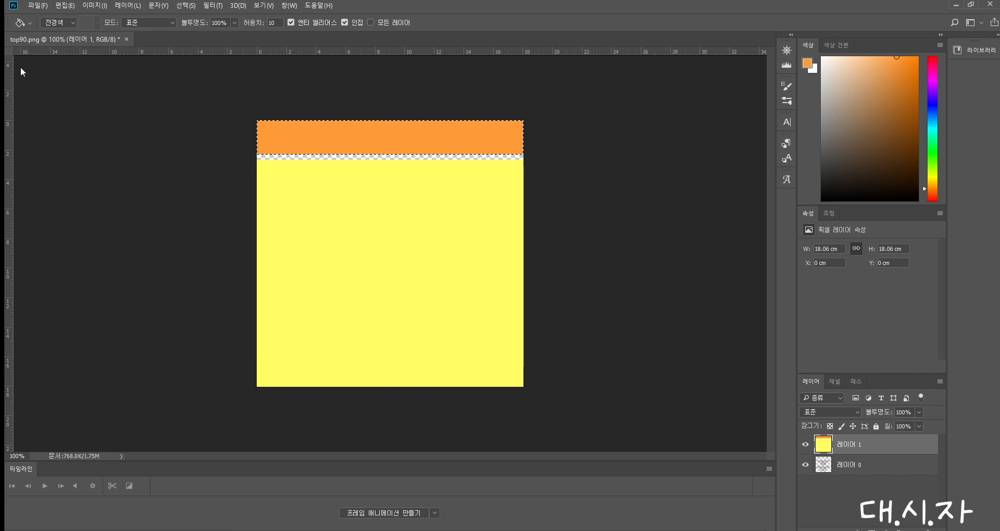
key(m)
click(354, 83)
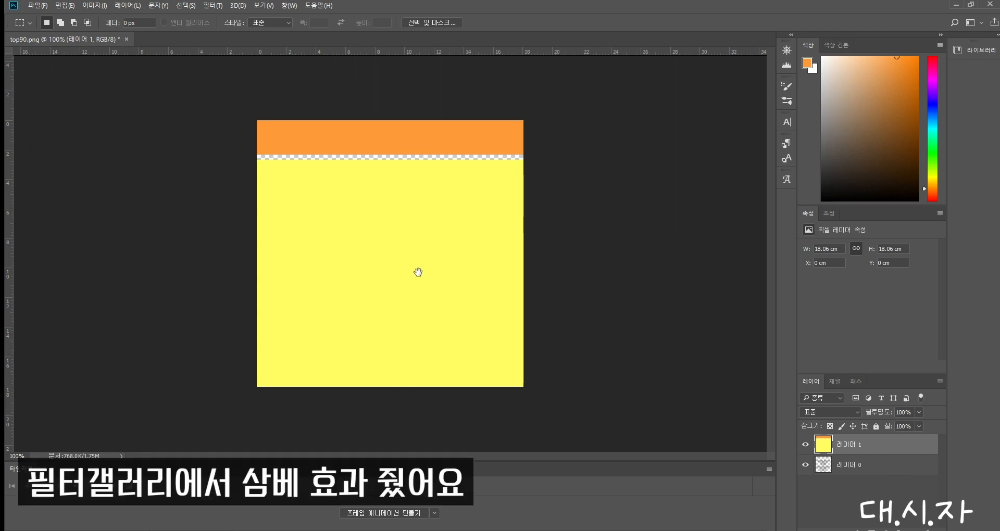
click(911, 26)
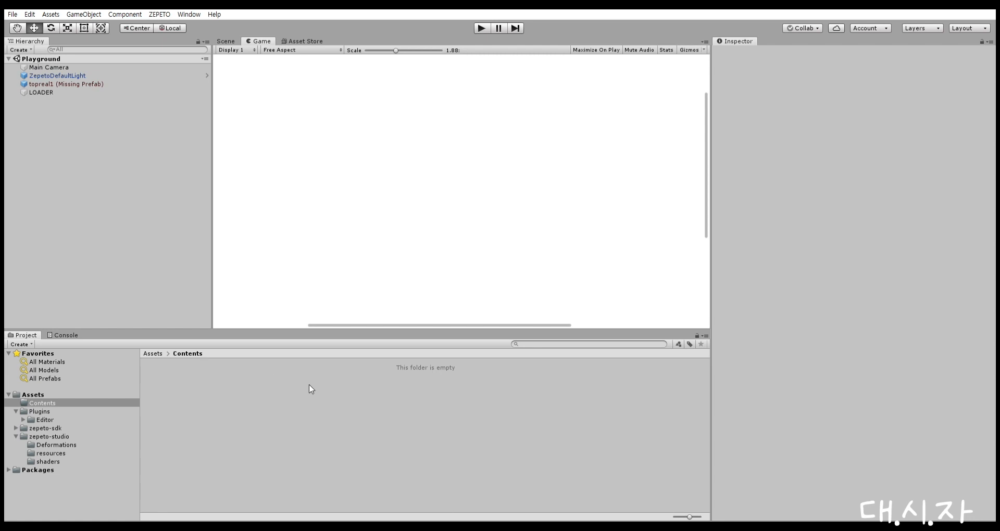
Switch to Unity, run the Playground scene, and create a material in the Contents folder with the Wit/Standard shader
key(ctrl+p)
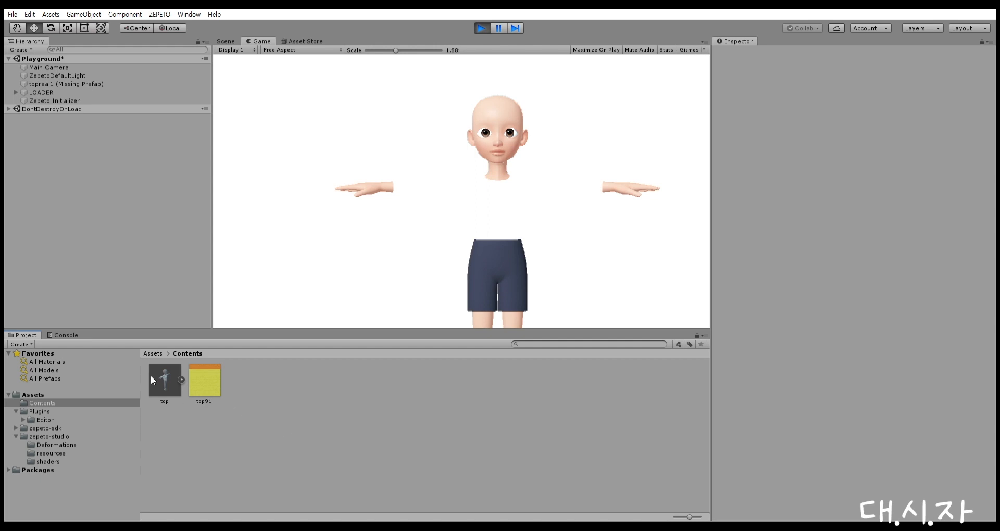
right_click(386, 389)
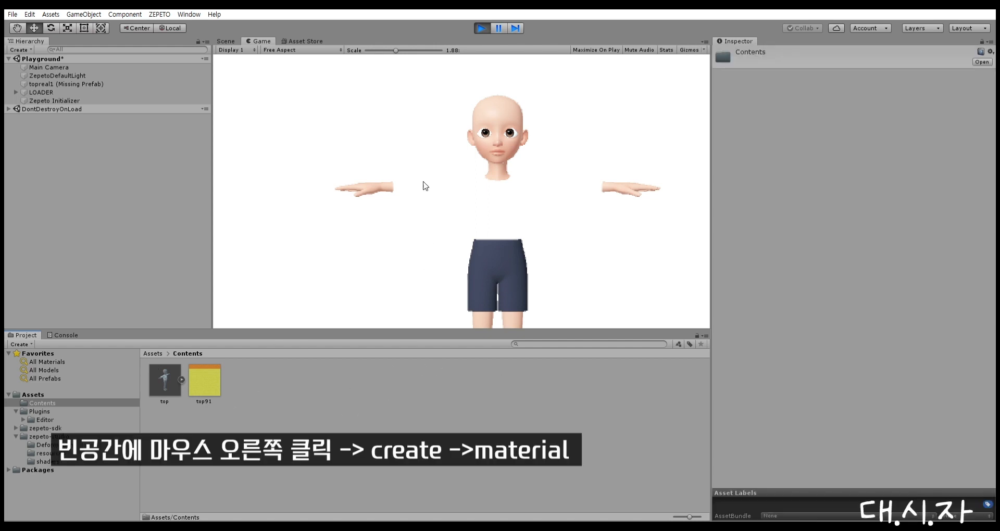
mouse_move(411, 96)
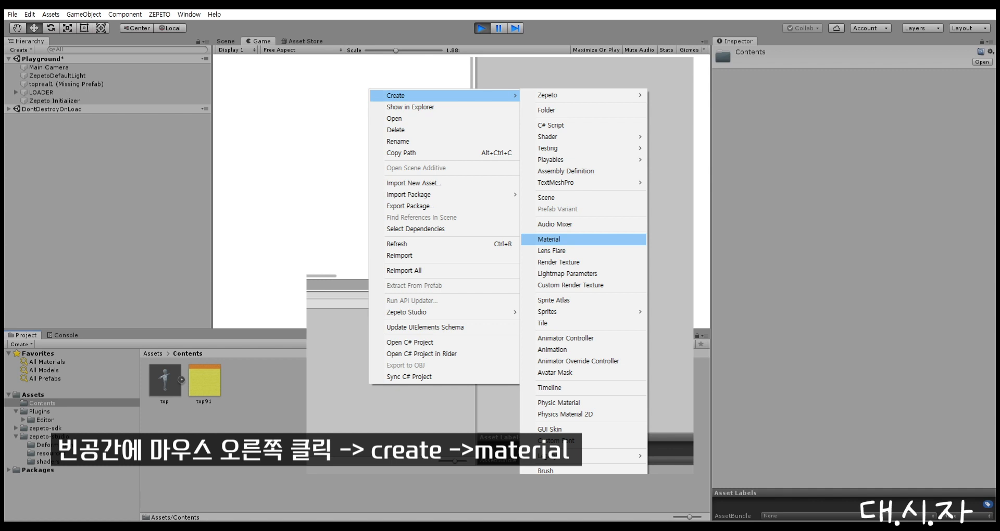
click(573, 239)
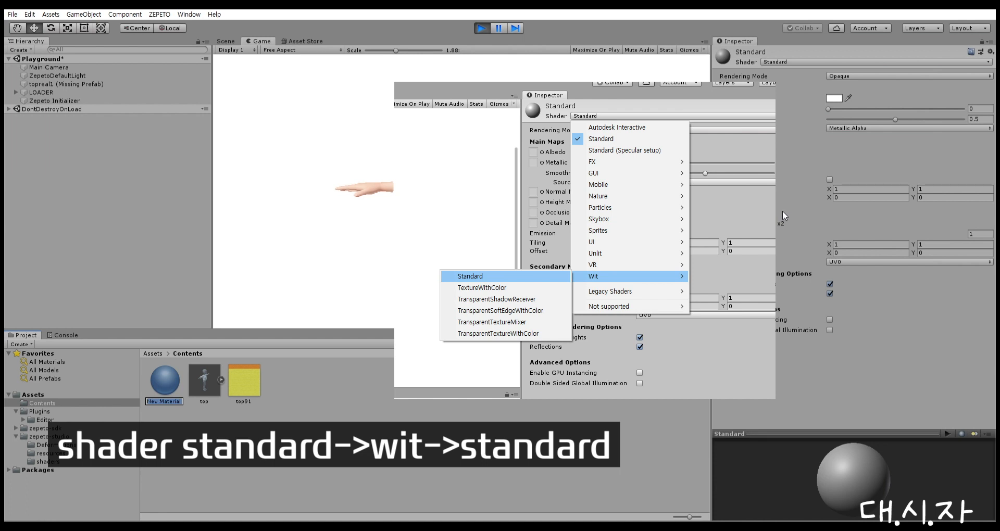
click(660, 222)
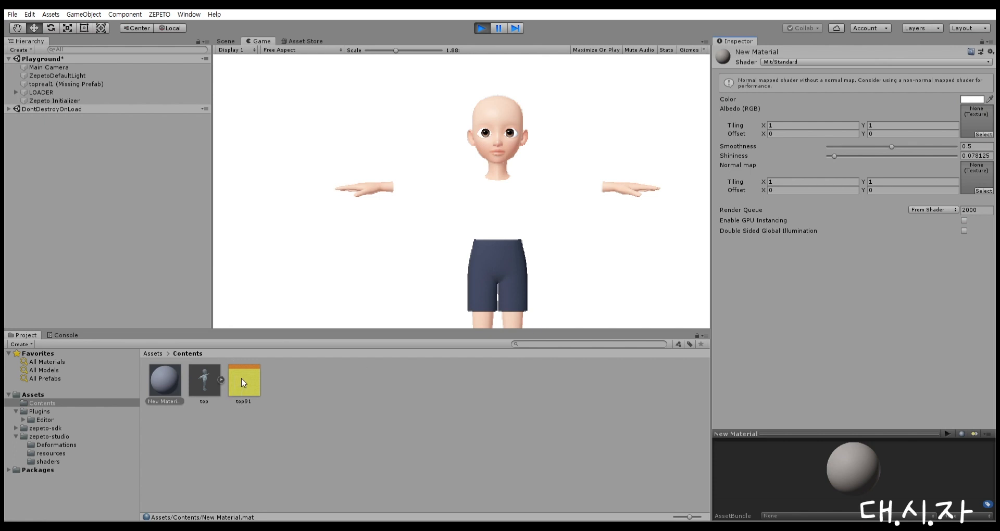
Assign the top91 texture to the new material's Albedo and remap the top model's top.SHD material to New Material
drag(241, 379, 513, 407)
drag(989, 102, 977, 119)
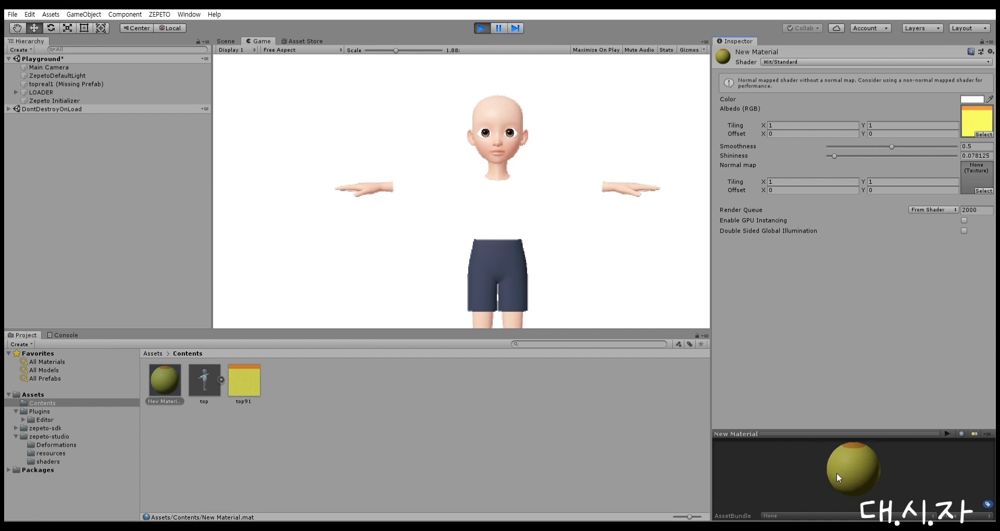
click(212, 382)
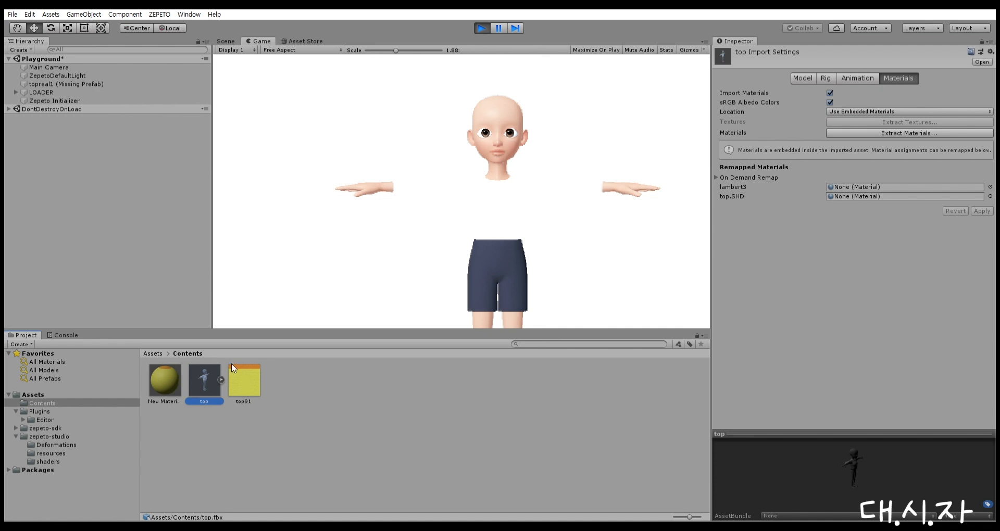
drag(153, 366, 863, 188)
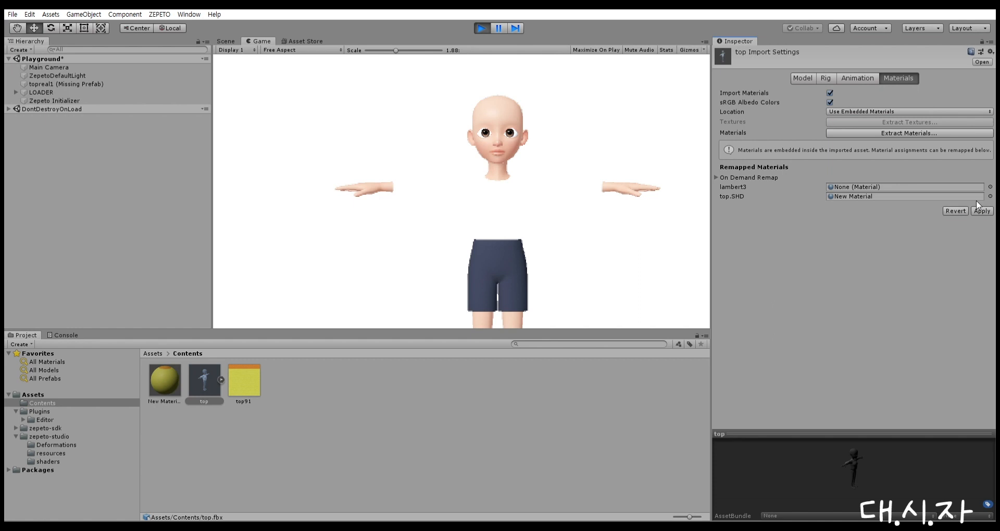
Create a prefab from the top model and add that prefab to the Playground scene's hierarchy
right_click(202, 379)
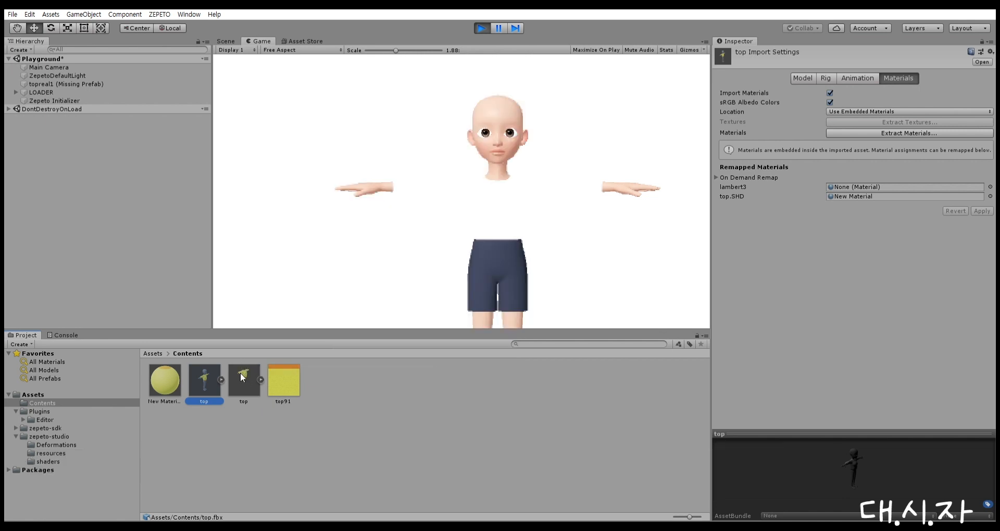
click(241, 377)
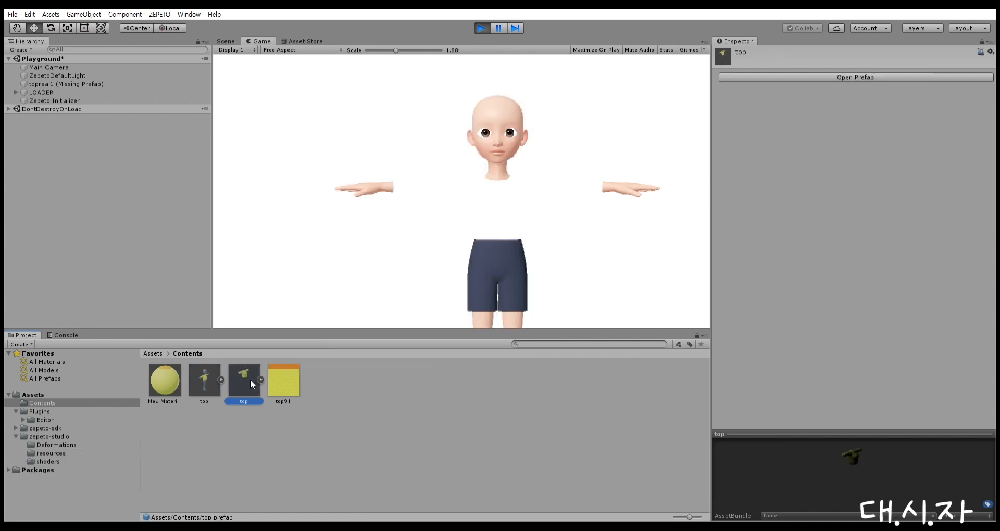
drag(250, 376, 56, 87)
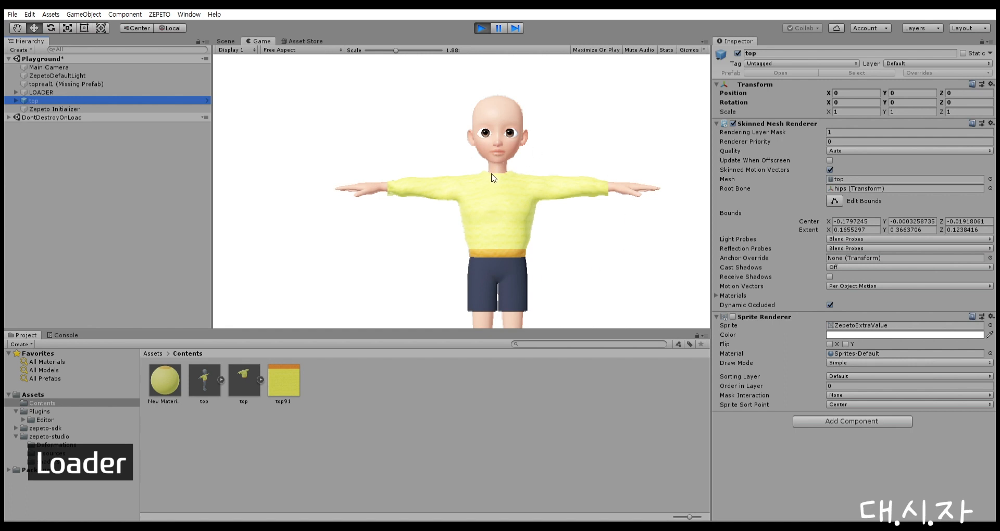
click(154, 142)
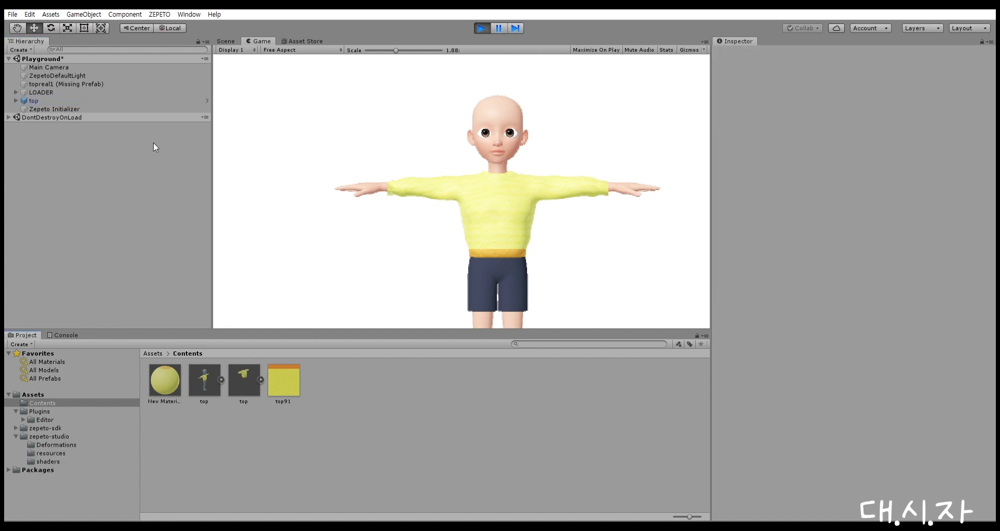
Select the LOADER object and show the clothes slots of its Zepeto Character Custom Loader
click(46, 88)
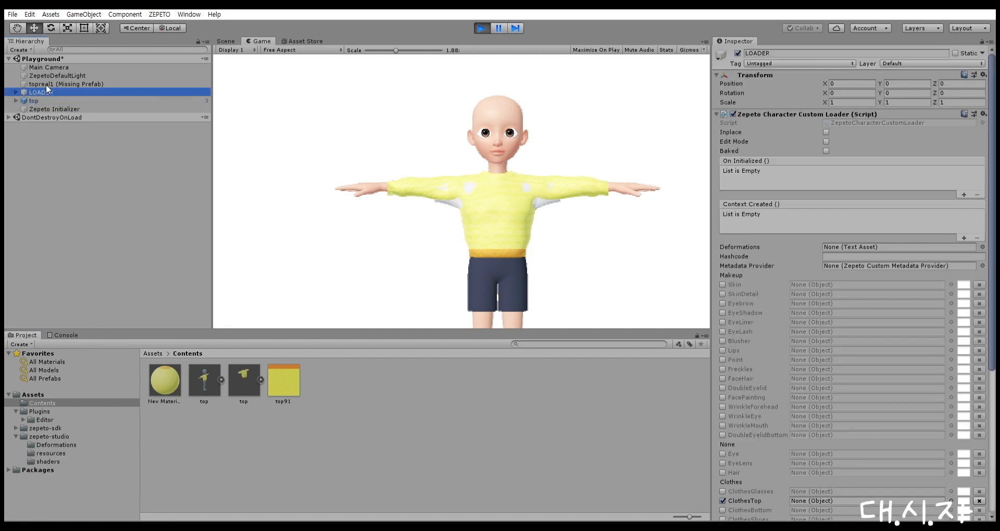
scroll(820, 338, down, 3)
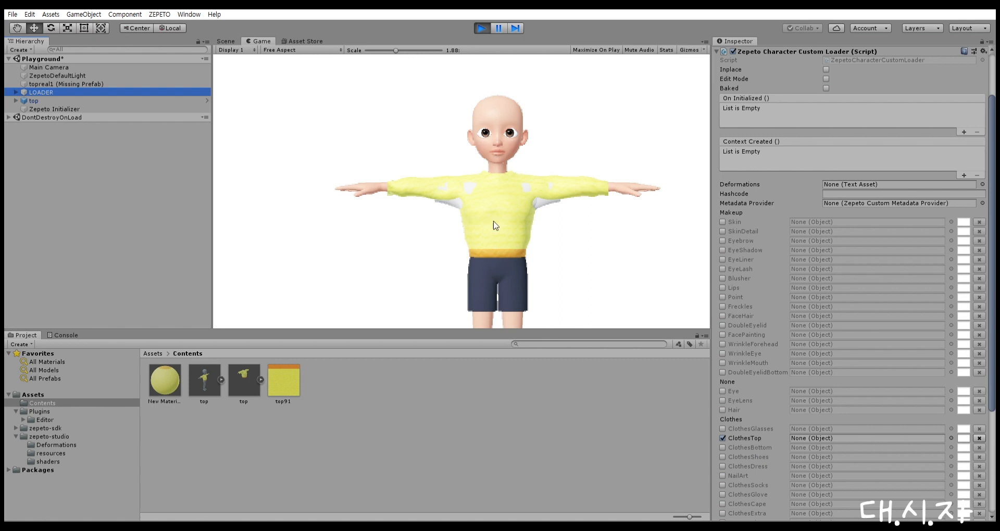
Try enabling ClothesBottom and ClothesShoes instead of ClothesTop, and restore ClothesTop as the only enabled slot
click(722, 437)
click(722, 437)
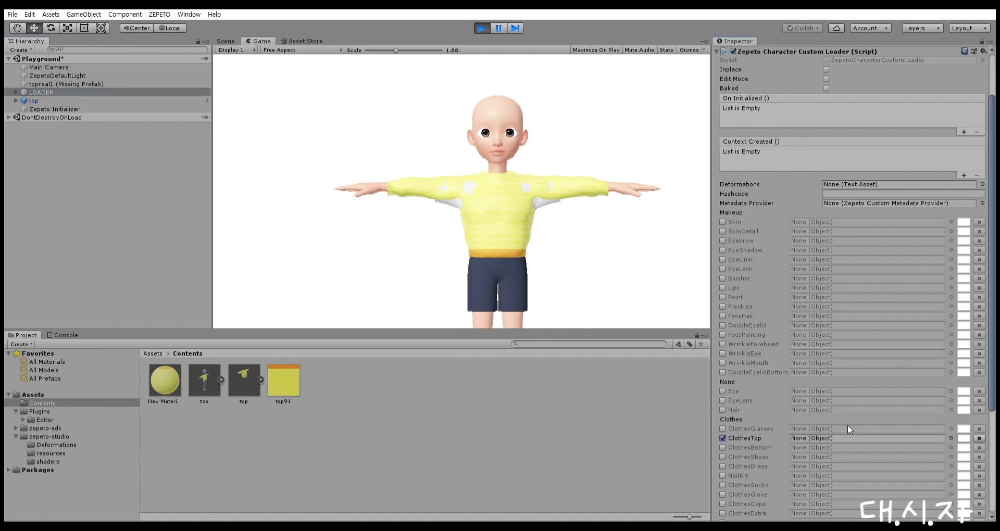
click(722, 447)
click(722, 438)
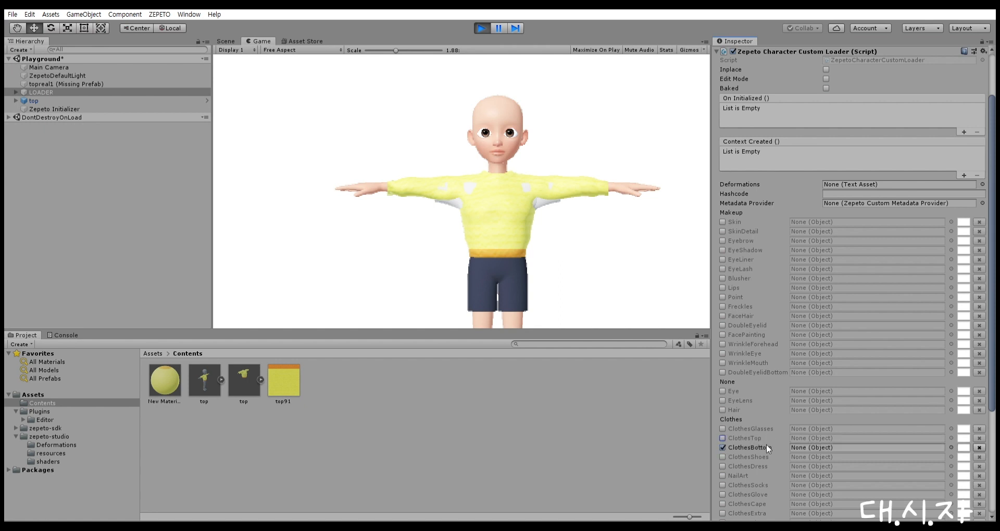
click(722, 457)
click(722, 448)
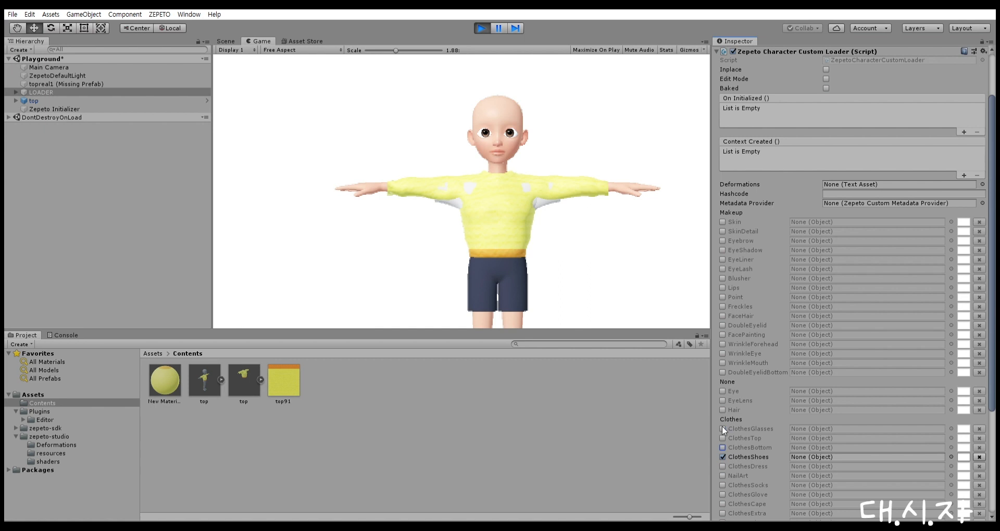
click(722, 437)
click(722, 457)
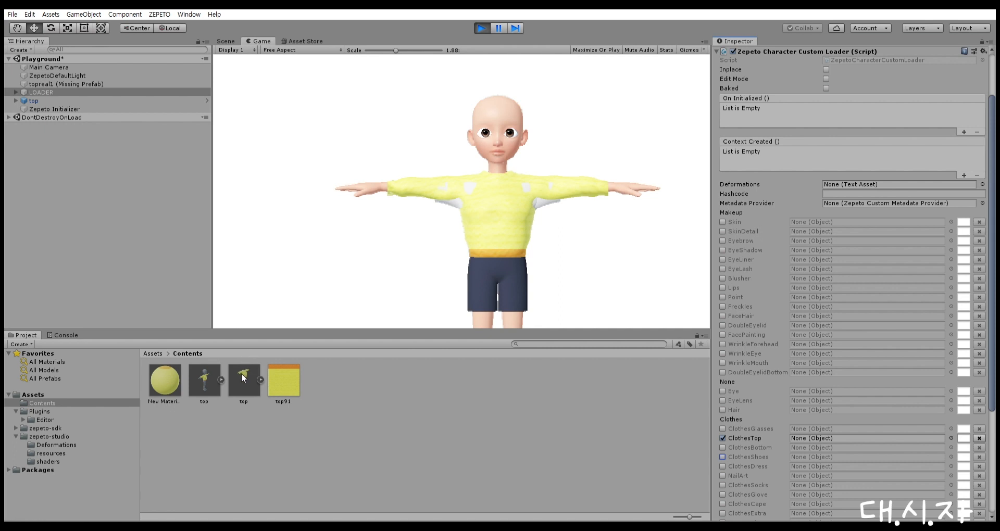
Assign the top prefab to LOADER's ClothesTop slot and select the prefab in the Contents folder
drag(241, 373, 816, 427)
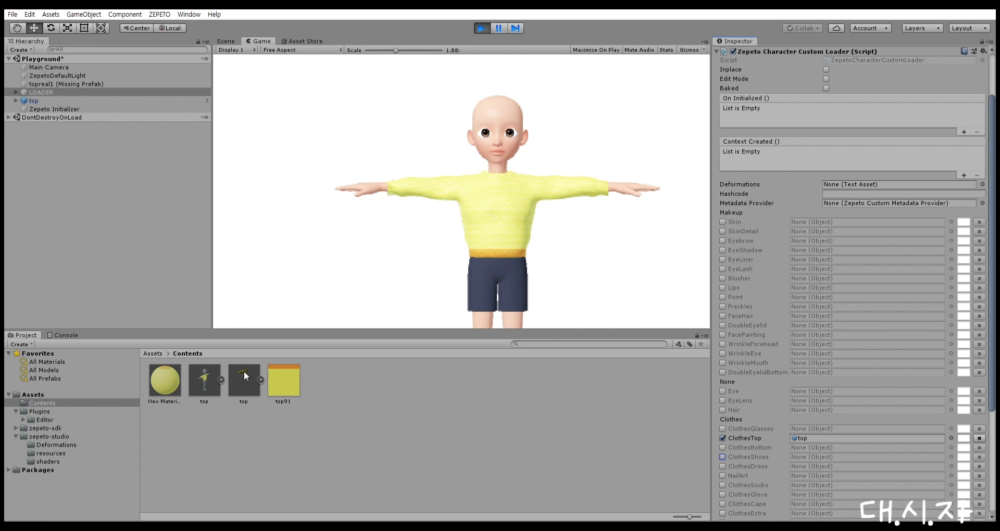
click(244, 379)
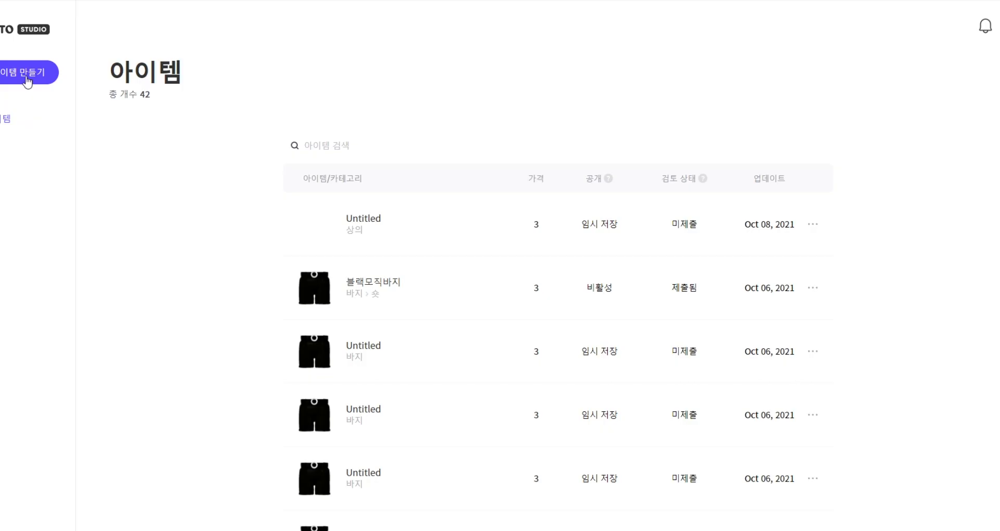
Switch to ZEPETO Studio, start a new item from a 3D file and upload the shirt's .zepeto file
click(26, 77)
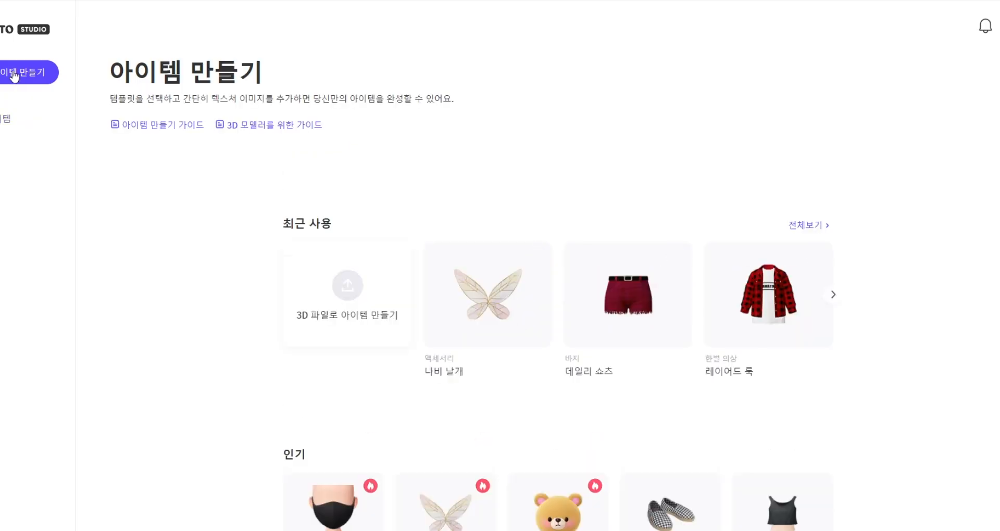
click(345, 284)
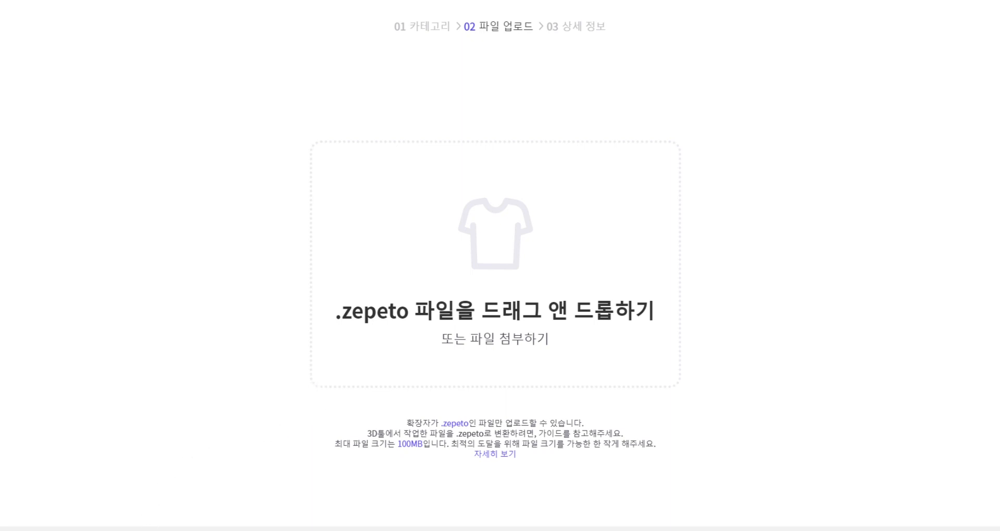
scroll(494, 264, down, 1)
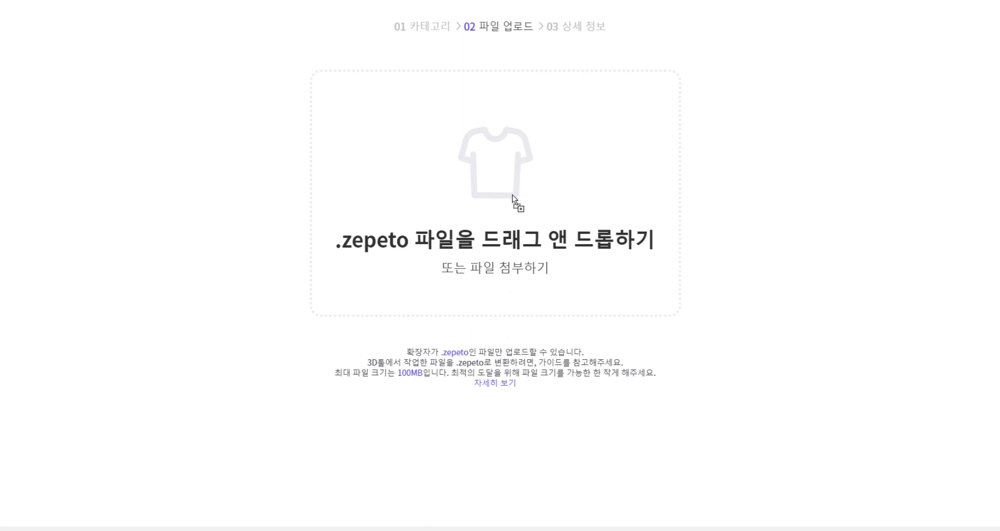
drag(512, 196, 514, 199)
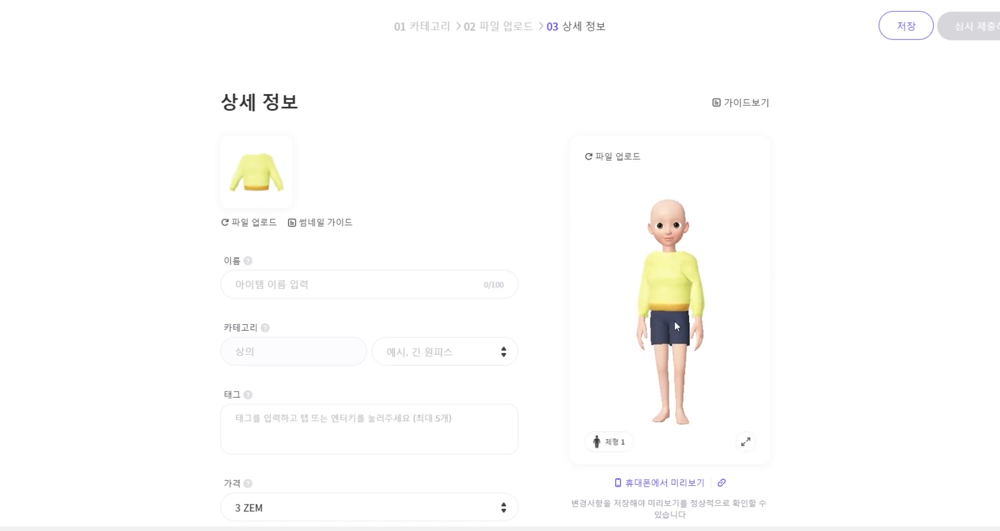
Examine the sweater's fit in the avatar preview on body types 2 to 7, rotating the avatar and enlarging the preview
key(ctrl+a)
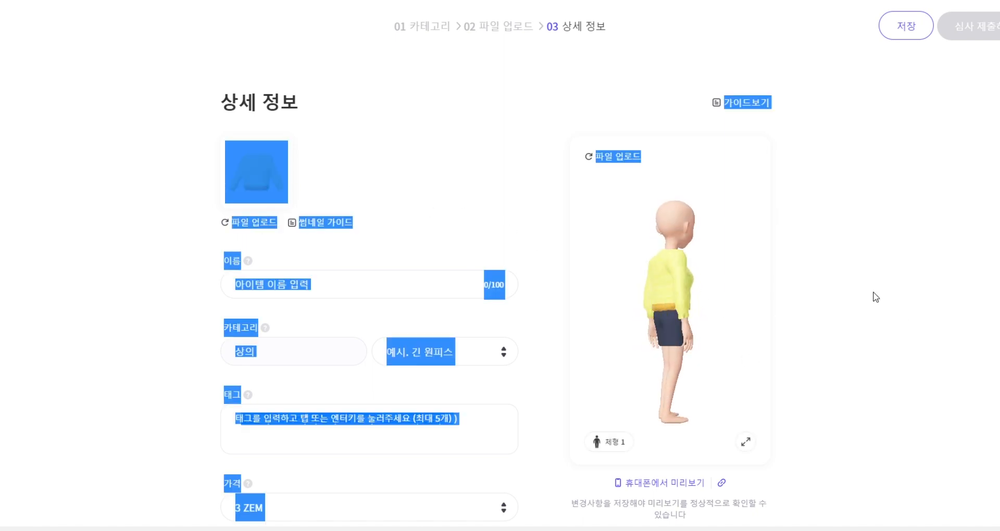
drag(573, 286, 232, 247)
click(621, 447)
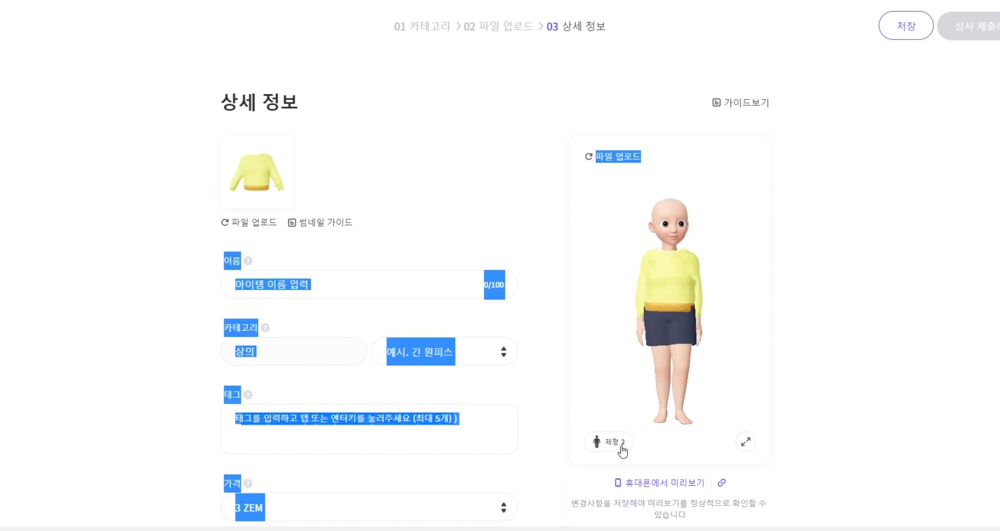
click(588, 336)
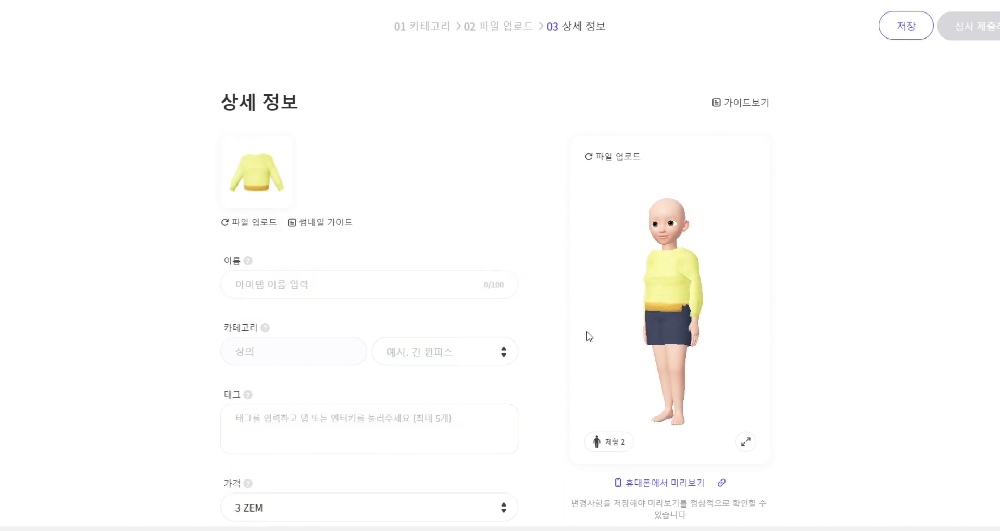
drag(587, 334, 604, 130)
click(608, 447)
click(608, 447)
click(608, 448)
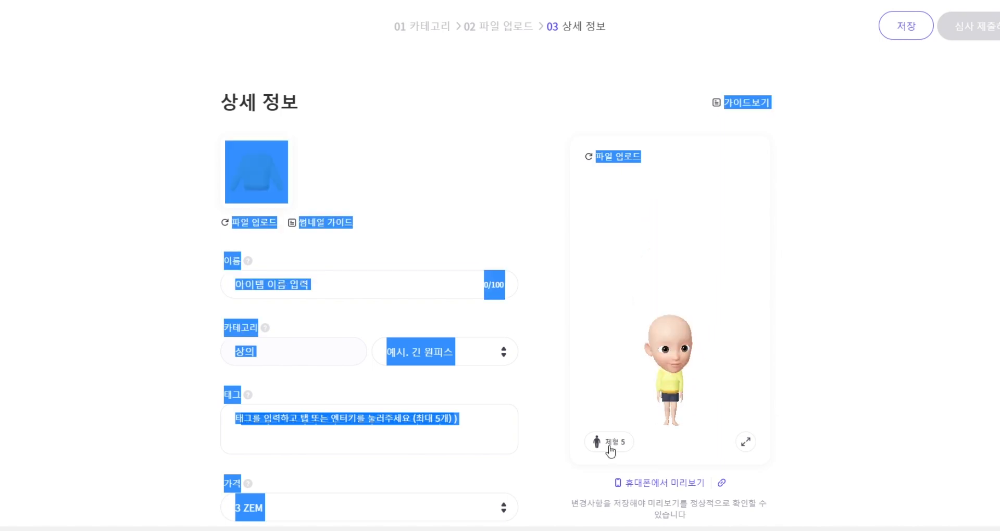
click(610, 448)
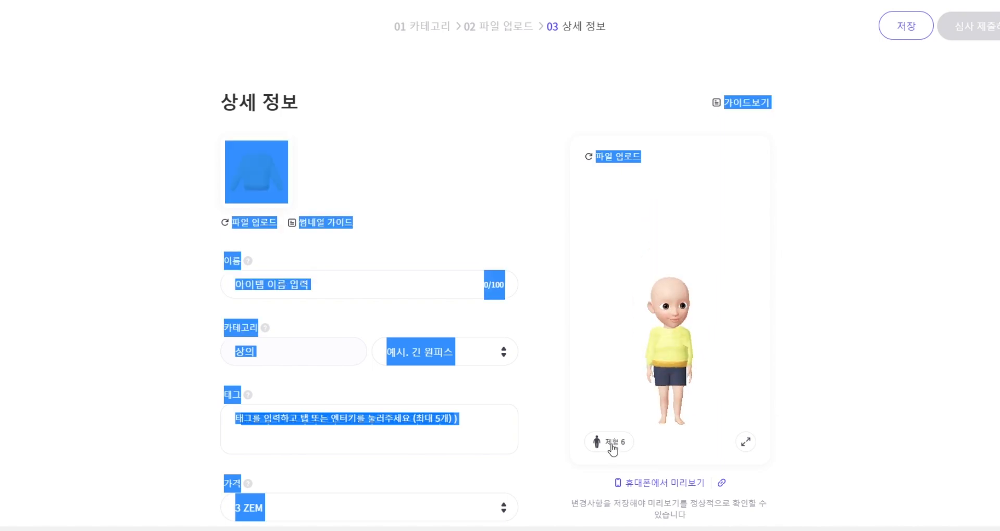
click(612, 447)
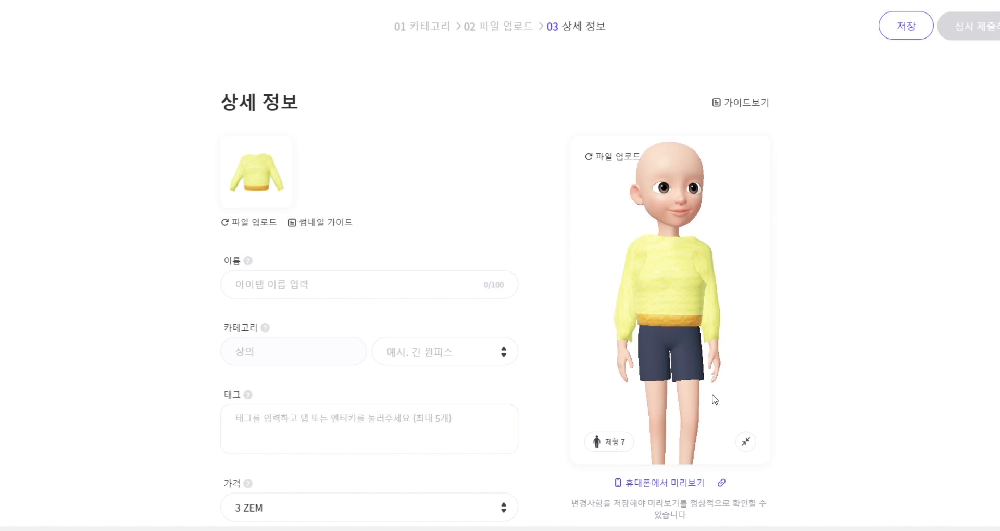
click(651, 486)
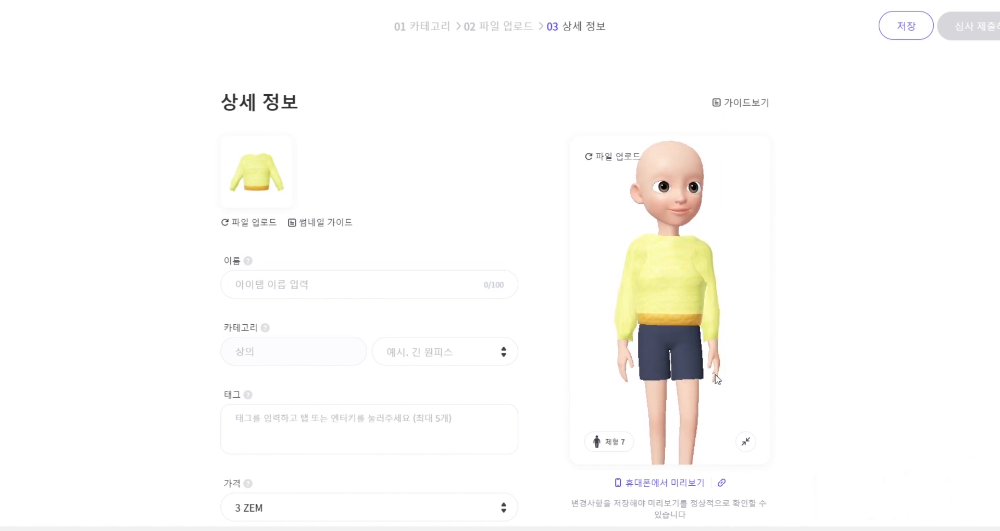
Name the item 노란스웨트 and set its subcategory to 셔츠
click(339, 287)
text(노란스)
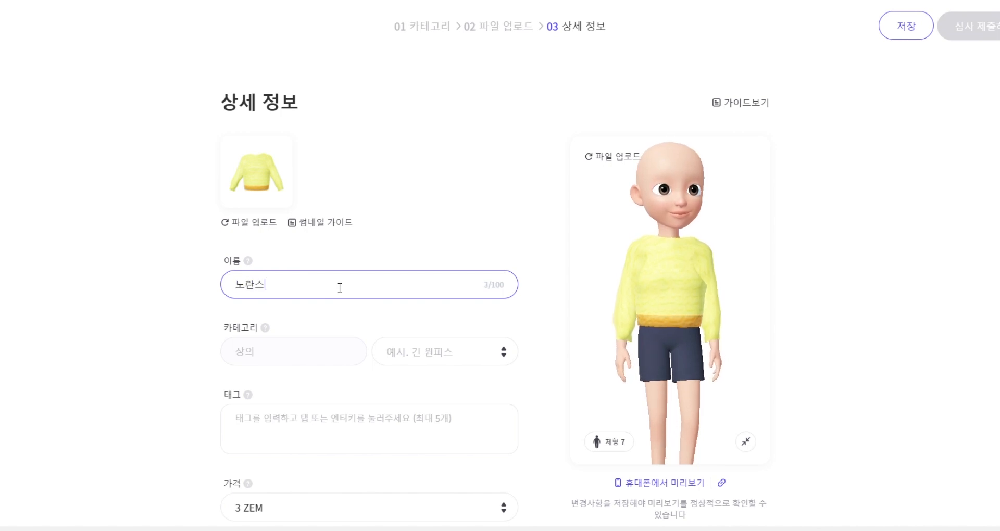
text(웨터)
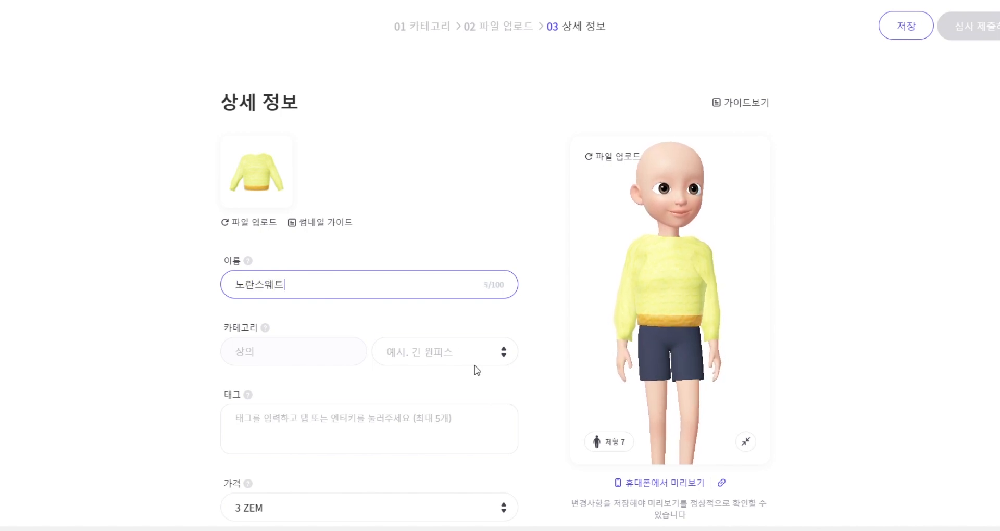
click(476, 371)
Add the tags 스웨터, 노란스웨터, 상의, 셔츠 and 티셔츠 to the item
click(295, 437)
text(스웨터)
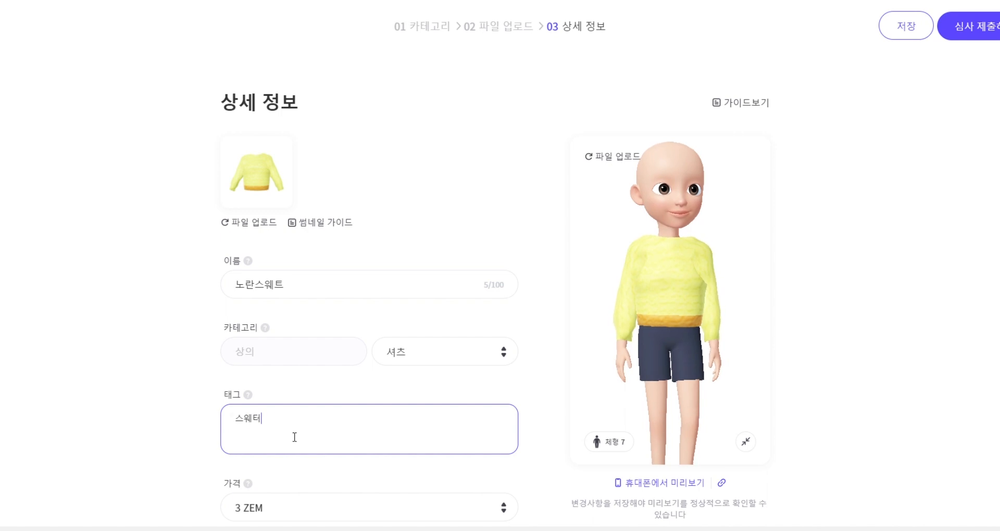
key(Return)
text(노란스웨)
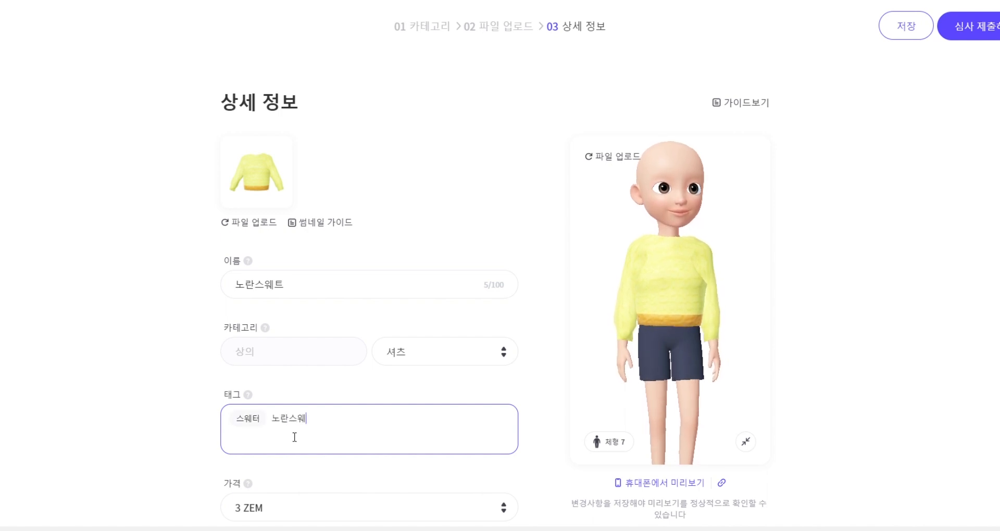
text(터)
key(Return)
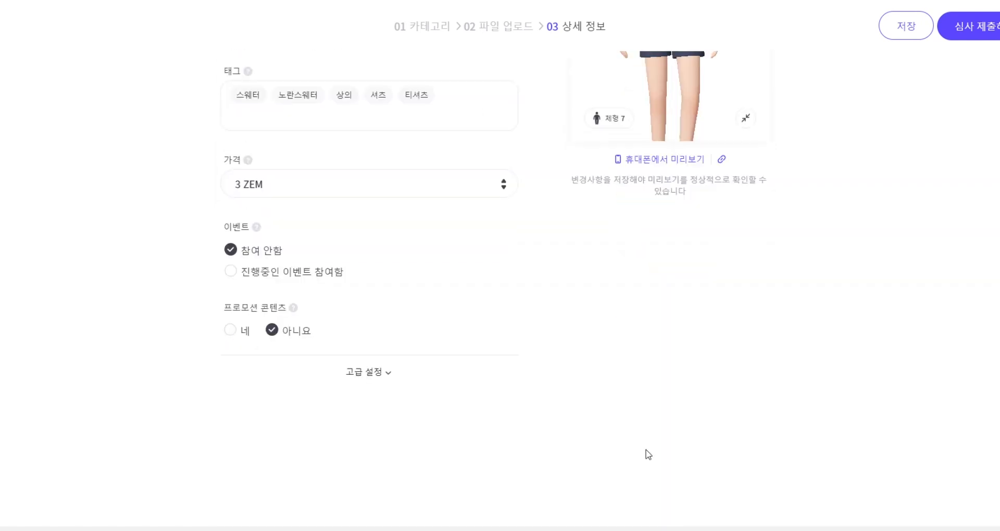
Set the item's price to 10 ZEM
click(315, 194)
scroll(275, 327, down, 2)
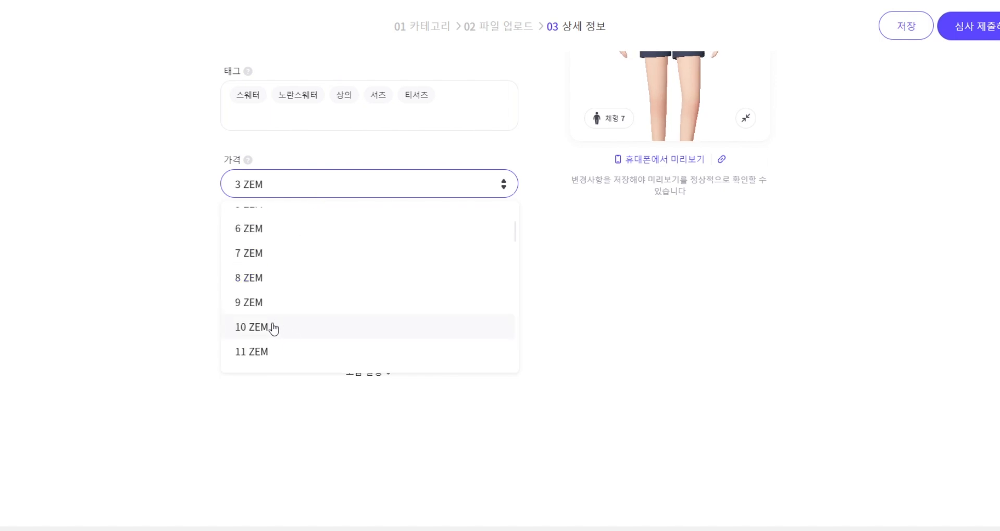
click(275, 328)
Set the item's price to 5 ZEM and review the completed details form
click(312, 188)
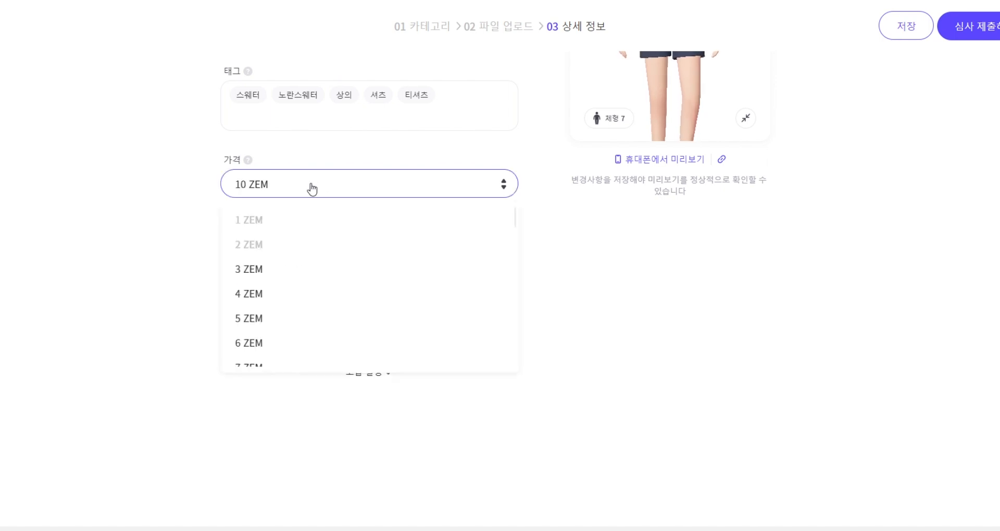
click(261, 320)
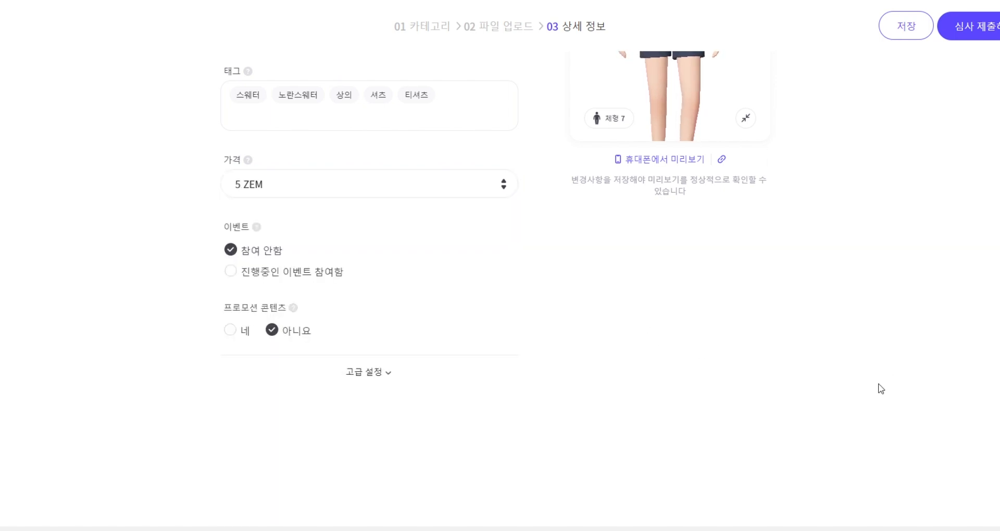
scroll(885, 385, up, 6)
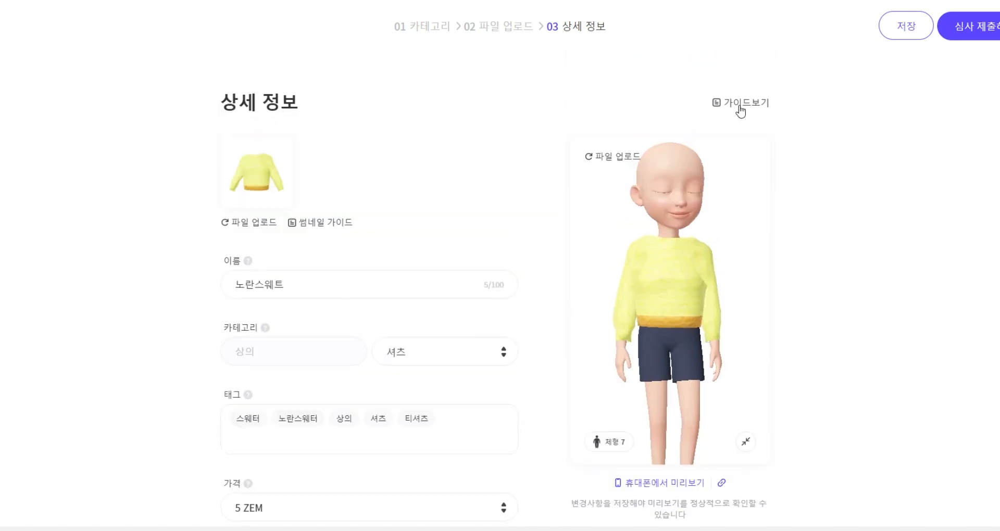
scroll(863, 159, down, 3)
scroll(885, 296, up, 3)
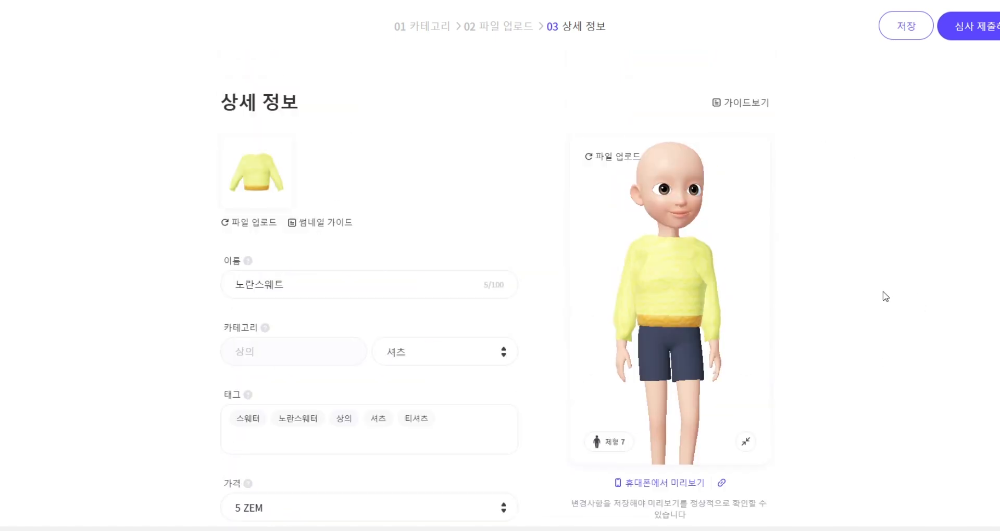
Save the item and submit it for review, acknowledging the review guidelines
click(898, 32)
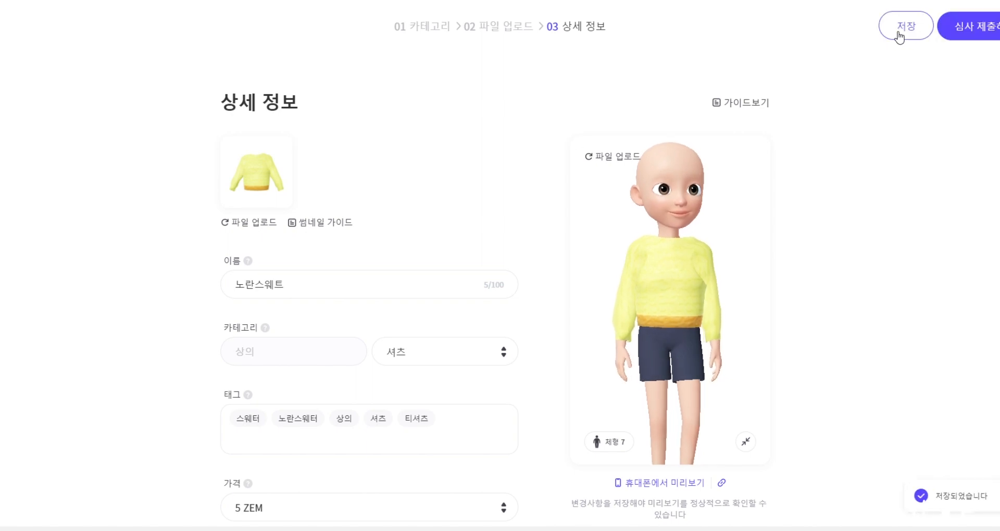
click(989, 38)
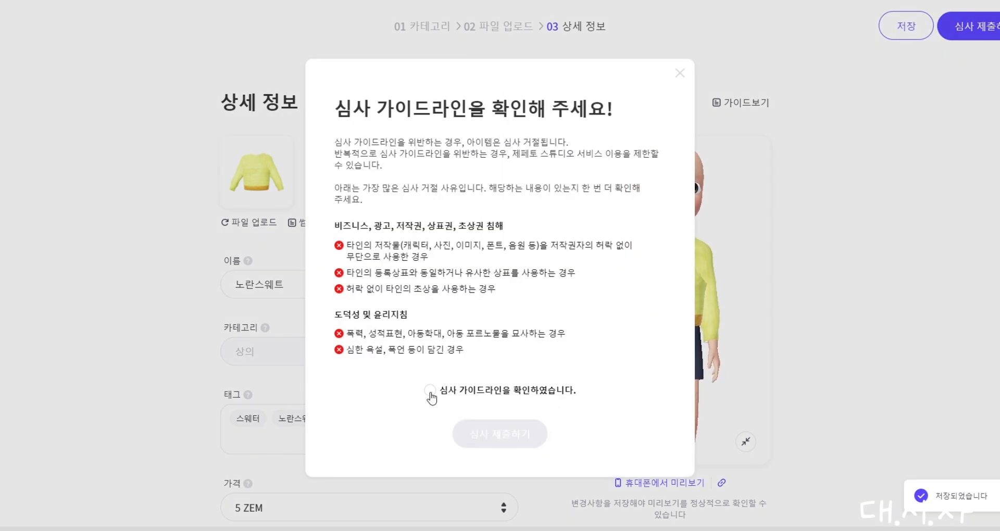
click(429, 391)
click(479, 434)
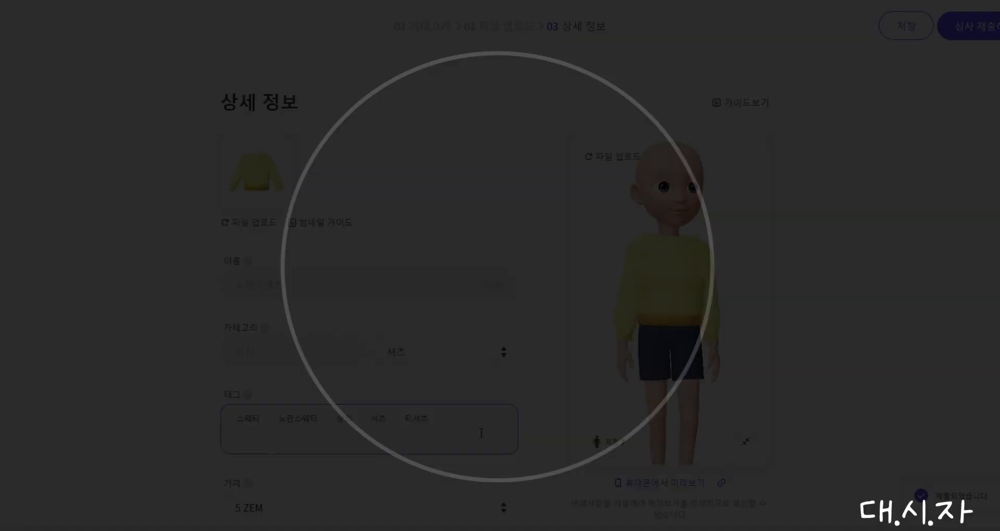